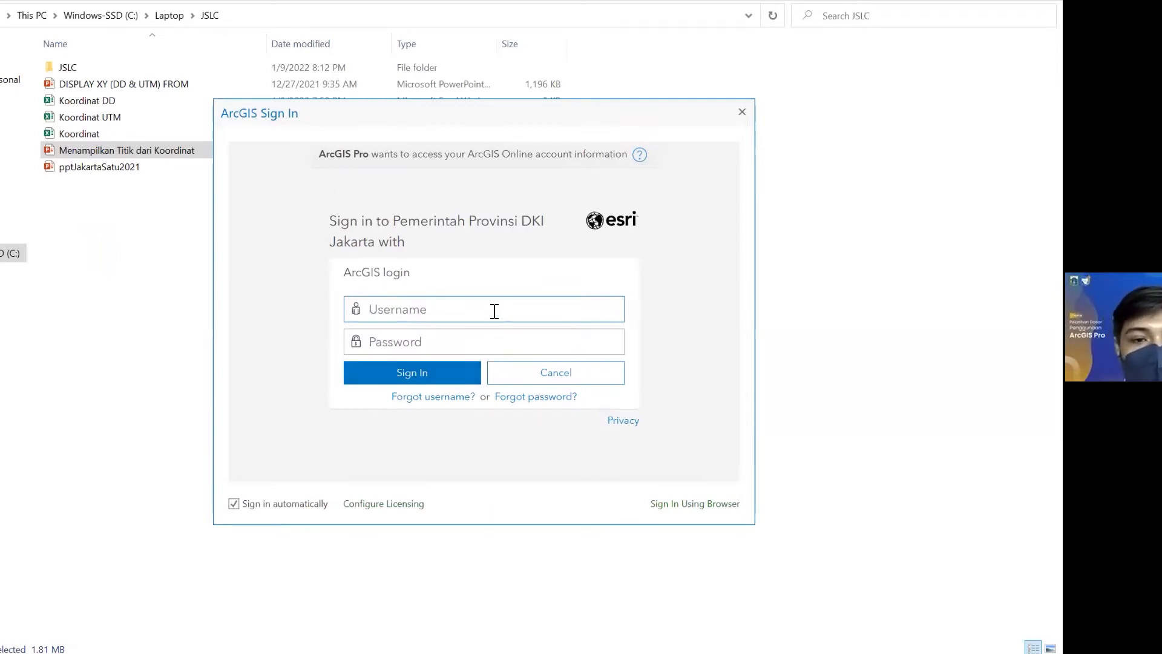
# Step: Sign in to the Pemerintah Provinsi DKI Jakarta ArcGIS account by entering the account's username and password
pyautogui.write('pusdati')
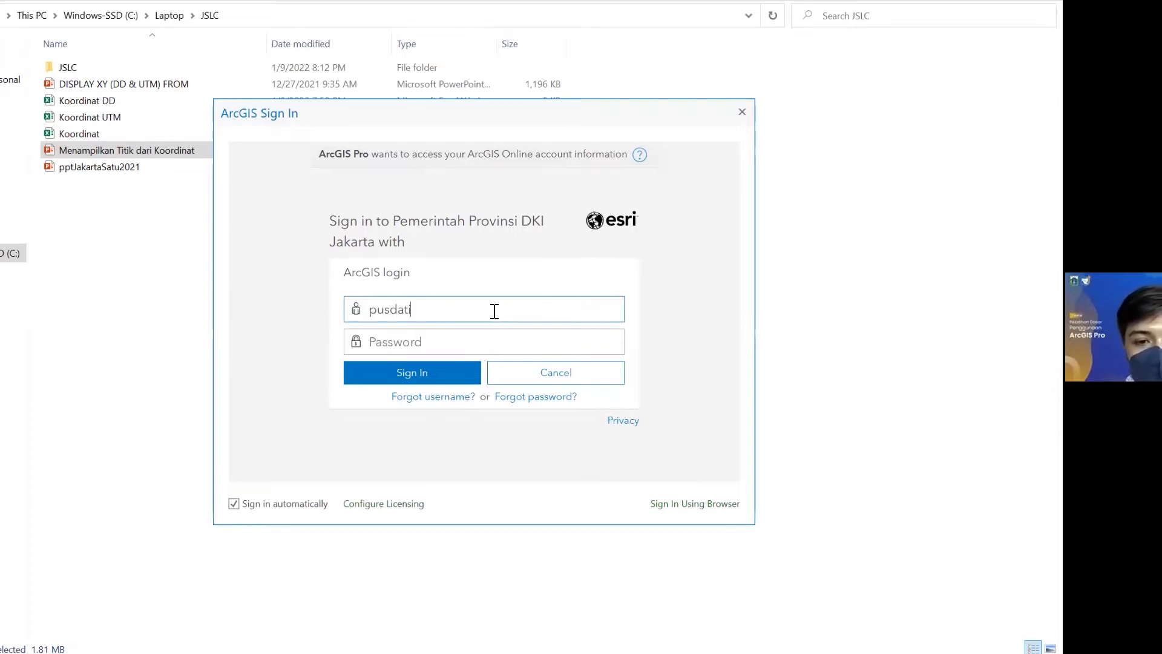
pyautogui.write('n_arsip')
pyautogui.press('Tab')
pyautogui.write('**************')
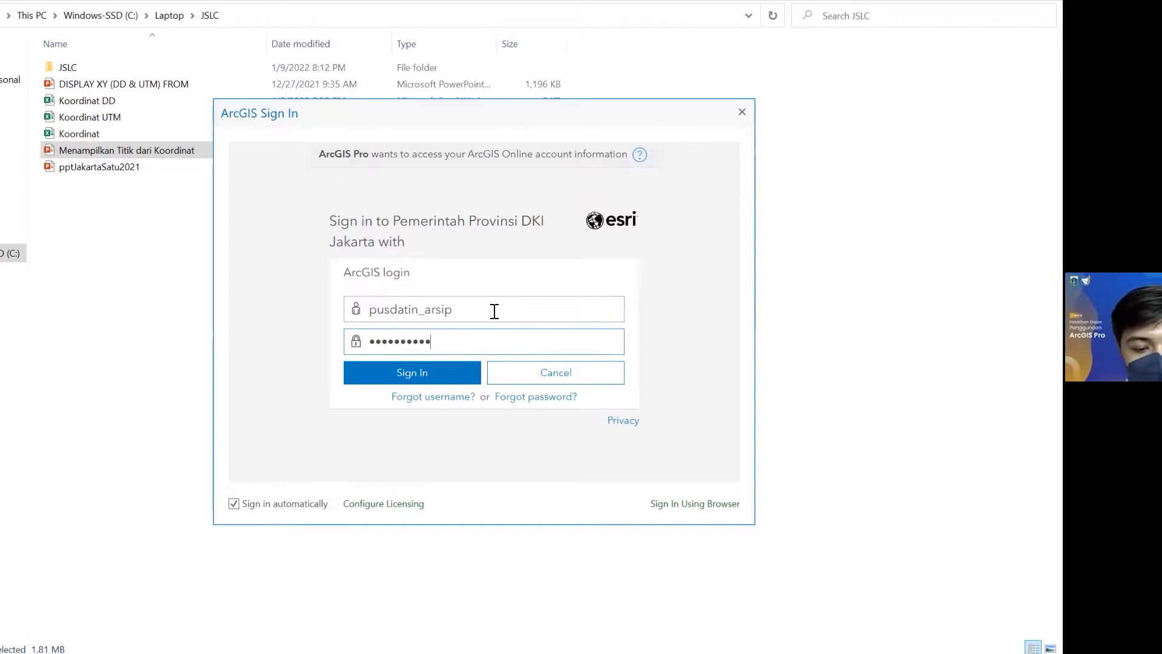
pyautogui.click(430, 379)
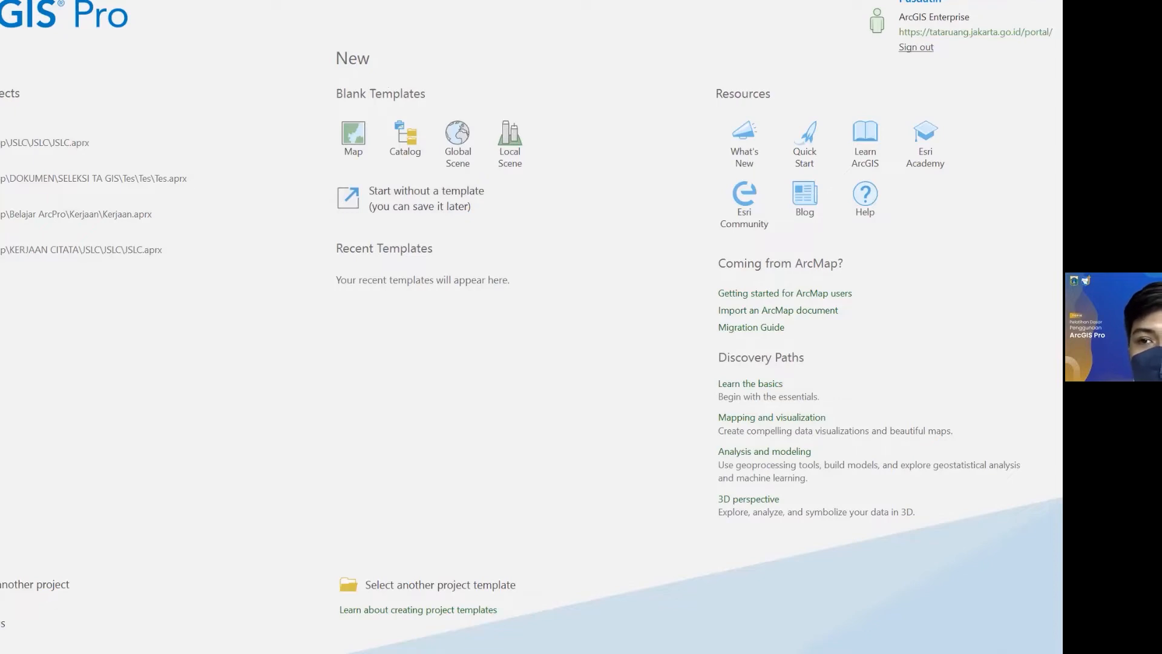
# Step: Create a new project from the Map template, named Display XY and stored in C:\Laptop\JSLC
pyautogui.click(359, 138)
pyautogui.doubleClick(362, 287)
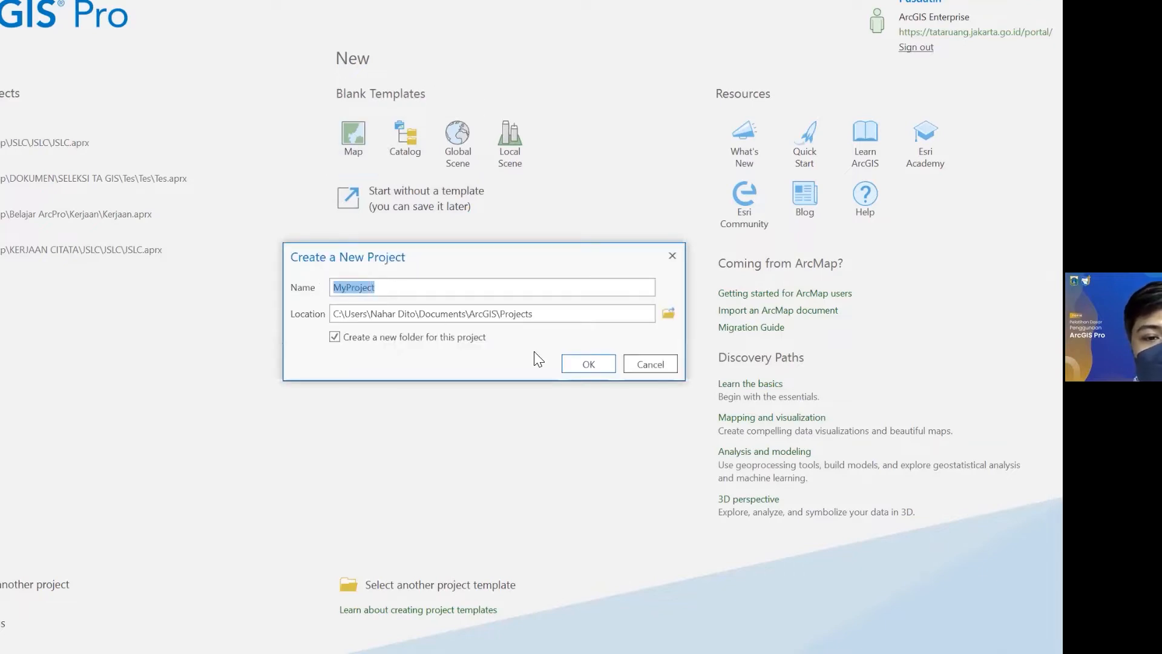
pyautogui.press('BackSpace')
pyautogui.write('Display XY')
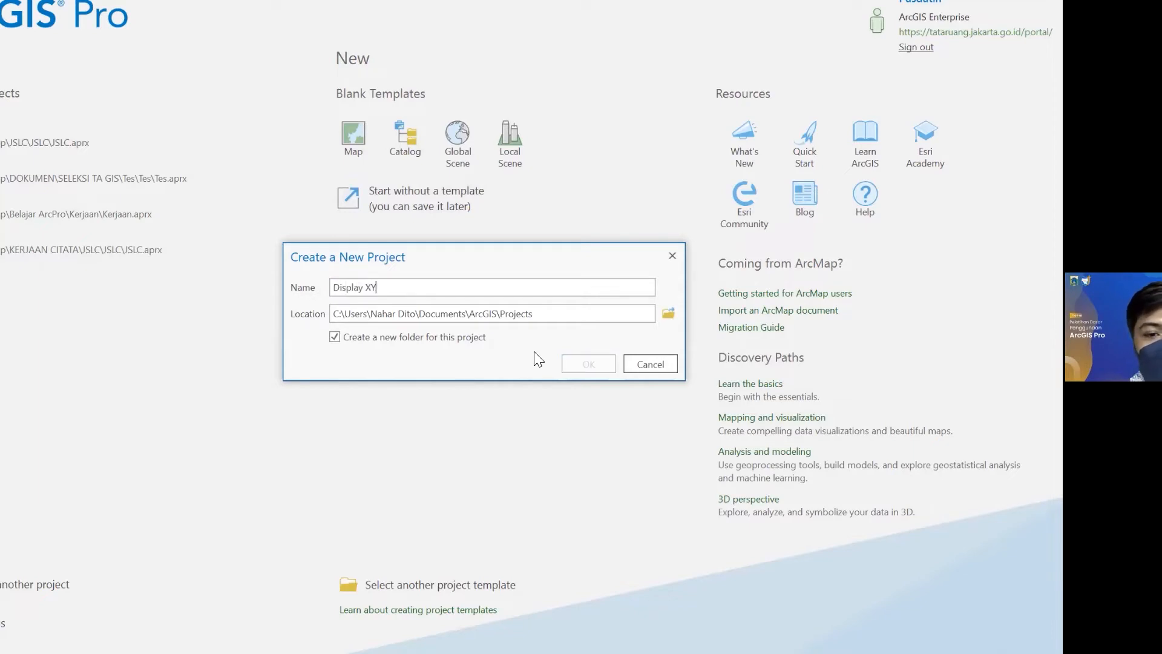
pyautogui.click(668, 310)
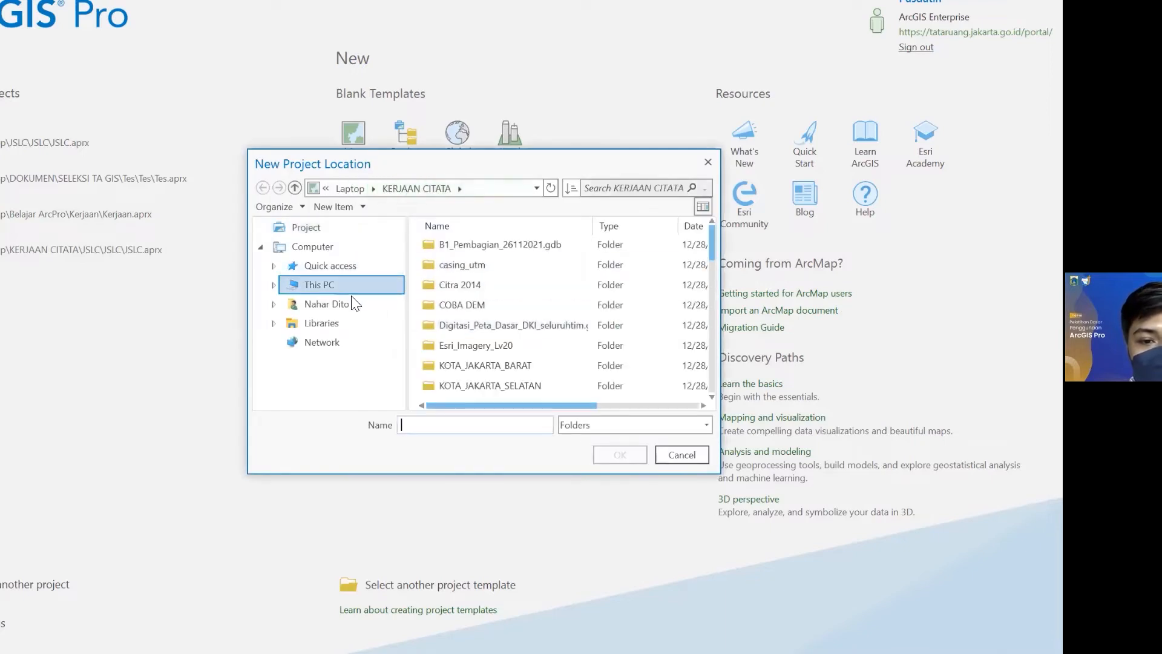
pyautogui.click(349, 189)
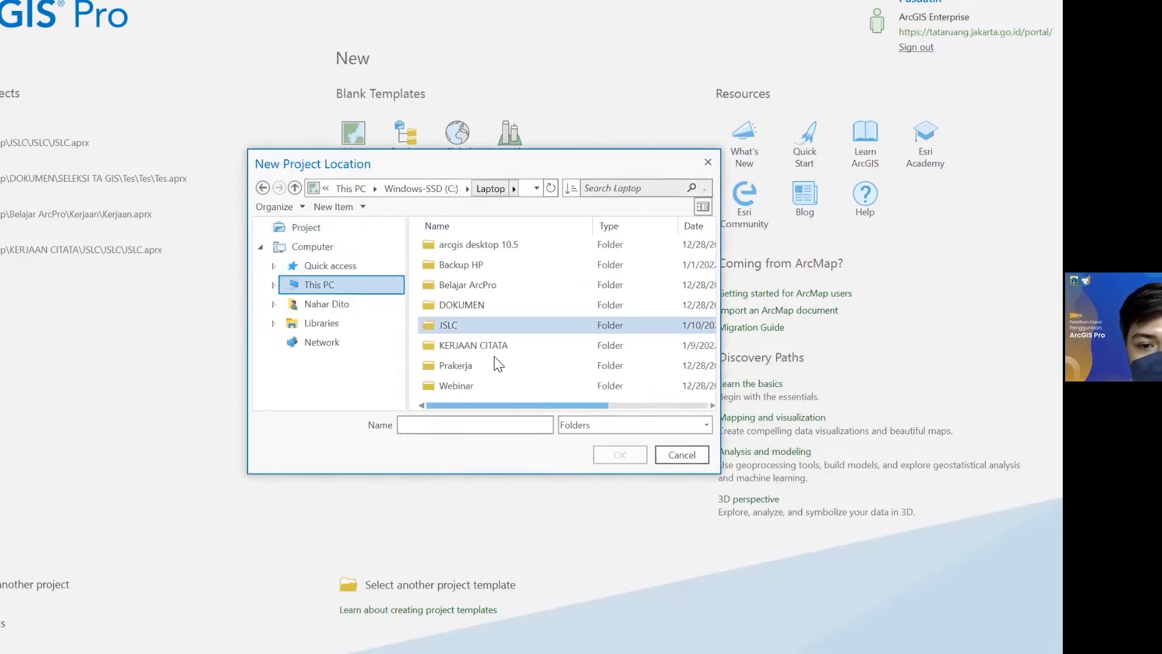
pyautogui.click(460, 325)
pyautogui.click(618, 455)
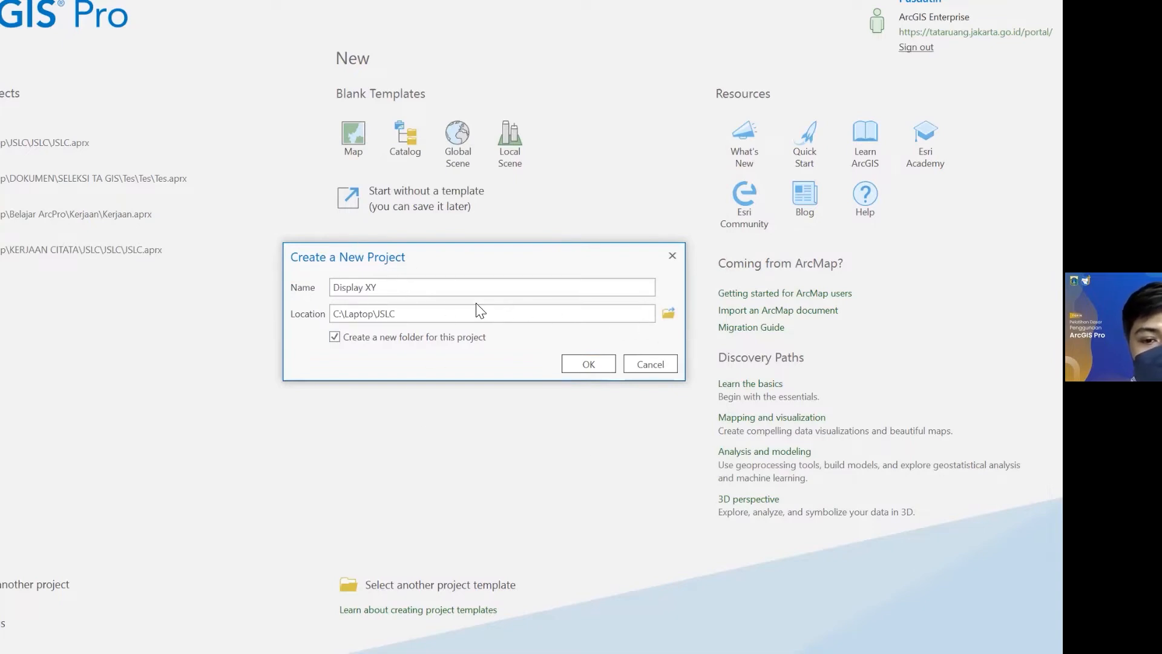
pyautogui.click(576, 366)
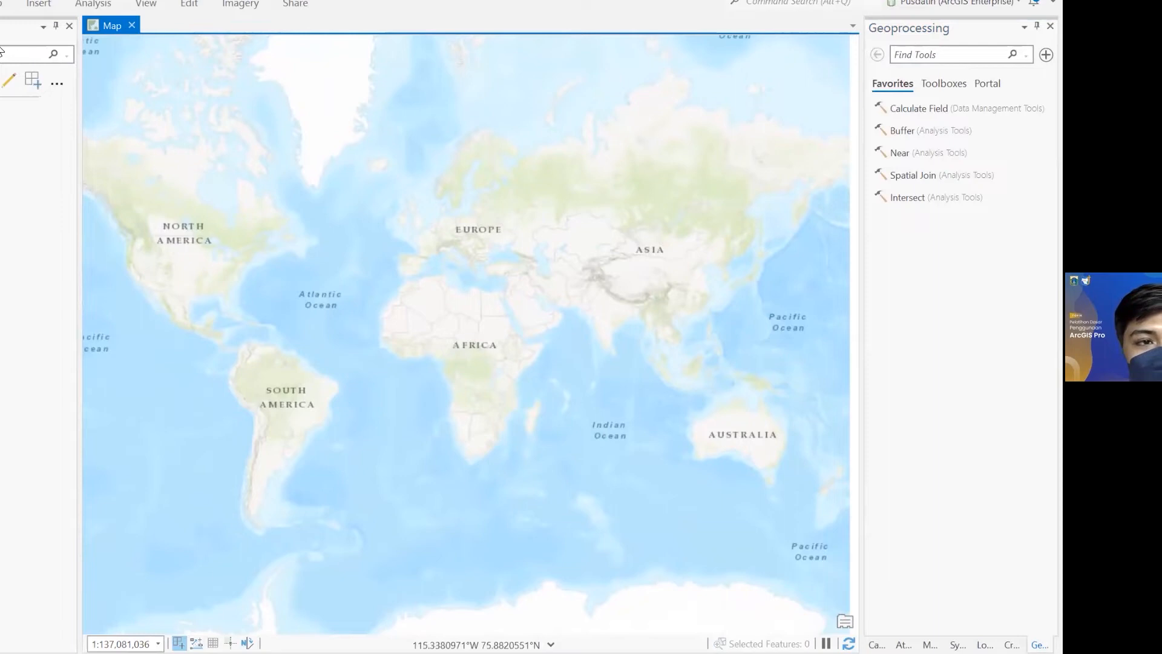
# Step: Change the map's basemap to Imagery
pyautogui.doubleClick(3, 6)
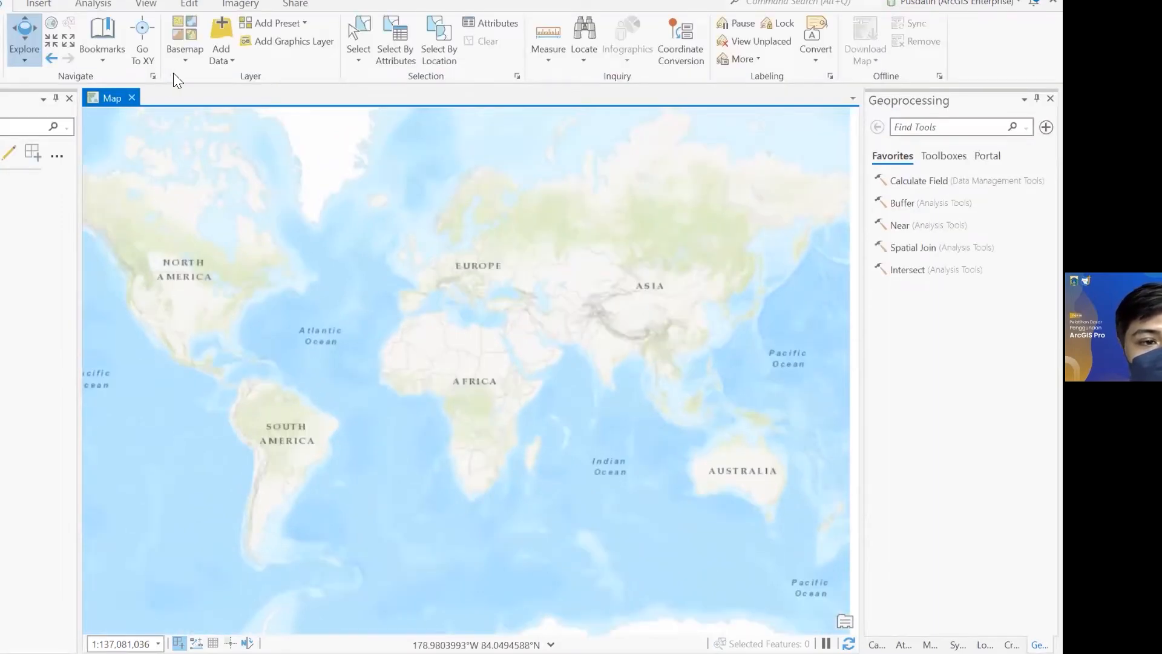
pyautogui.click(188, 60)
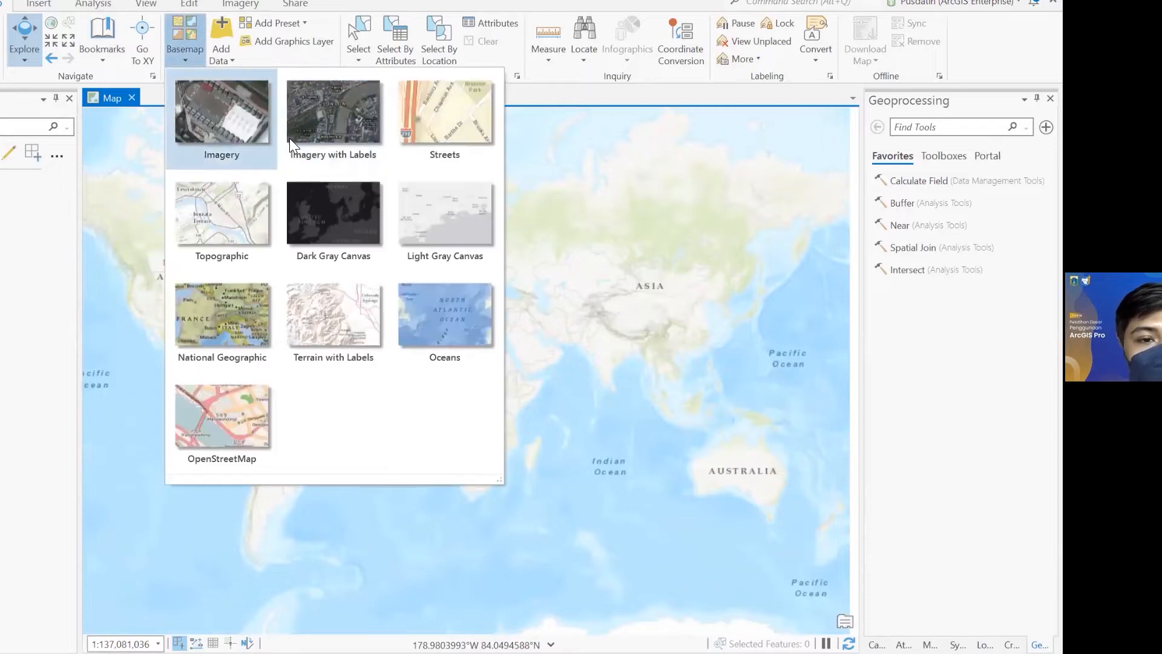
pyautogui.click(182, 64)
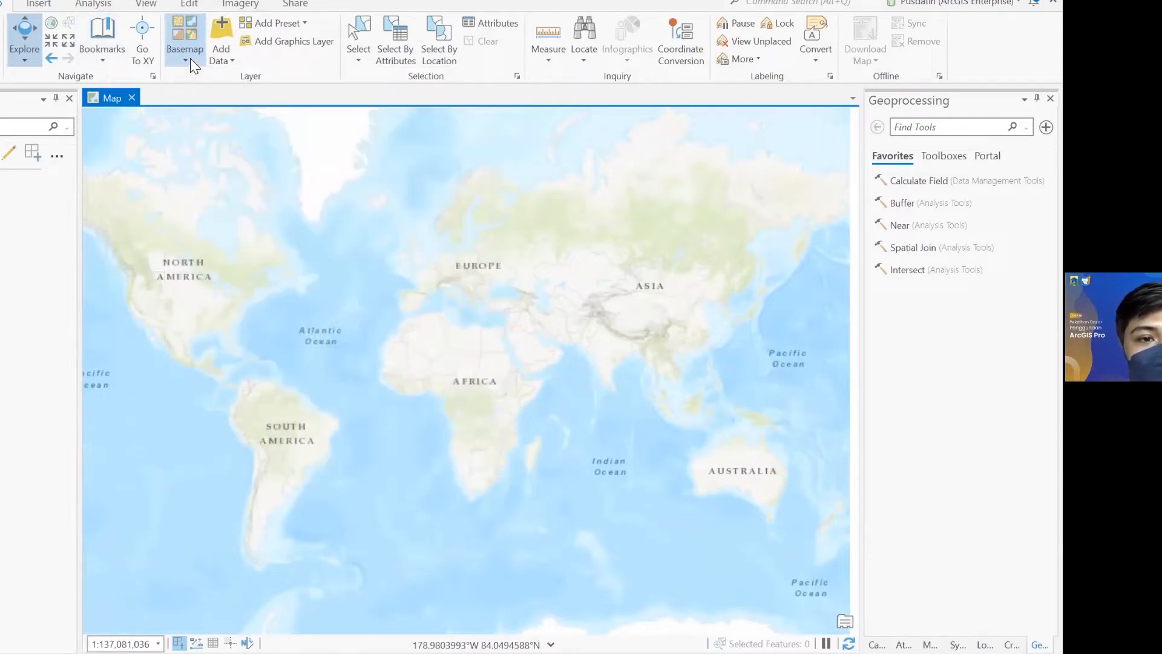
pyautogui.click(191, 58)
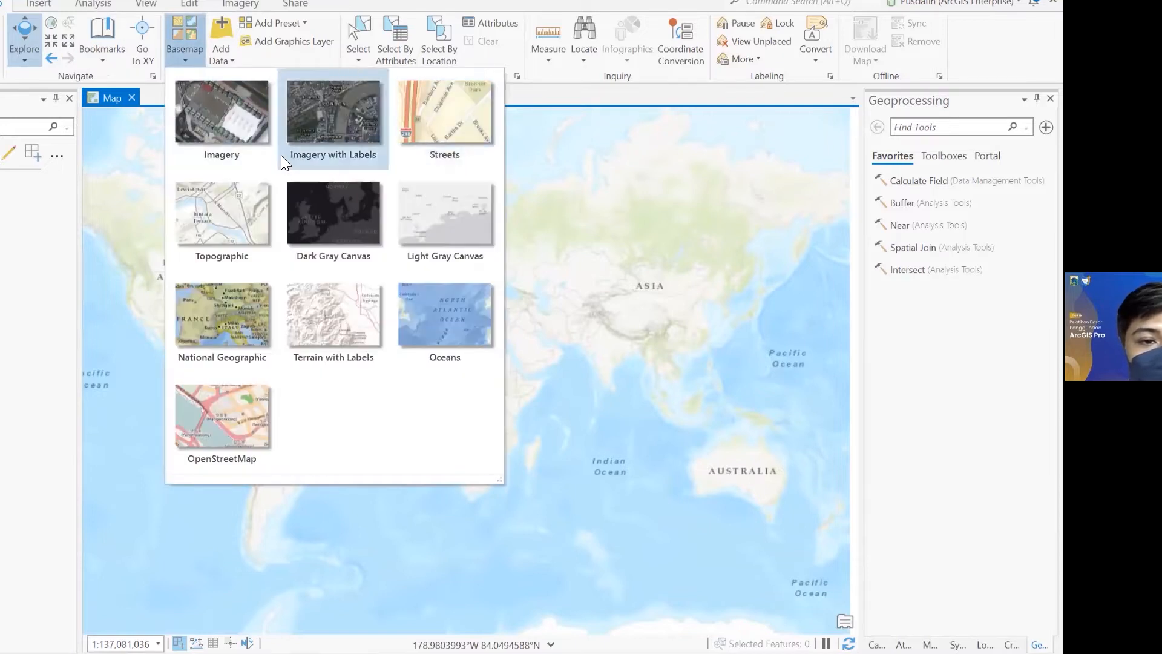
pyautogui.click(230, 139)
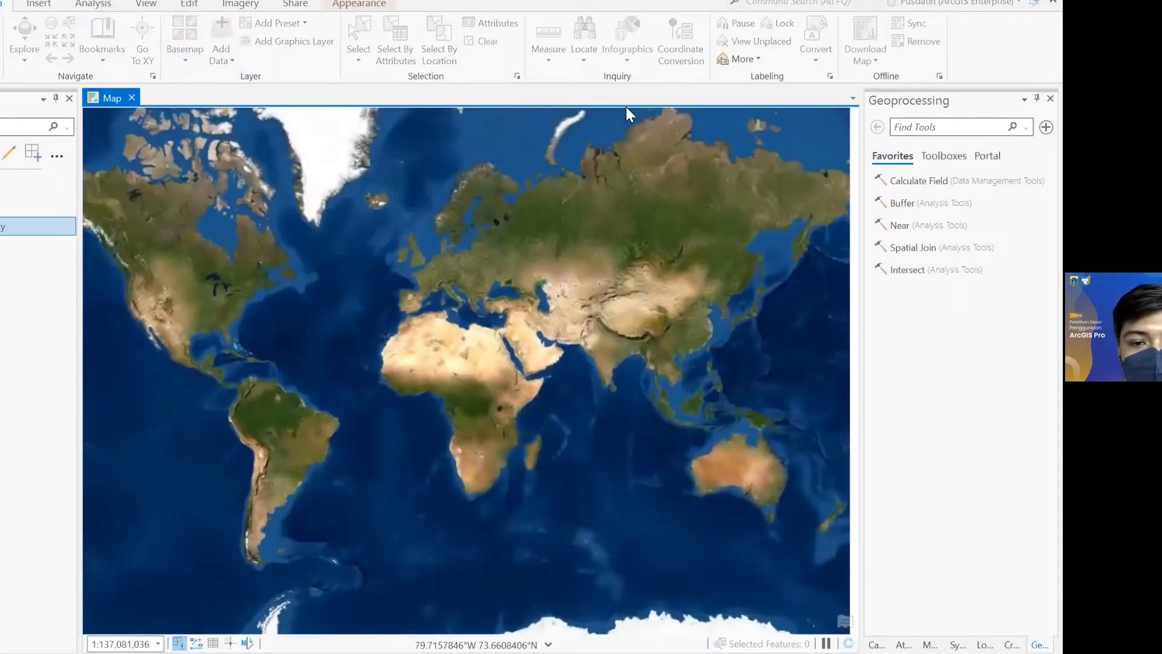
# Step: Locate Jakarta on the map and examine the large park square in the city centre up close
pyautogui.moveTo(579, 379); pyautogui.dragTo(587, 352)
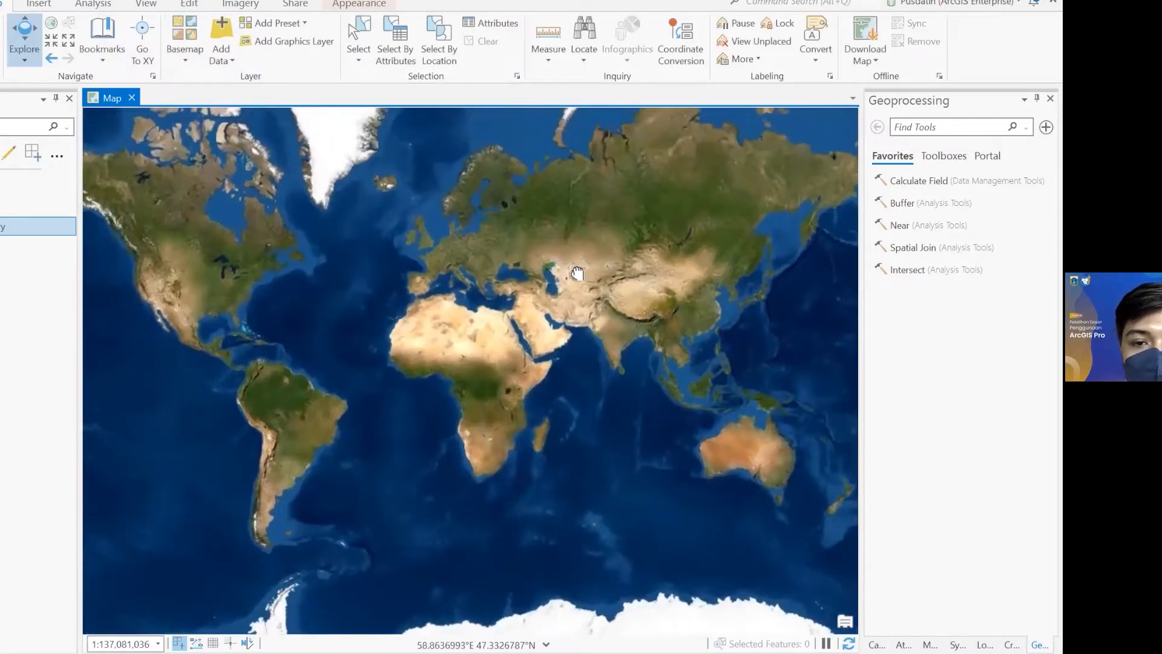
pyautogui.moveTo(592, 342); pyautogui.dragTo(544, 369)
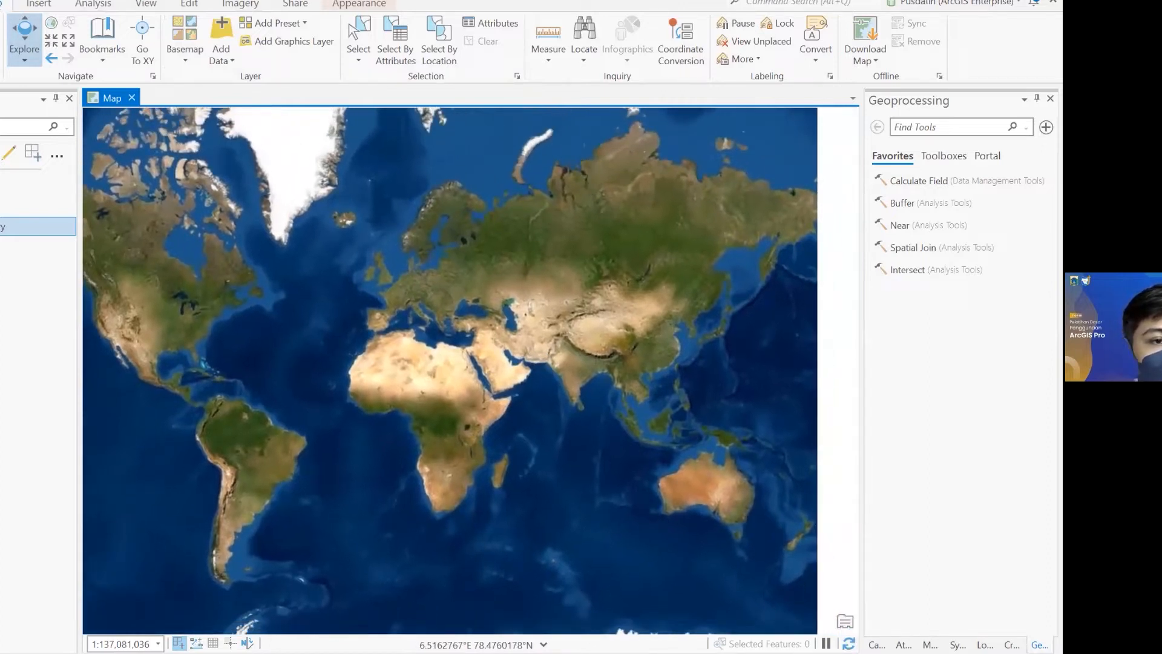
pyautogui.click(578, 31)
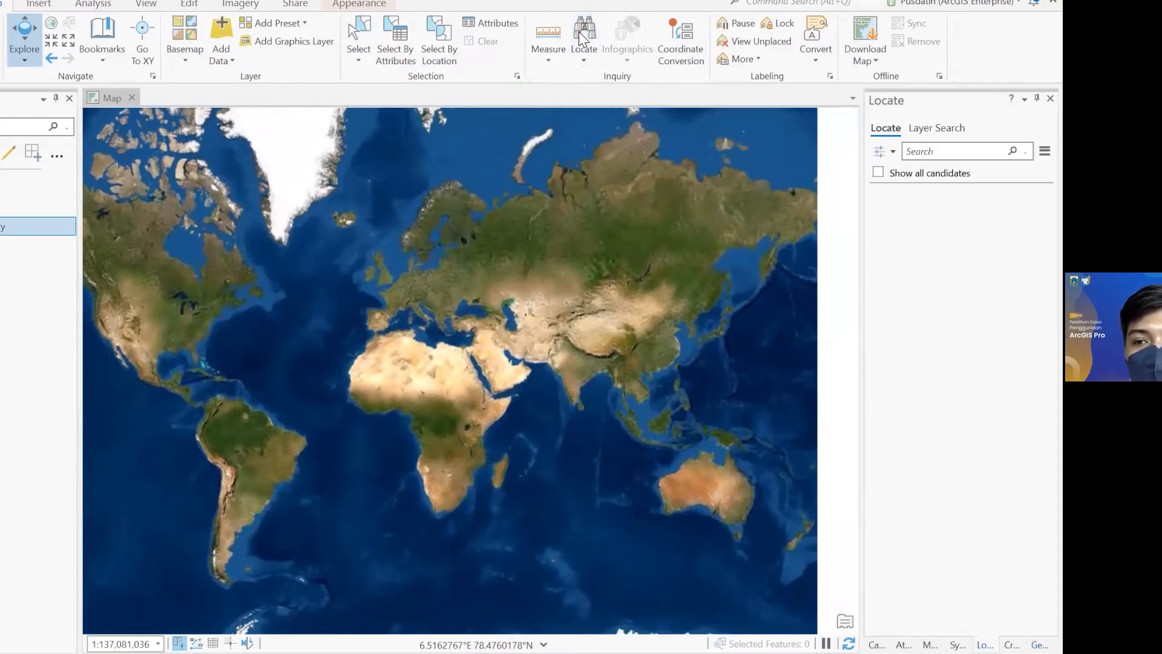
pyautogui.click(946, 152)
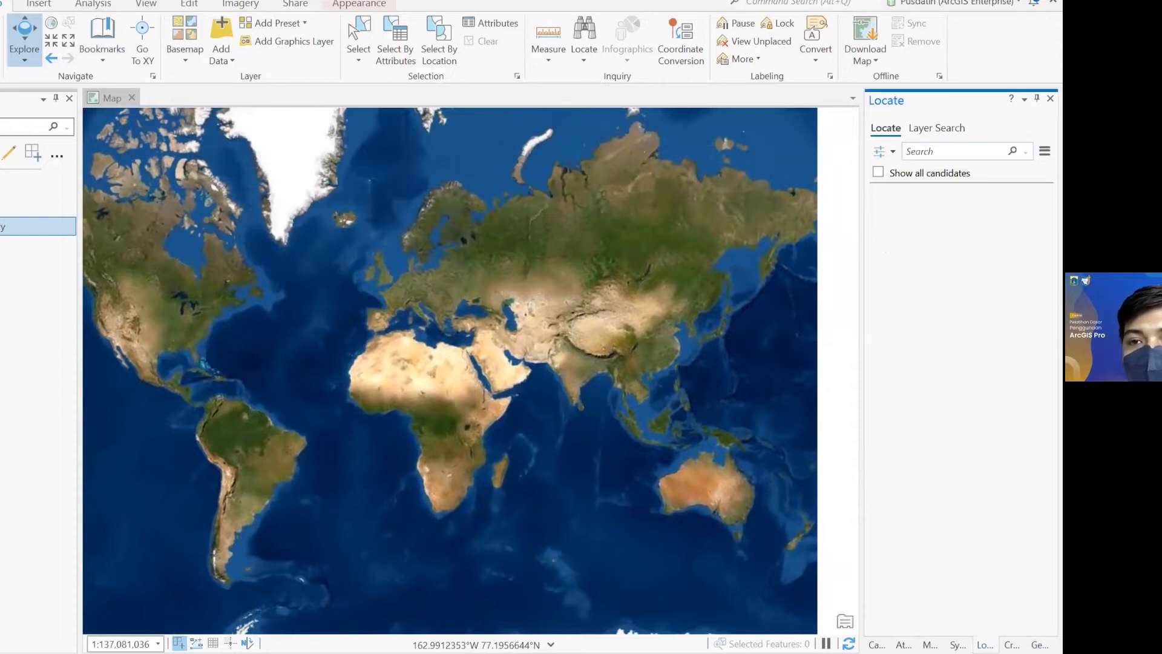
pyautogui.write('Jakarta')
pyautogui.press('Return')
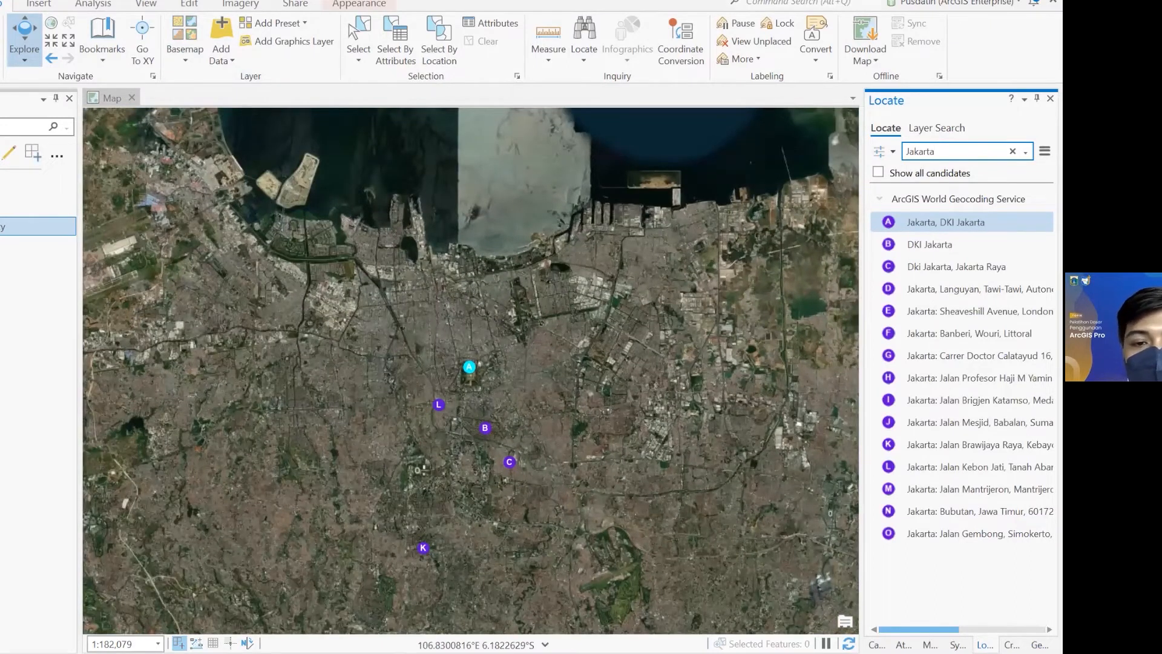
pyautogui.scroll(5, 467, 379)
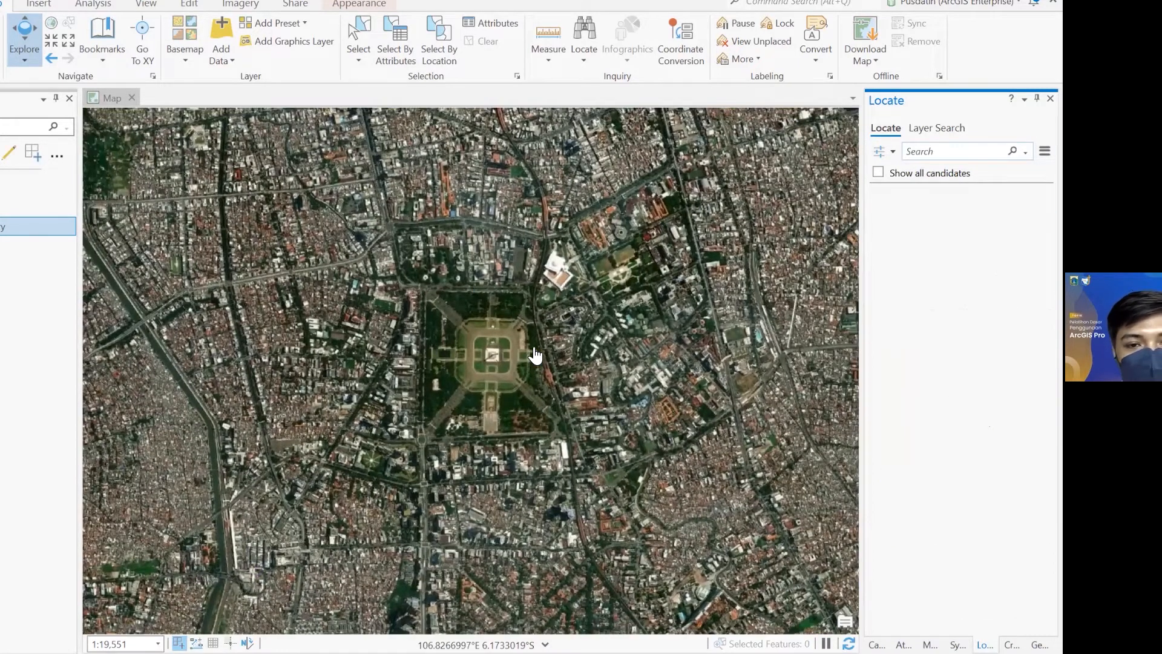
pyautogui.scroll(-2, 477, 369)
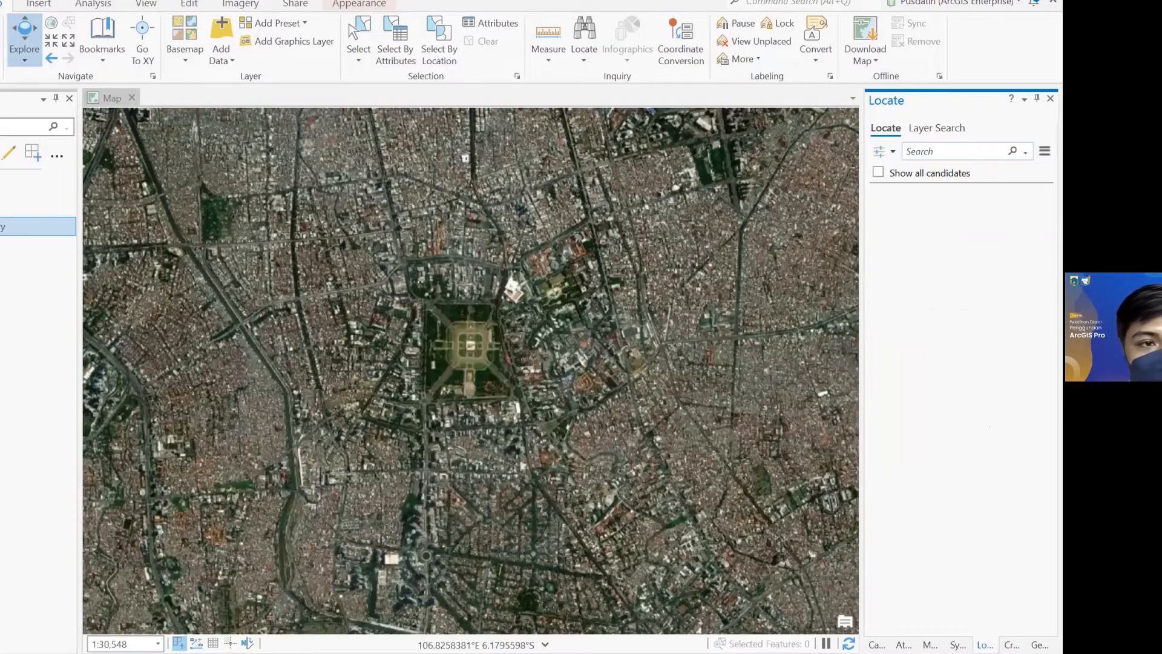
pyautogui.scroll(2, 477, 361)
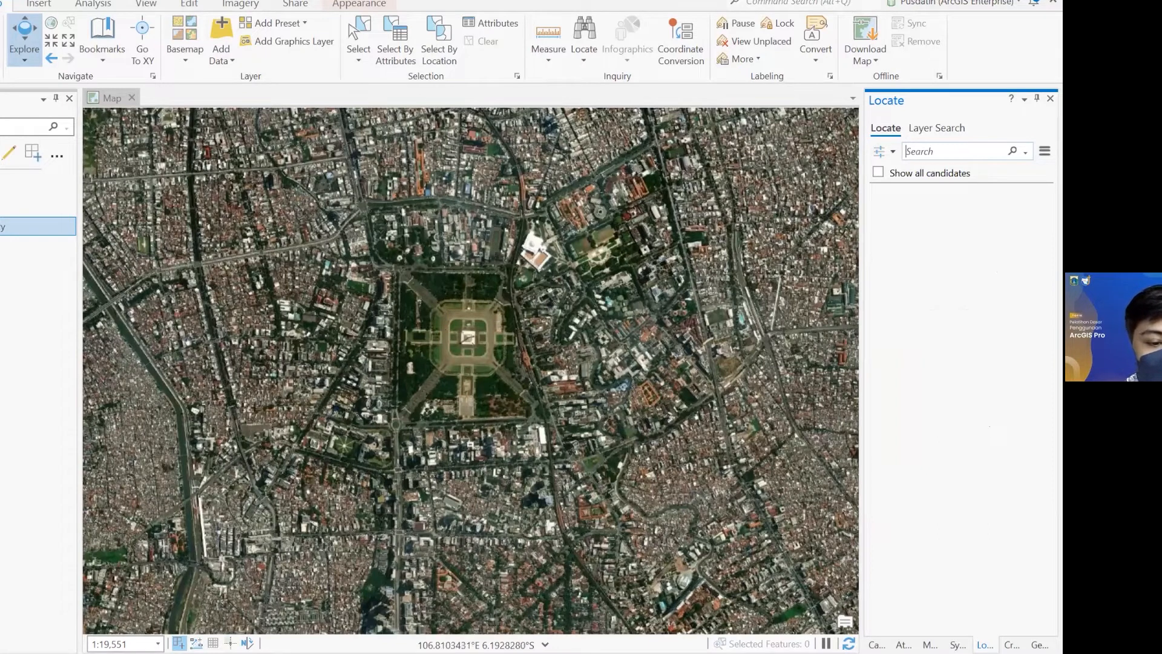
# Step: Switch to Excel and create a blank workbook
pyautogui.press('super')
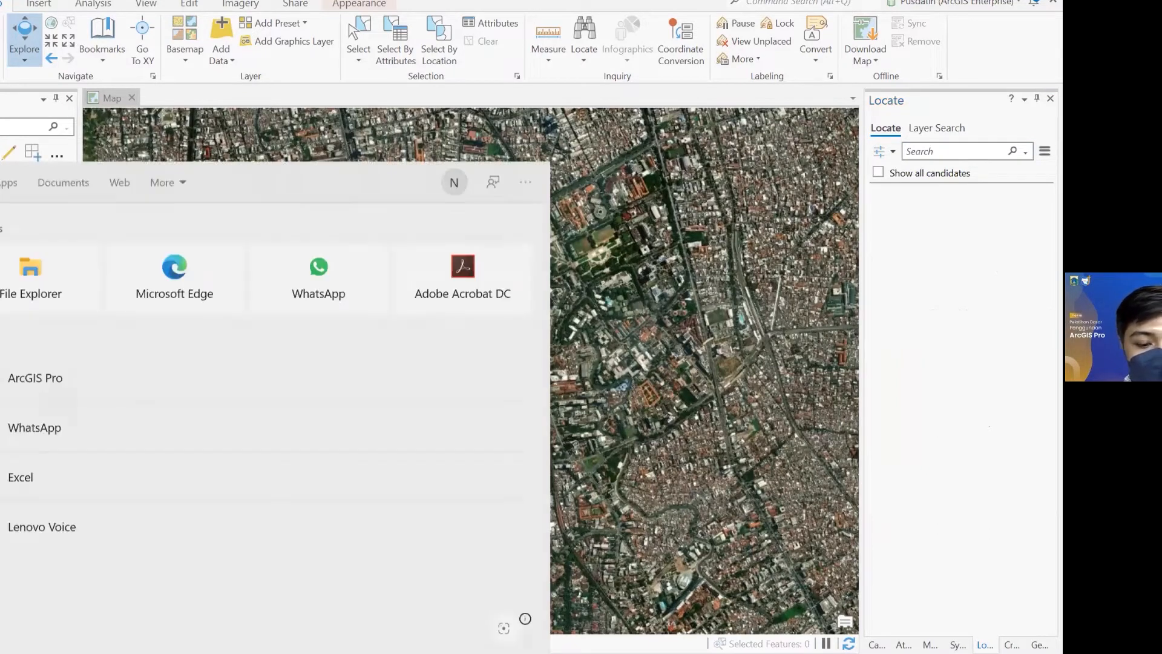
pyautogui.write('excel')
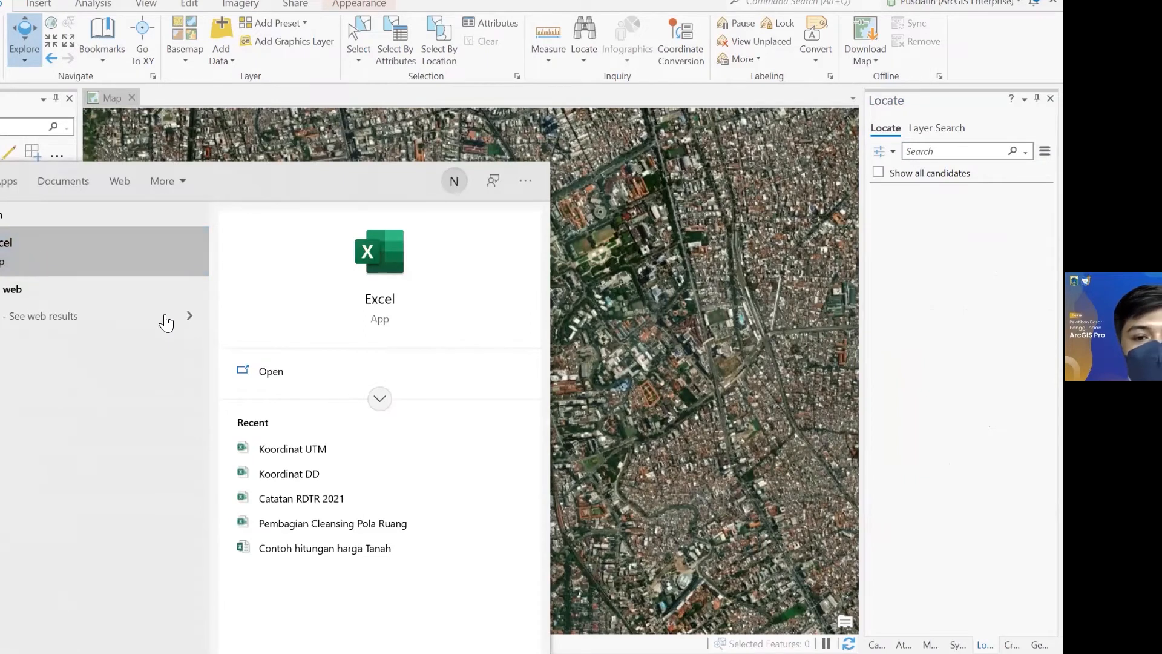
pyautogui.press('Return')
pyautogui.click(91, 138)
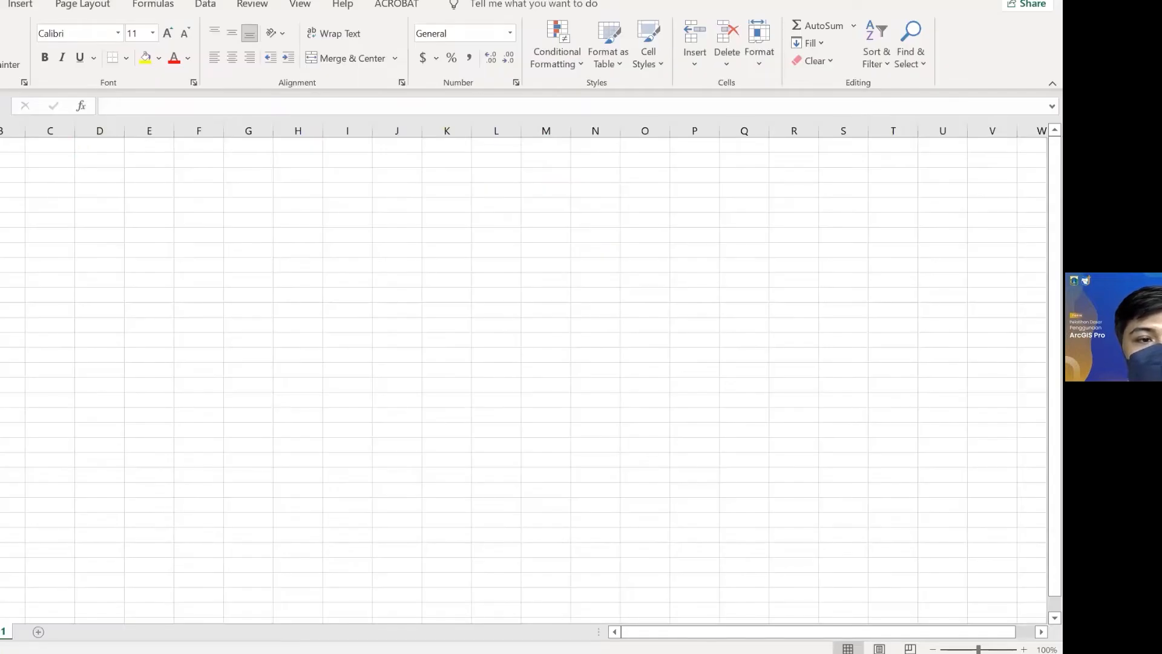
# Step: Widen columns B and C, and enter the headers Objek, X and Y in the first three cells of row 1
pyautogui.moveTo(61, 129); pyautogui.dragTo(188, 130)
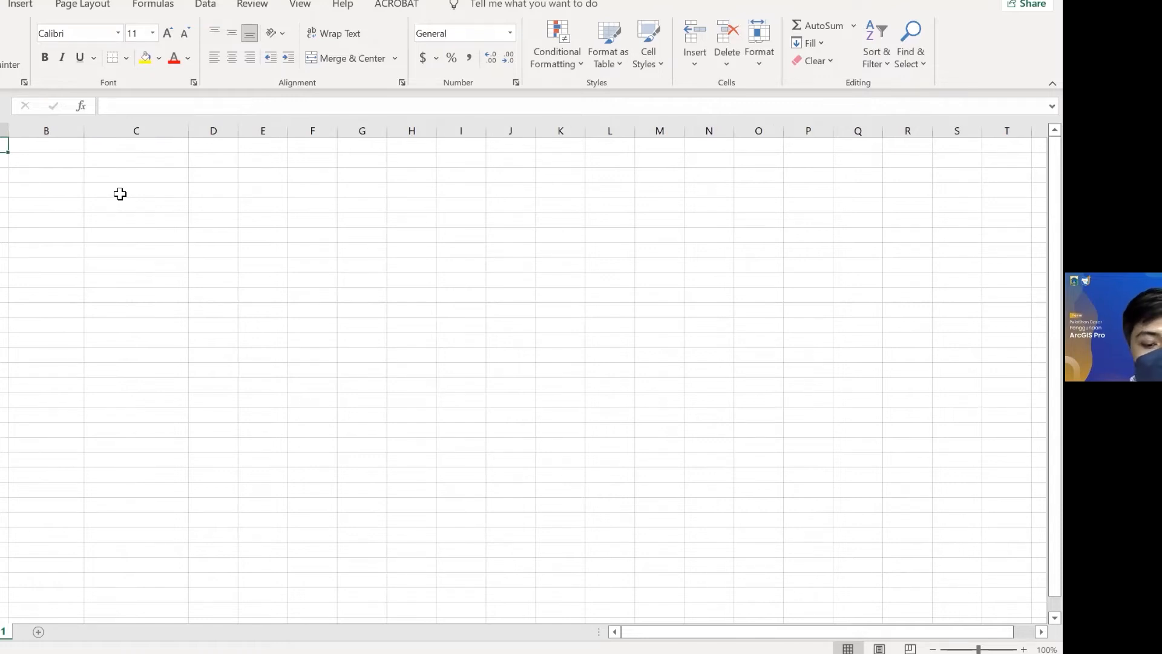
pyautogui.write('Obj')
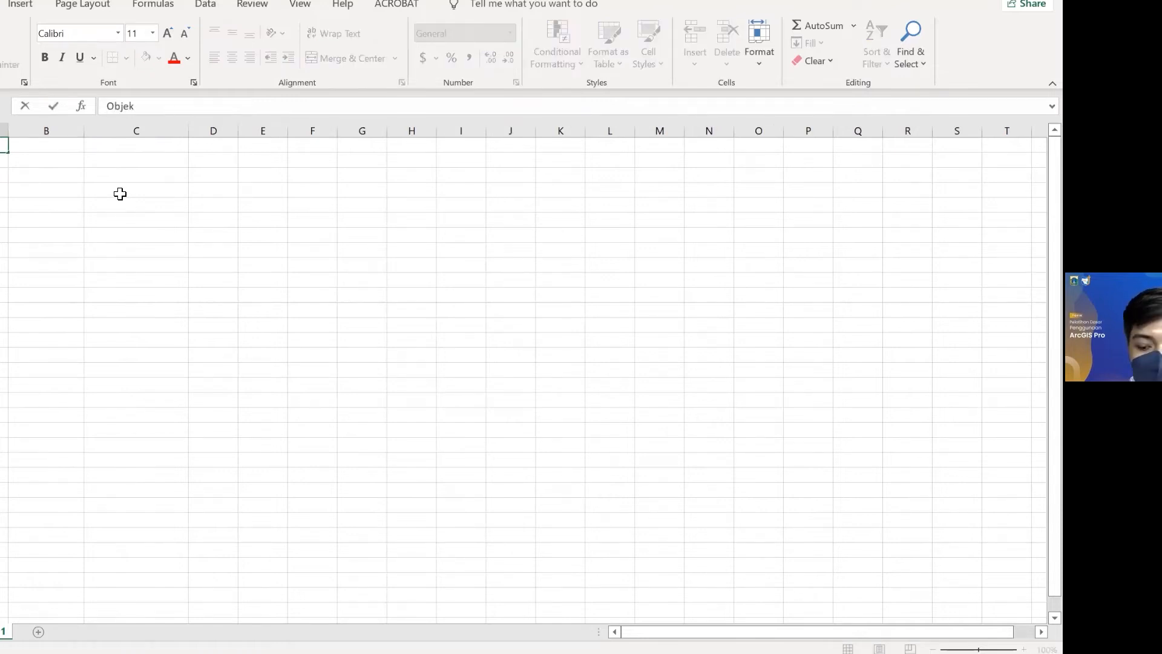
pyautogui.write('ek')
pyautogui.press('Tab')
pyautogui.press('Down')
pyautogui.press('Up')
pyautogui.press('Left')
pyautogui.press('Right')
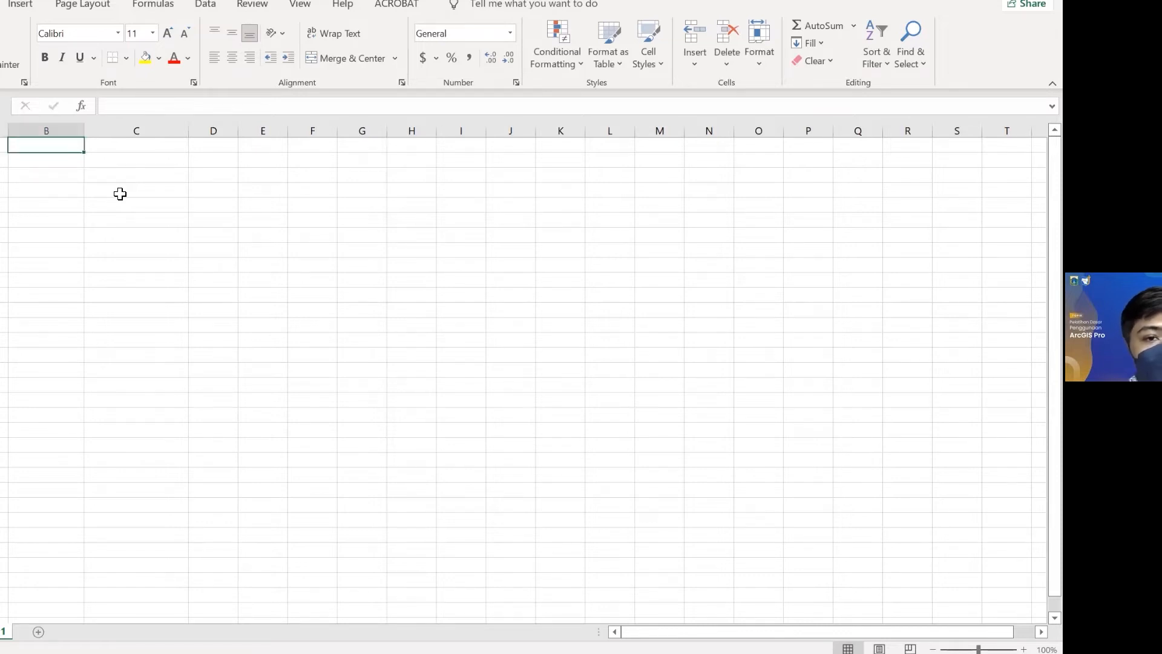
pyautogui.write('X')
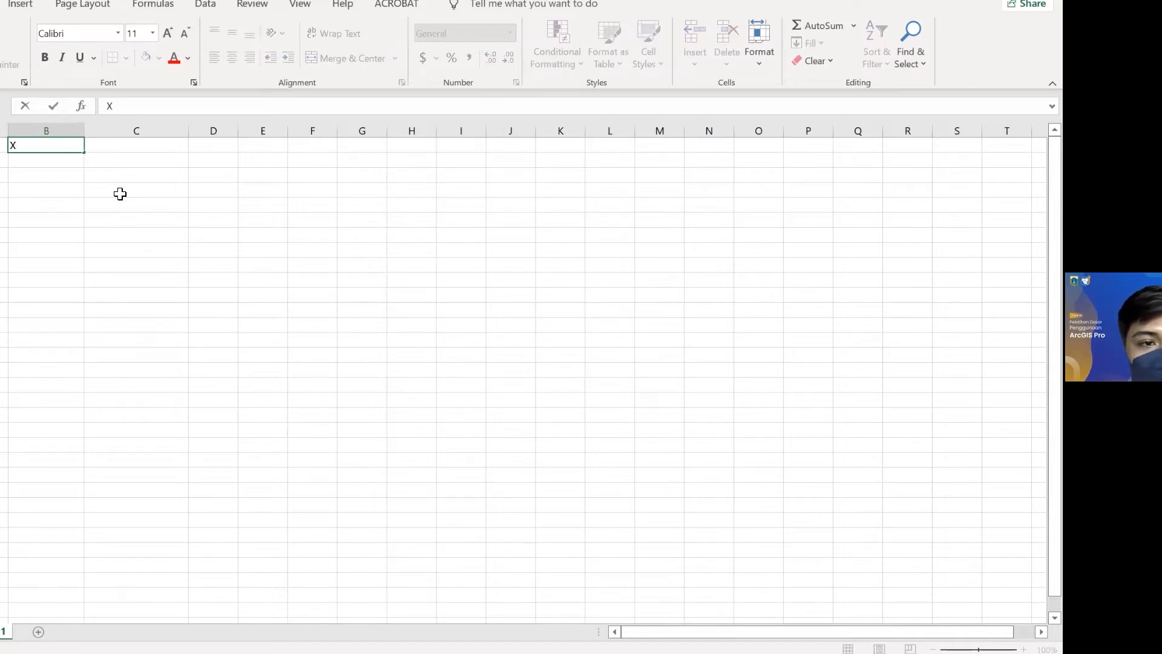
pyautogui.press('Tab')
pyautogui.write('Y')
pyautogui.click(120, 194)
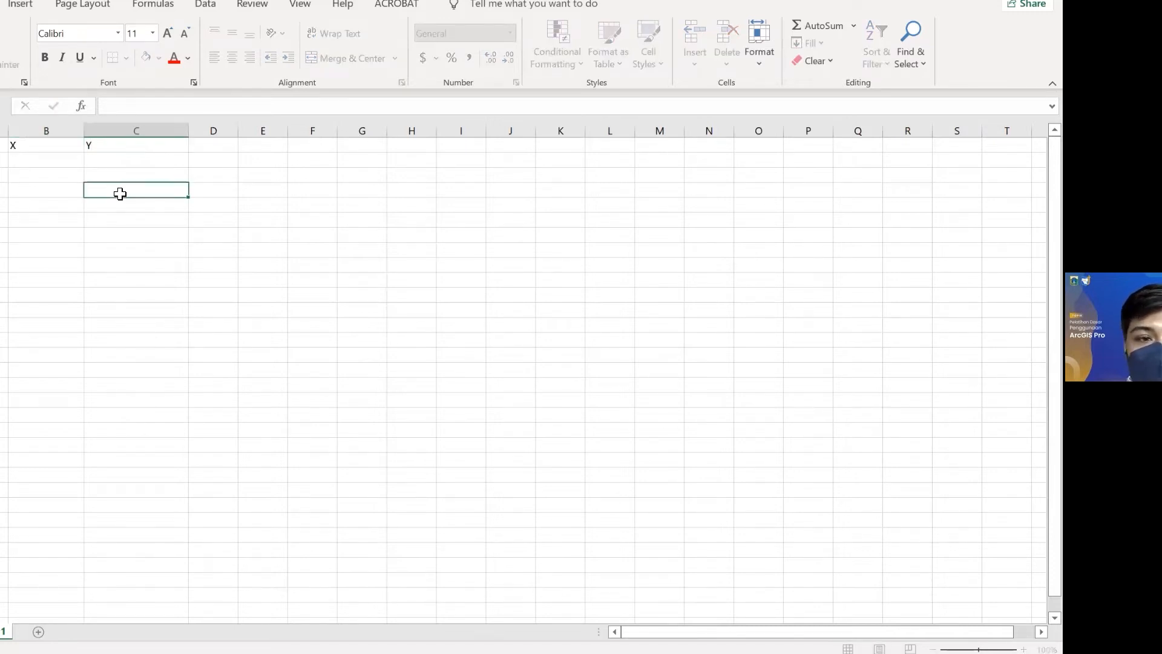
# Step: Enter the landmark names Monas and Lapangan Banteng below the Objek header and widen column A to fit
pyautogui.click(3, 146)
pyautogui.click(3, 160)
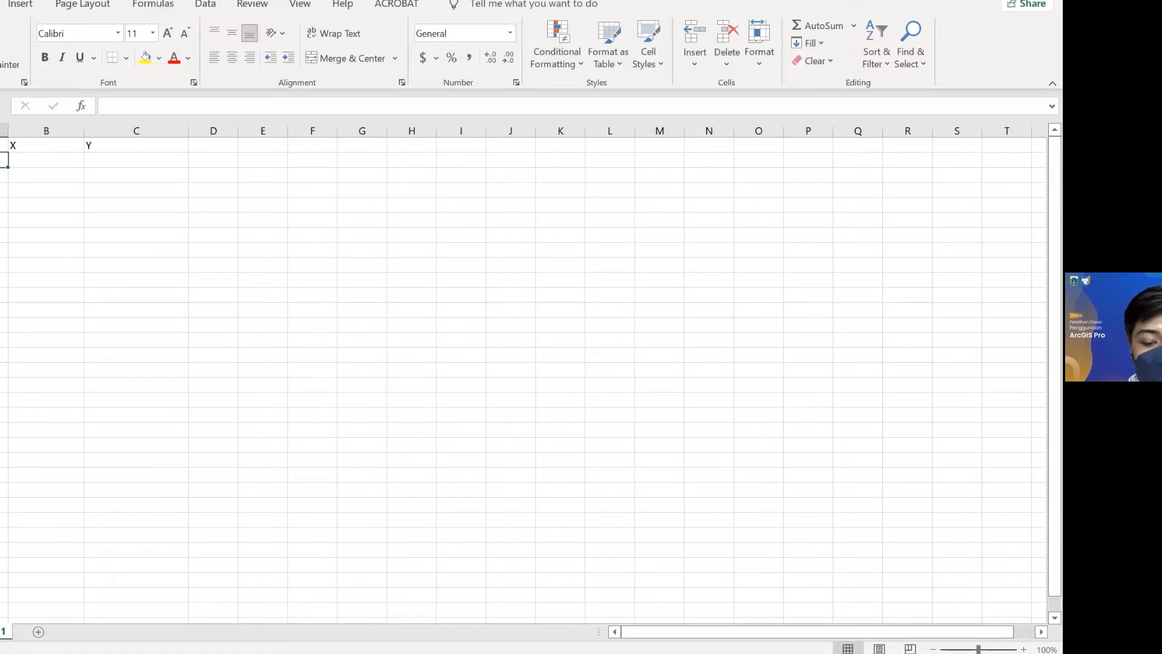
pyautogui.write('Monas')
pyautogui.press('Return')
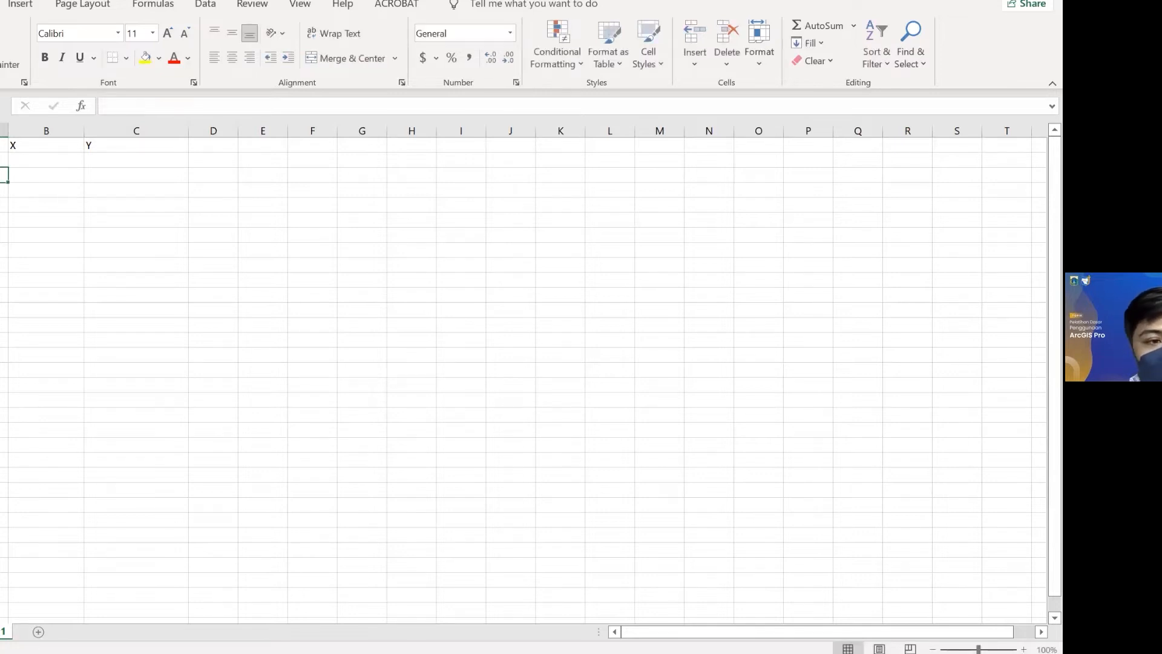
pyautogui.write('Lapa')
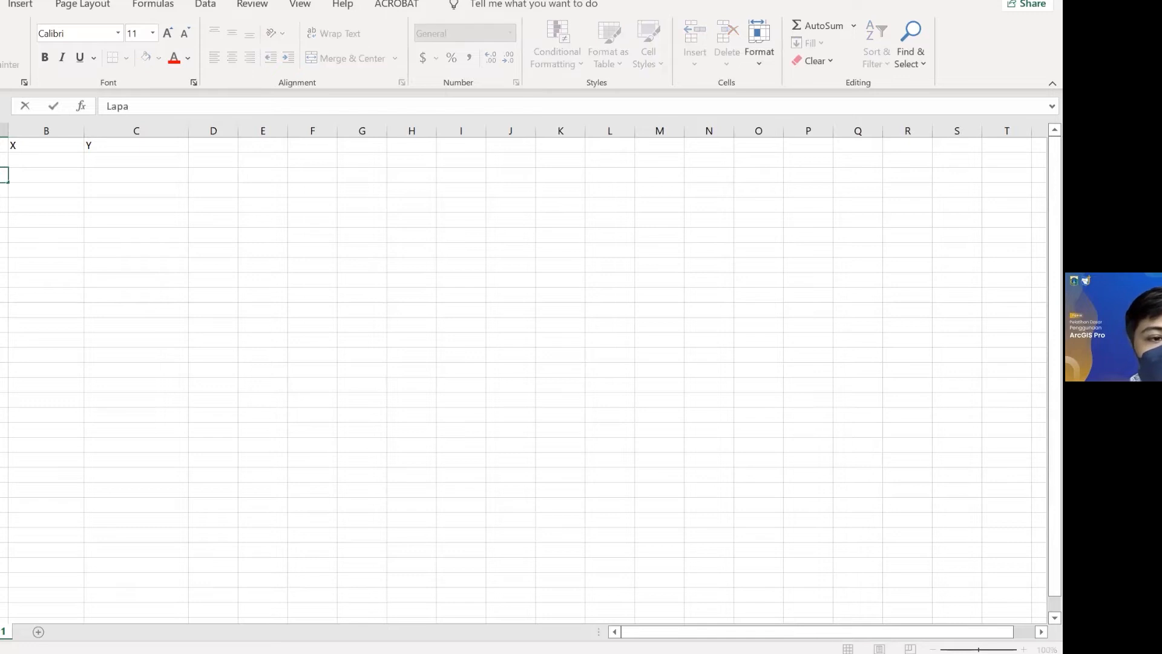
pyautogui.write('ngan Banteng')
pyautogui.press('Return')
pyautogui.doubleClick(8, 130)
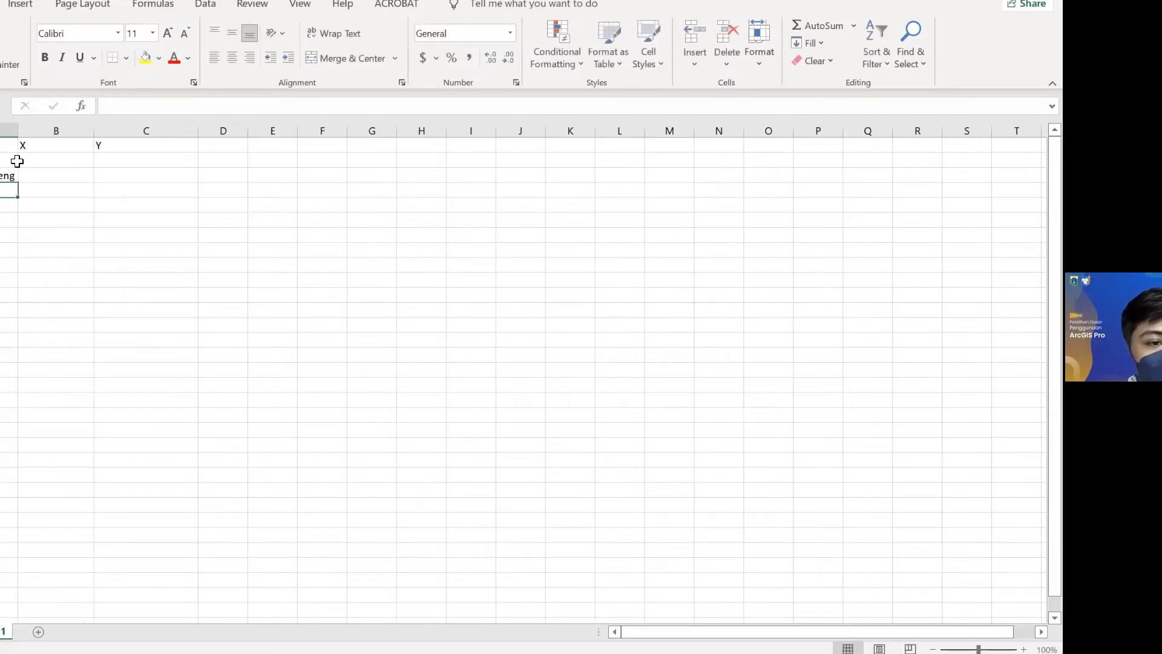
# Step: Add Masjid Istiqlal and Bundaran HI as the third and fourth landmark names in column A
pyautogui.write('Masji')
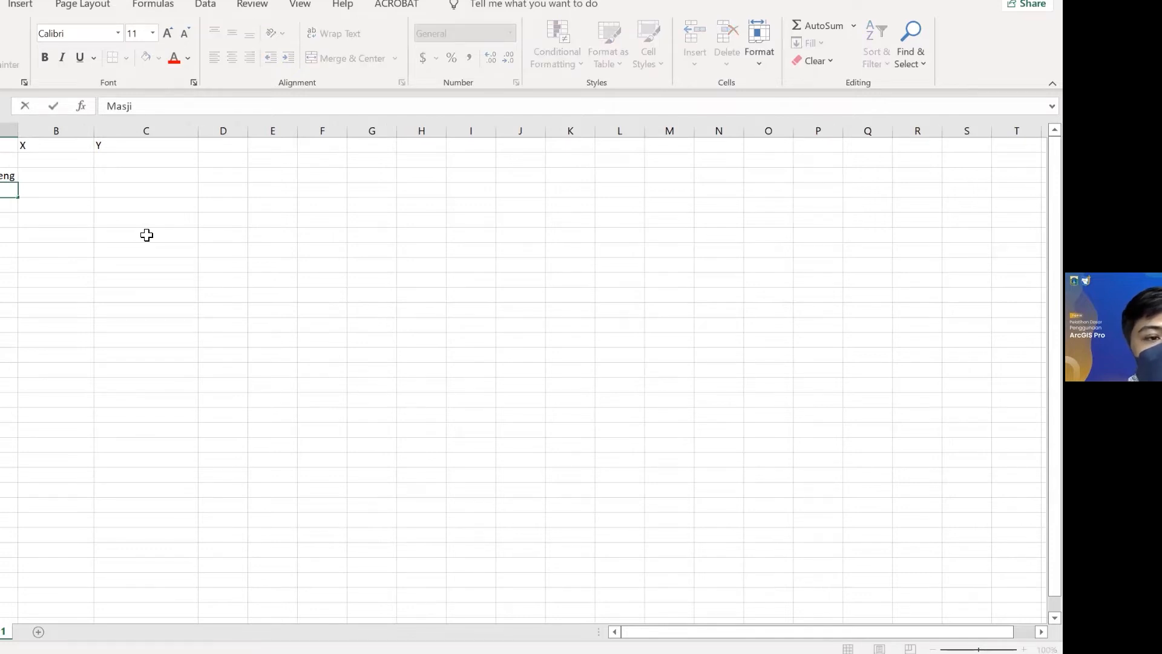
pyautogui.write('d Istqi')
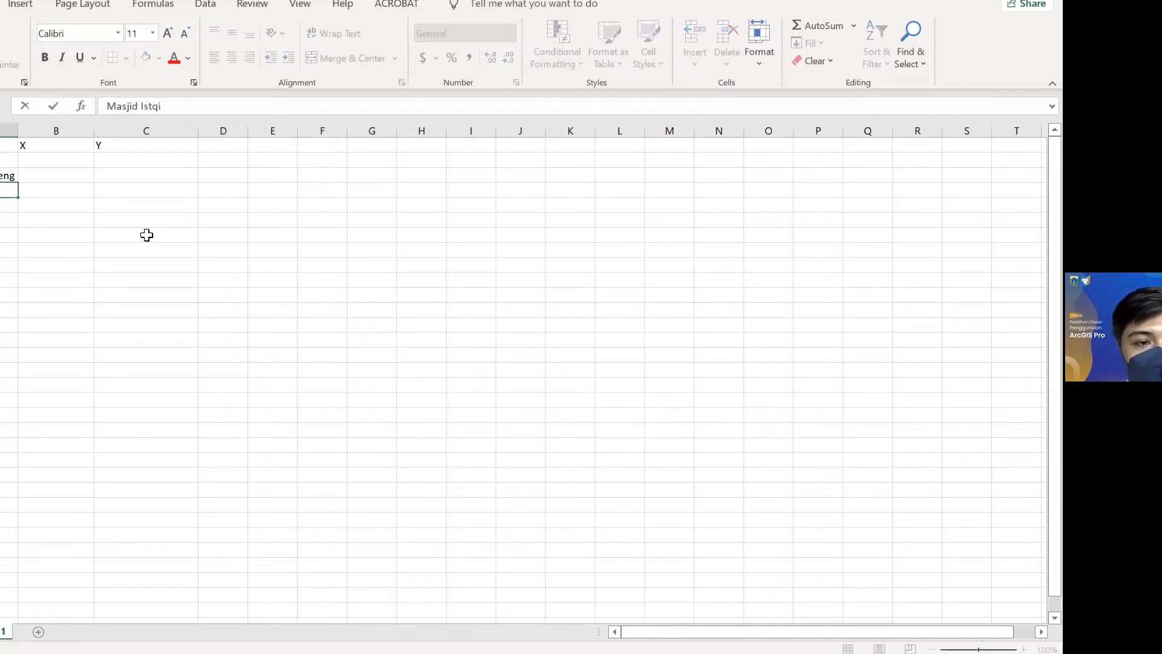
pyautogui.press('BackSpace')
pyautogui.press('BackSpace')
pyautogui.write('iqlal')
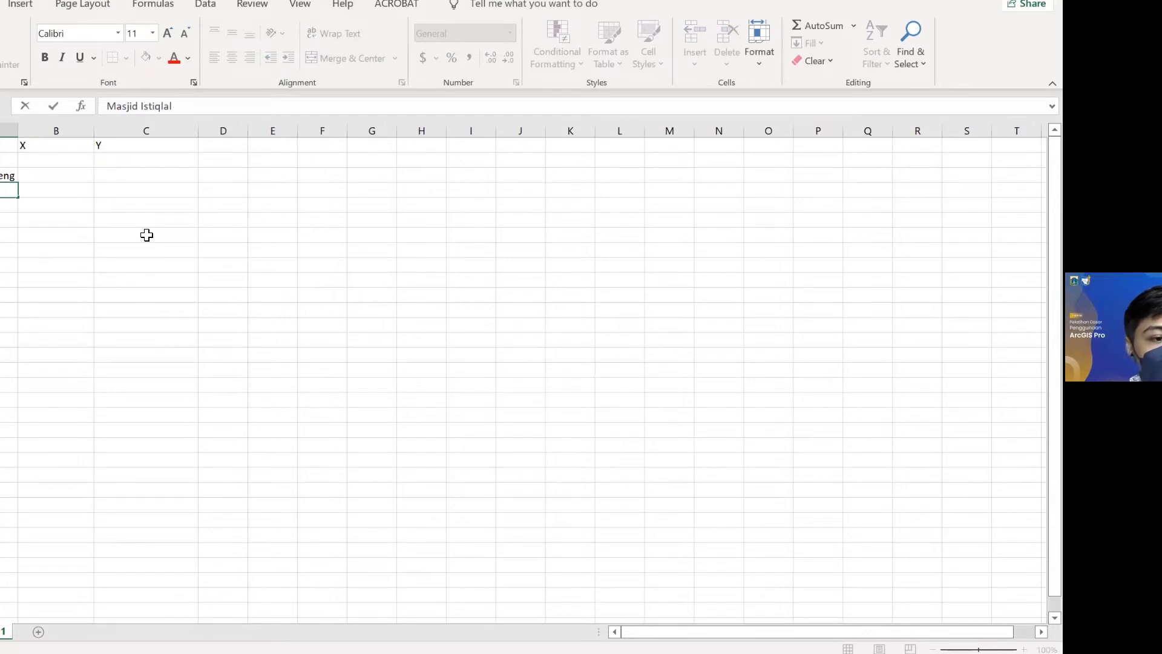
pyautogui.press('Return')
pyautogui.write('Bundaran HI')
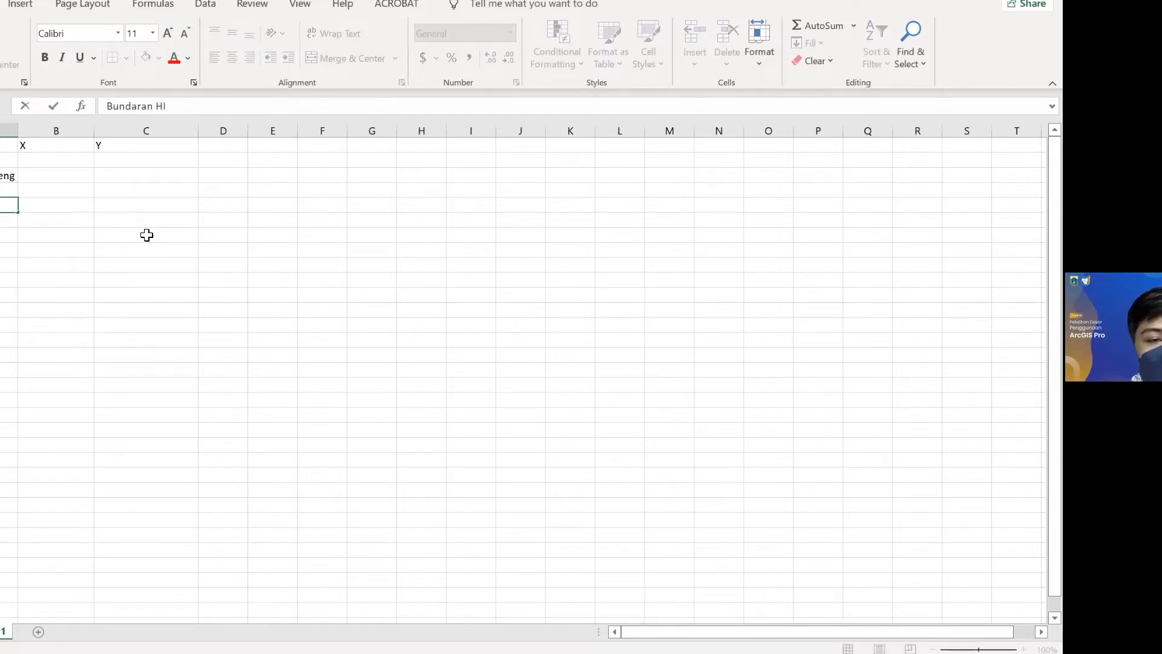
pyautogui.press('Return')
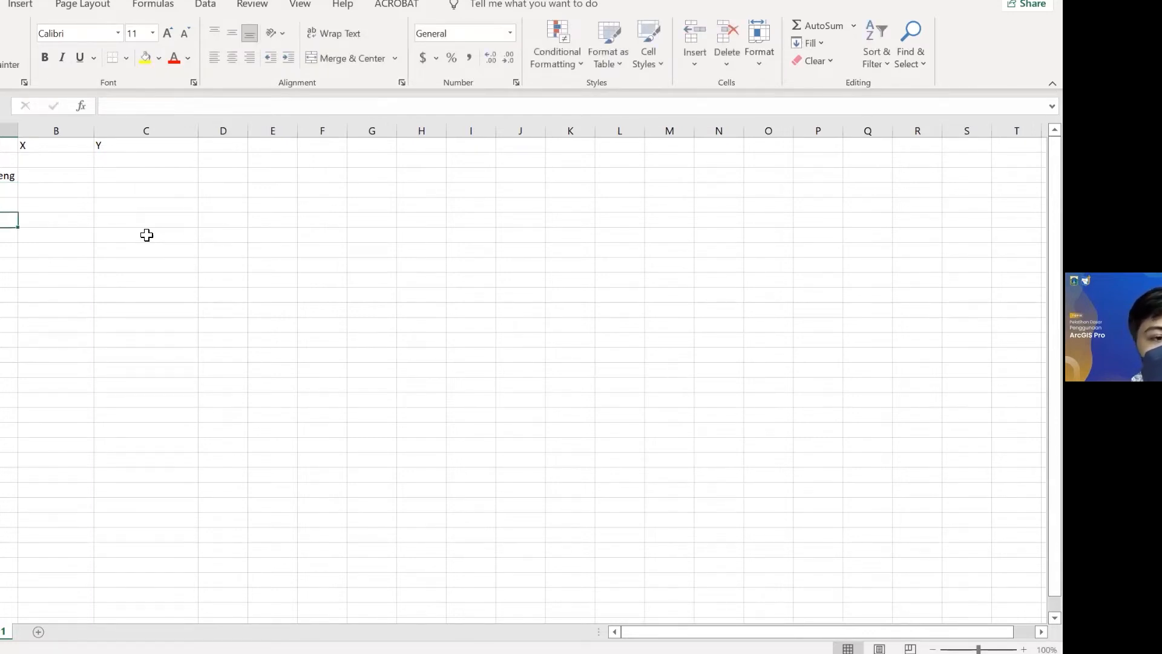
pyautogui.click(35, 147)
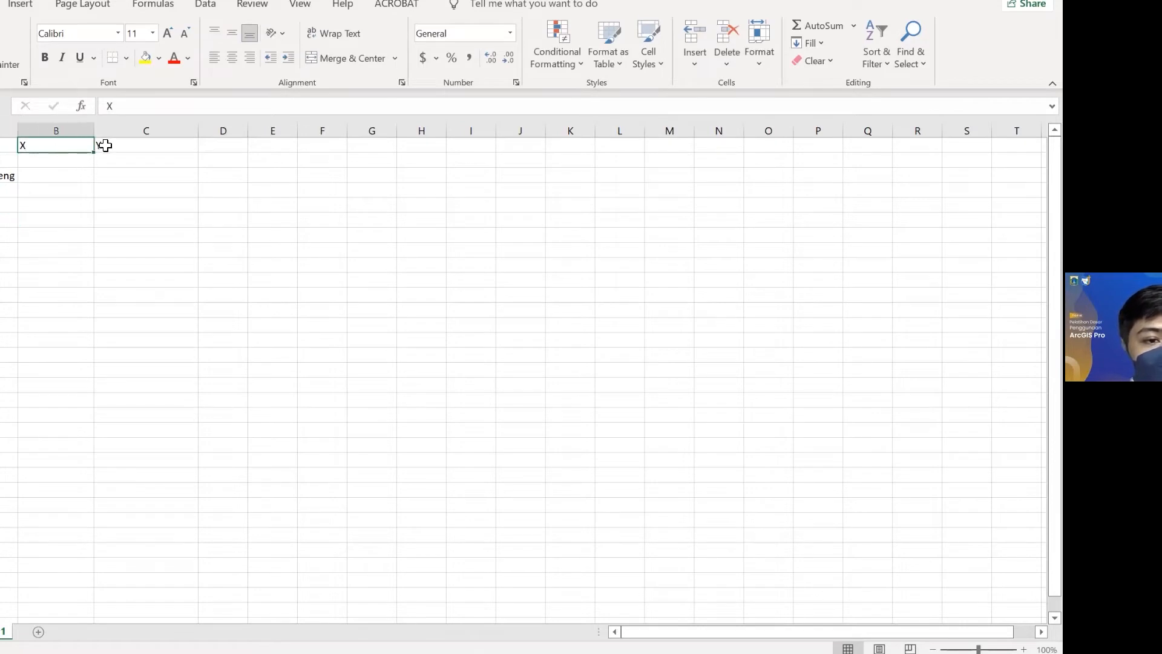
pyautogui.click(100, 144)
pyautogui.click(48, 145)
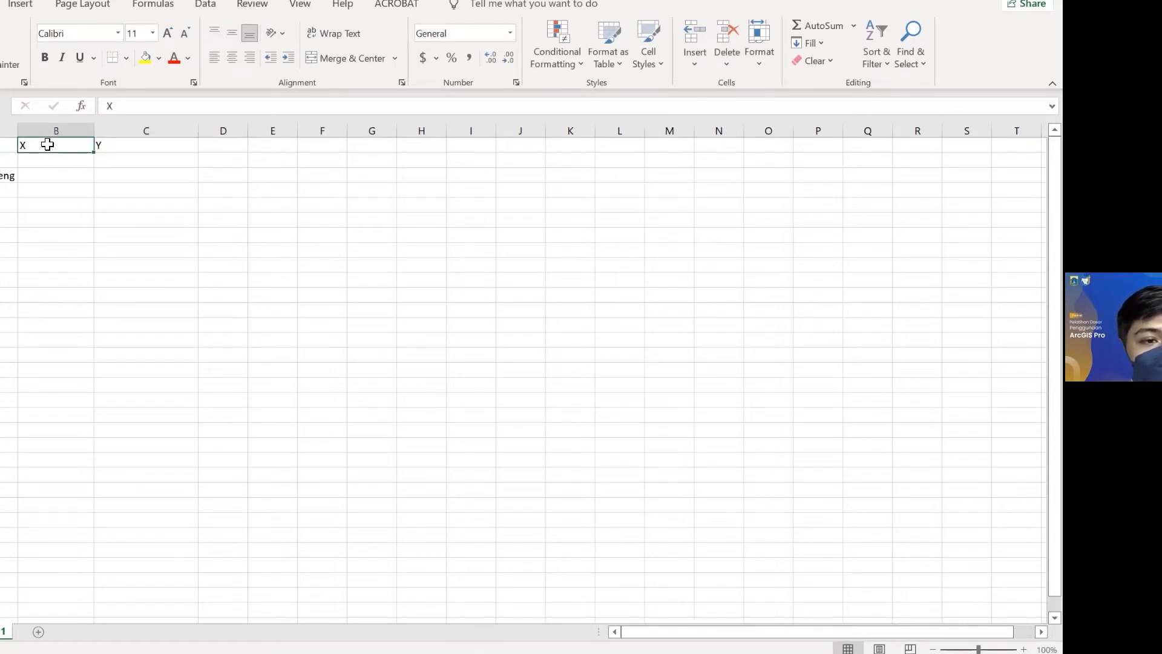
pyautogui.click(112, 149)
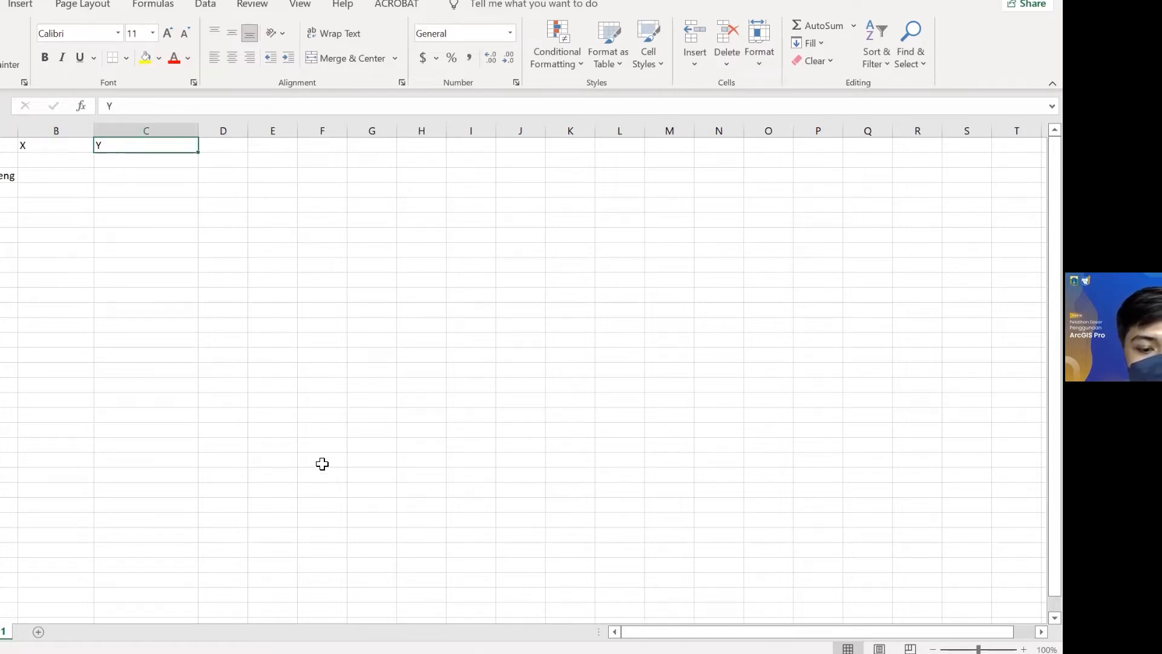
# Step: Switch to Google Maps in the browser and examine central Jakarta around the National Monument and Lapangan Banteng park
pyautogui.click(344, 594)
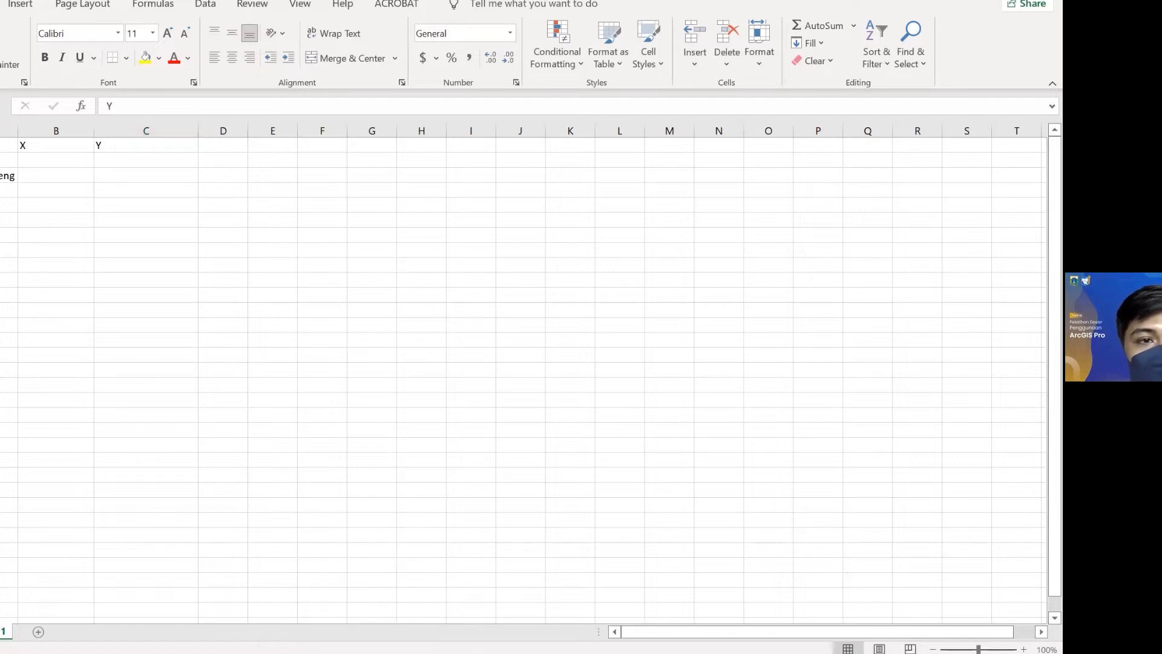
pyautogui.click(86, 3)
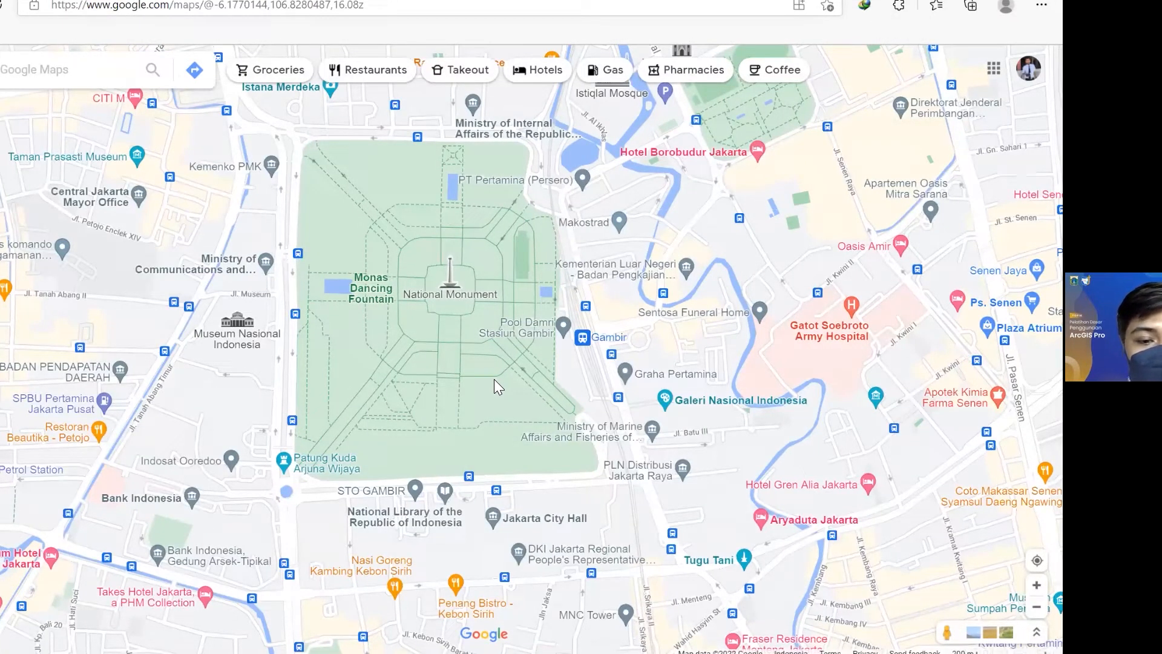
pyautogui.scroll(-2, 494, 379)
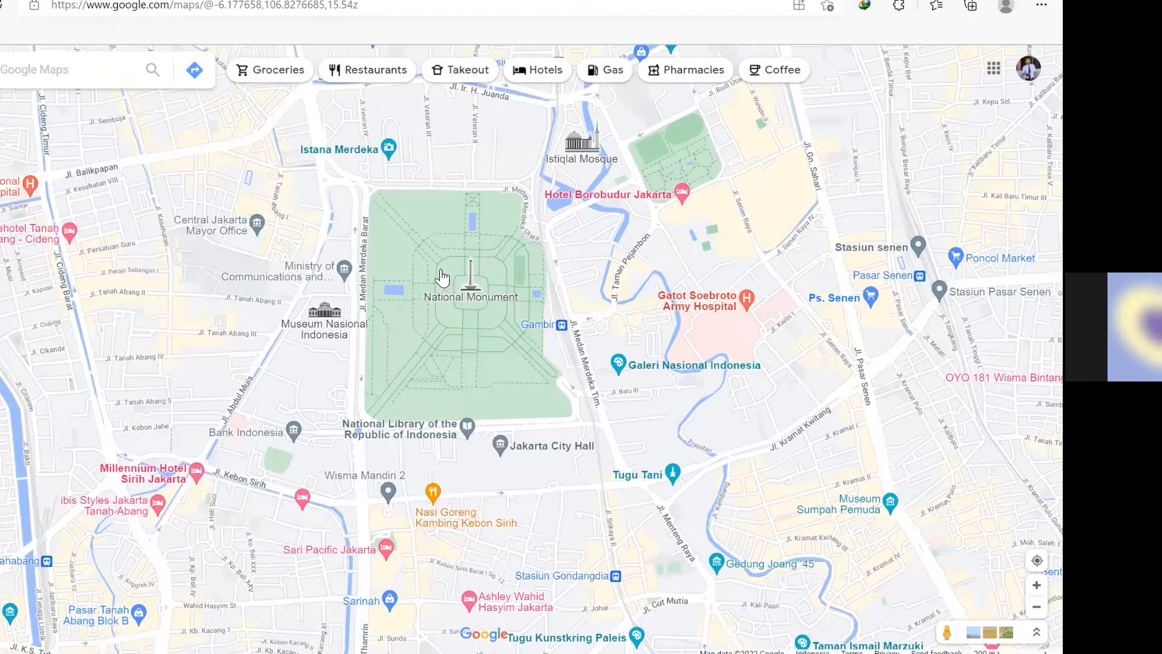
pyautogui.scroll(-1, 419, 279)
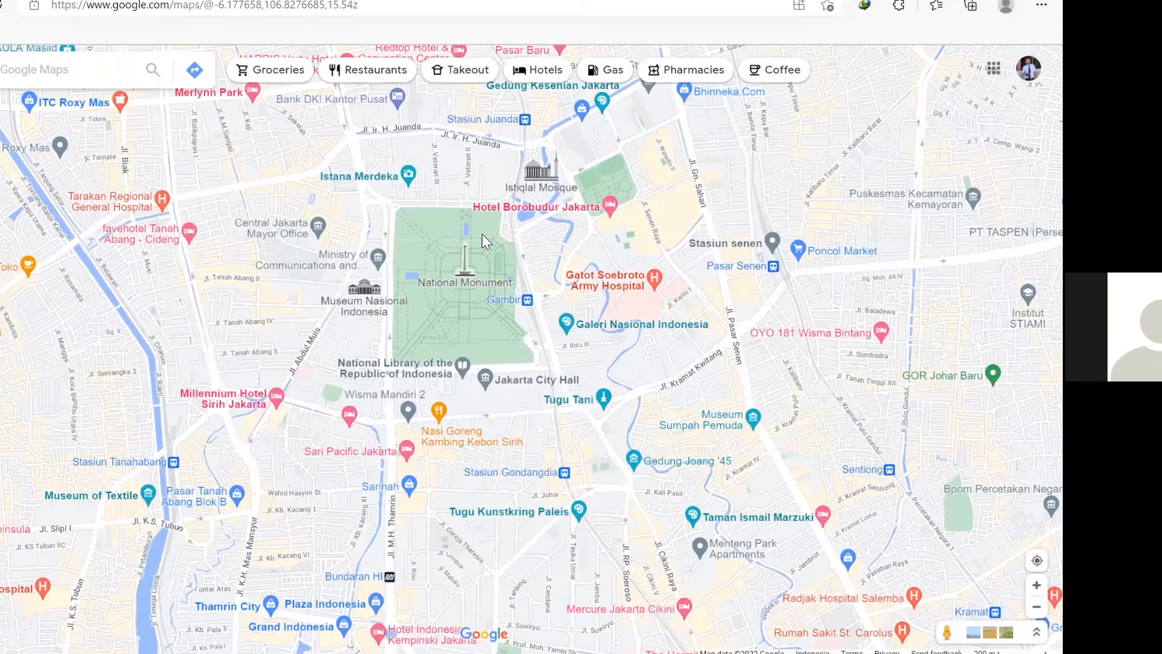
pyautogui.scroll(1, 482, 233)
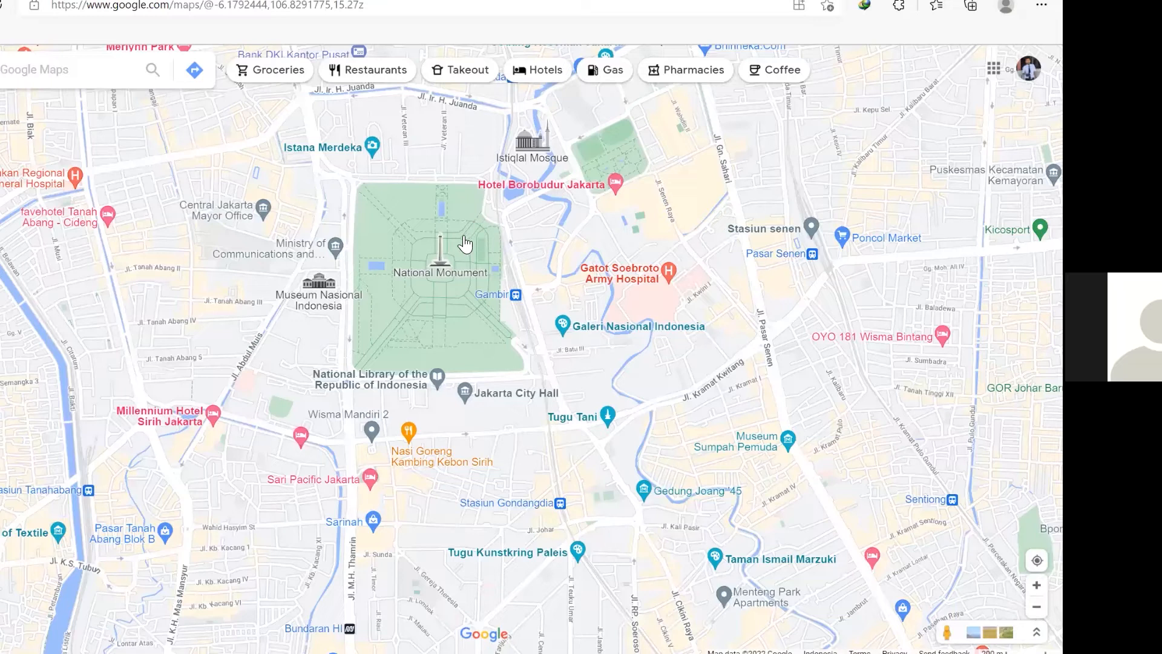
pyautogui.scroll(-1, 463, 245)
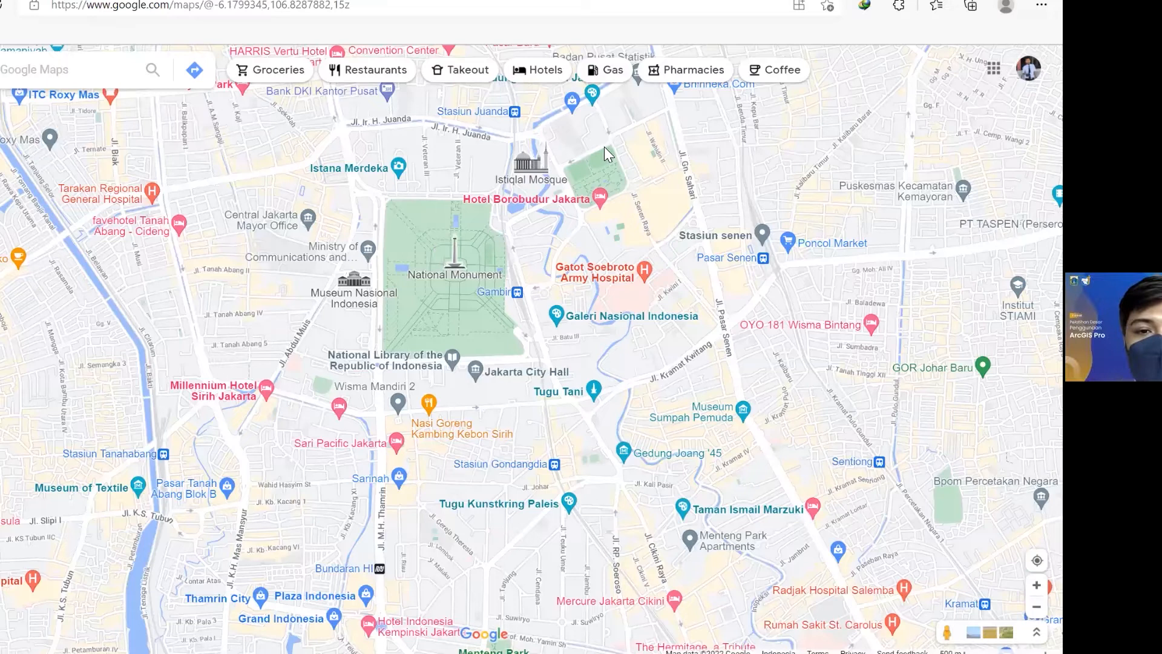
pyautogui.moveTo(469, 257); pyautogui.dragTo(458, 256)
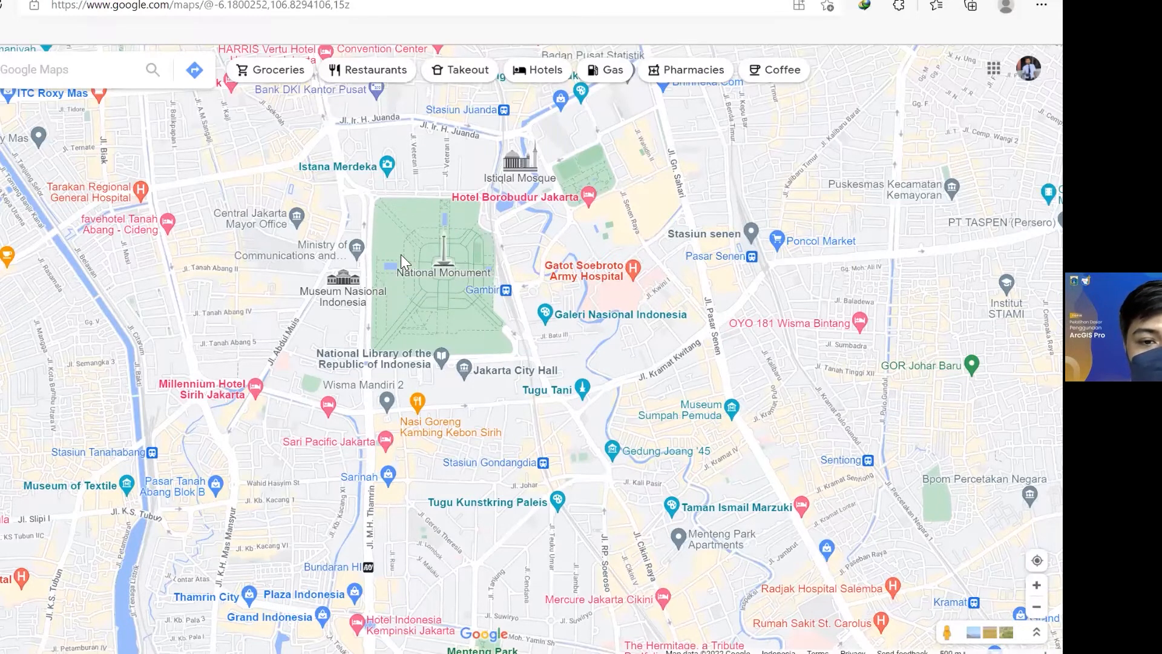
pyautogui.scroll(1, 400, 254)
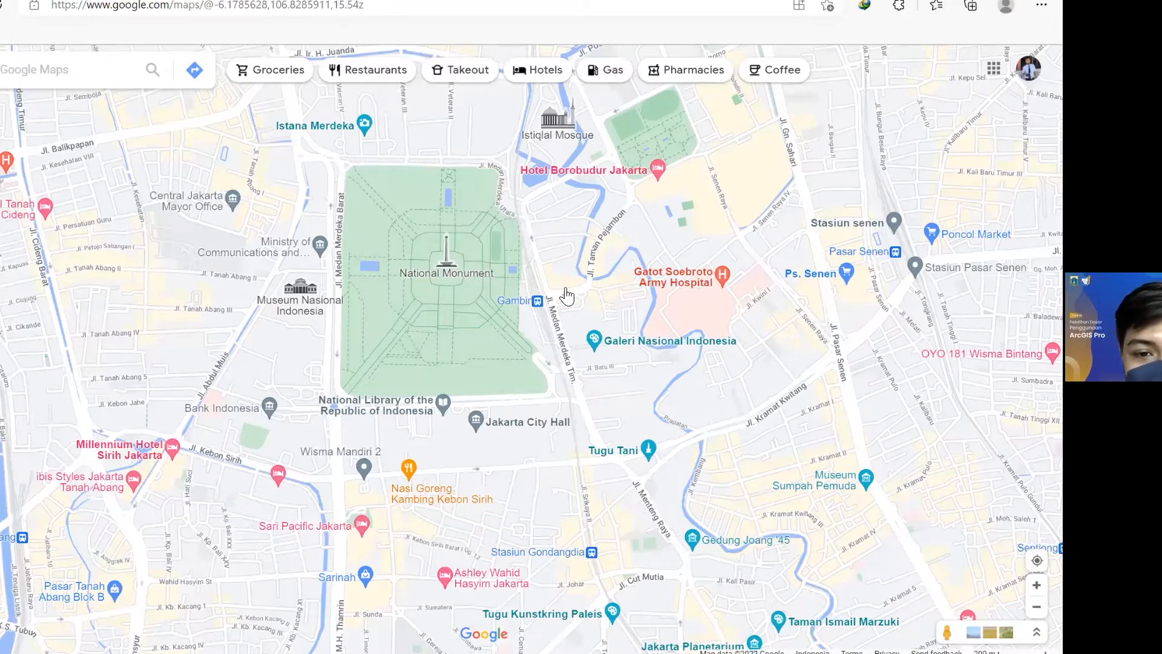
pyautogui.scroll(1, 567, 297)
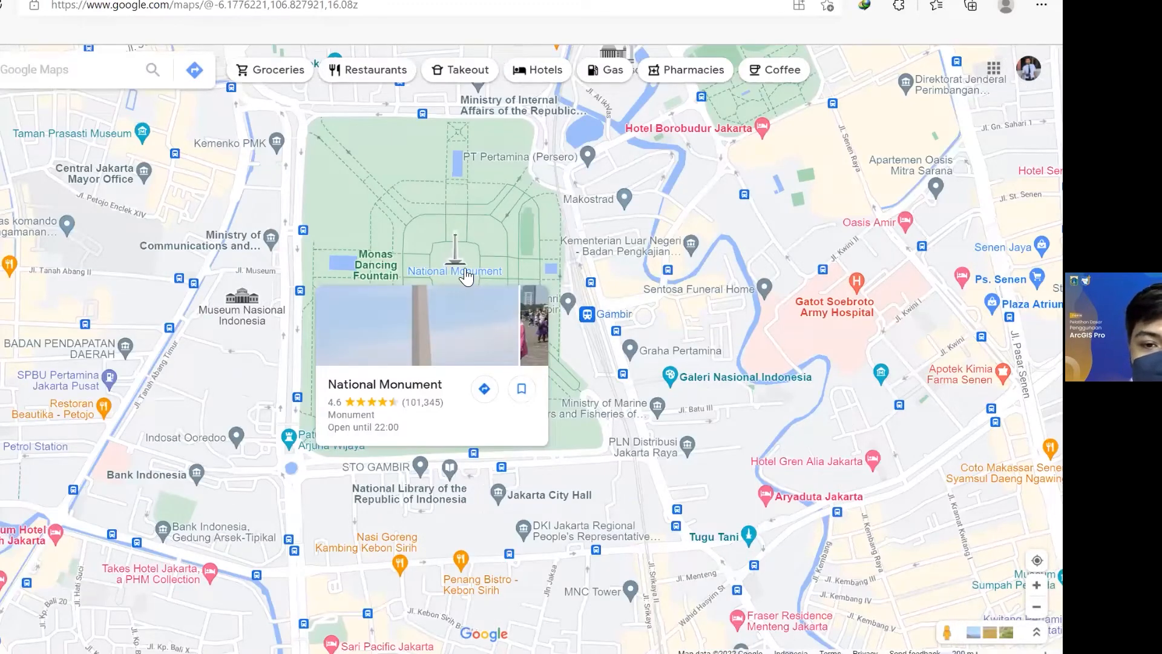
# Step: Copy the National Monument's coordinates from Google Maps and paste them into cell D2 of the Excel sheet
pyautogui.rightClick(490, 295)
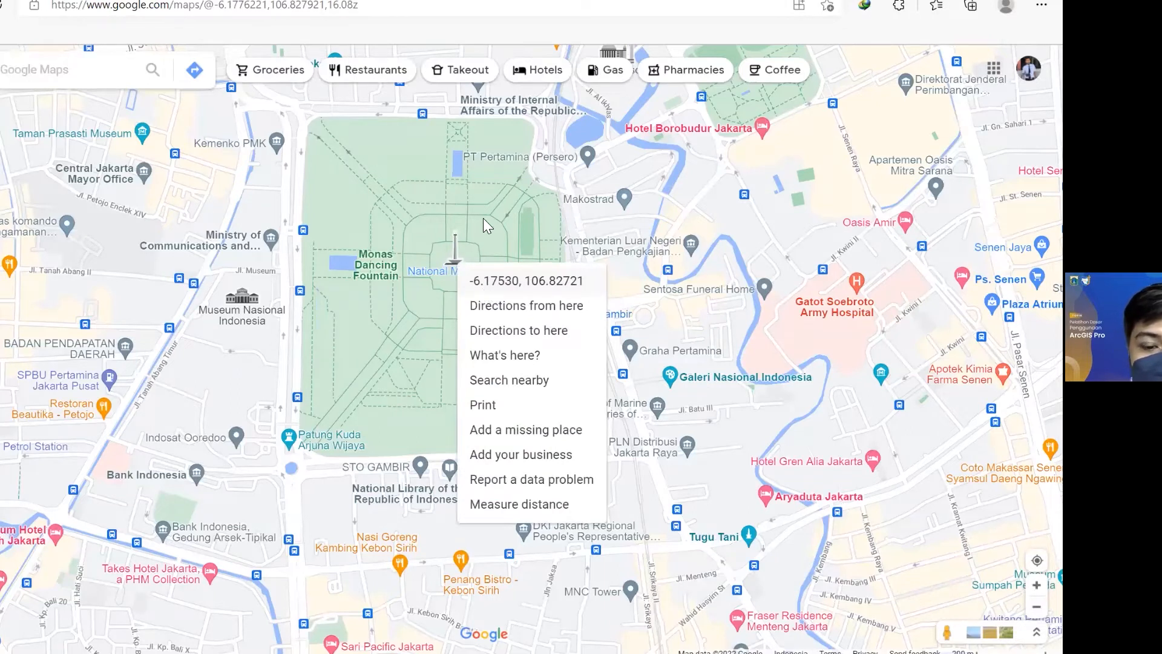
pyautogui.click(506, 279)
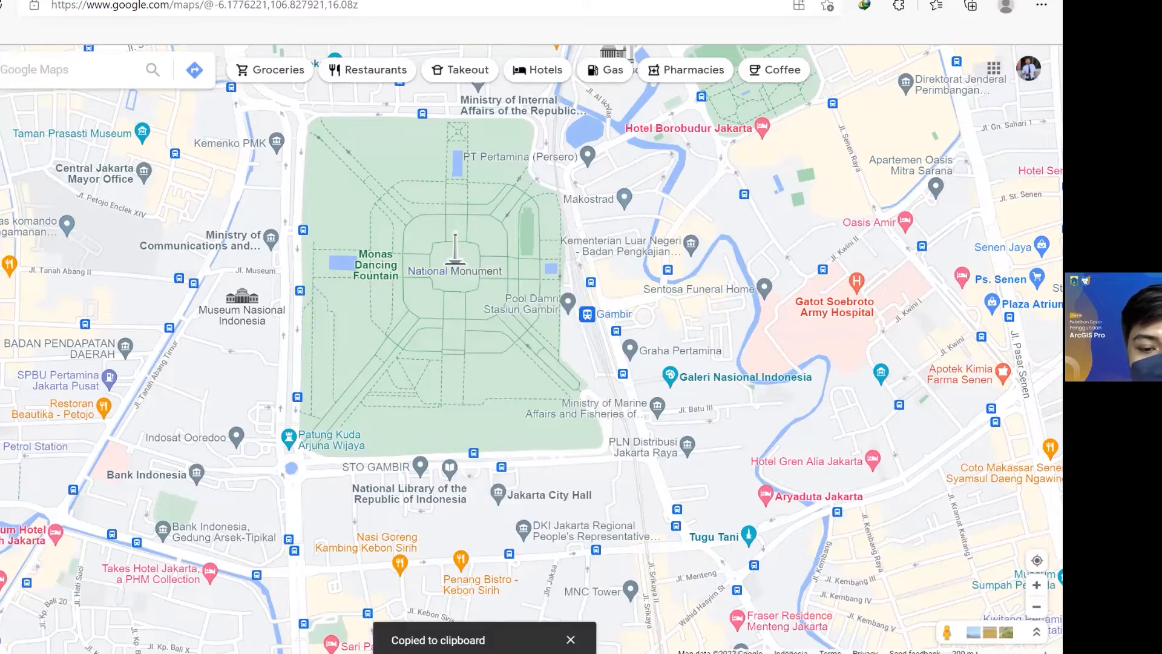
pyautogui.hotkey('alt', 'Tab')
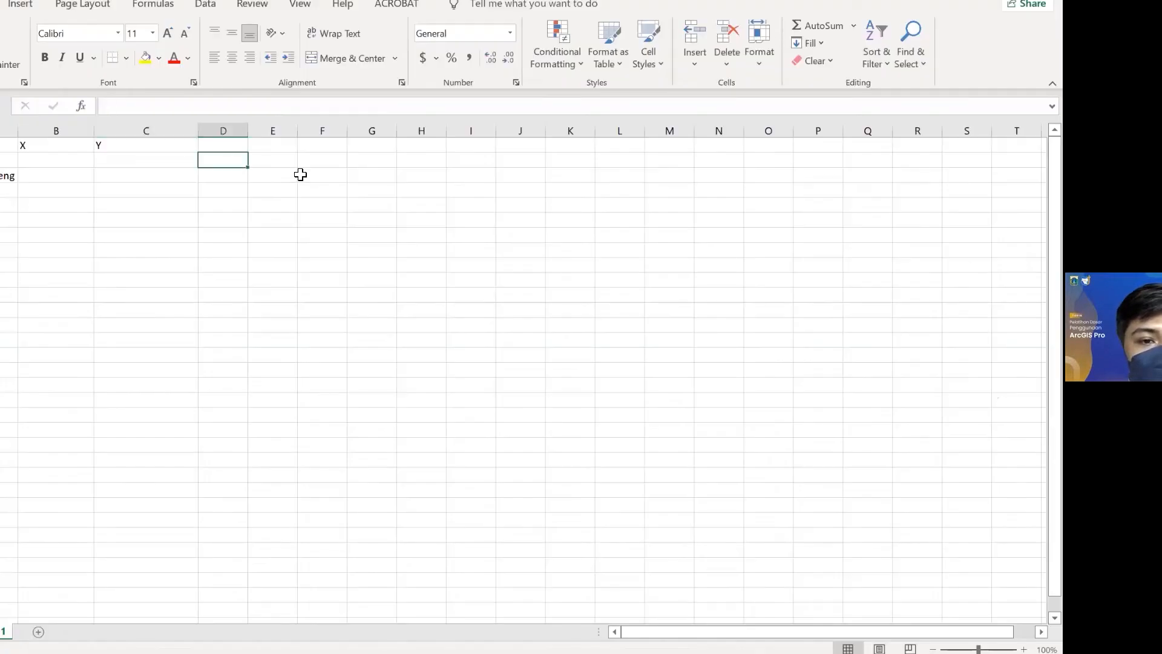
pyautogui.hotkey('ctrl', 'v')
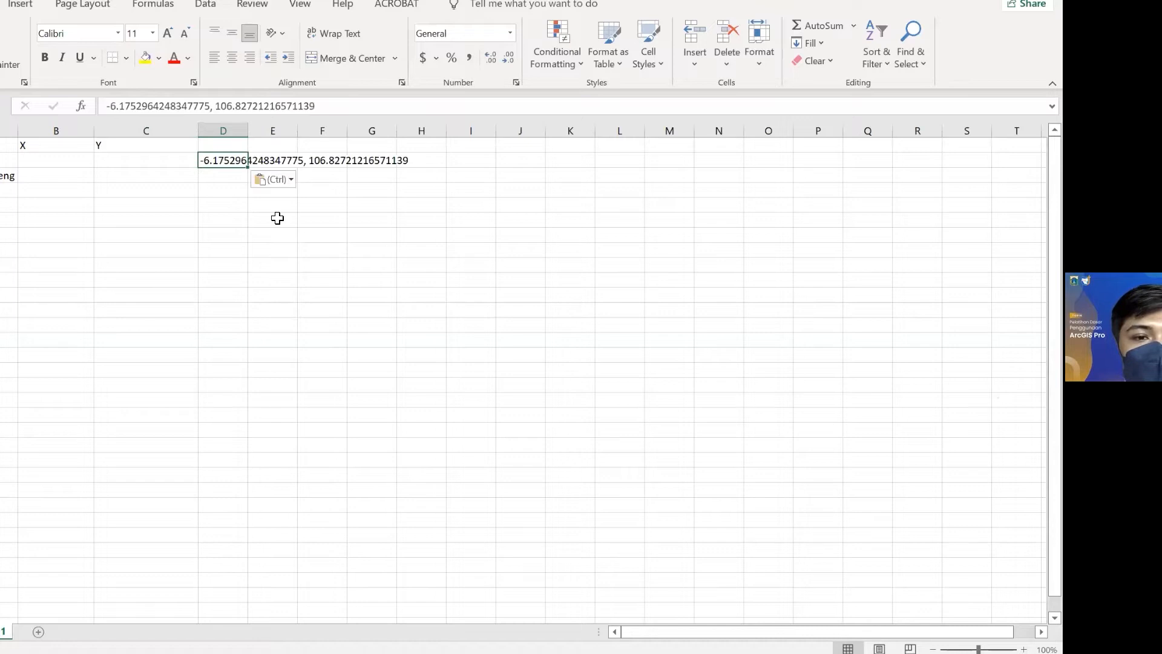
pyautogui.click(327, 160)
pyautogui.click(233, 159)
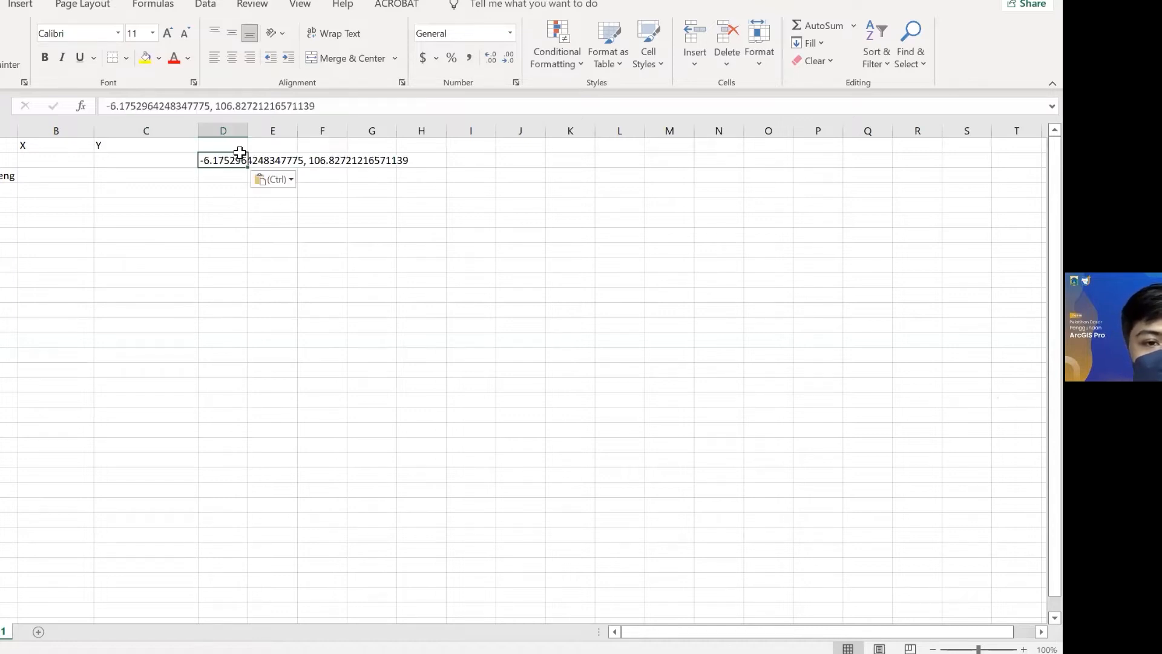
# Step: Copy the coordinates of Lapangan Banteng Park from Google Maps into cell D3 of the Excel sheet
pyautogui.click(224, 179)
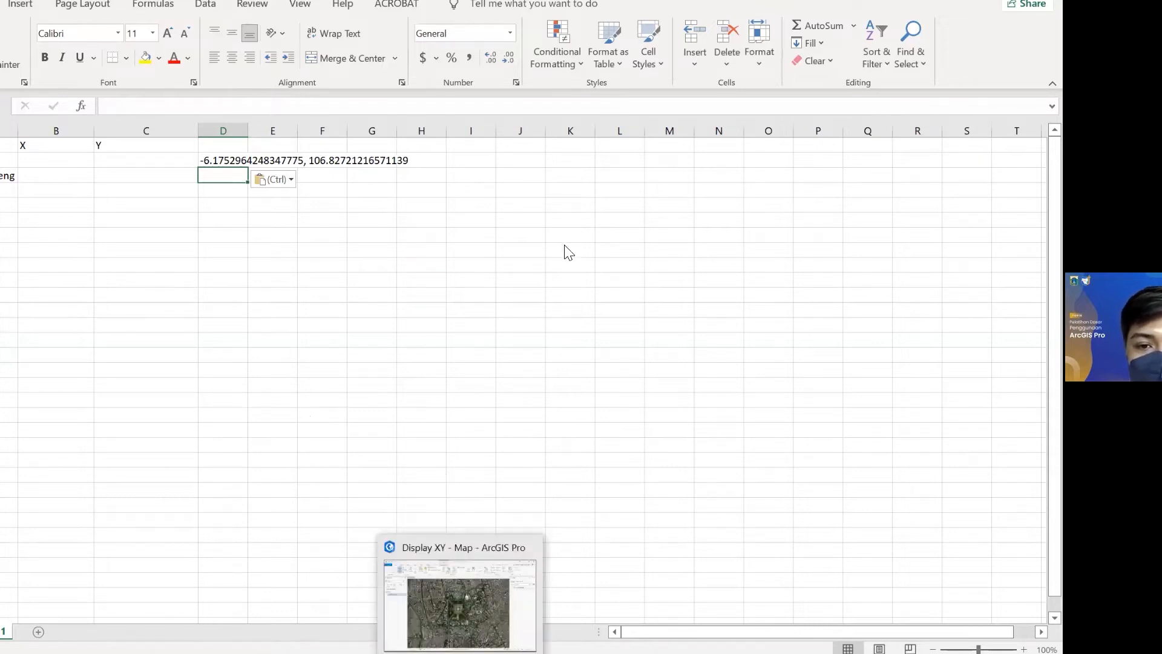
pyautogui.hotkey('alt', 'Tab')
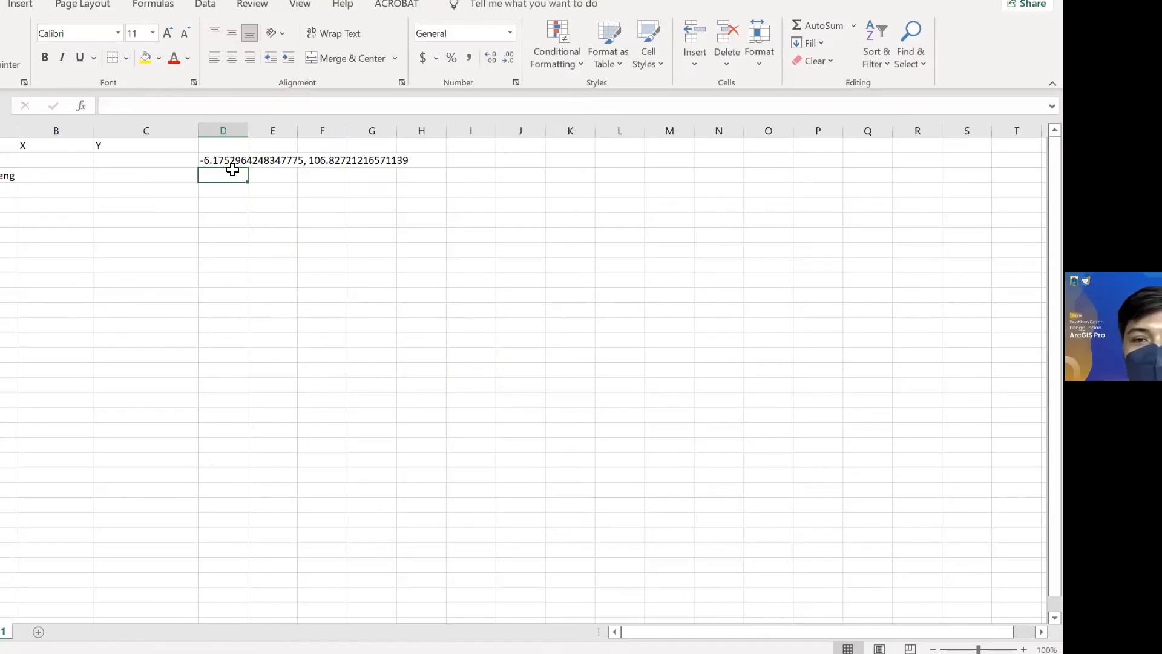
pyautogui.hotkey('ctrl', 'v')
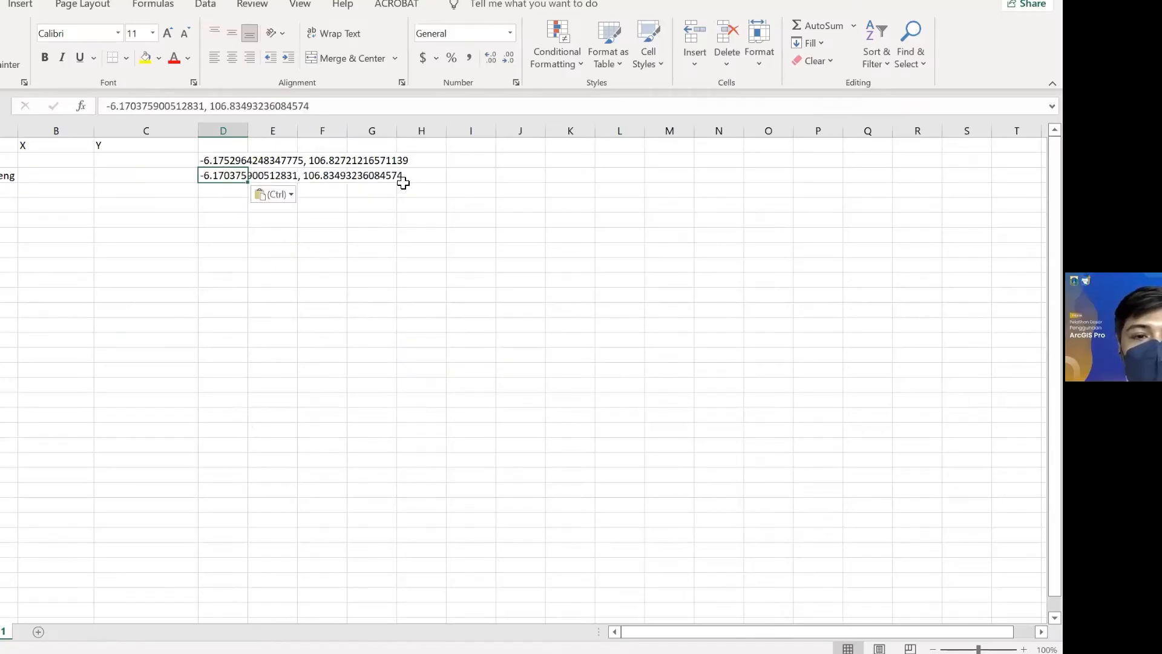
# Step: Locate Istiqlal Mosque in Google Maps and copy its coordinates into cell D4 of the Excel sheet
pyautogui.click(235, 191)
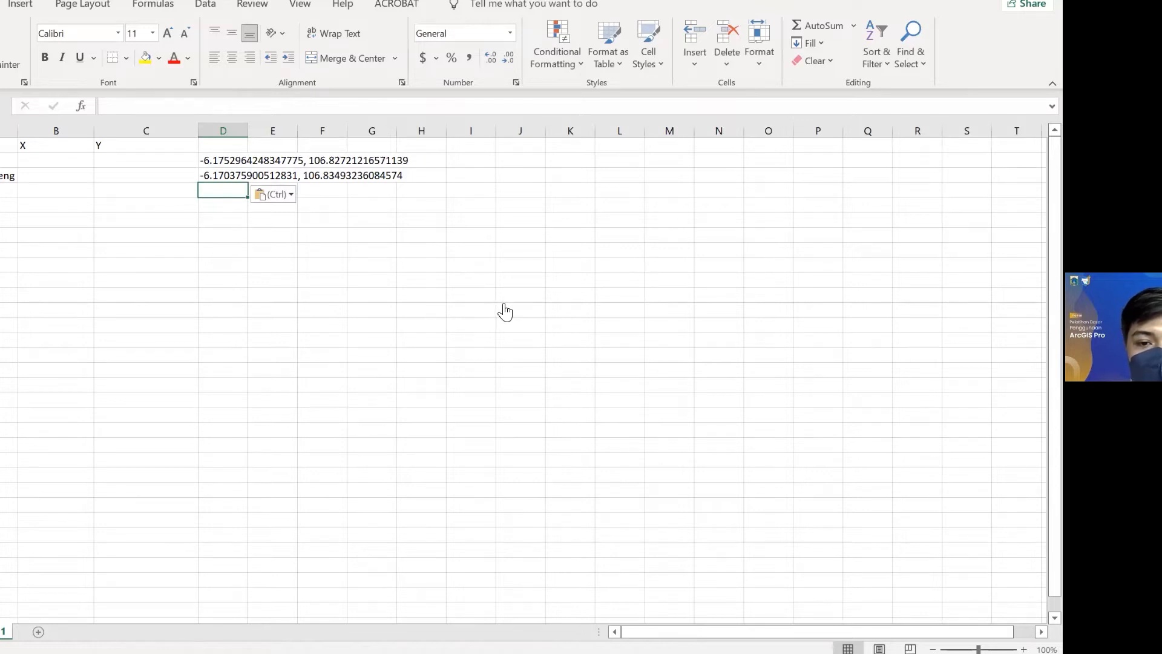
pyautogui.hotkey('alt', 'Tab')
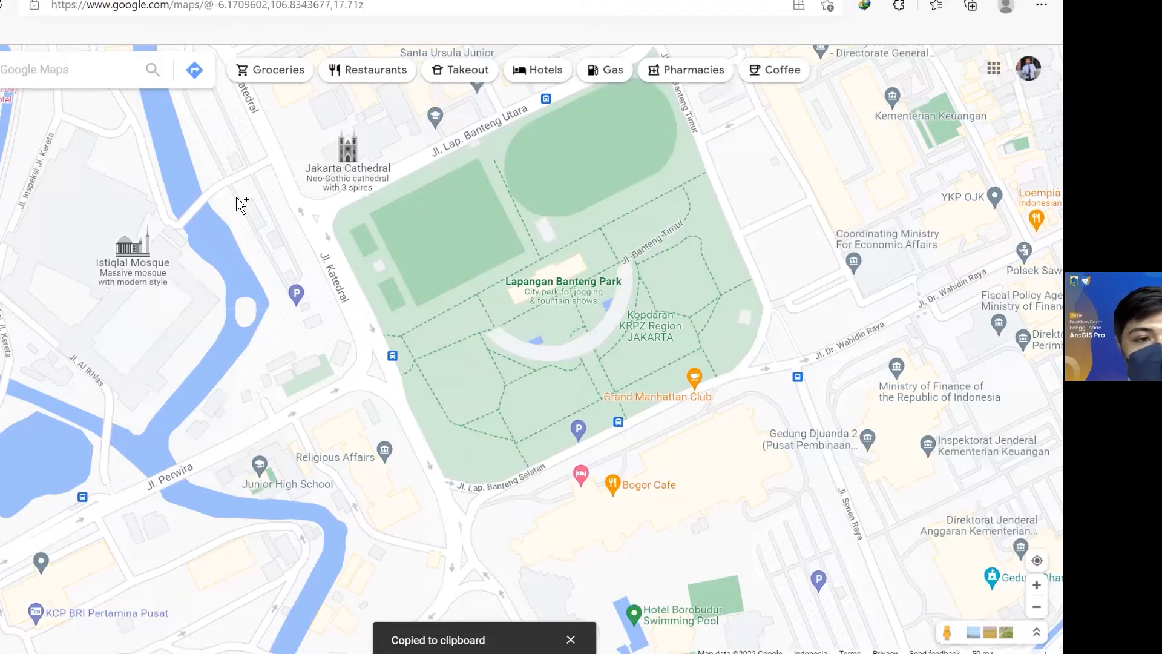
pyautogui.moveTo(242, 213); pyautogui.dragTo(630, 242)
pyautogui.scroll(1, 629, 242)
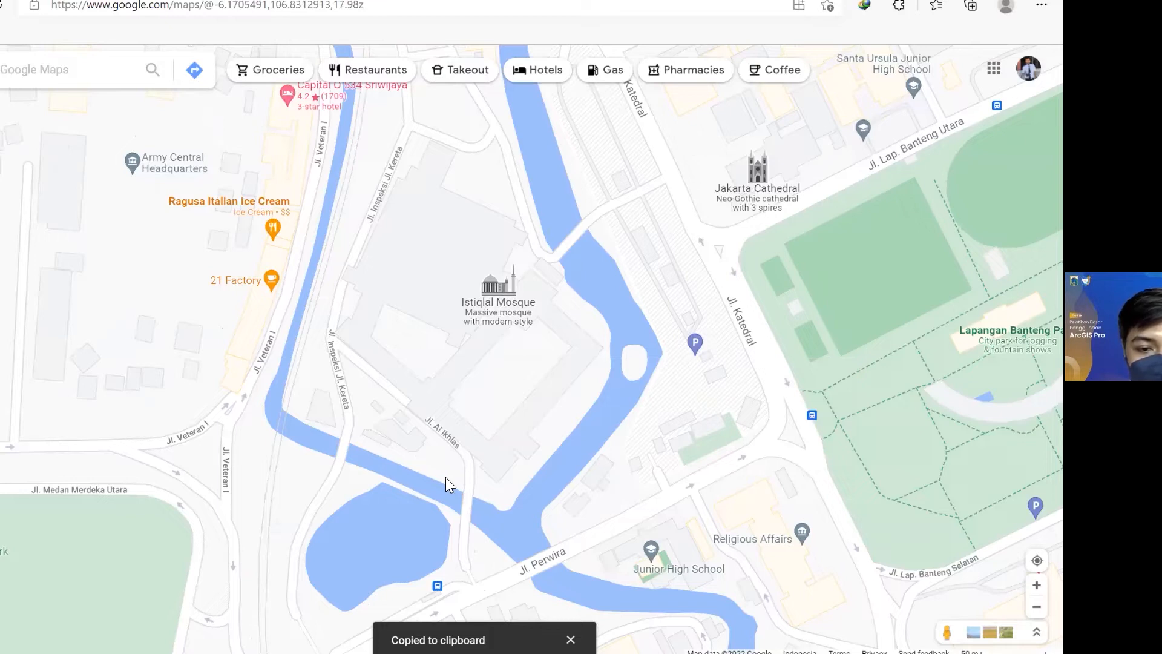
# Step: Find the Selamat Datang Monument roundabout in Google Maps and copy its coordinates into cell D5 of the Excel sheet
pyautogui.scroll(-3, 418, 436)
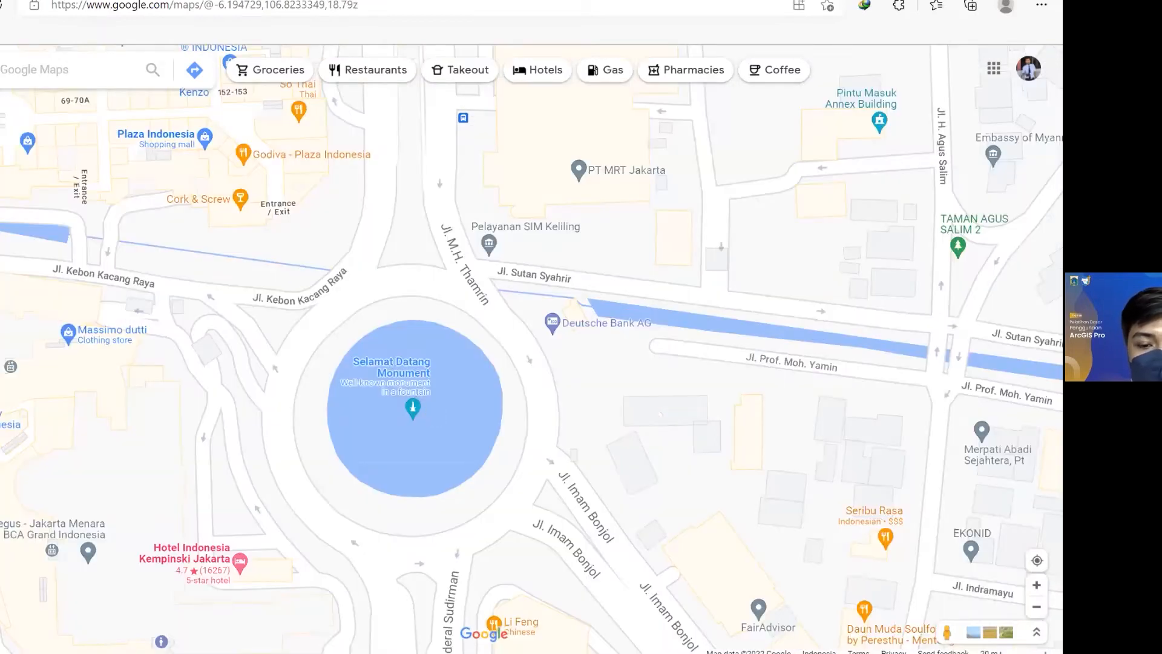
pyautogui.hotkey('alt', 'Tab')
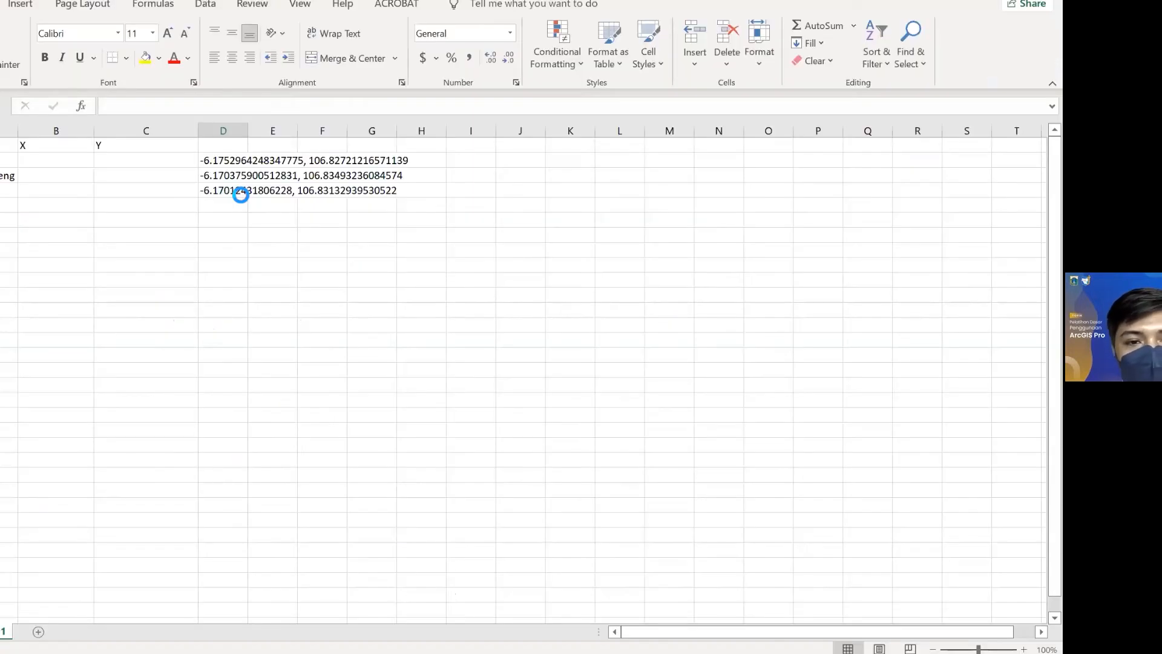
pyautogui.hotkey('ctrl', 'v')
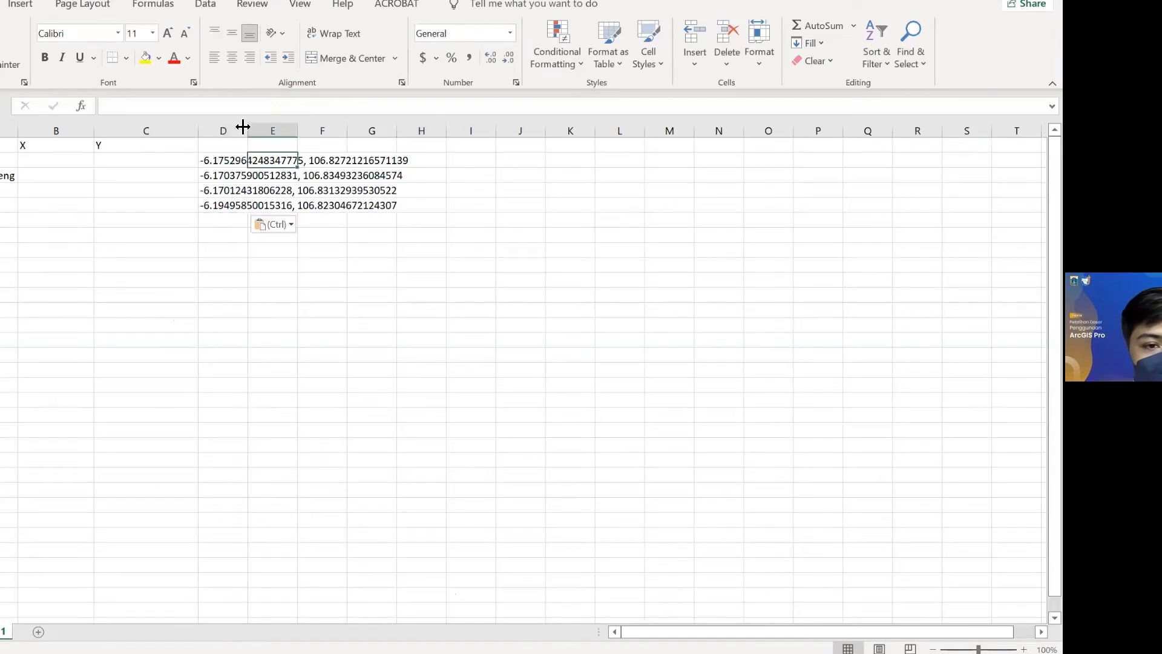
# Step: Split the coordinate pairs in D2:D5 into two columns with Text to Columns, as delimited data with Tab and Comma as delimiters
pyautogui.click(229, 160)
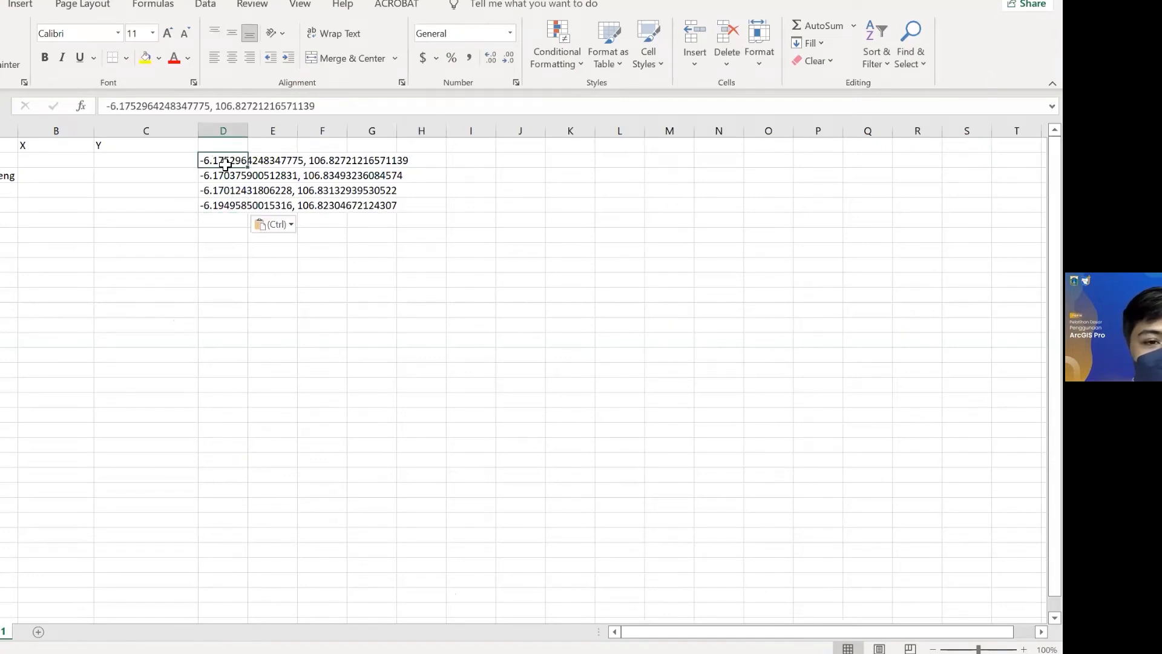
pyautogui.moveTo(204, 153); pyautogui.dragTo(228, 205)
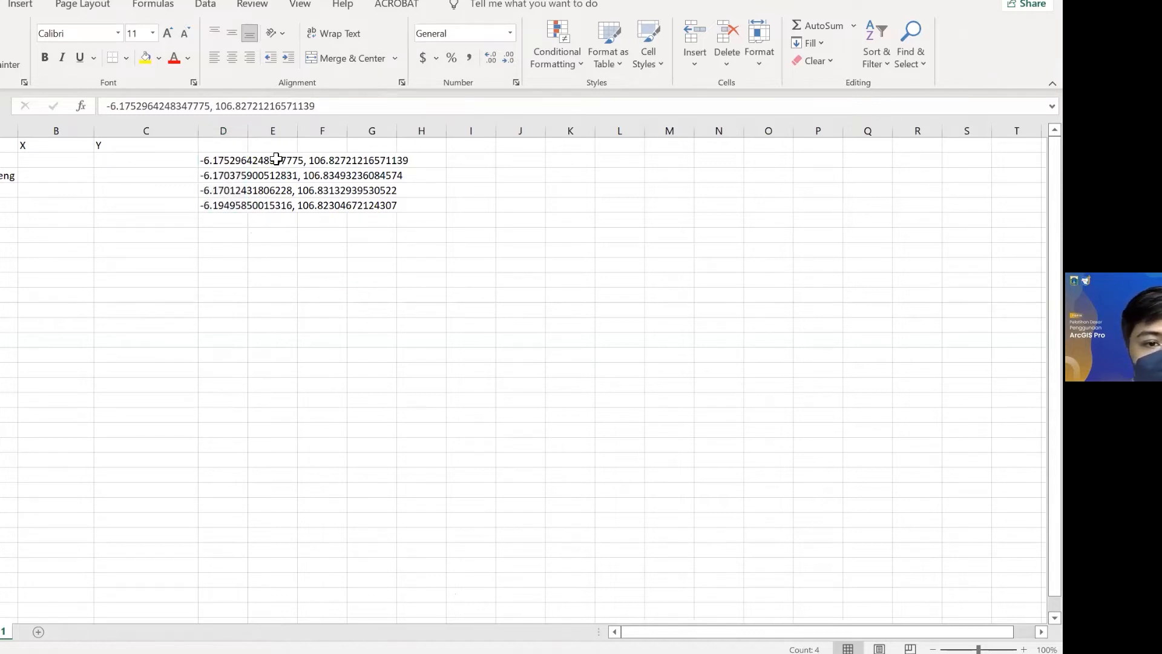
pyautogui.click(224, 160)
pyautogui.moveTo(224, 160); pyautogui.dragTo(224, 209)
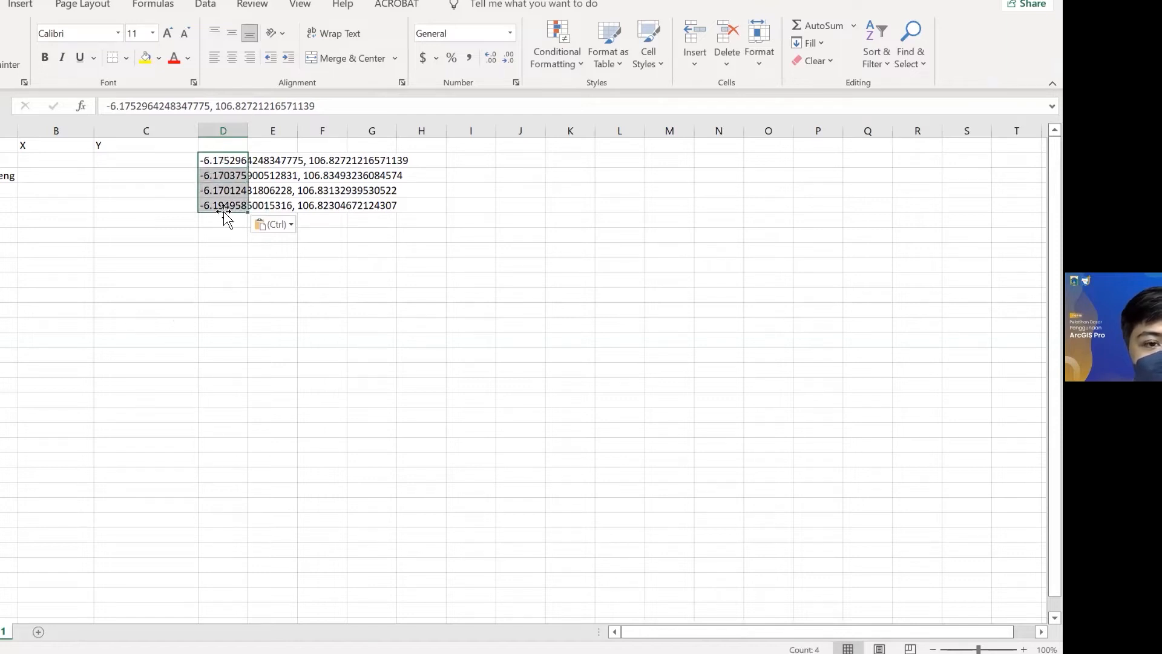
pyautogui.click(205, 8)
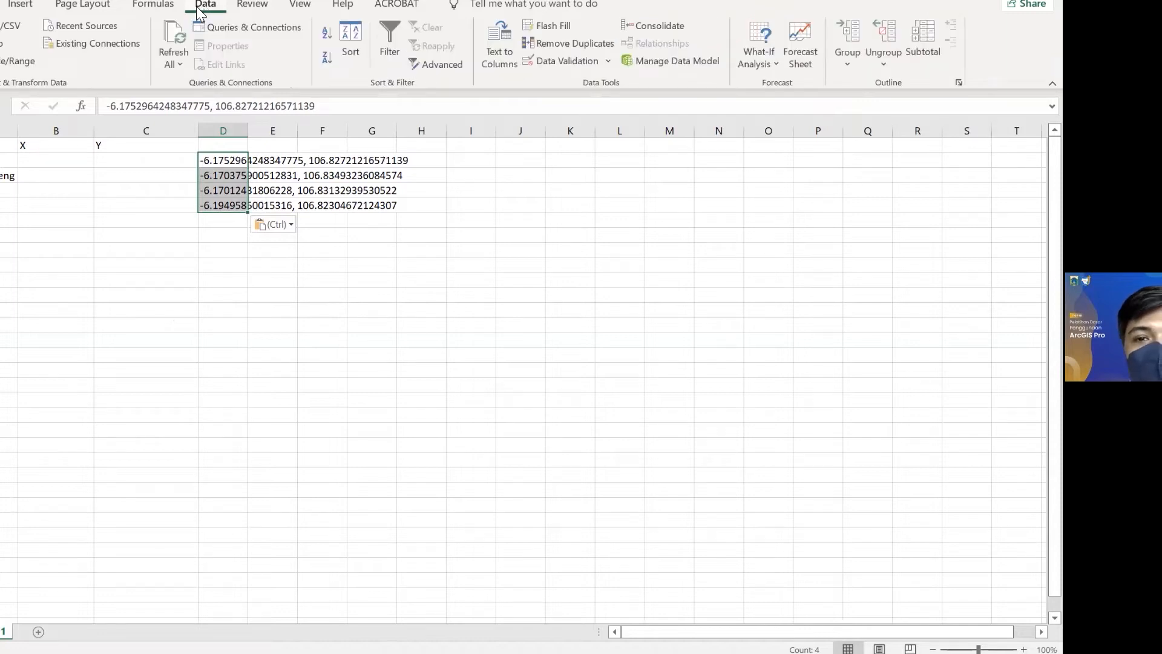
pyautogui.click(500, 66)
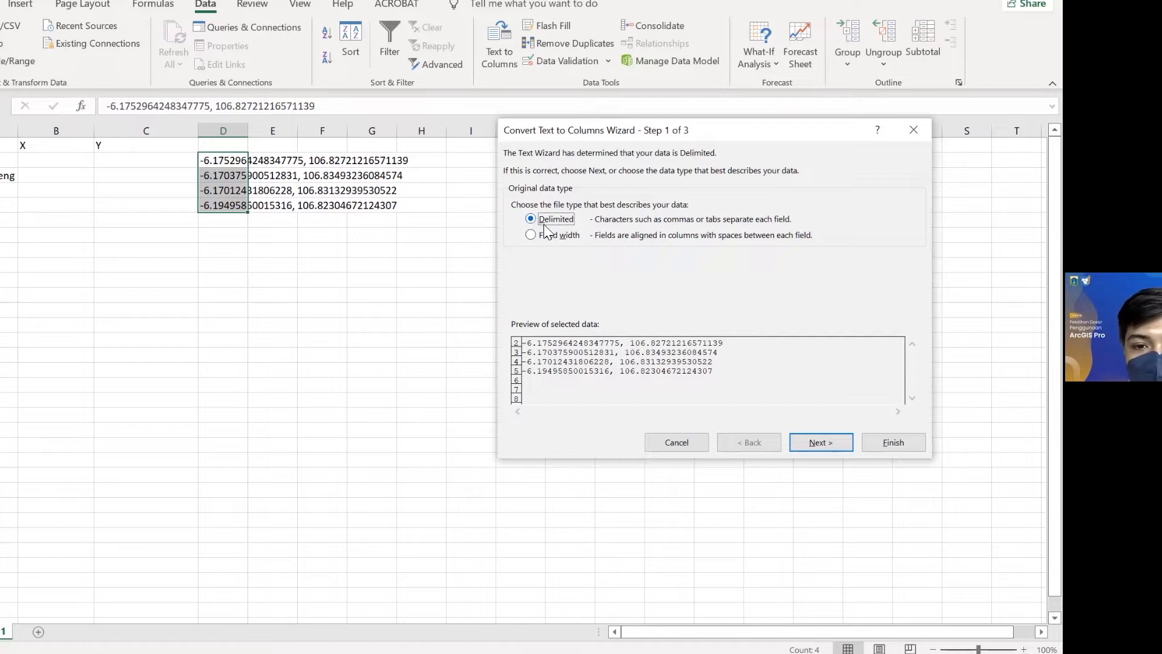
pyautogui.click(840, 443)
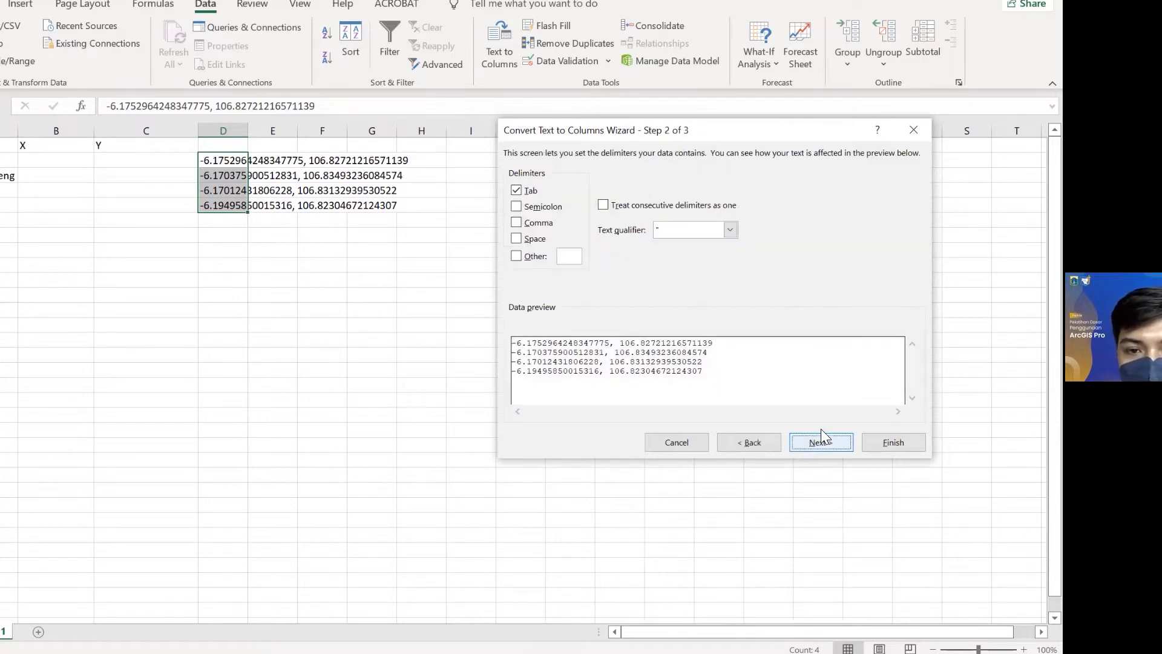
pyautogui.click(529, 235)
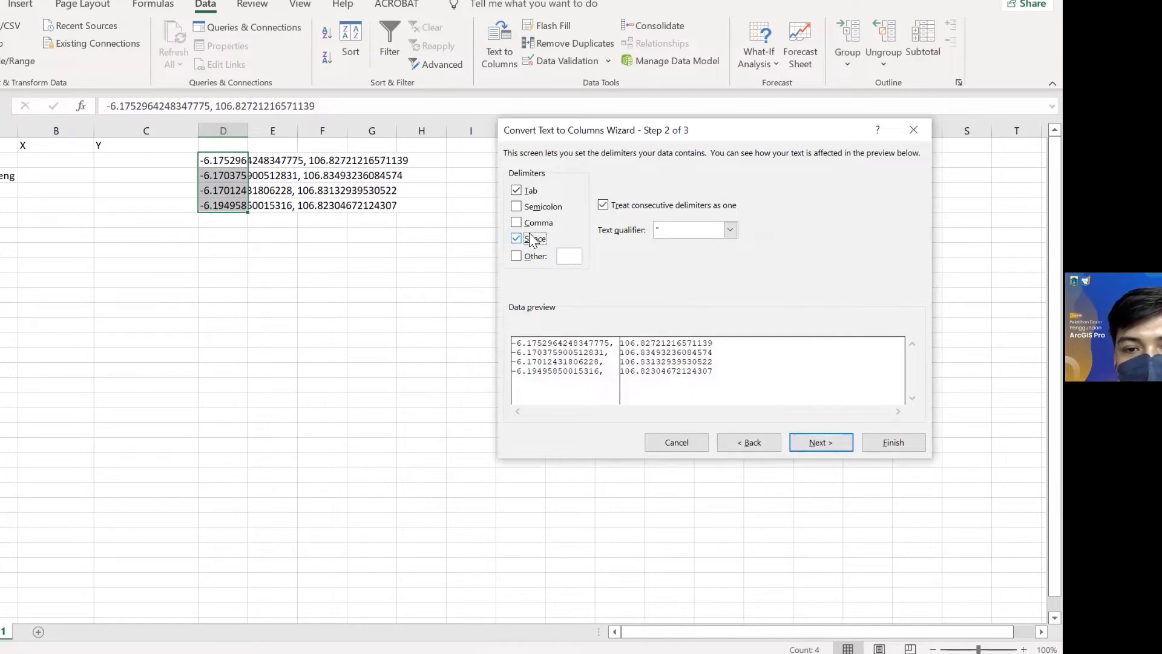
pyautogui.click(528, 237)
pyautogui.click(536, 222)
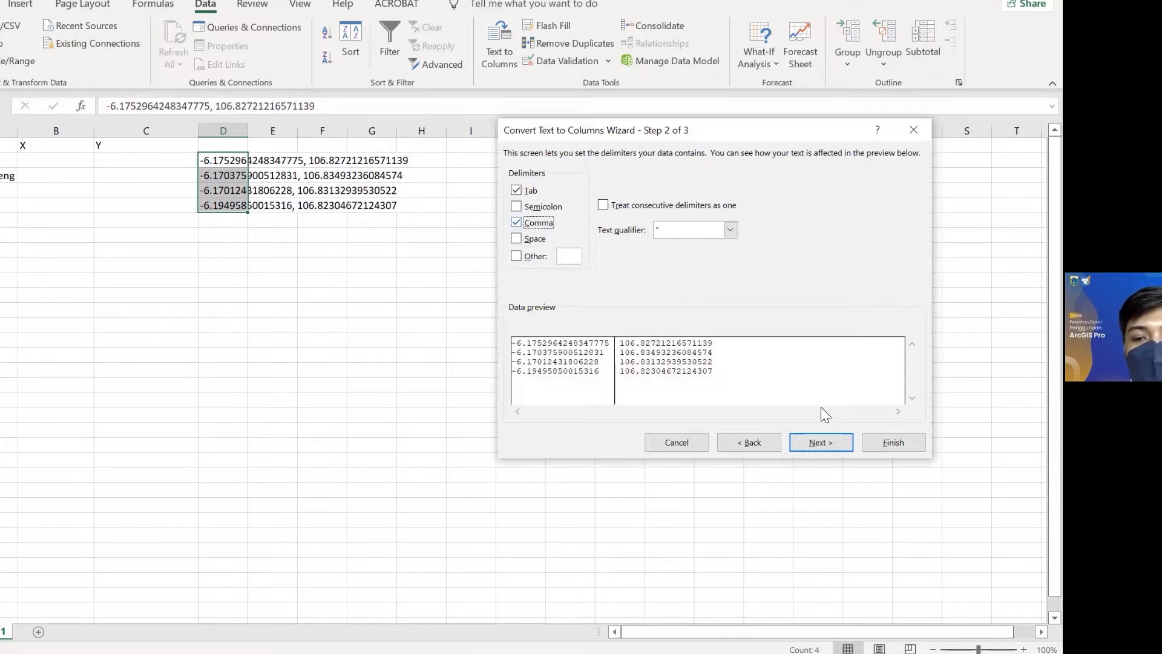
pyautogui.click(813, 446)
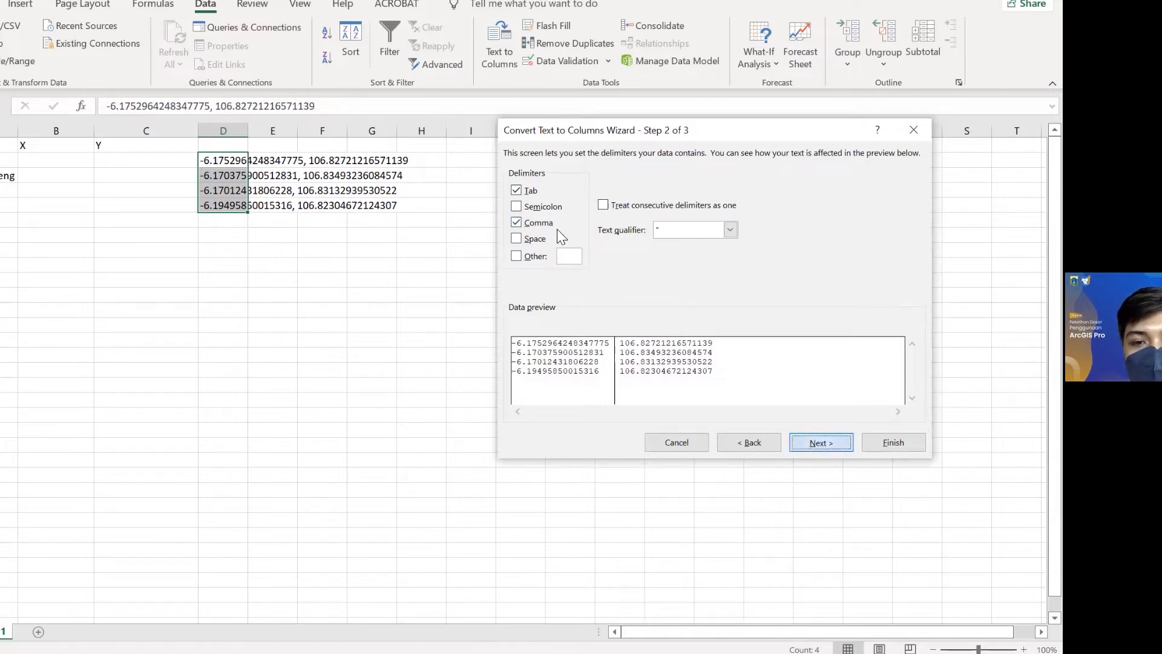
pyautogui.click(893, 442)
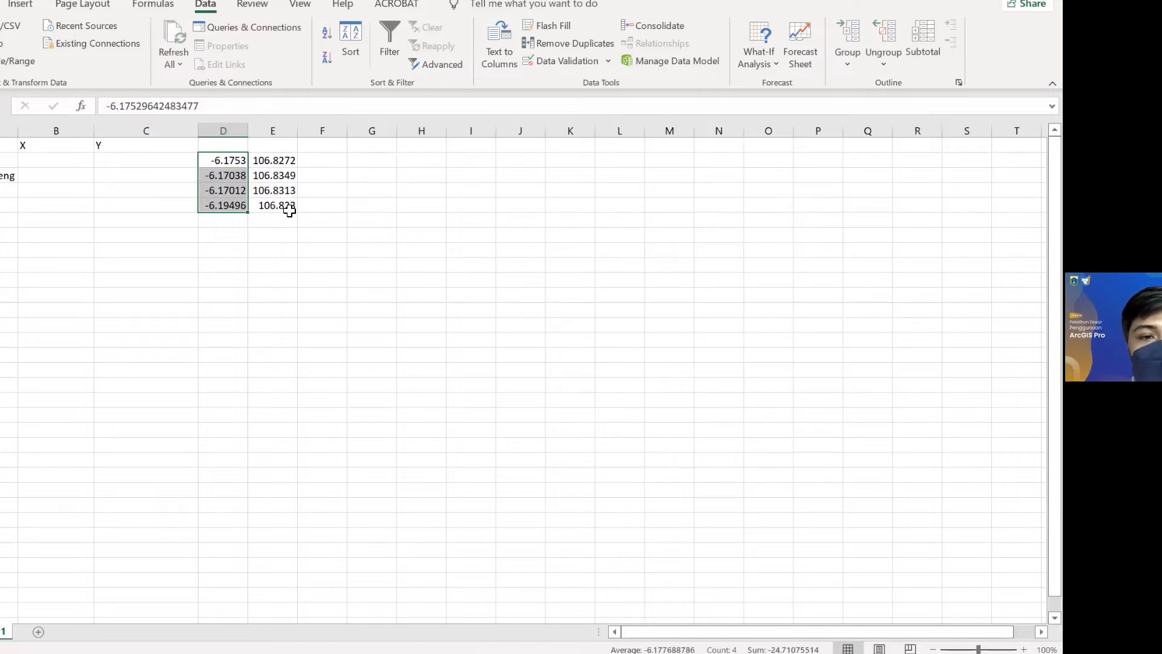
# Step: Autofit the widths of columns D and E to their coordinate values
pyautogui.doubleClick(248, 130)
pyautogui.doubleClick(319, 131)
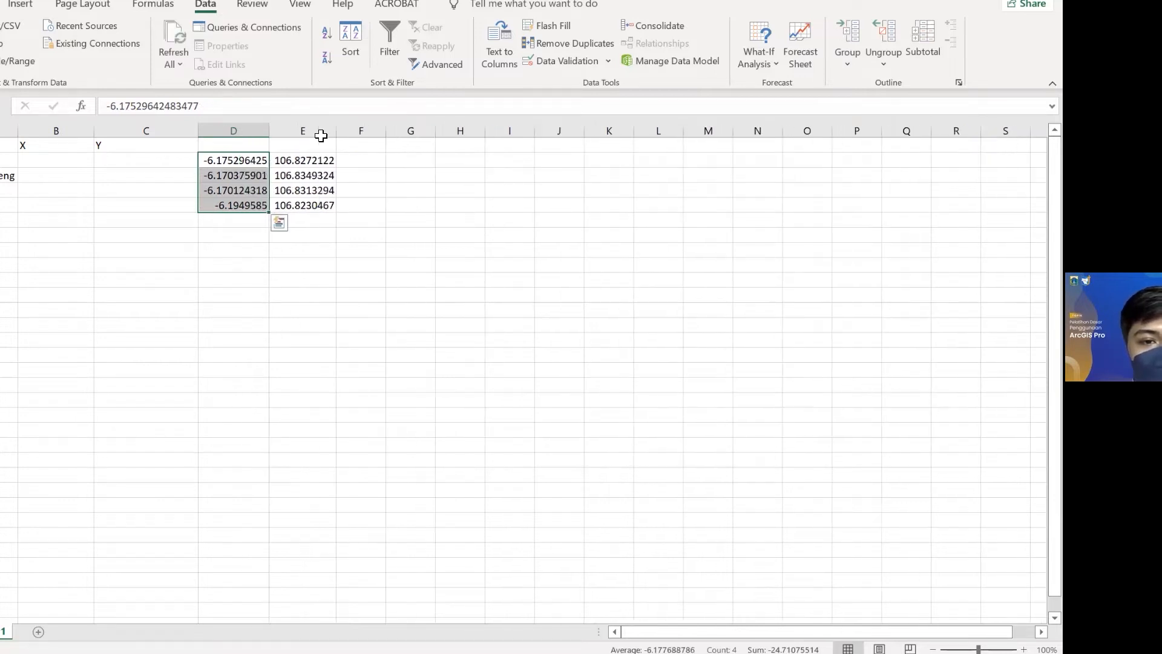
pyautogui.click(407, 202)
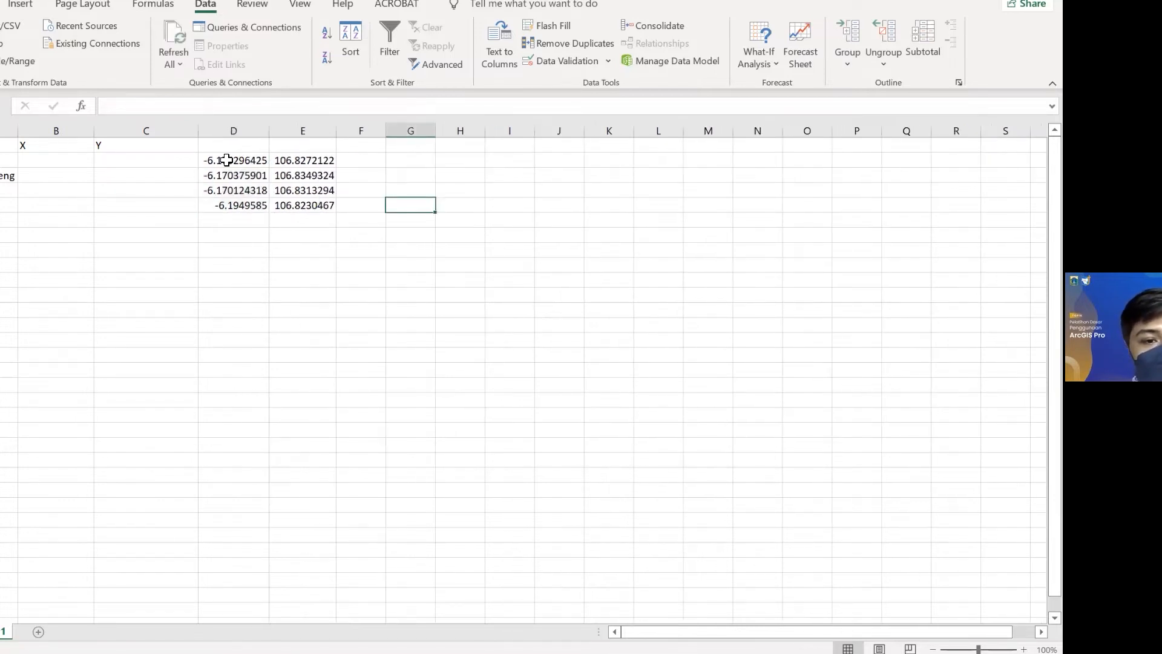
pyautogui.moveTo(227, 160); pyautogui.dragTo(287, 196)
pyautogui.click(405, 191)
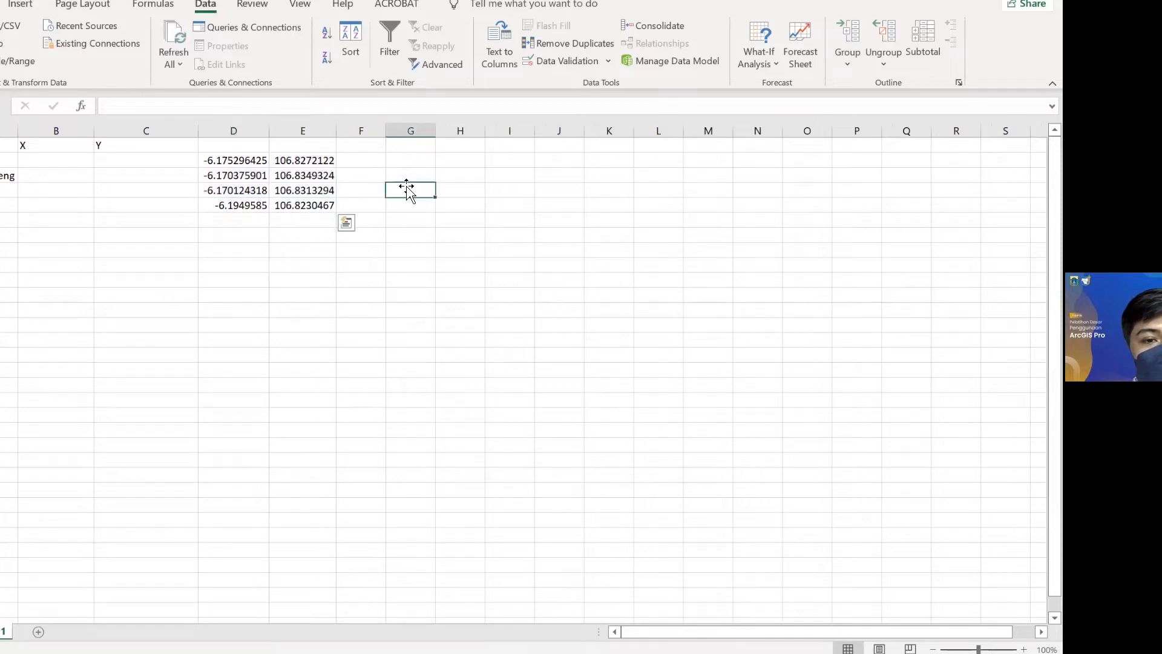
pyautogui.click(248, 161)
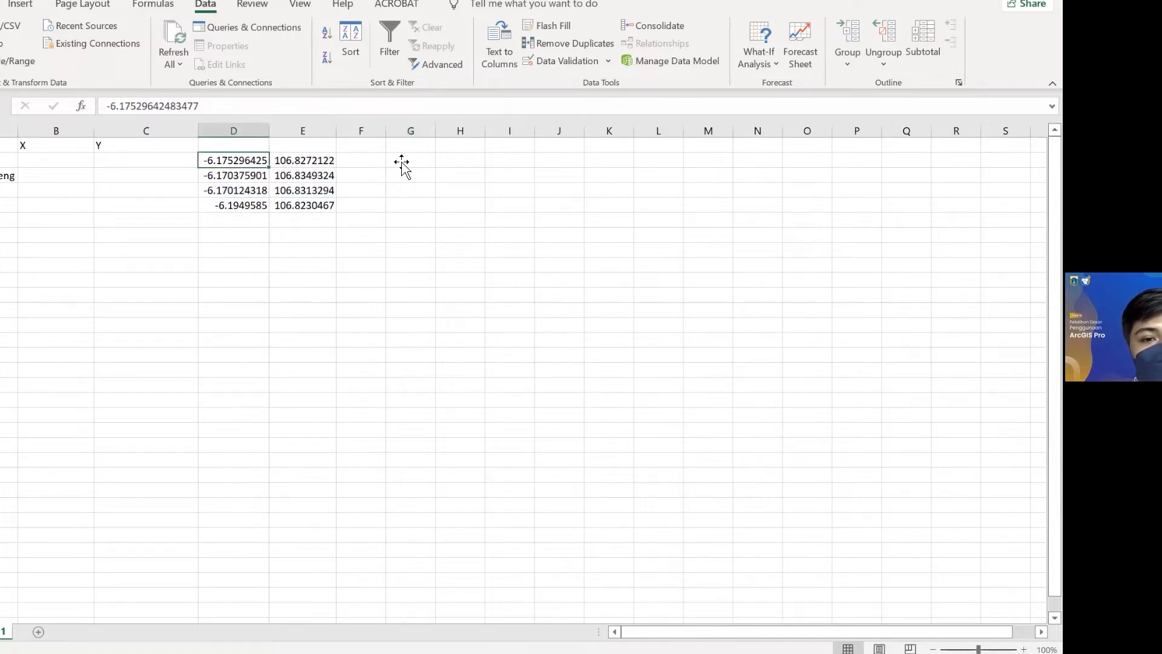
pyautogui.click(404, 161)
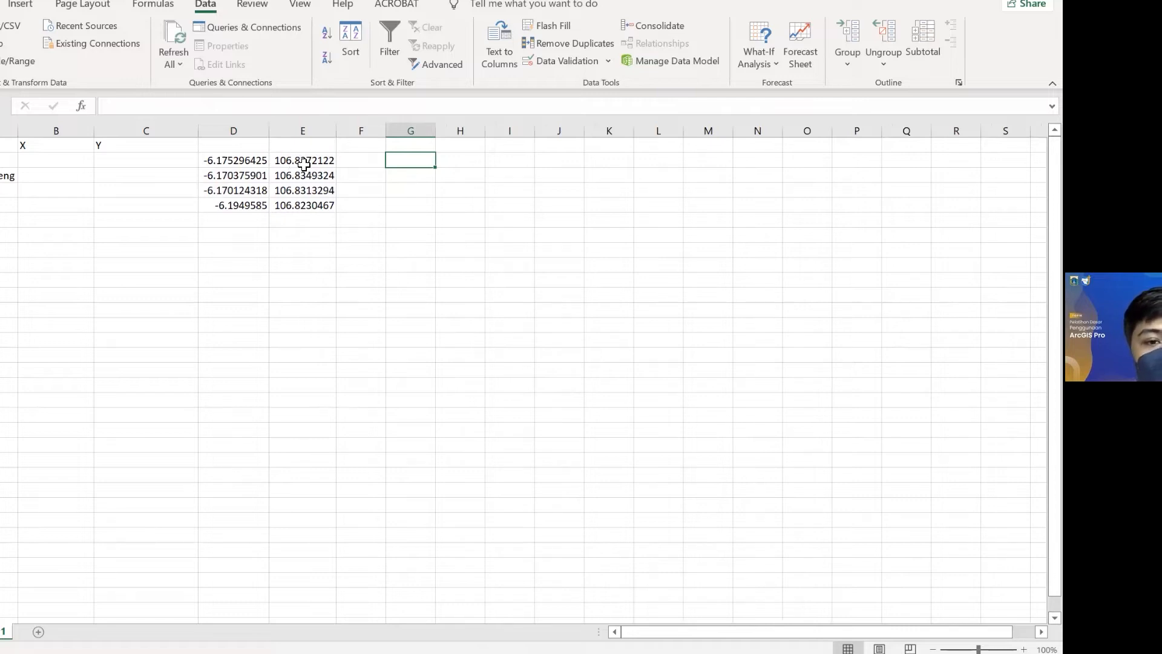
# Step: Move the longitude values from E2:E5 into the X column, cells B2:B5
pyautogui.moveTo(311, 161); pyautogui.dragTo(325, 205)
pyautogui.hotkey('ctrl', 'c')
pyautogui.click(85, 161)
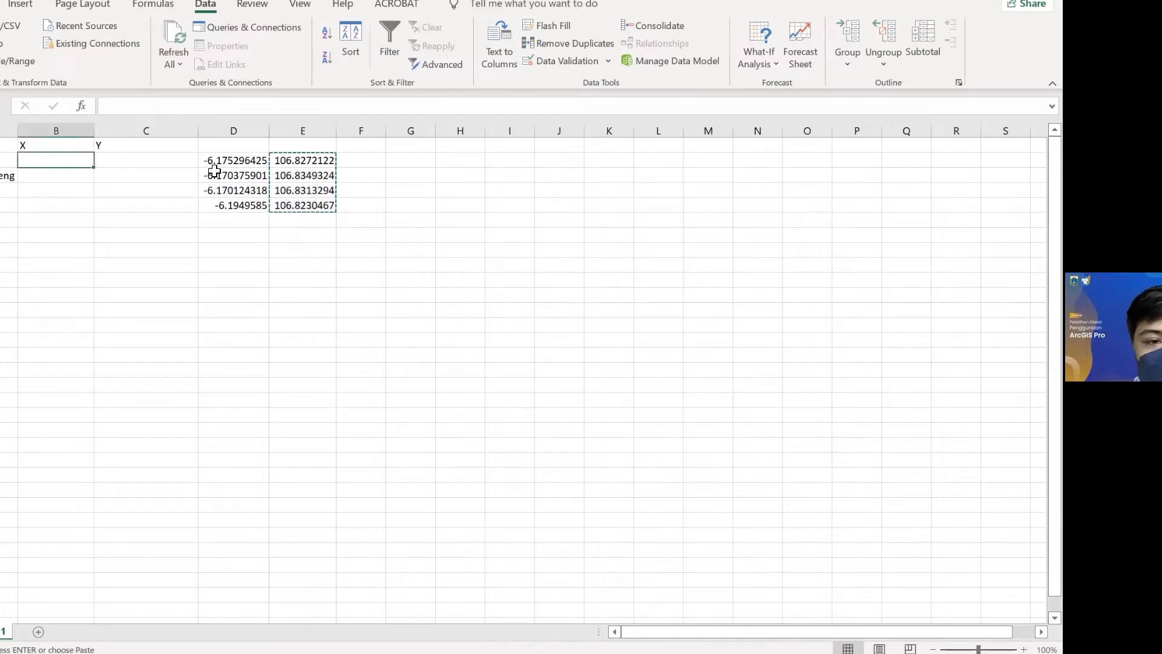
pyautogui.hotkey('shift', 'Down')
pyautogui.hotkey('shift', 'Down')
pyautogui.hotkey('shift', 'Down')
pyautogui.hotkey('ctrl', 'v')
# Step: Move the latitude values from D2:D5 into the Y column, cells C2:C5
pyautogui.moveTo(234, 158); pyautogui.dragTo(234, 205)
pyautogui.hotkey('ctrl', 'v')
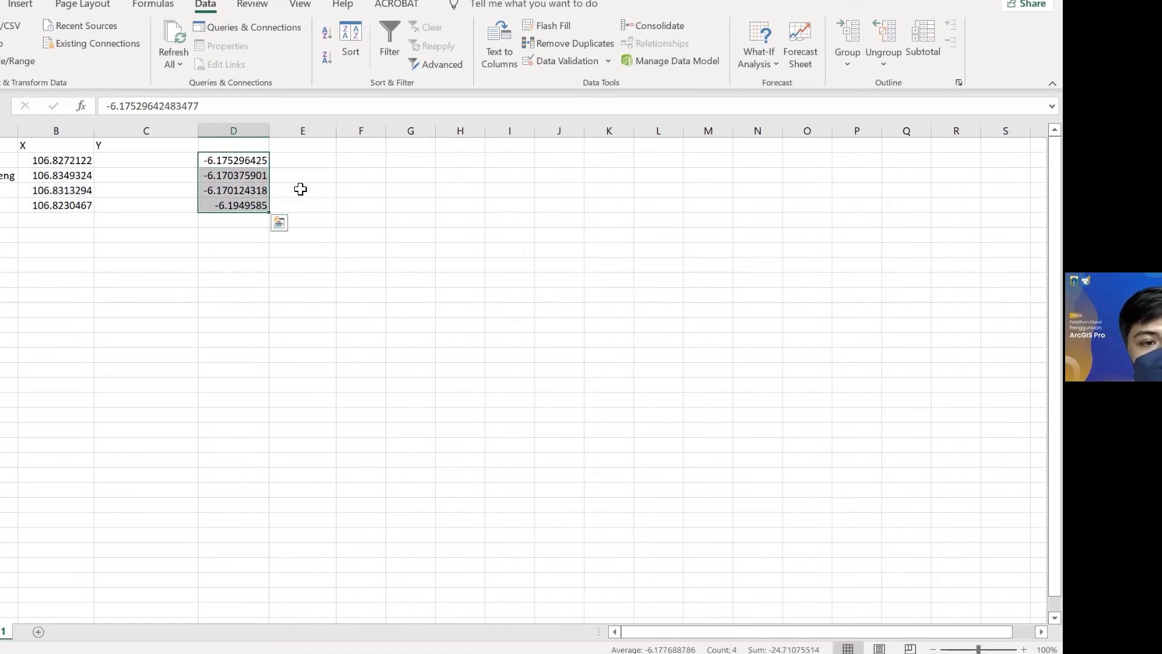
pyautogui.hotkey('ctrl', 'c')
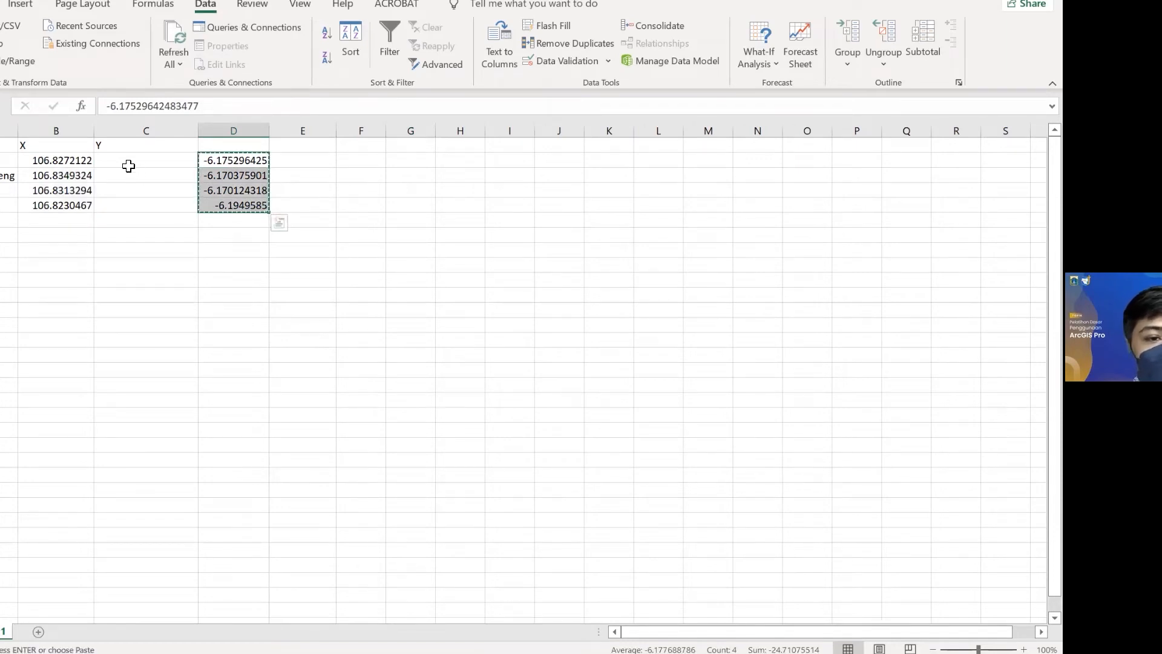
pyautogui.click(127, 162)
pyautogui.hotkey('ctrl', 'v')
pyautogui.click(242, 181)
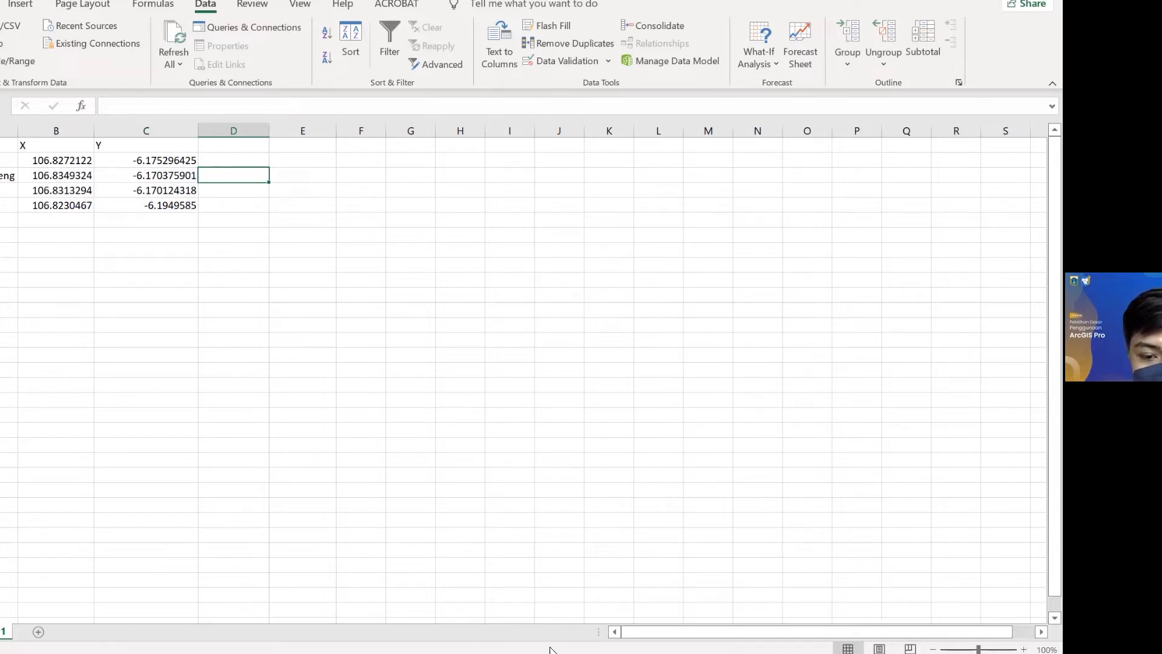
pyautogui.hotkey('alt', 'Tab')
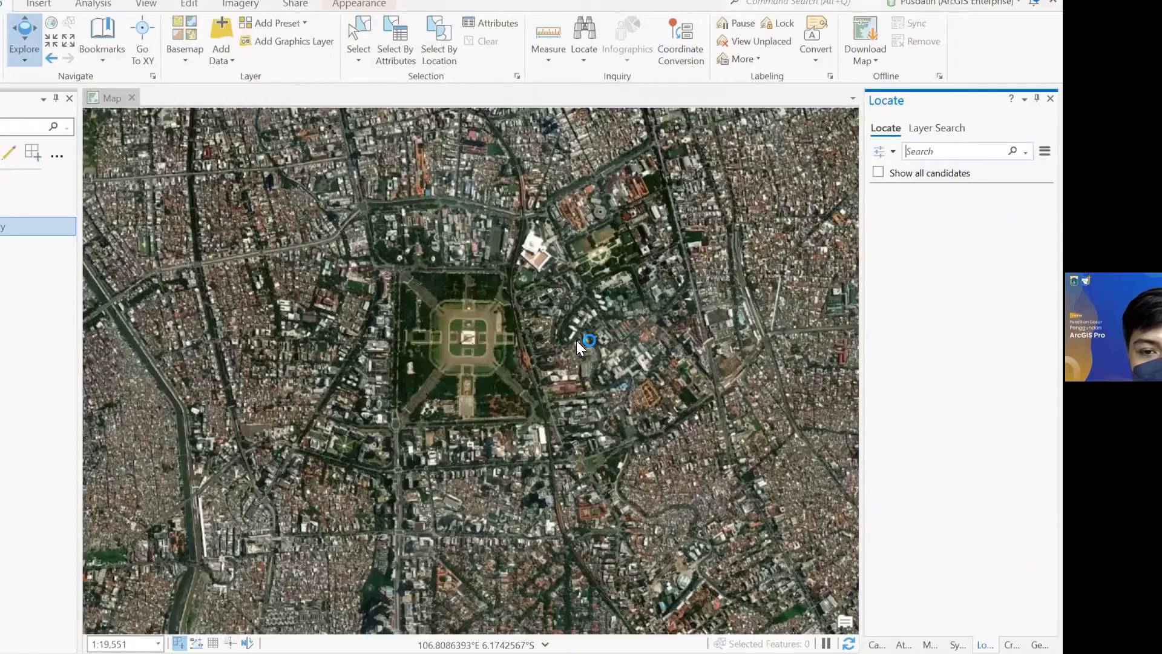
pyautogui.click(592, 204)
pyautogui.click(591, 202)
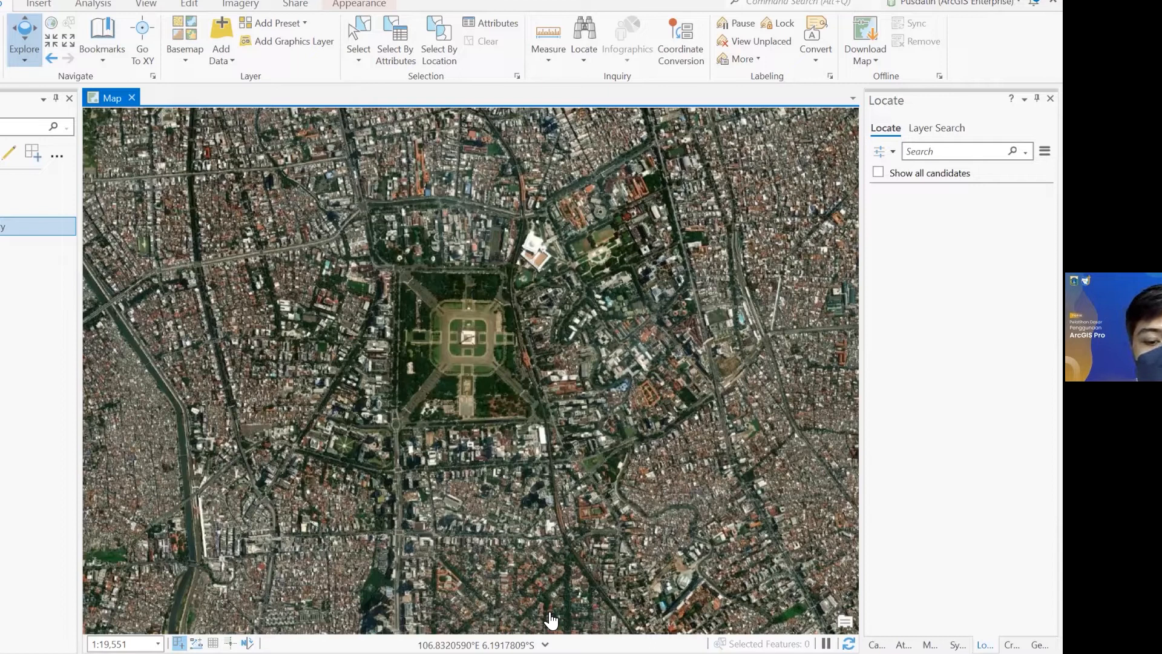
pyautogui.hotkey('alt', 'Tab')
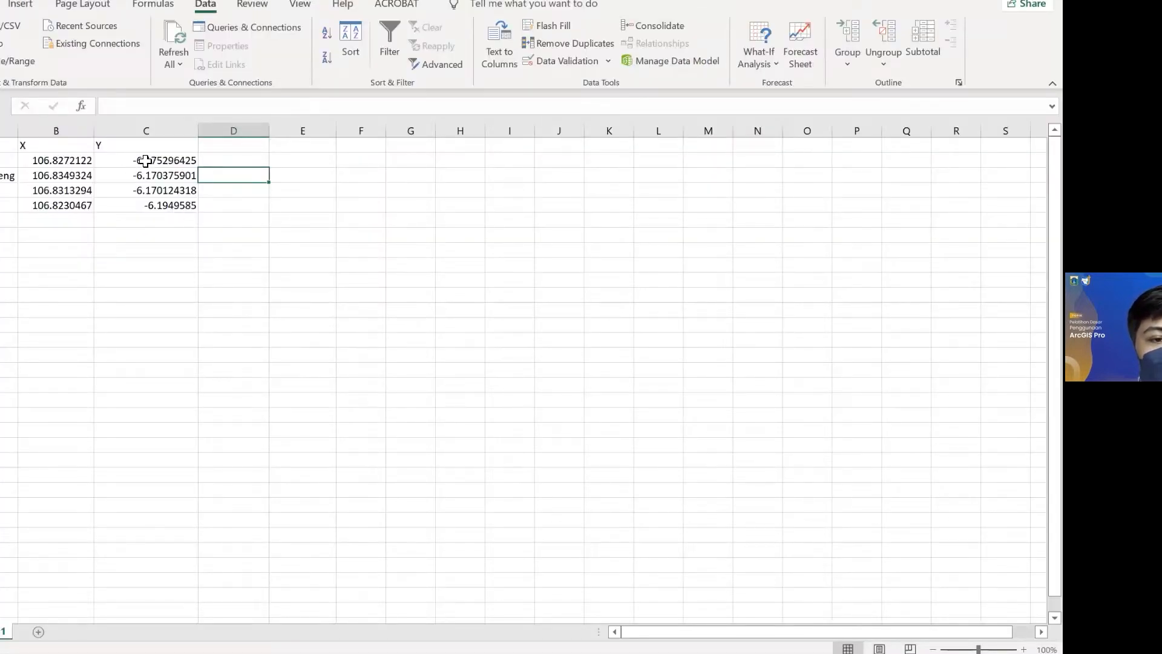
pyautogui.click(145, 159)
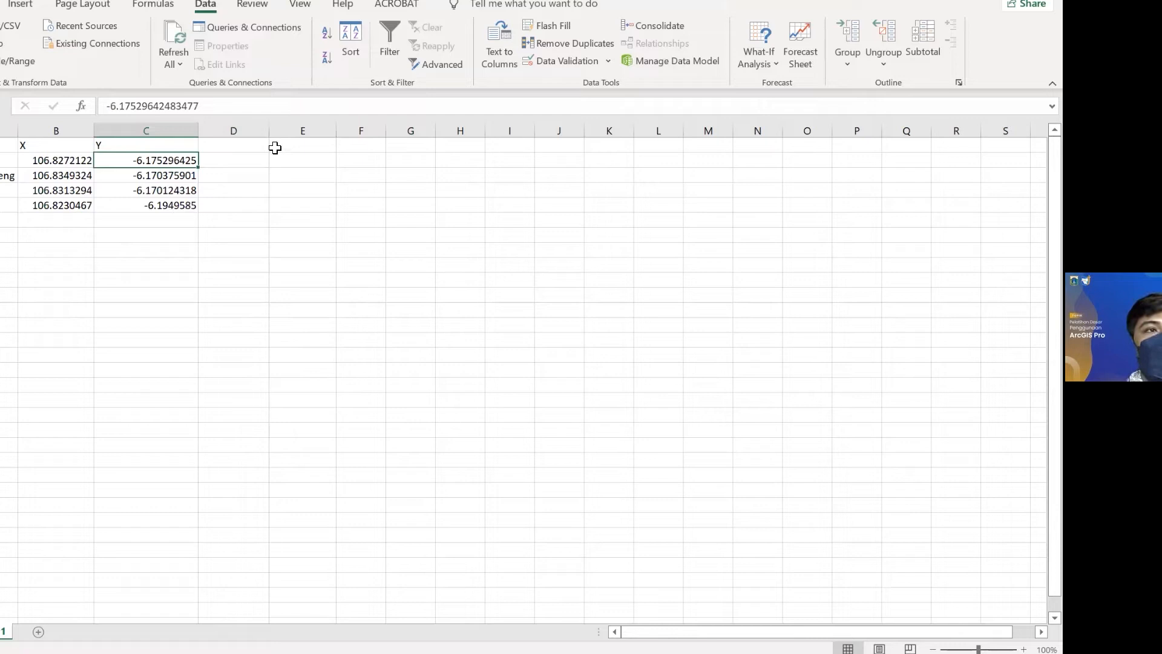
pyautogui.click(277, 189)
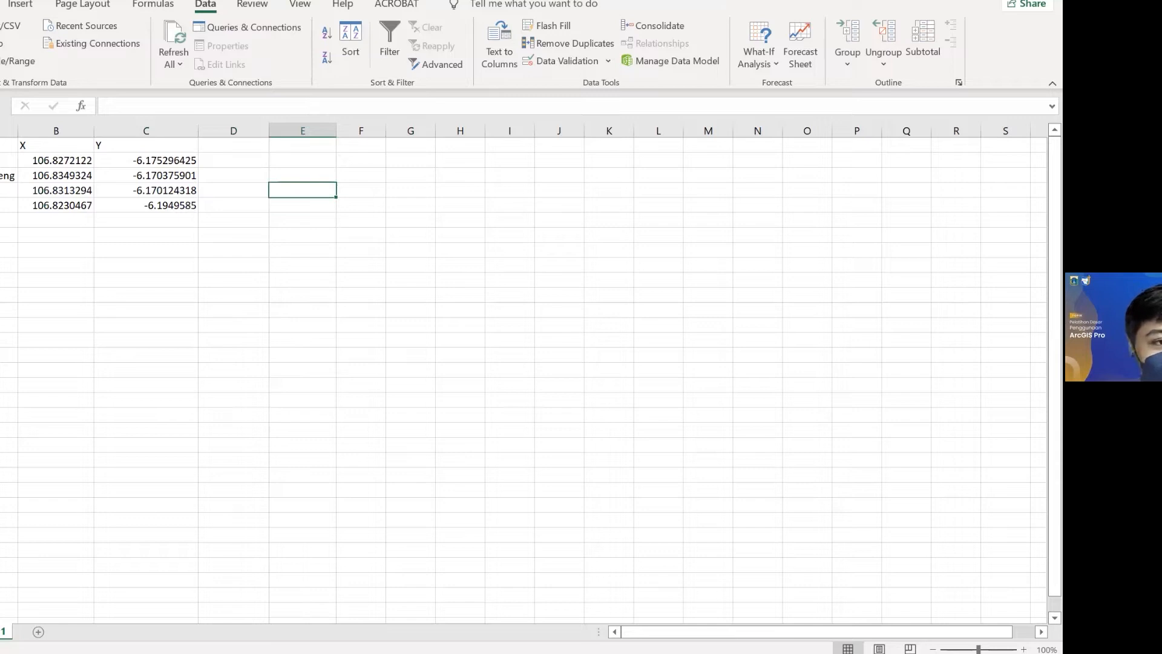
# Step: Save the workbook as "Koordinat DD Latihan" in Excel Workbook format in the Laptop\JSLC folder on drive C
pyautogui.hotkey('alt', 'f')
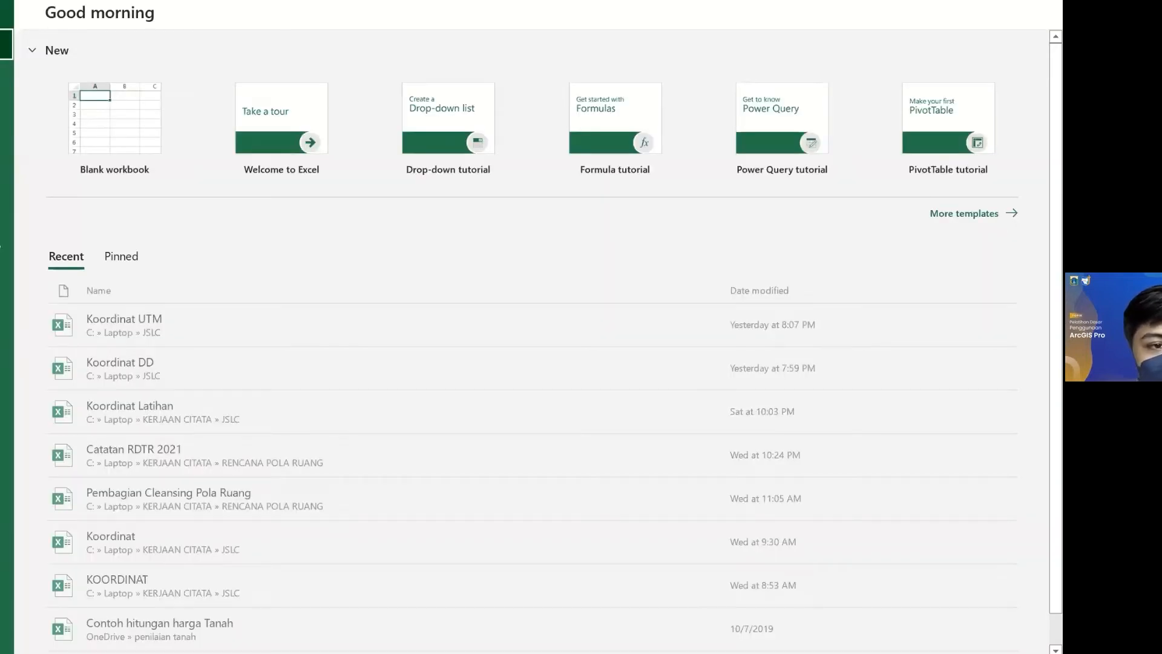
pyautogui.click(6, 215)
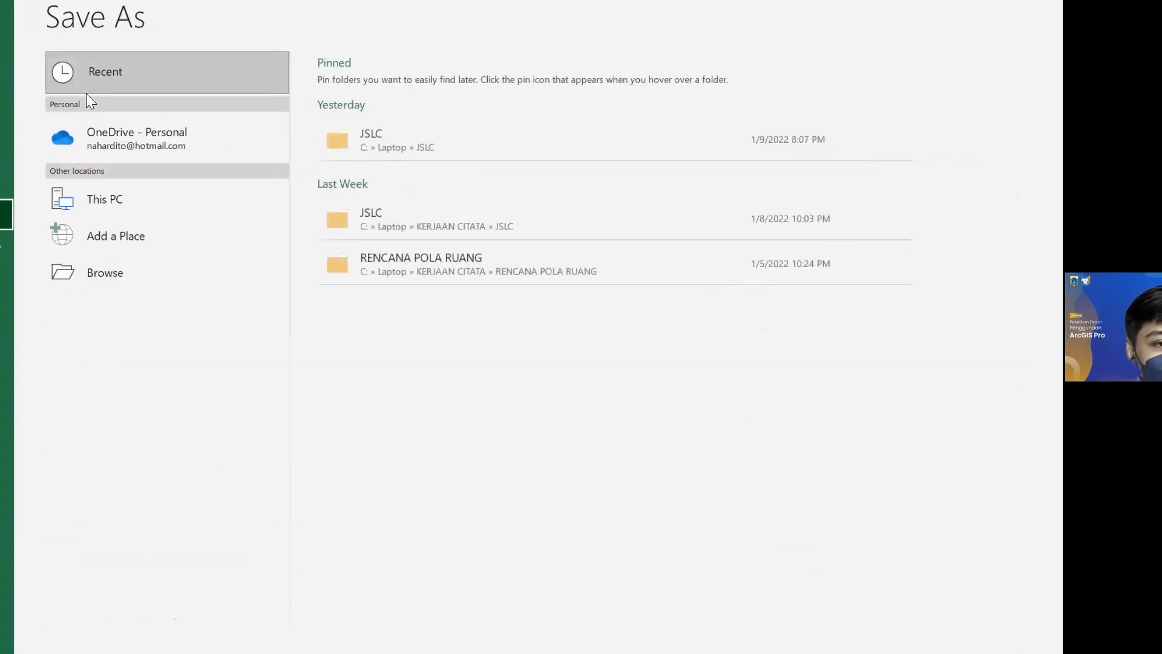
pyautogui.click(104, 273)
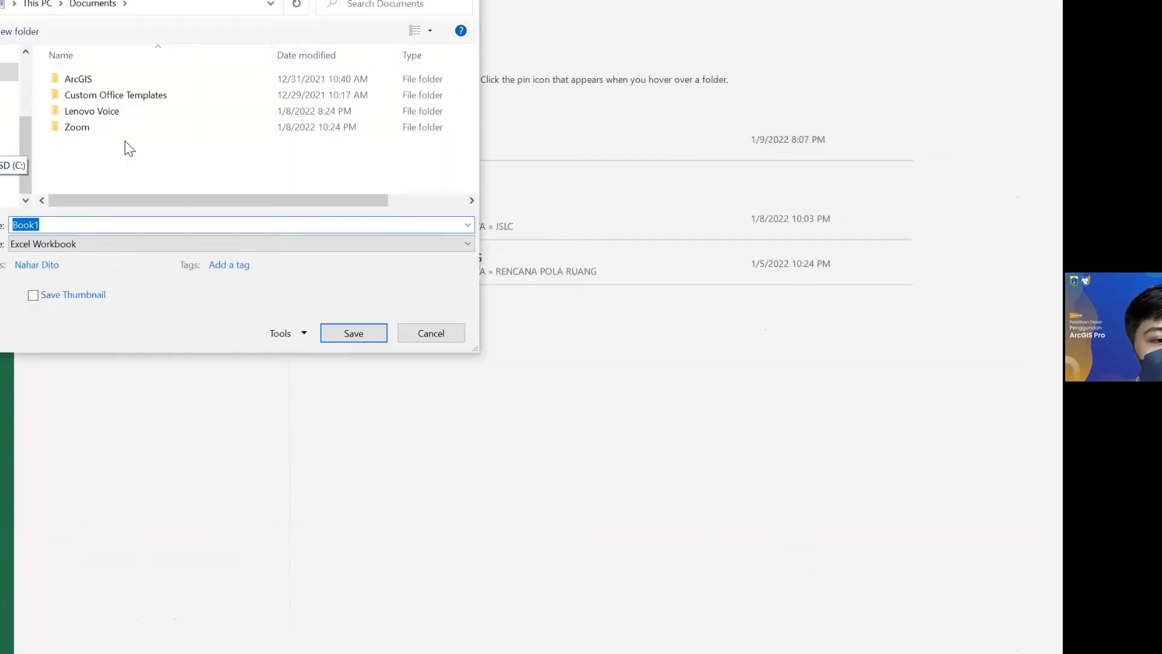
pyautogui.doubleClick(125, 142)
pyautogui.doubleClick(96, 223)
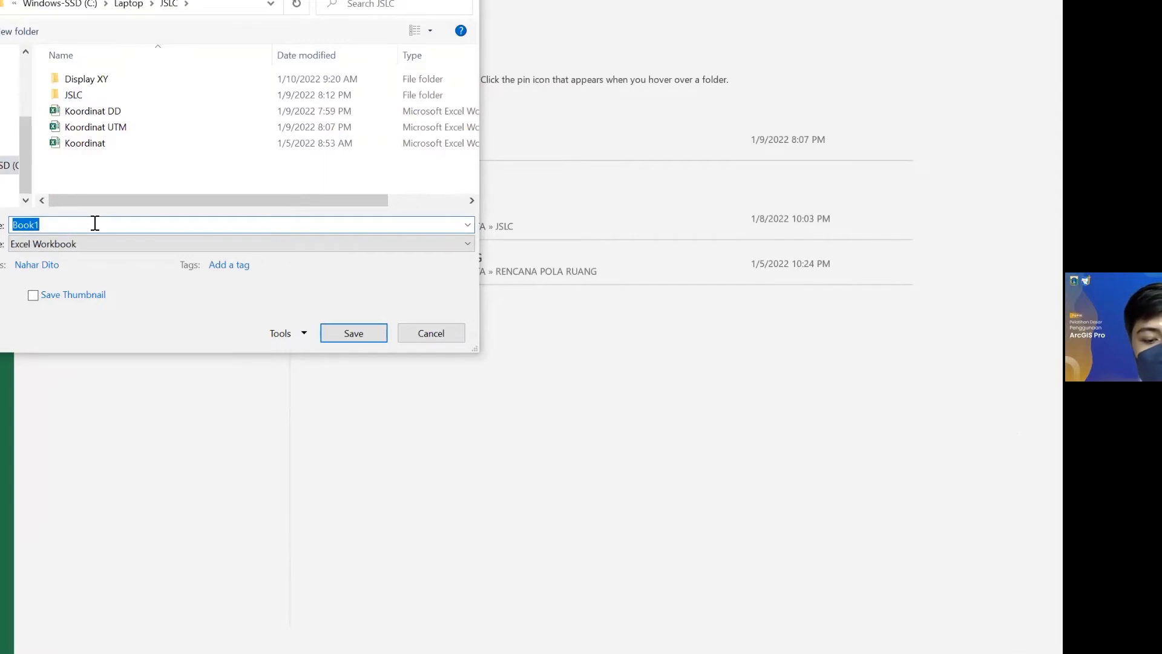
pyautogui.write('Koordinat ')
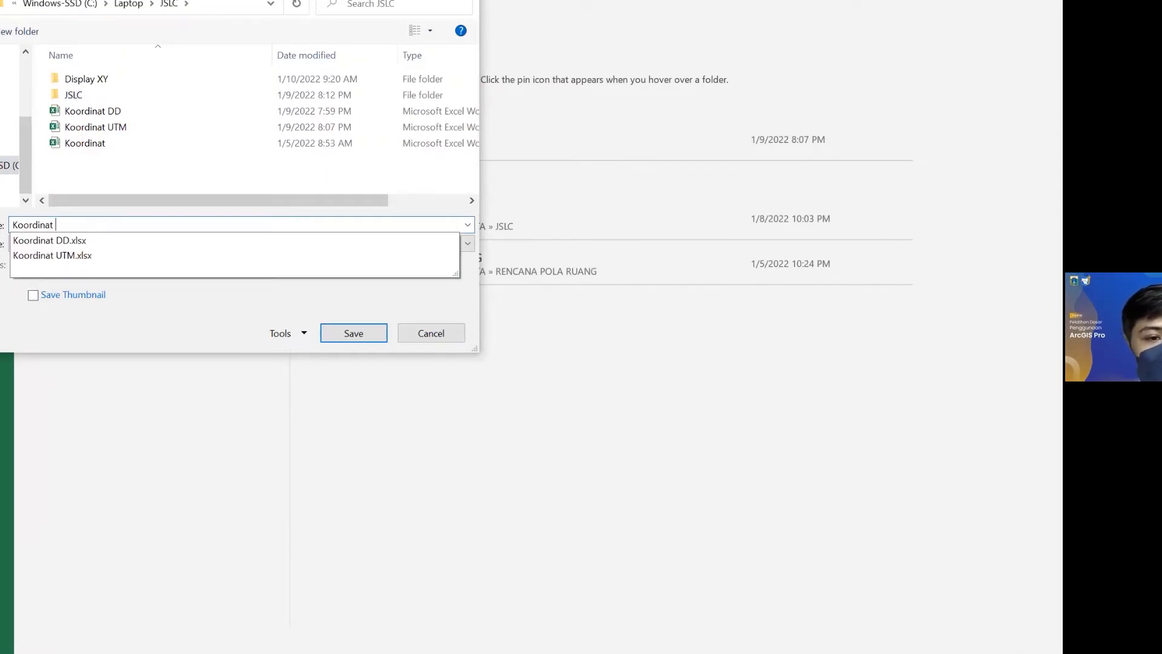
pyautogui.write('DD Latihan')
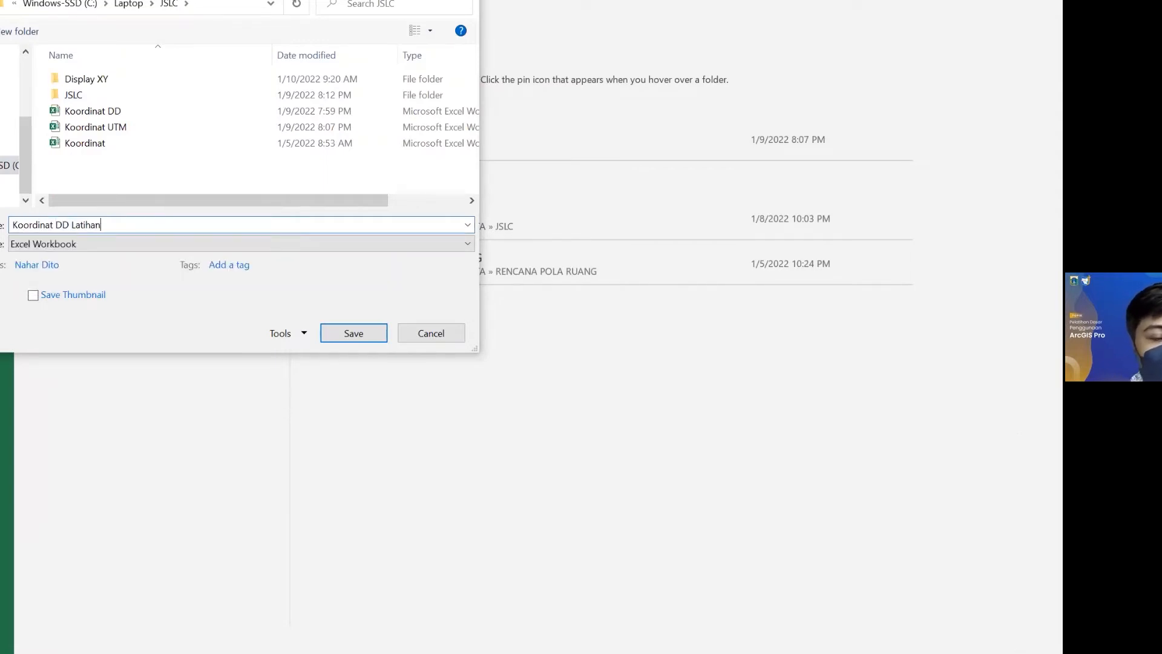
pyautogui.click(363, 336)
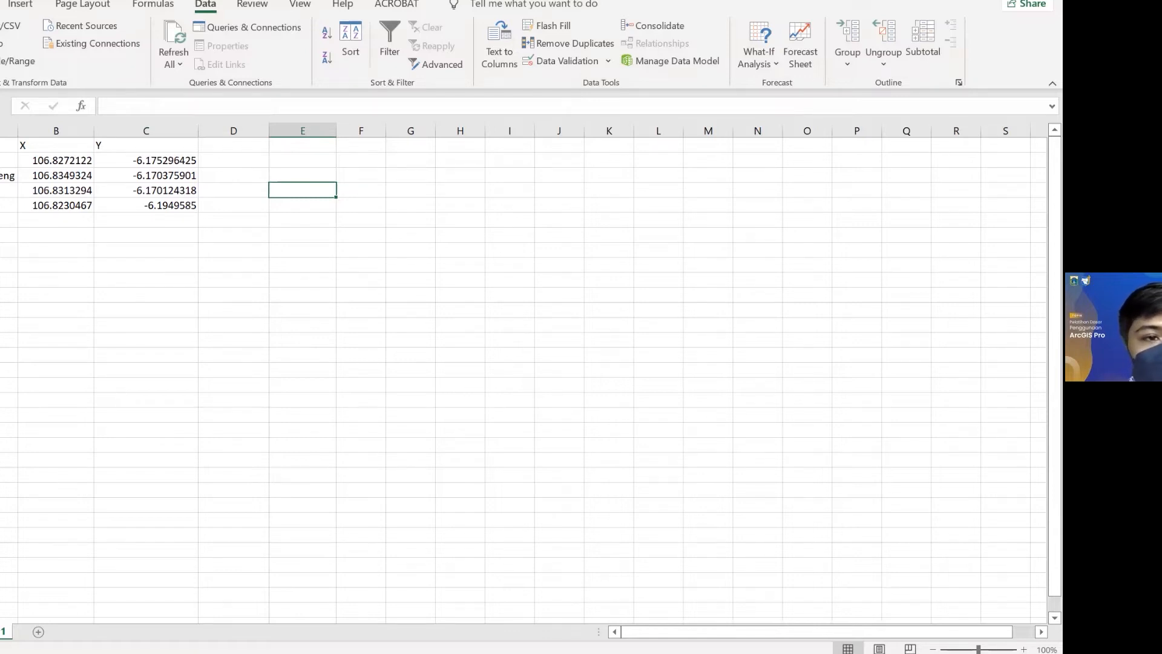
# Step: Switch to ArcGIS Pro and expand the Excel toolset under Conversion Tools in the geoprocessing toolboxes
pyautogui.press('super+Down')
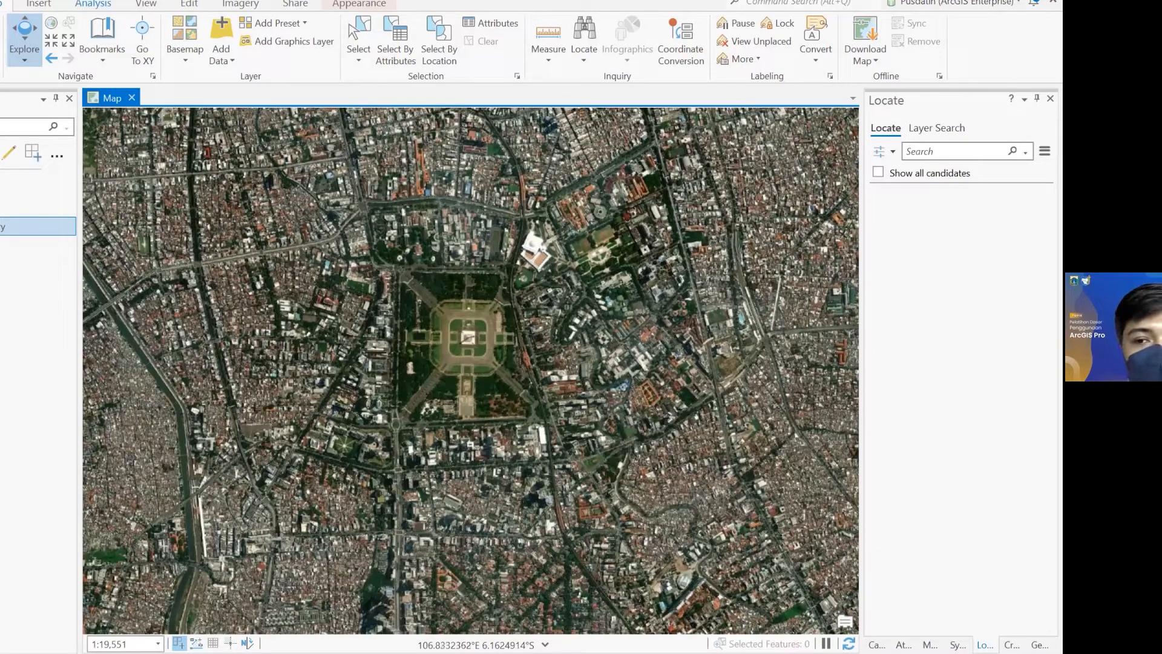
pyautogui.click(94, 3)
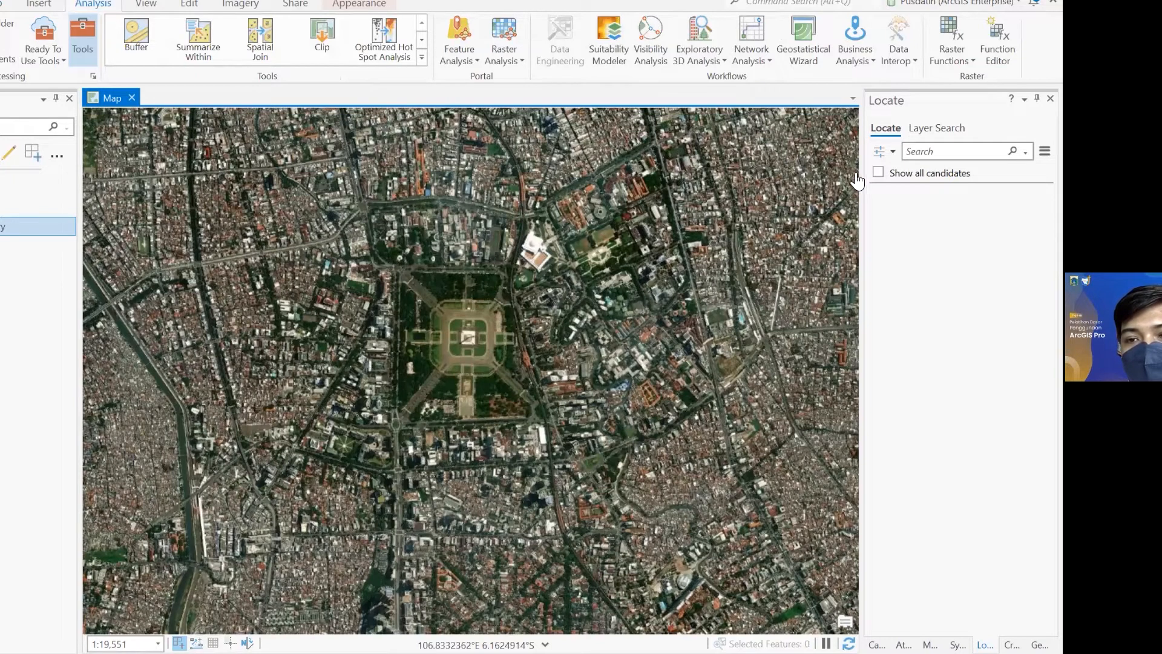
pyautogui.click(83, 38)
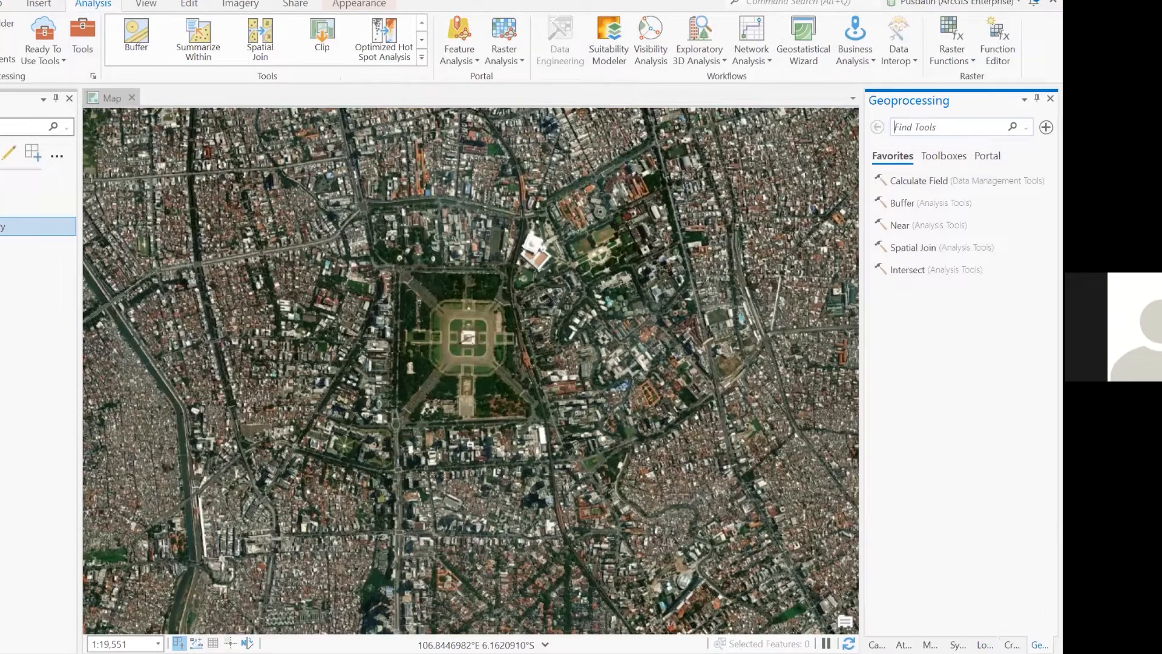
pyautogui.click(944, 156)
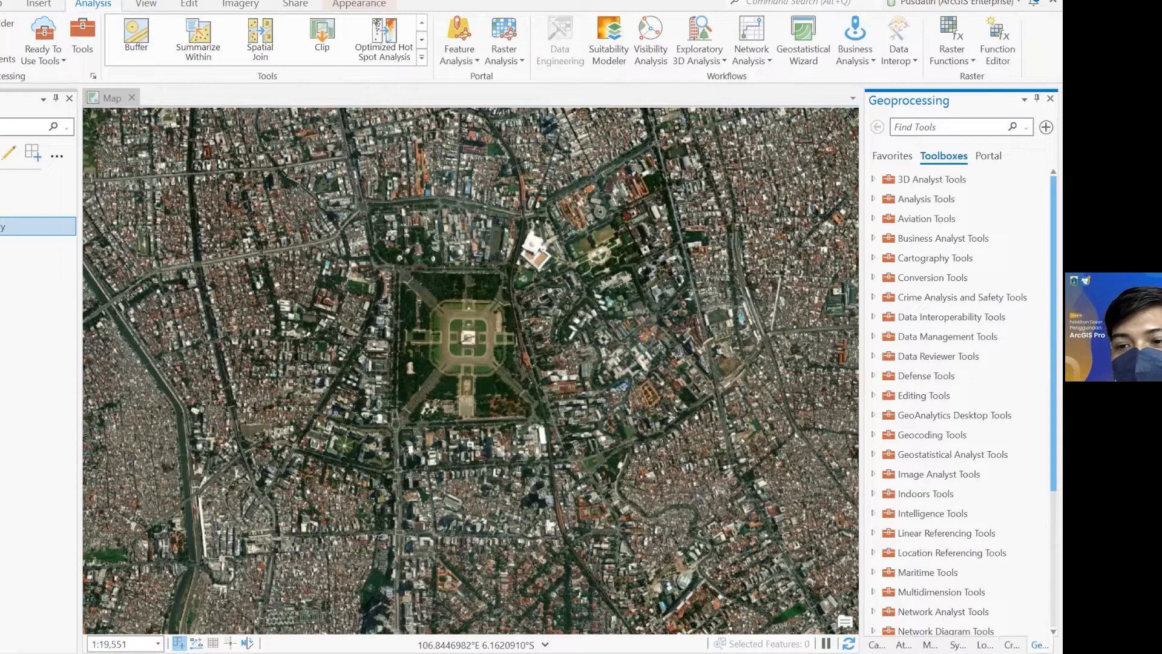
pyautogui.click(874, 277)
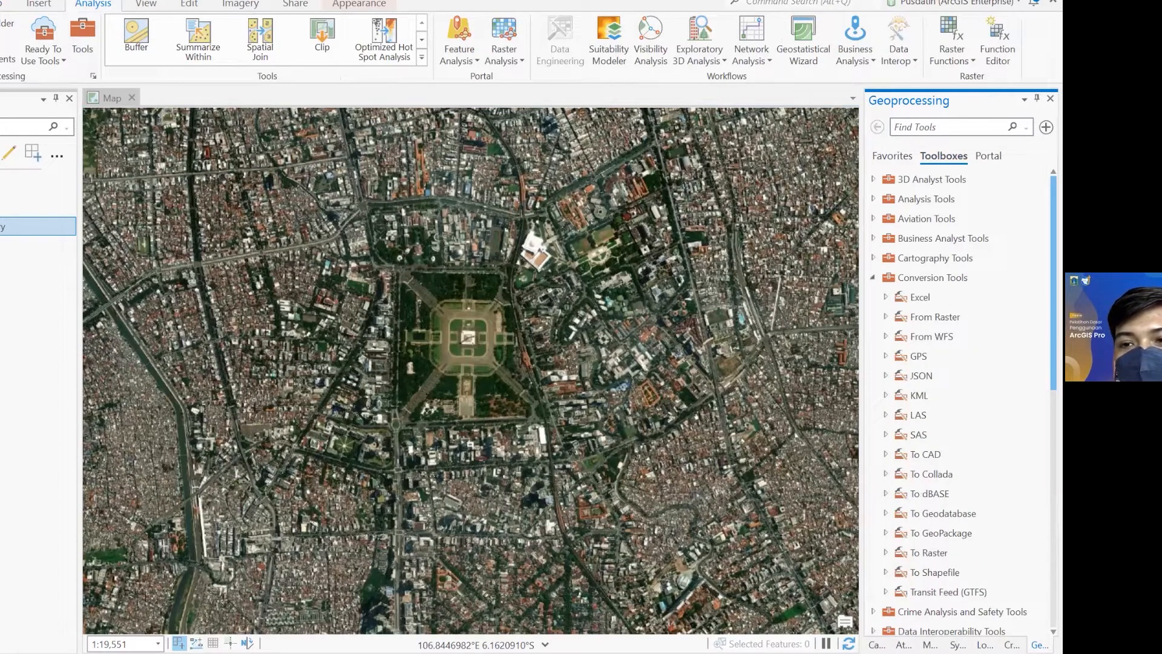
pyautogui.click(886, 297)
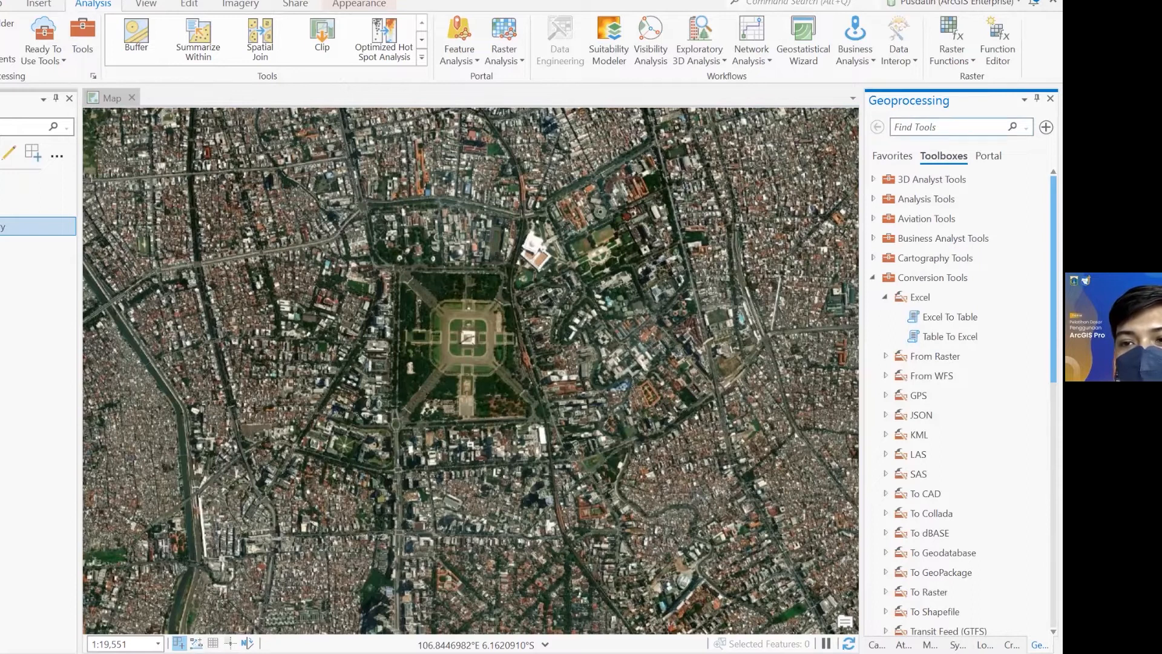
# Step: Search the geoprocessing tools for "excel to table" and open the Excel To Table tool
pyautogui.click(948, 127)
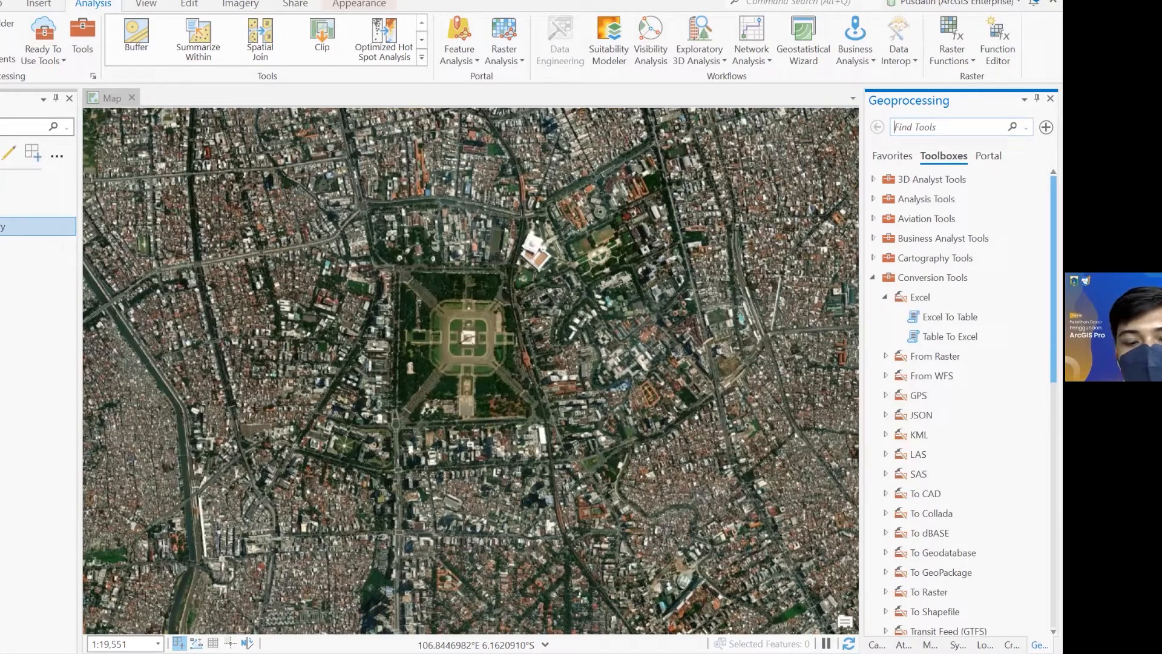
pyautogui.write('exce')
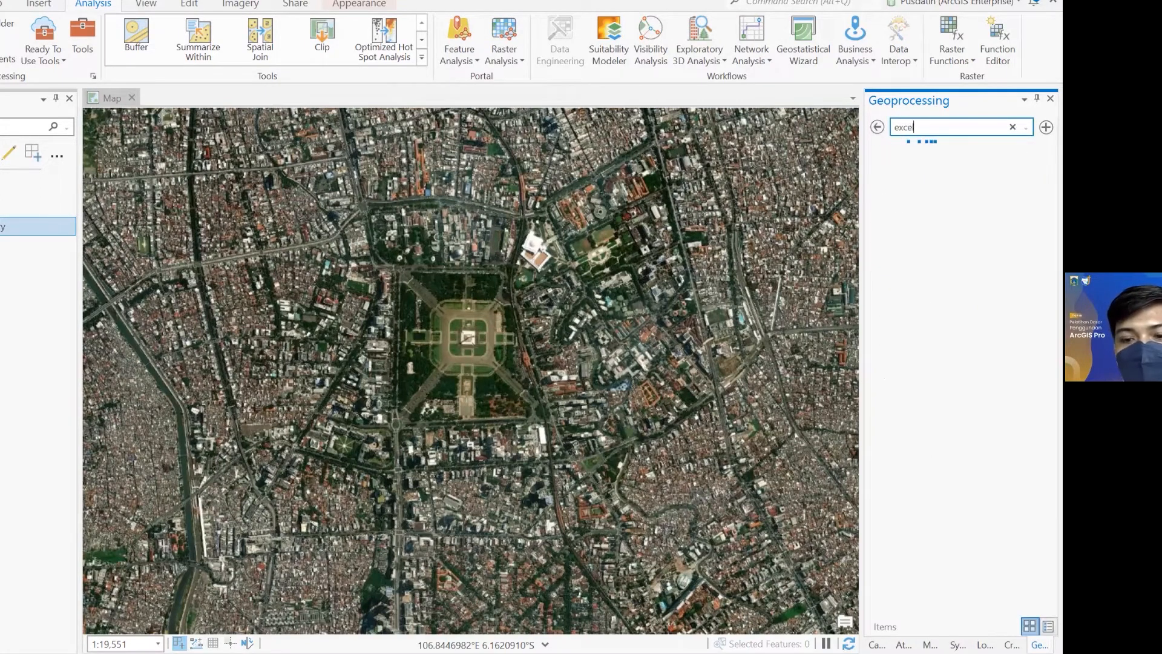
pyautogui.write('l to table')
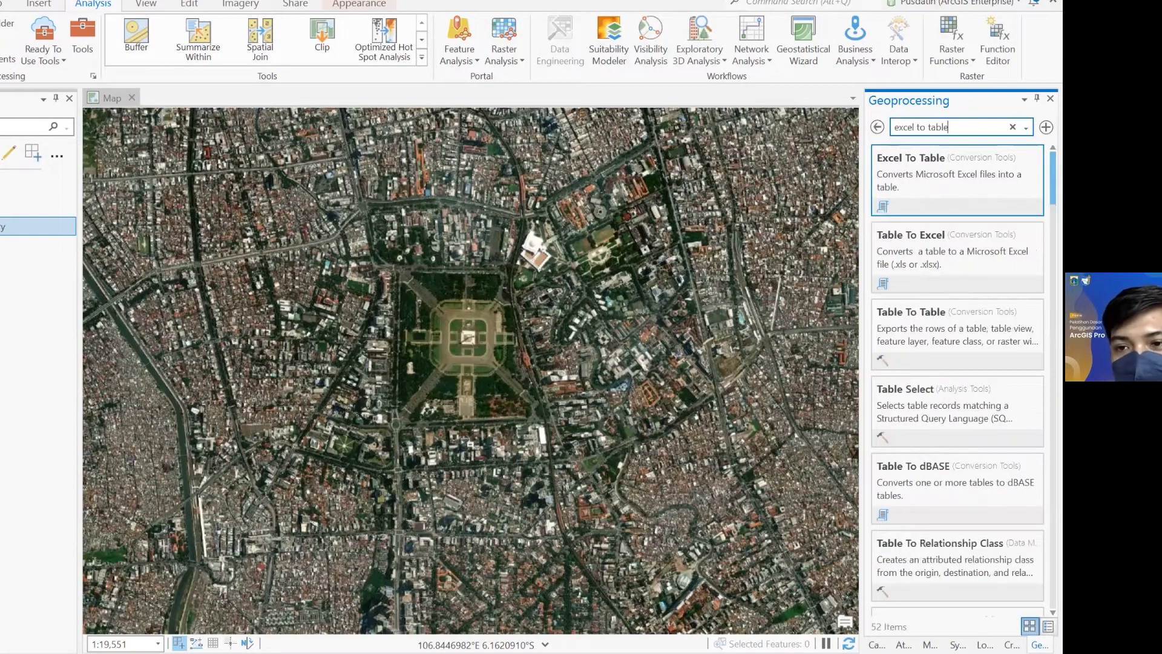
pyautogui.press('Return')
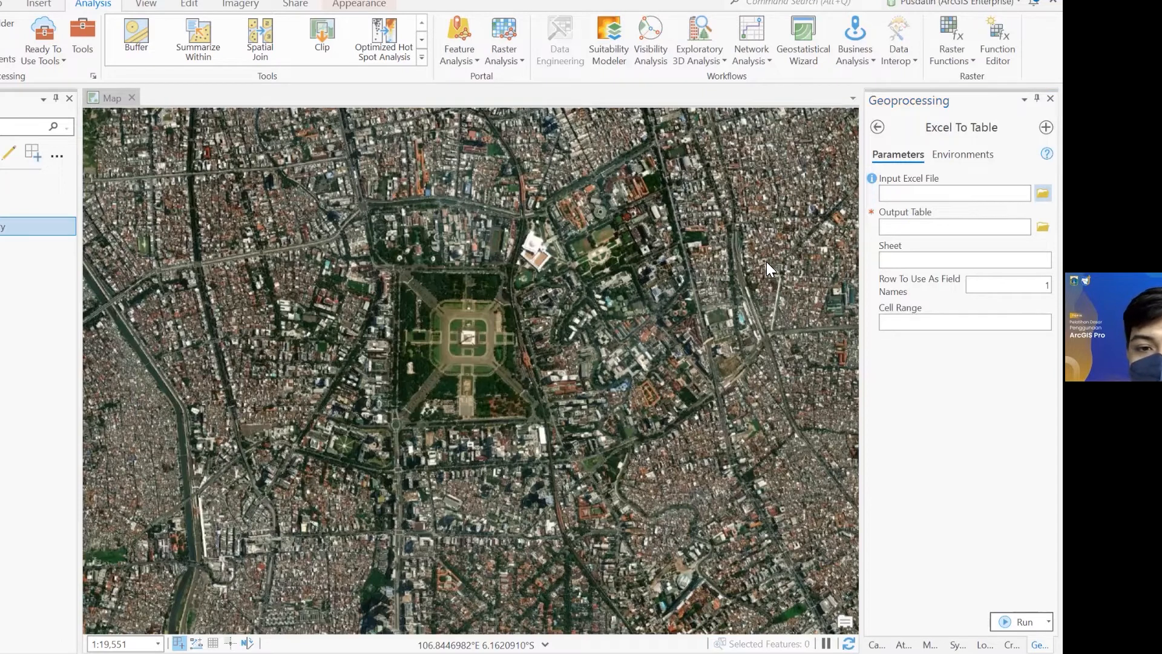
# Step: Set the input Excel file to Koordinat DD Latihan.xlsx from the Laptop\JSLC folder on drive C, refreshing the folder listing to find it
pyautogui.click(1043, 193)
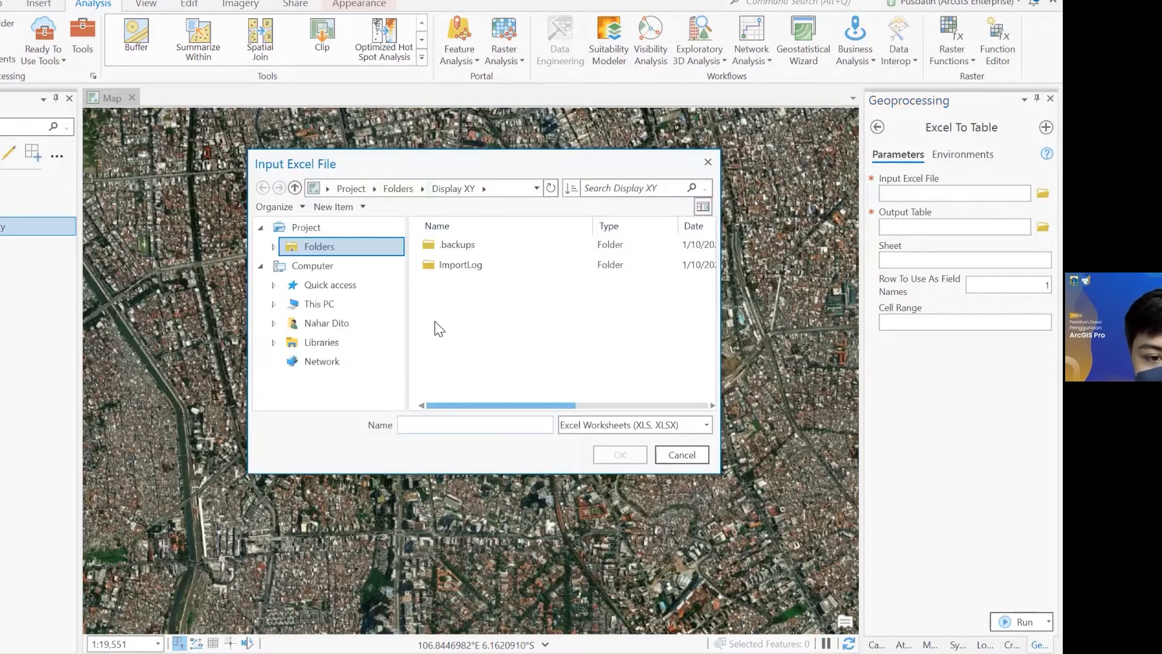
pyautogui.click(273, 303)
pyautogui.click(310, 304)
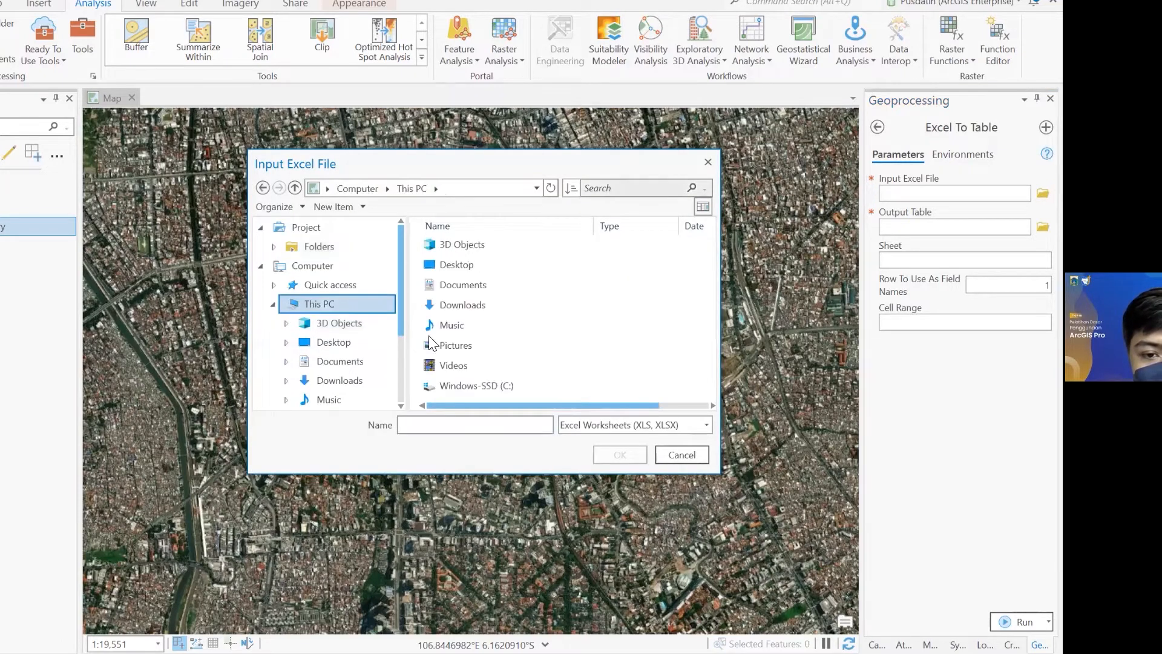
pyautogui.doubleClick(448, 385)
pyautogui.click(459, 266)
pyautogui.doubleClick(459, 266)
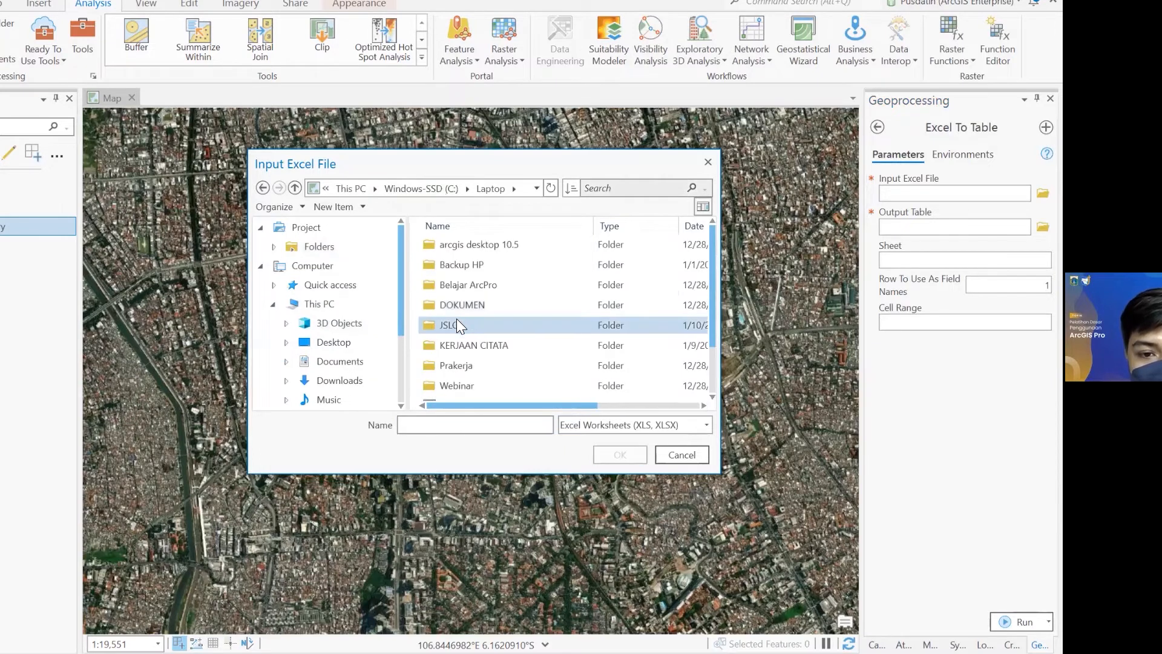
pyautogui.doubleClick(462, 315)
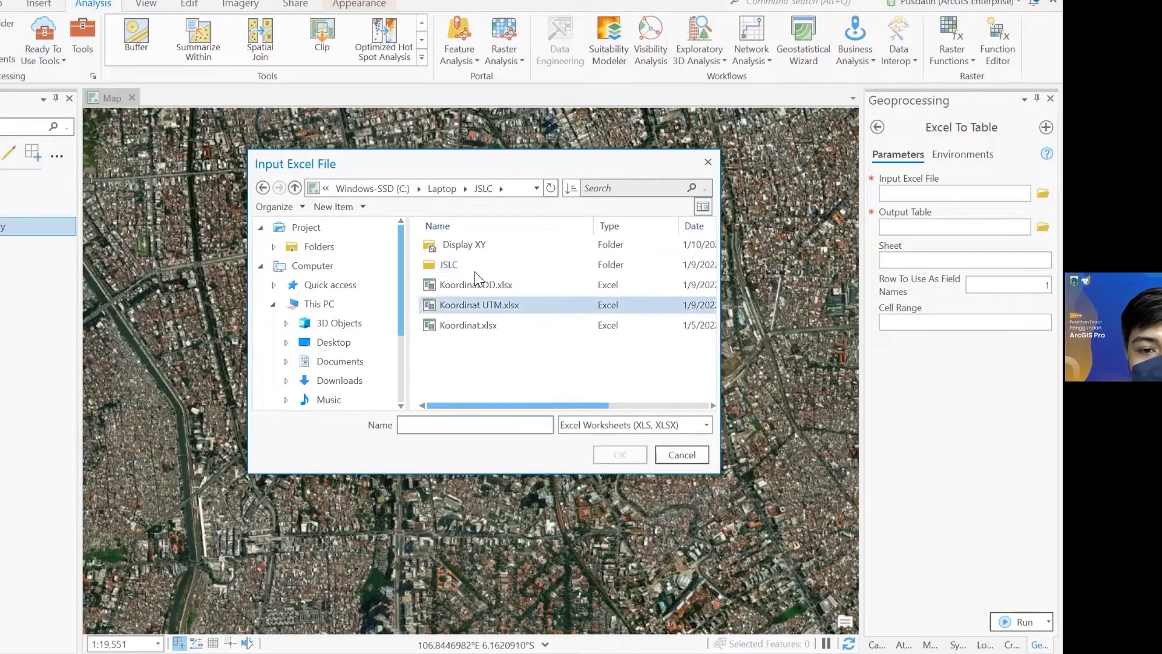
pyautogui.rightClick(490, 352)
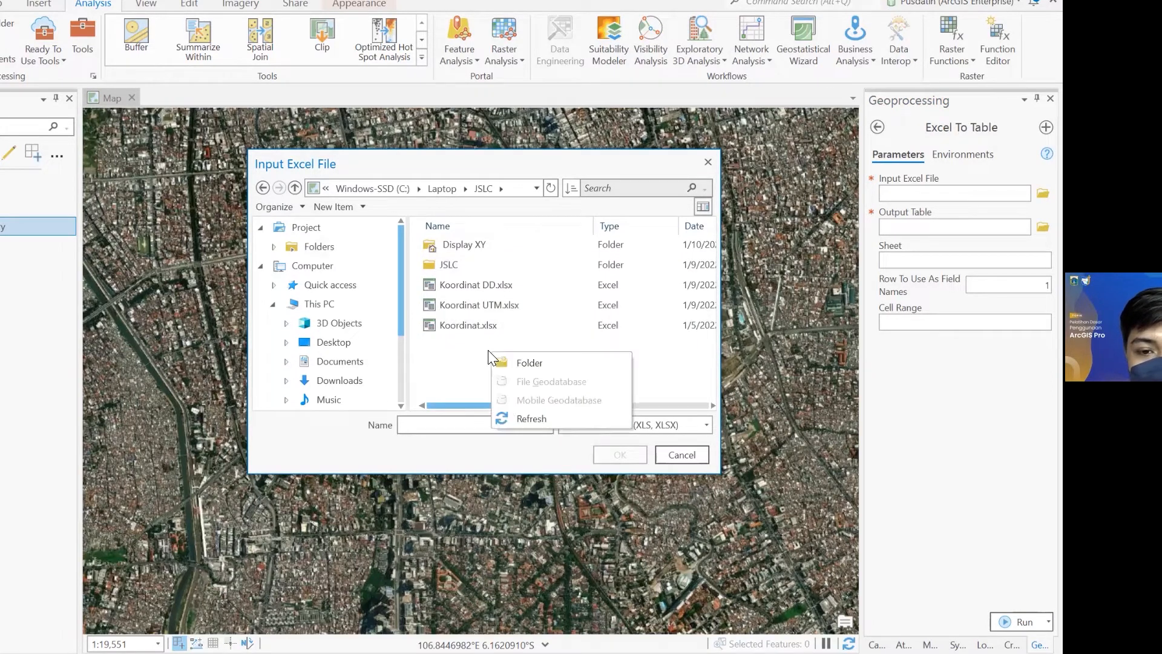
pyautogui.click(506, 413)
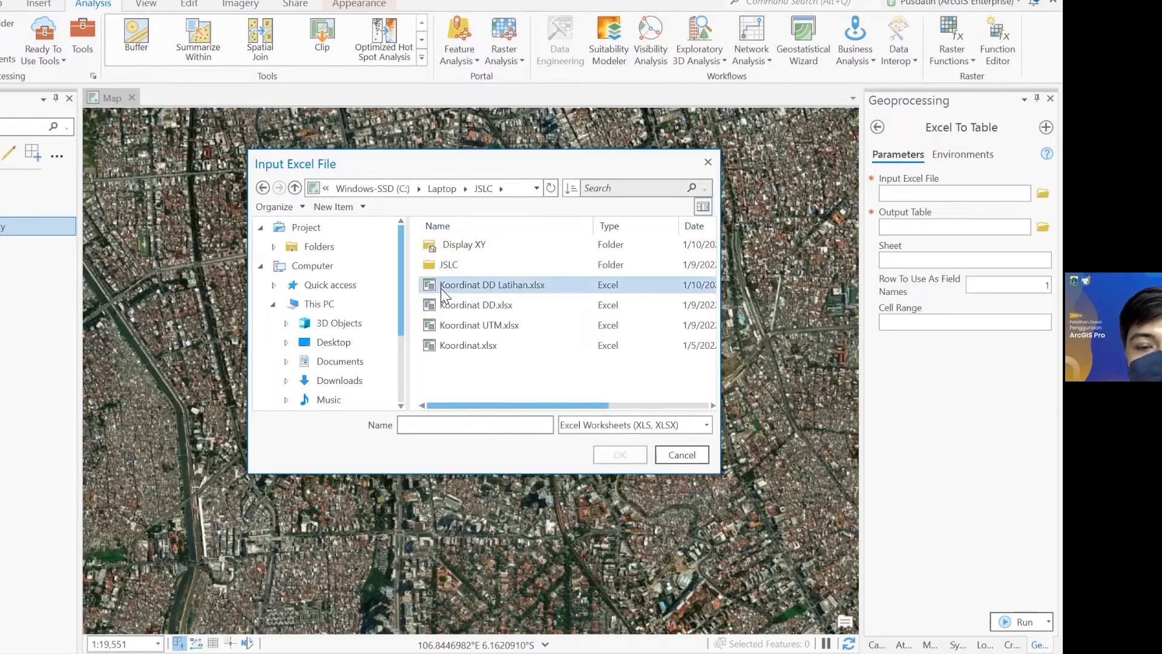
pyautogui.click(496, 279)
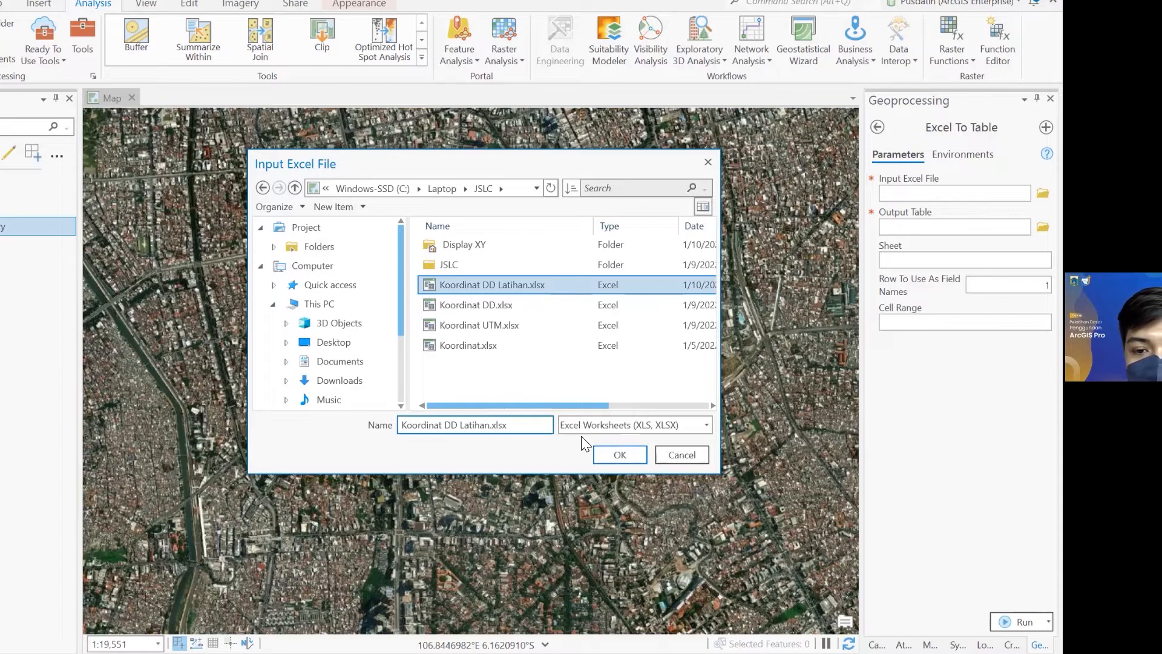
pyautogui.click(605, 454)
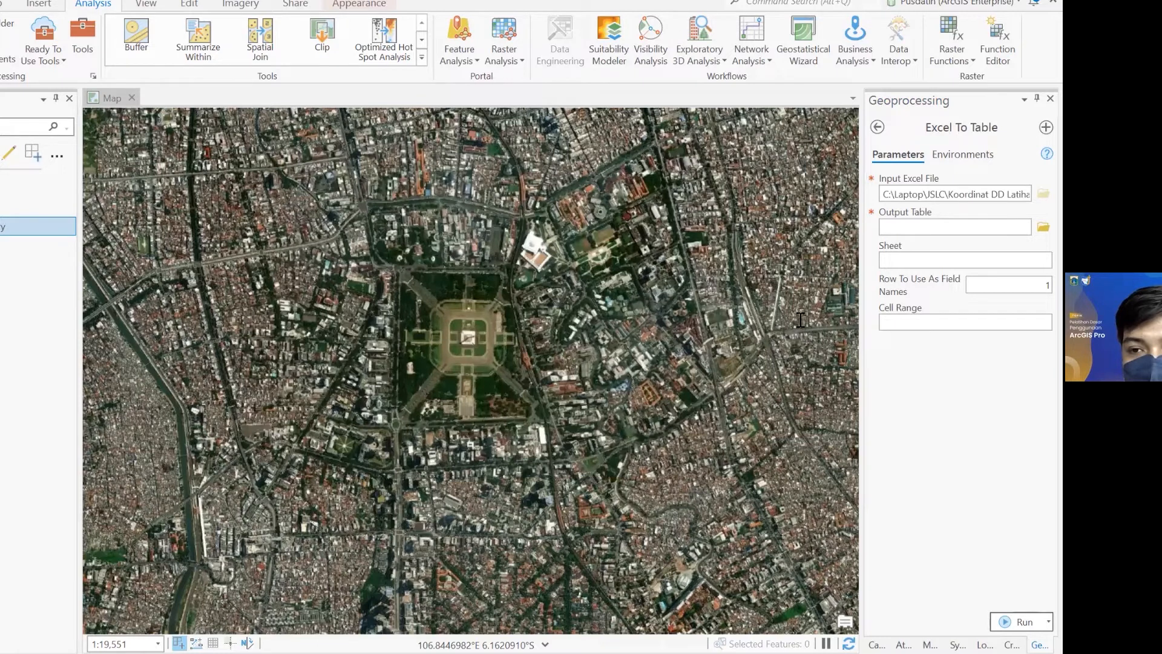
# Step: Shorten the output table name to KoordinatDDLatihan in the Display XY geodatabase
pyautogui.click(954, 227)
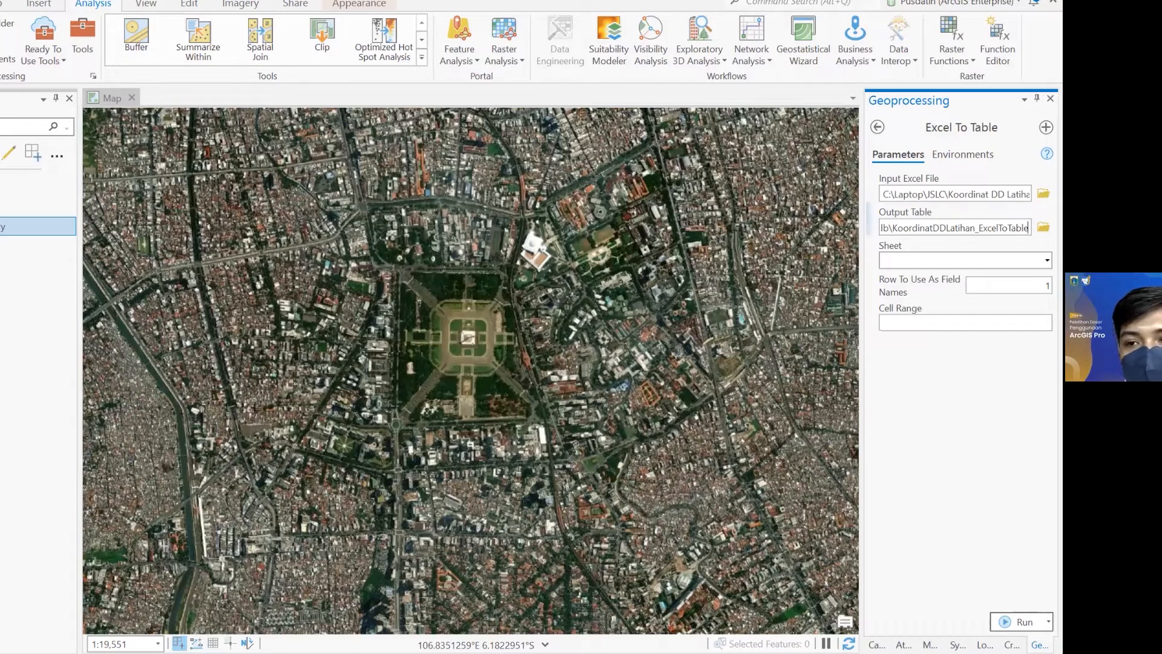
pyautogui.press('BackSpace')
pyautogui.press('BackSpace')
pyautogui.press('BackSpace')
pyautogui.press('BackSpace')
pyautogui.press('BackSpace')
pyautogui.press('BackSpace')
pyautogui.press('BackSpace')
pyautogui.press('BackSpace')
pyautogui.press('BackSpace')
pyautogui.press('BackSpace')
pyautogui.press('BackSpace')
pyautogui.press('BackSpace')
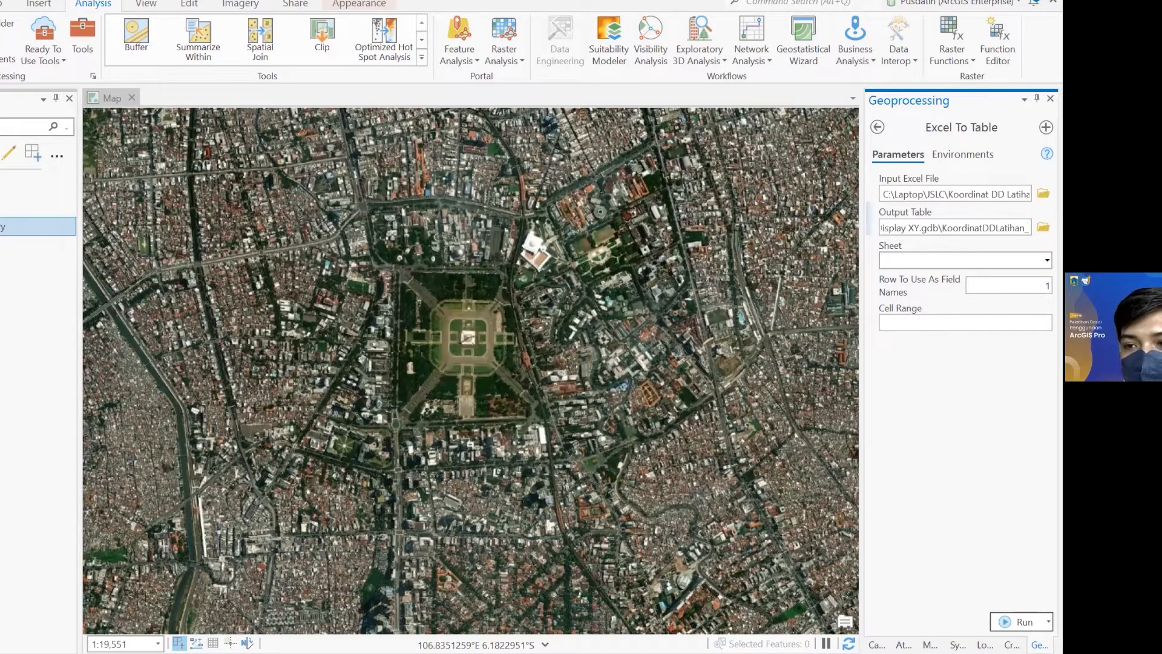
pyautogui.press('BackSpace')
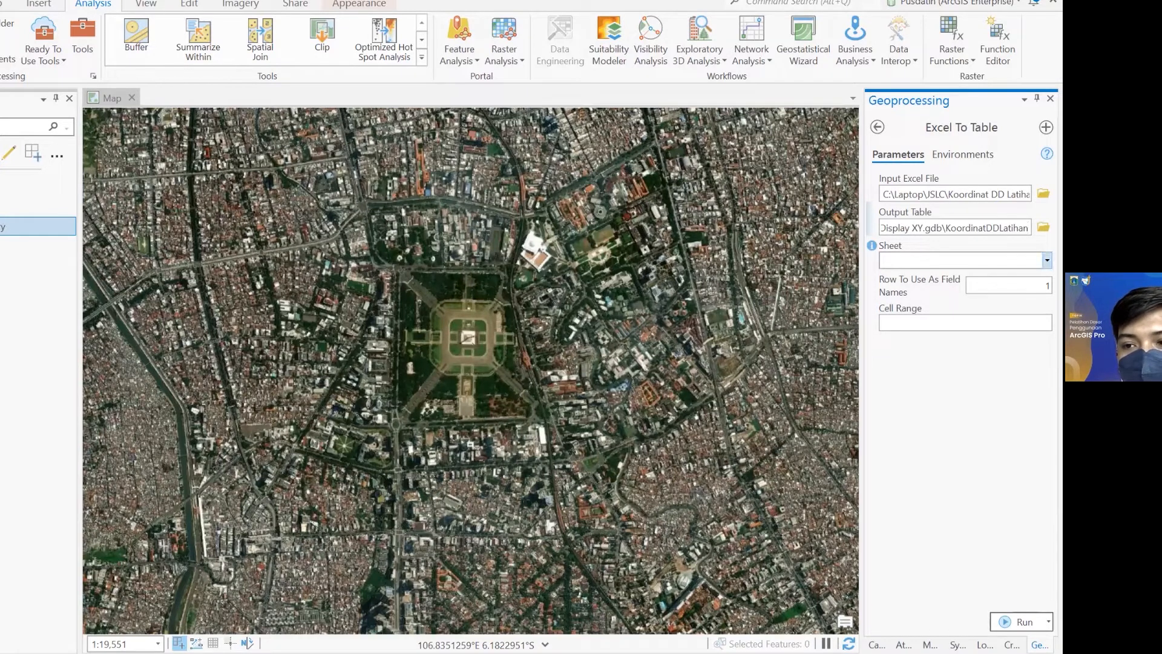
# Step: Choose Sheet1 as the source sheet and run the Excel To Table conversion
pyautogui.click(1047, 260)
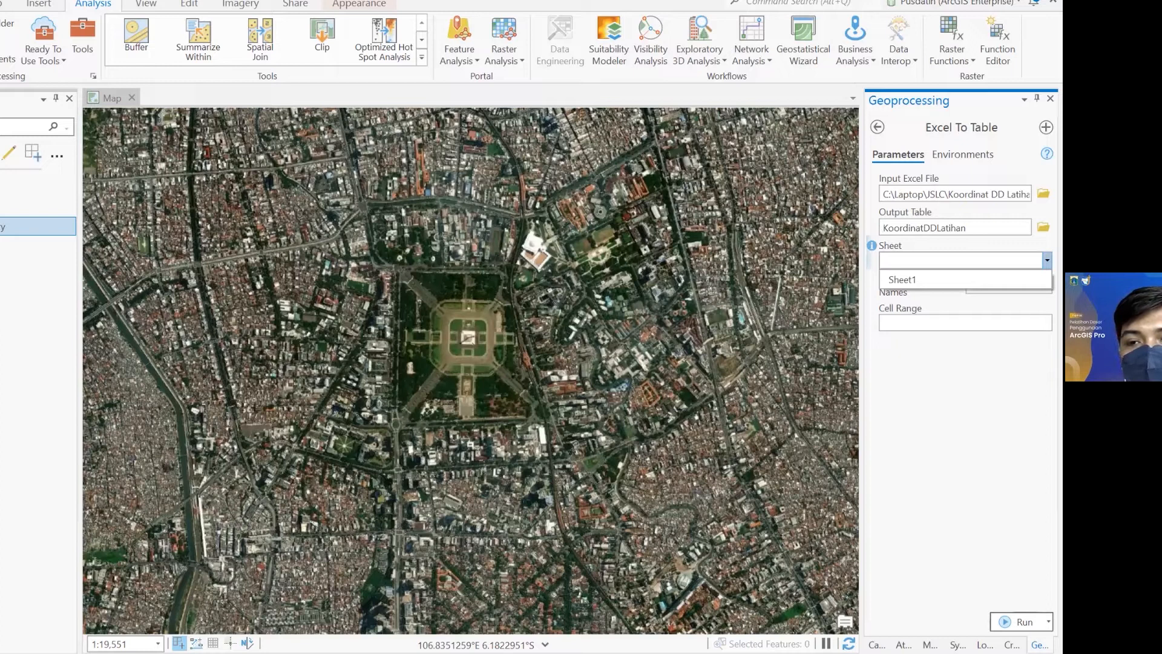
pyautogui.click(901, 279)
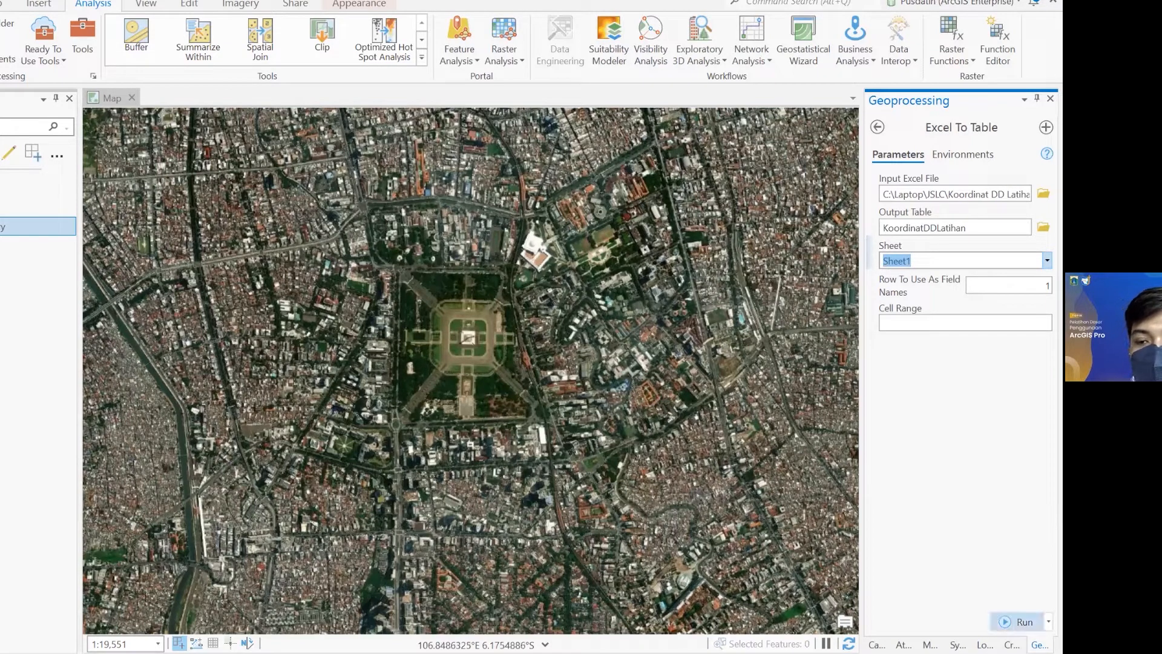
pyautogui.click(1021, 622)
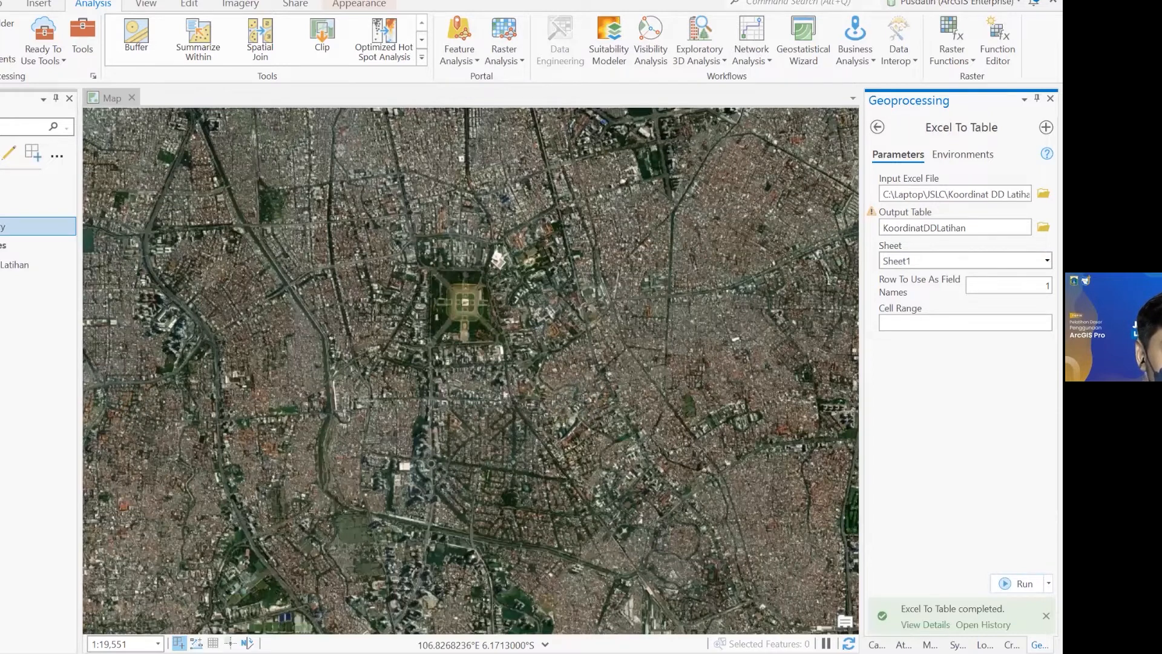
# Step: Open the KoordinatDDLatihan table and examine the X and Y values of its landmark rows
pyautogui.scroll(2, 466, 309)
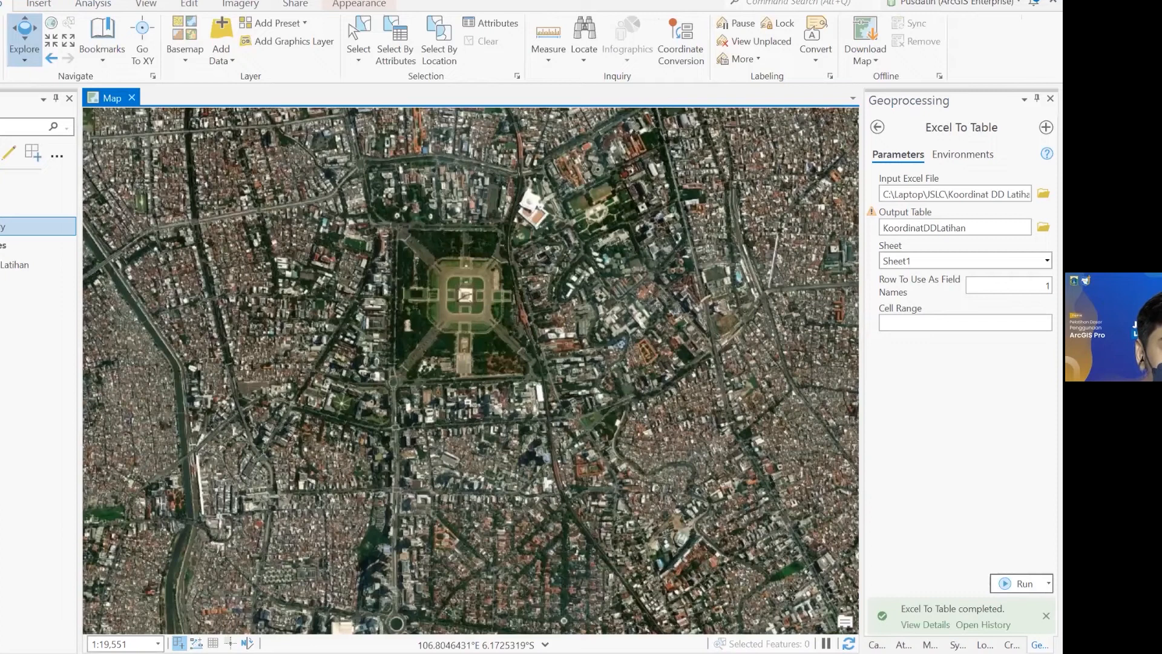
pyautogui.click(2, 270)
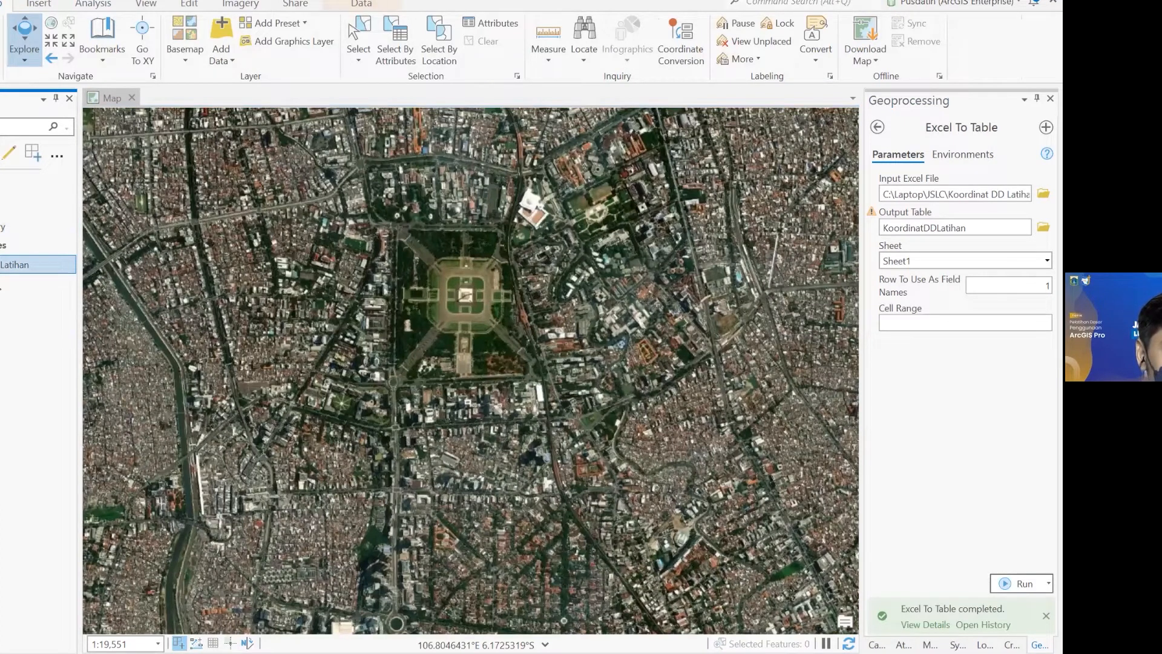
pyautogui.rightClick(2, 267)
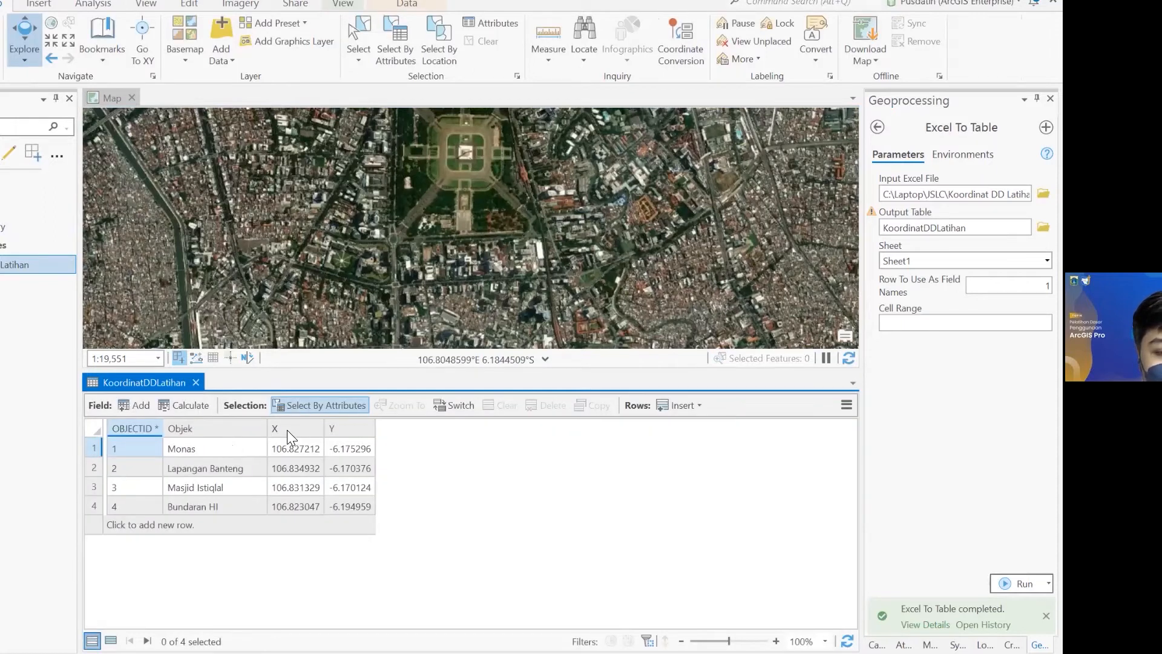
pyautogui.click(353, 448)
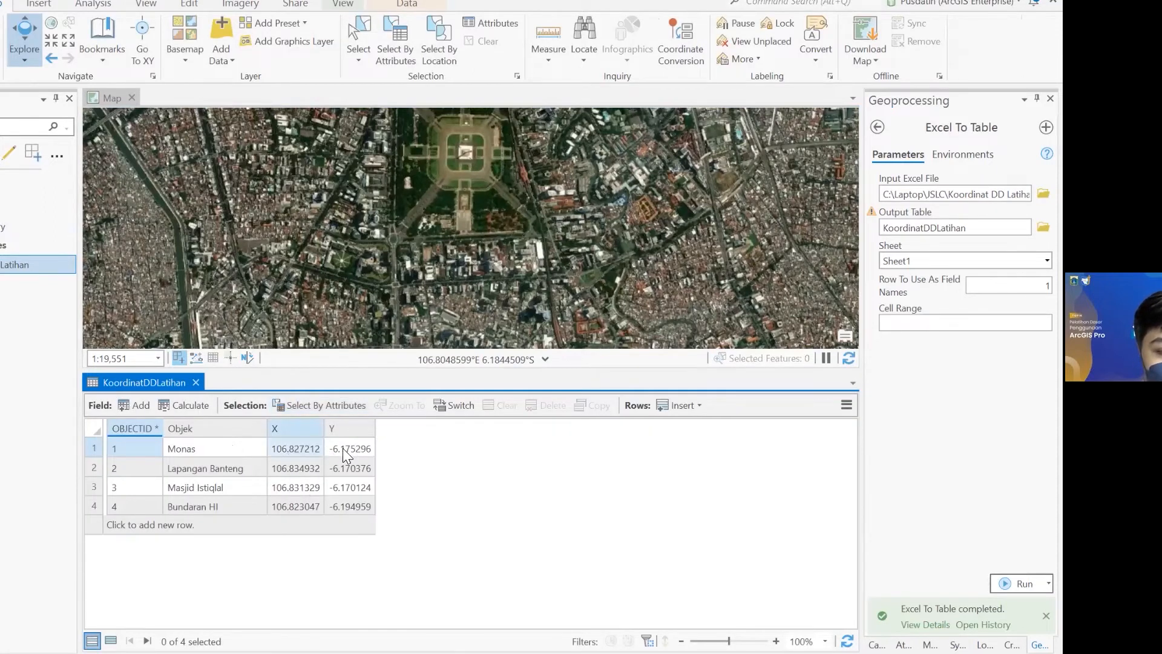
pyautogui.click(197, 472)
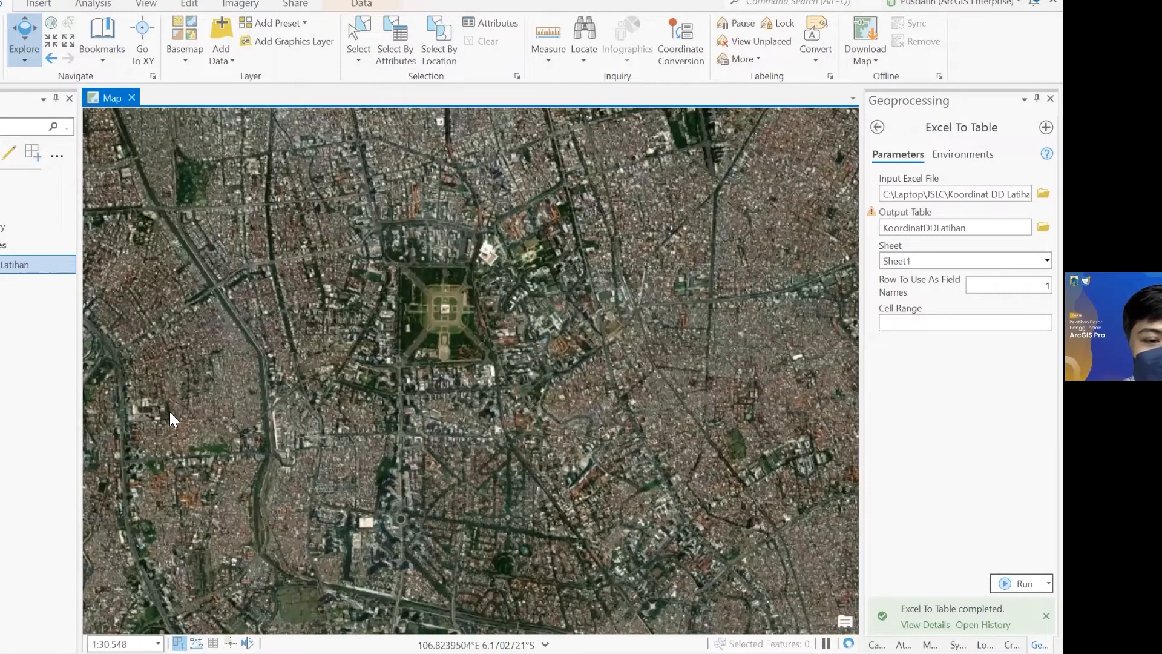
# Step: Display the KoordinatDDLatihan table as XY points in KoordinatDDLatihan_XY, using X and Y as the coordinate fields and GCS_WGS_1984
pyautogui.scroll(2, 169, 412)
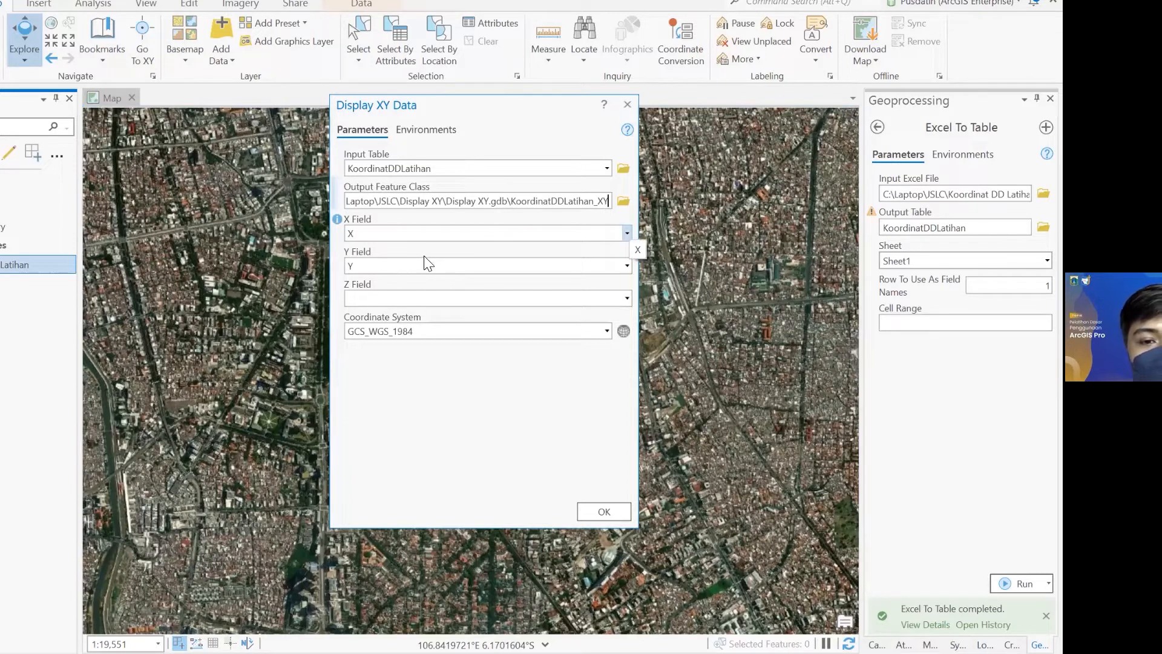
pyautogui.click(627, 233)
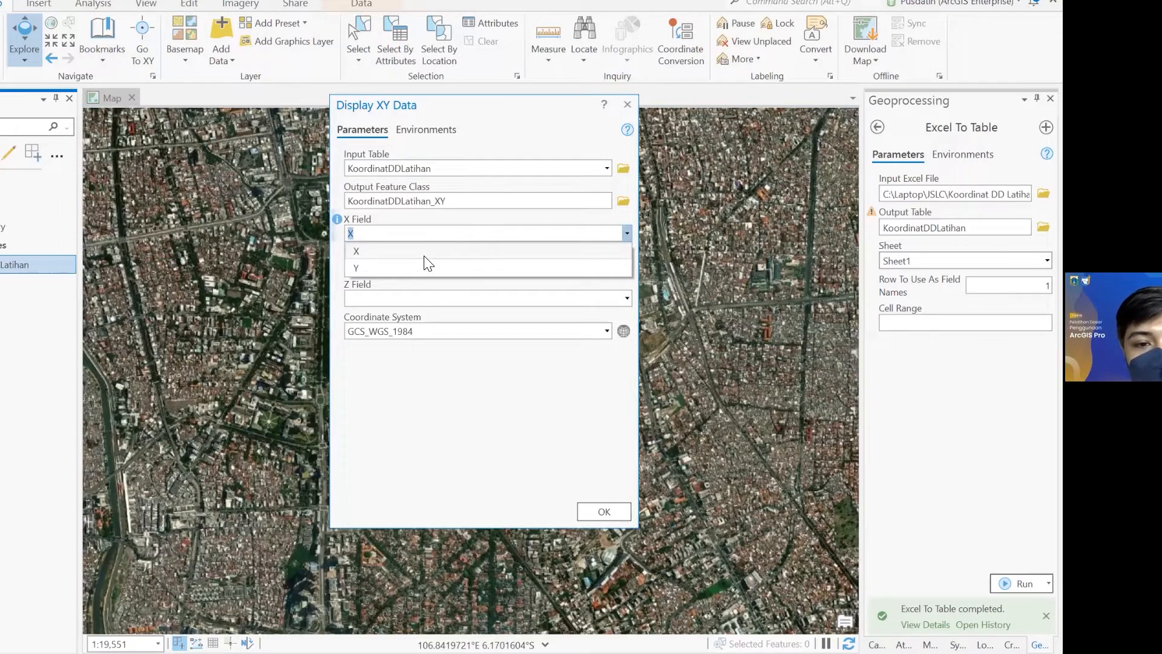
pyautogui.click(628, 257)
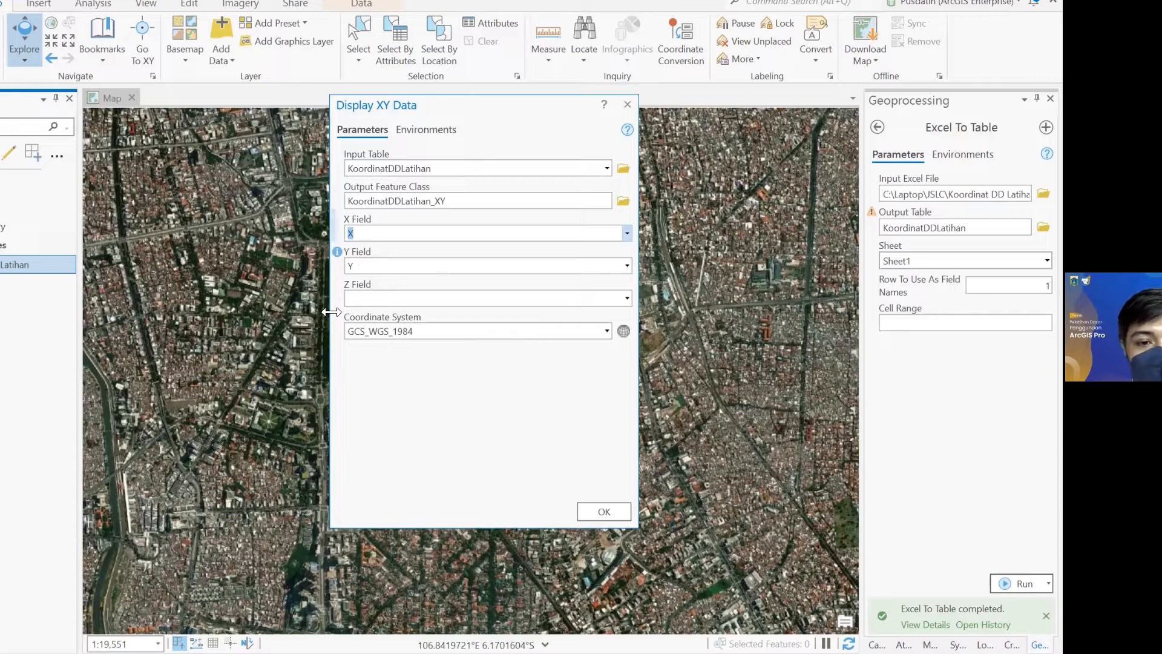
pyautogui.click(627, 265)
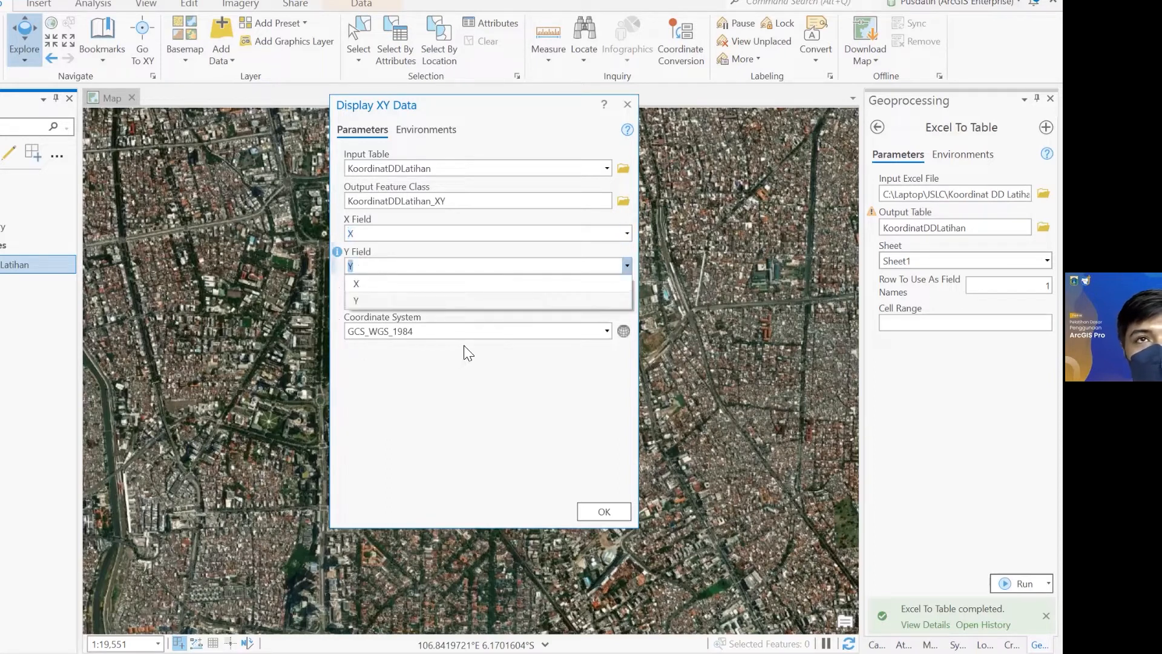
pyautogui.click(464, 345)
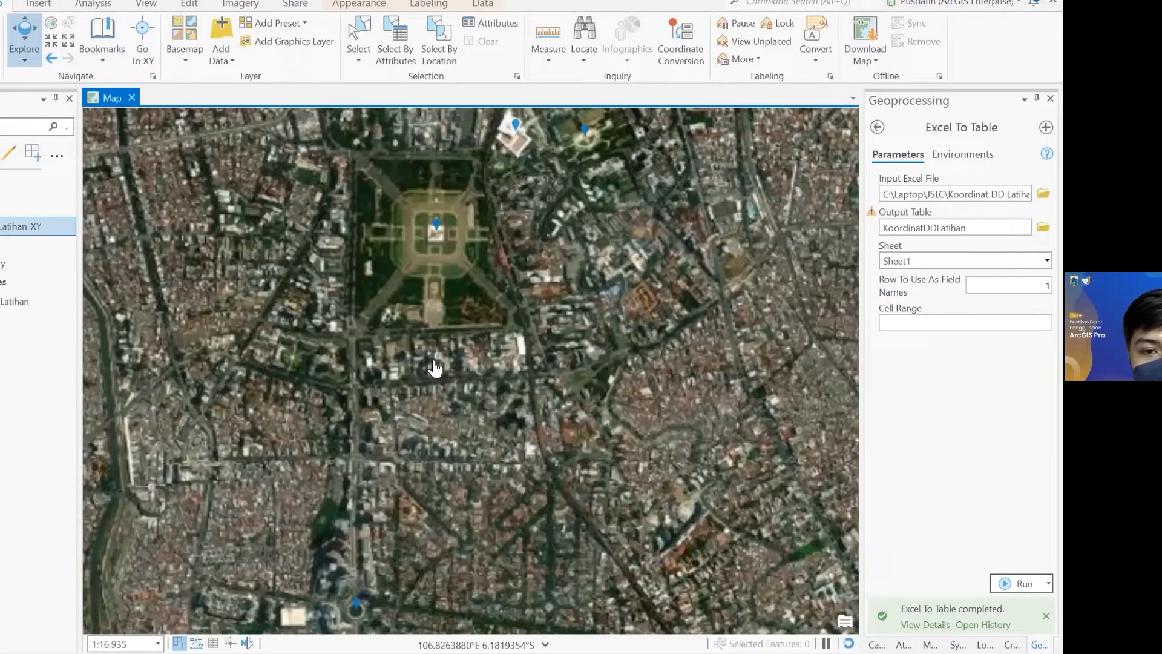
pyautogui.scroll(-1, 494, 233)
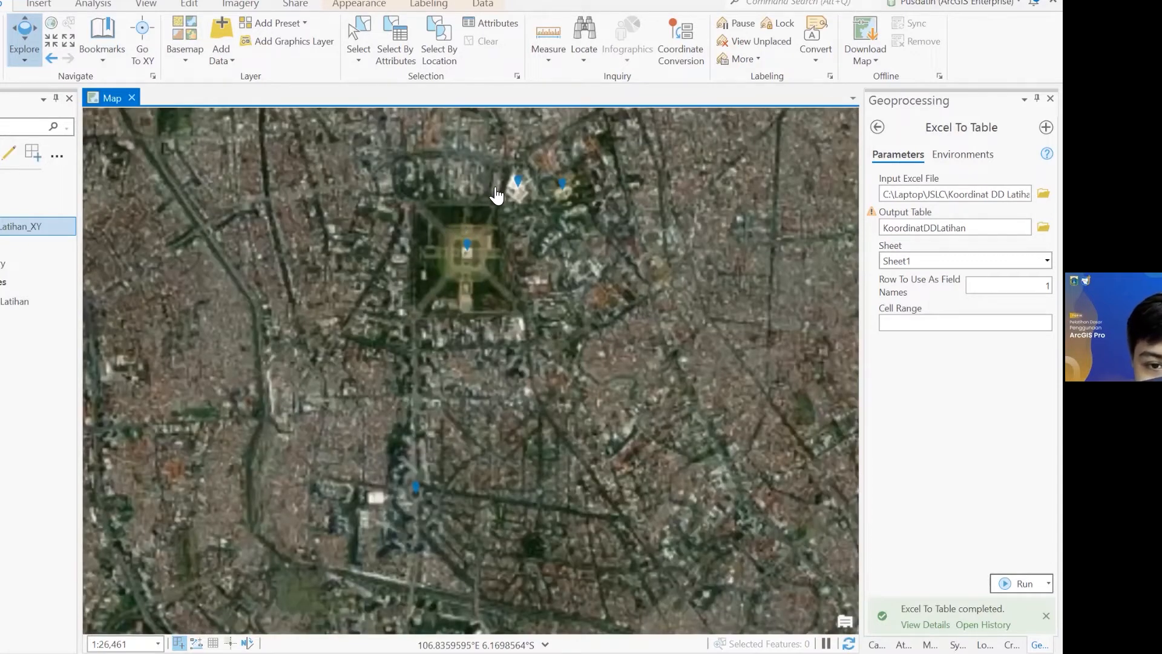
# Step: Recolour the KoordinatDDLatihan_XY point symbol red, set its size to 20 pt and apply the symbology
pyautogui.moveTo(410, 497); pyautogui.dragTo(388, 500)
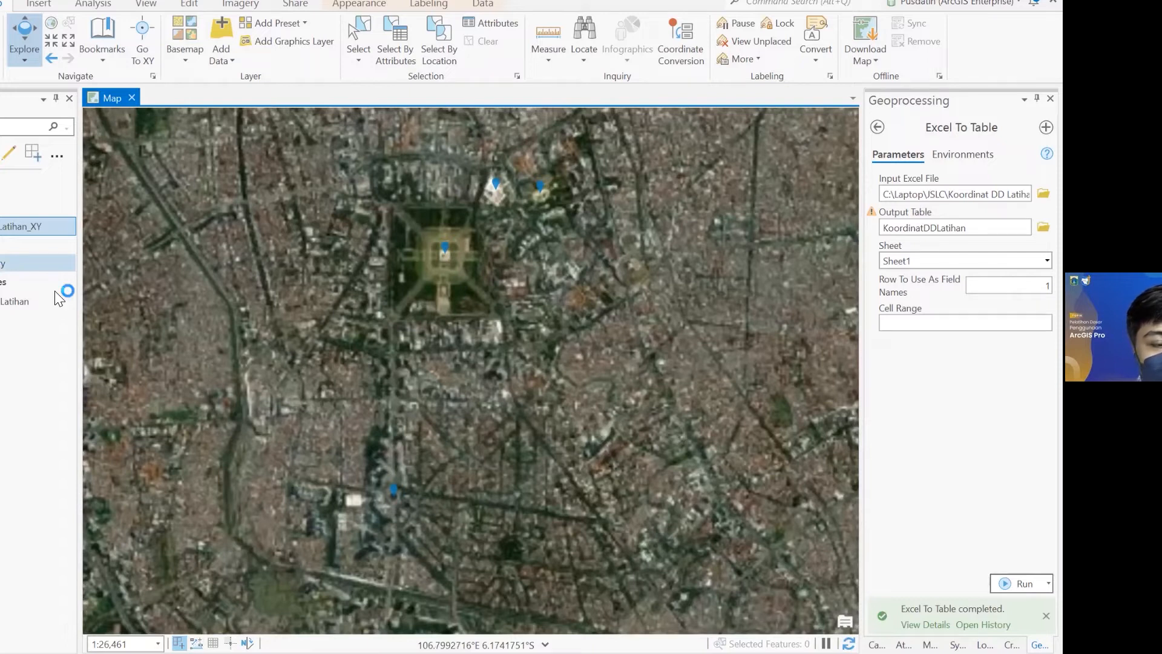
pyautogui.click(18, 244)
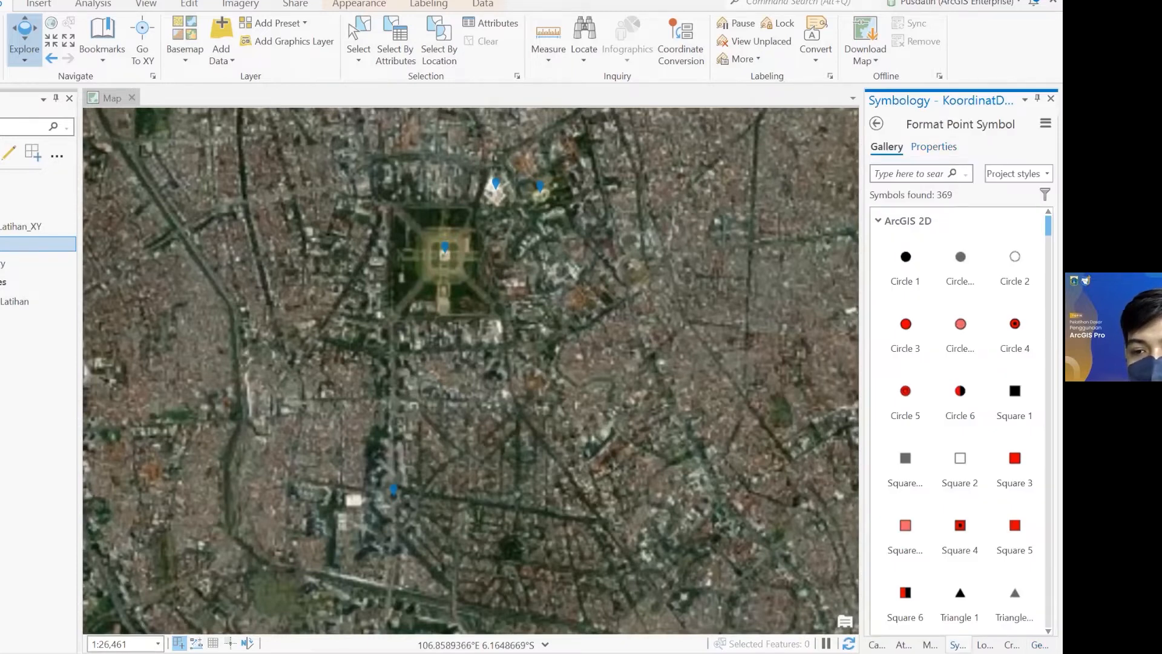
pyautogui.scroll(-3, 960, 350)
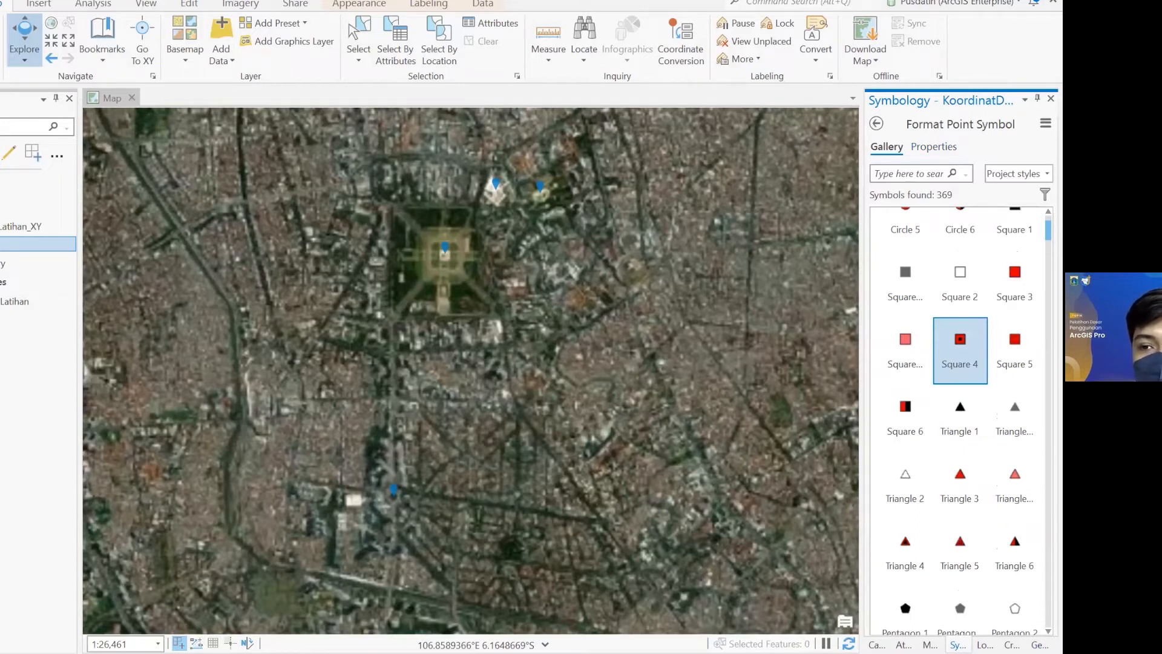
pyautogui.scroll(3, 960, 350)
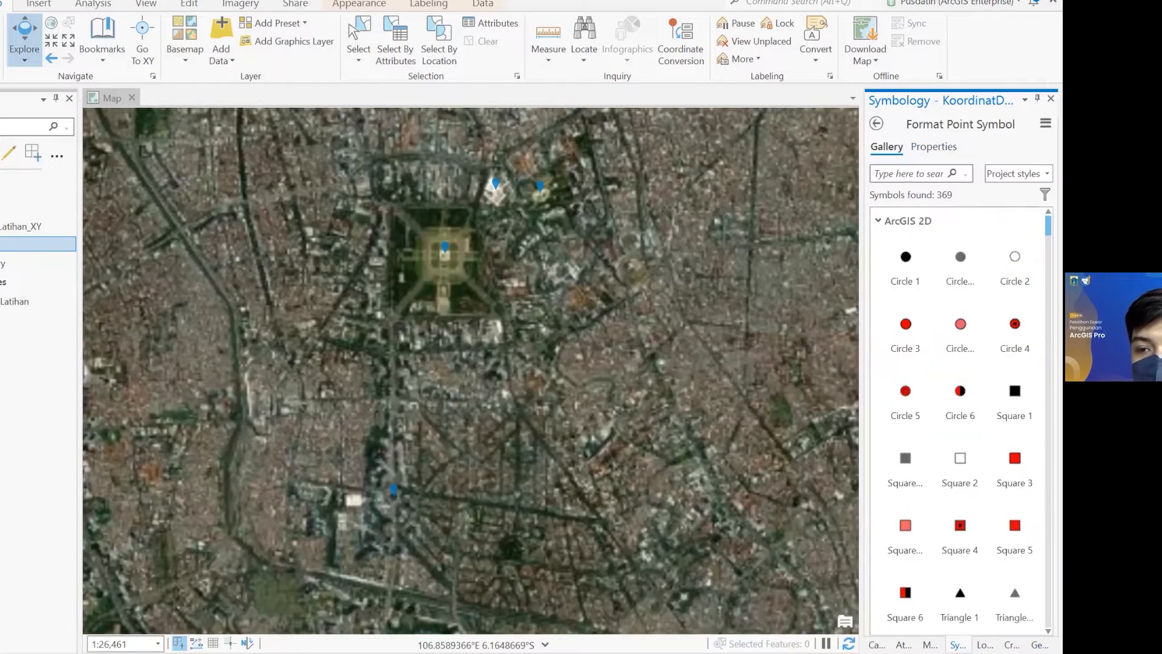
pyautogui.click(934, 147)
pyautogui.click(1040, 260)
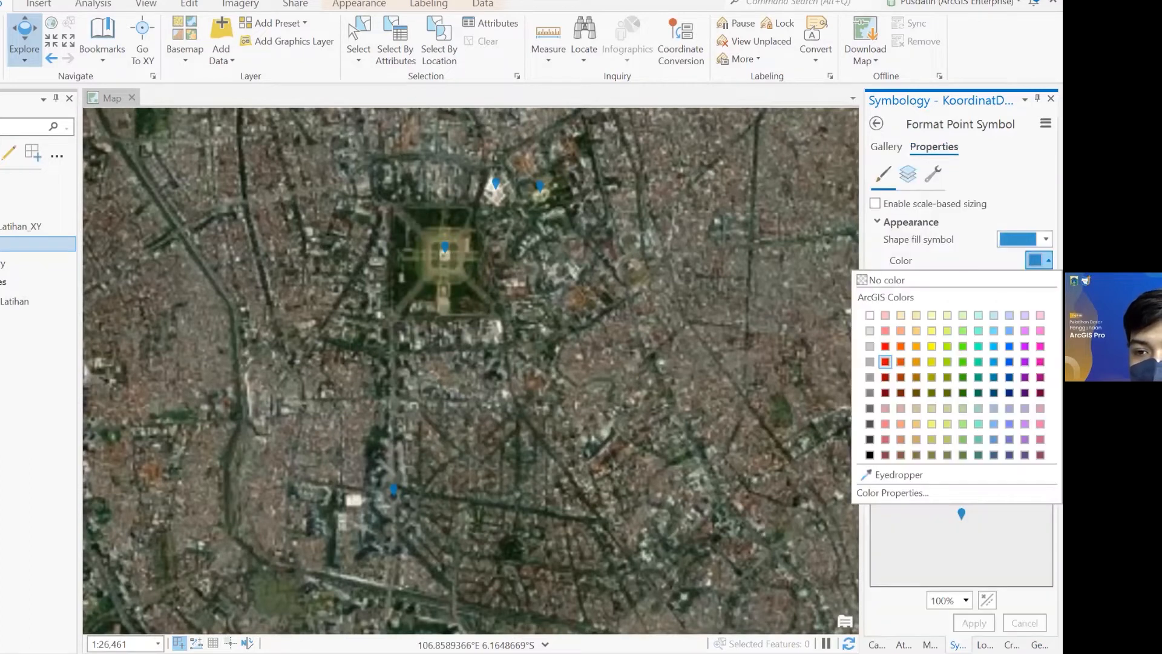
pyautogui.click(885, 362)
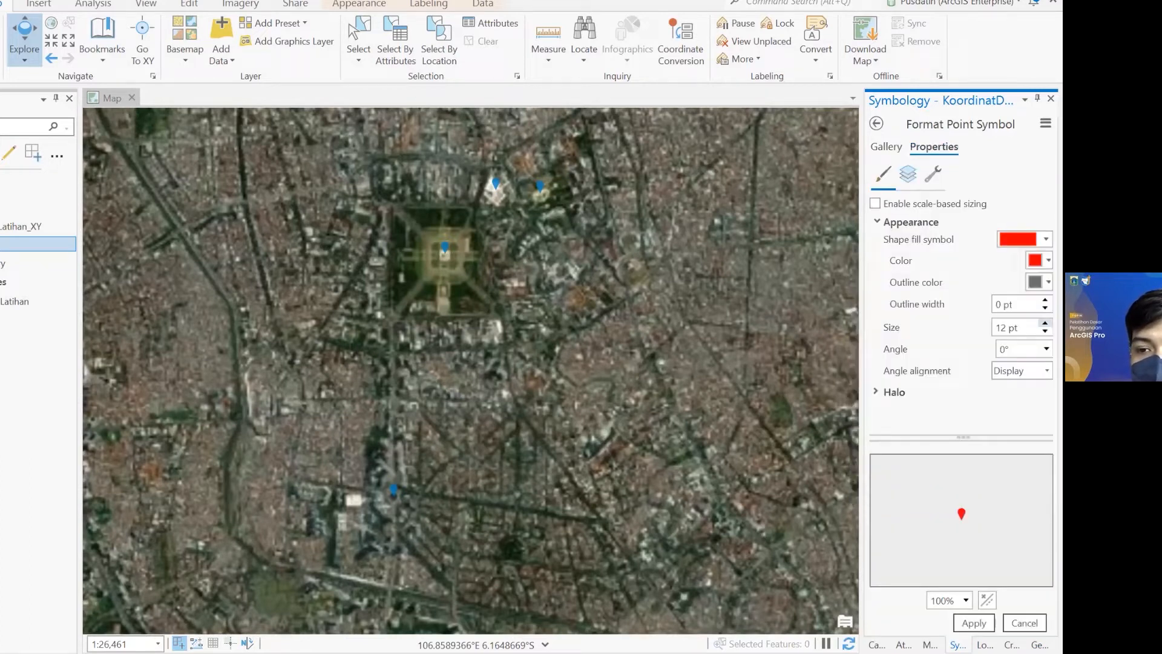
pyautogui.click(1046, 323)
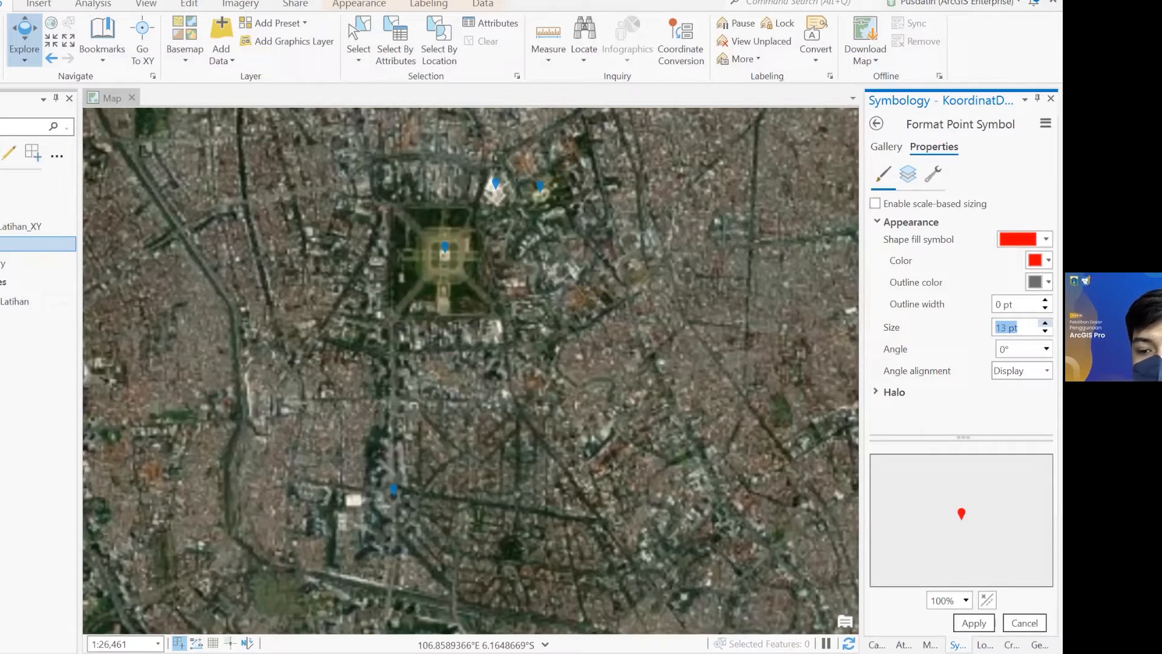
pyautogui.write('20')
pyautogui.press('Return')
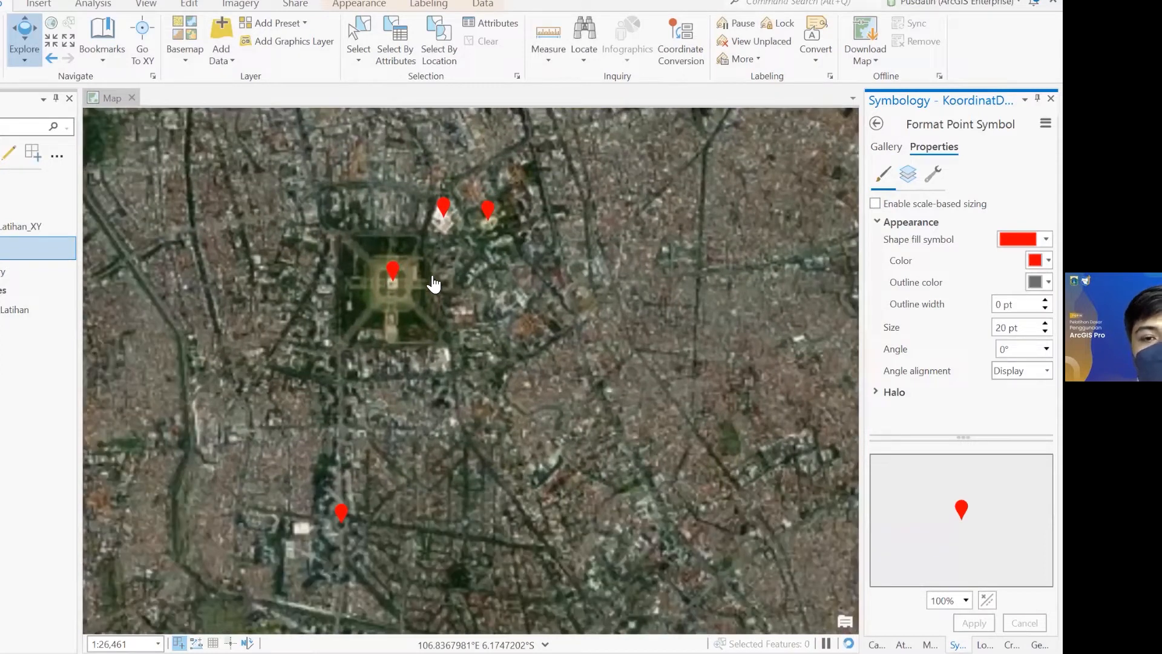
# Step: Examine the red landmark points against the imagery, and switch to Google Maps to view the area around the National Monument
pyautogui.moveTo(316, 302); pyautogui.dragTo(362, 312)
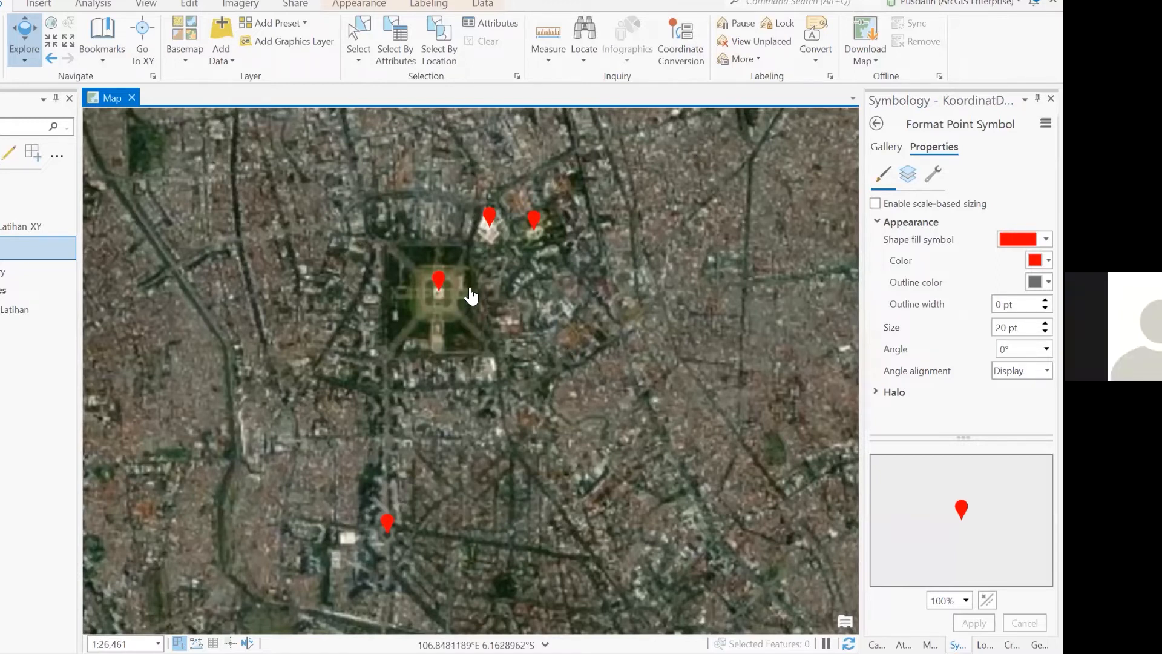
pyautogui.scroll(2, 471, 297)
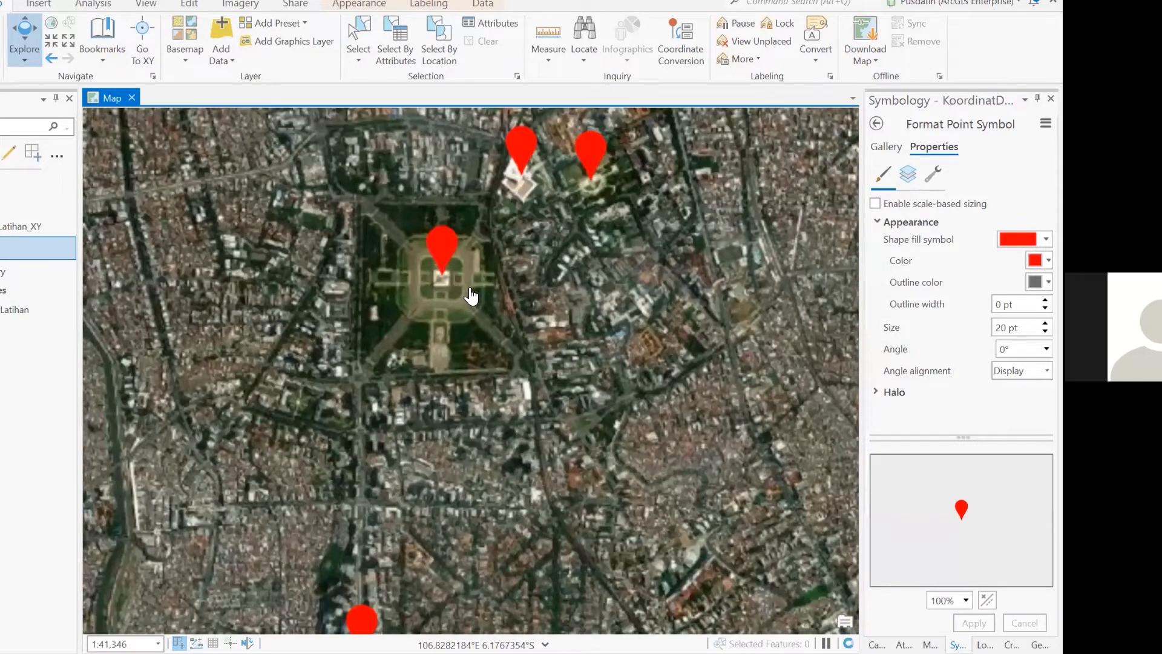
pyautogui.scroll(-2, 471, 296)
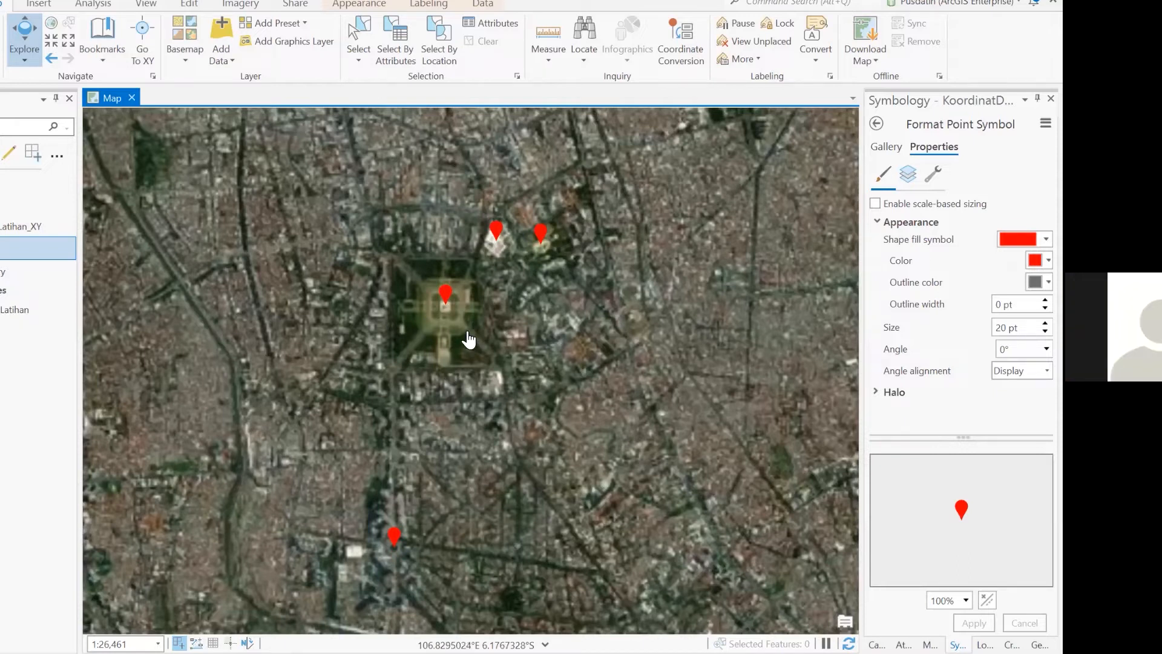
pyautogui.scroll(-2, 469, 339)
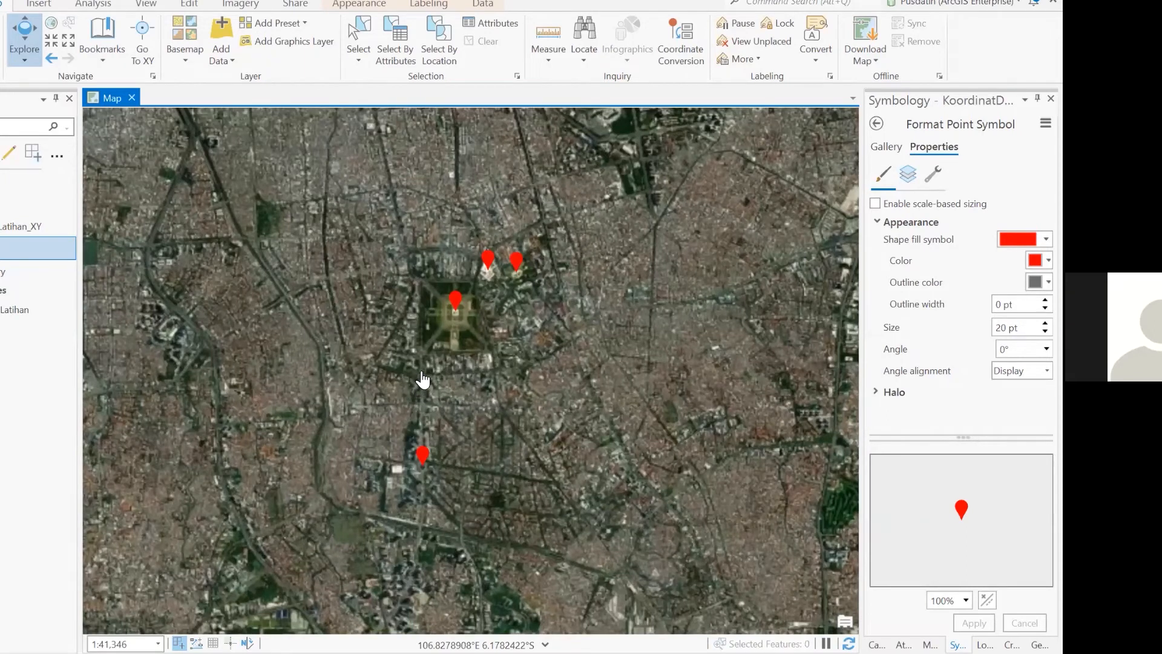
pyautogui.scroll(2, 471, 336)
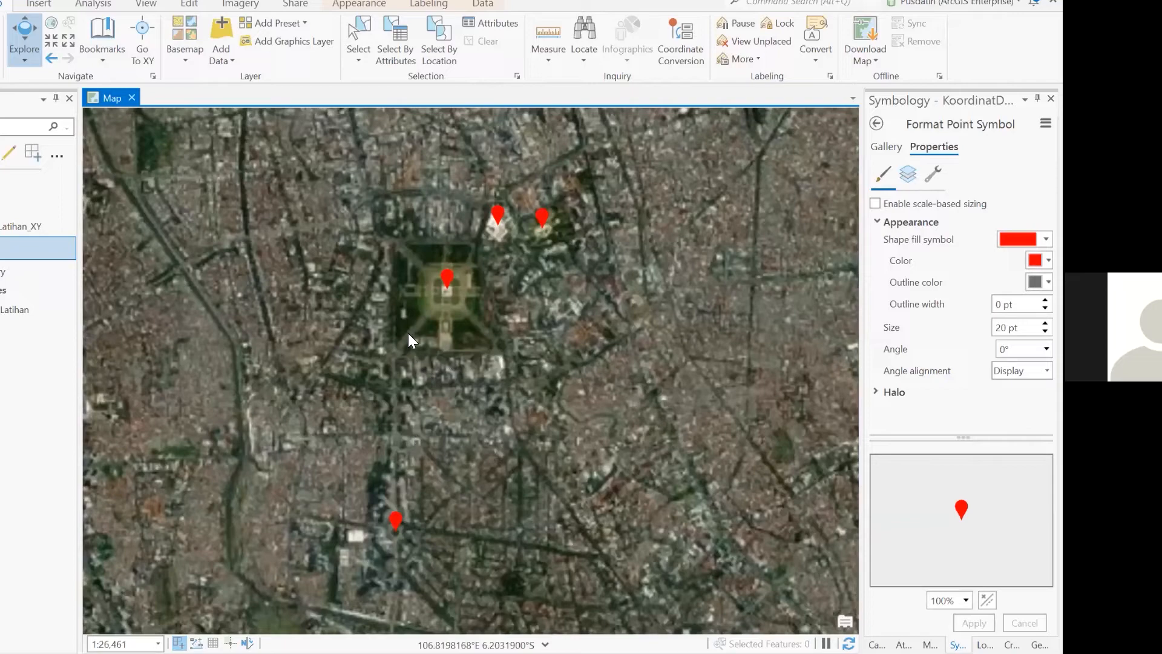
pyautogui.hotkey('alt', 'Tab')
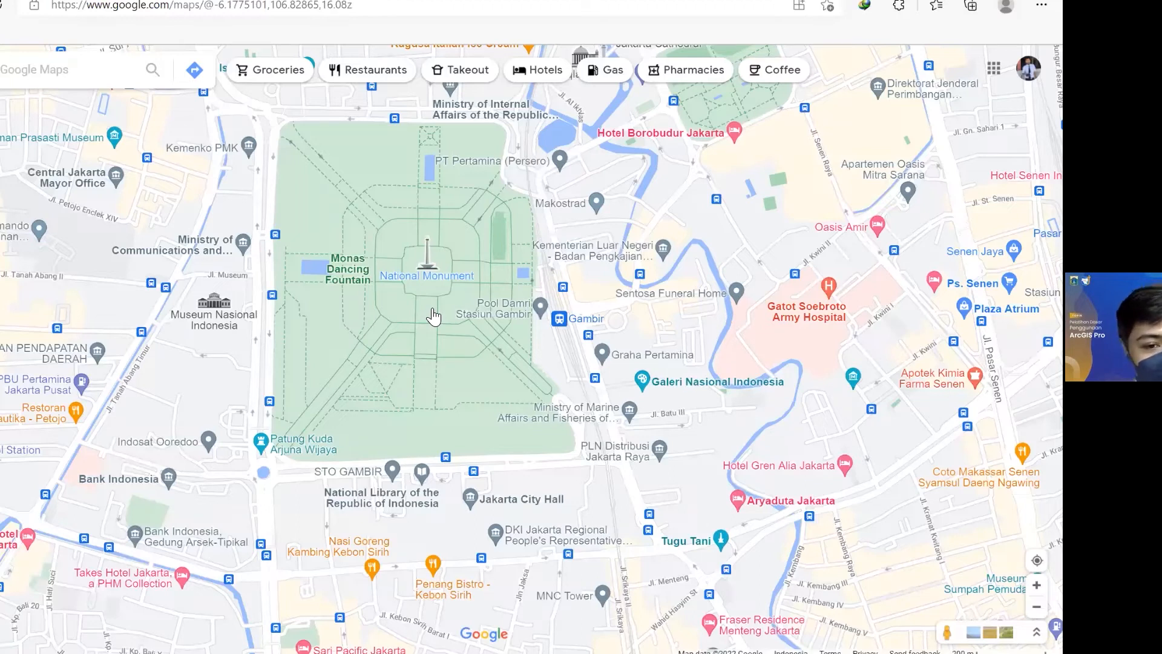
pyautogui.scroll(-1, 432, 336)
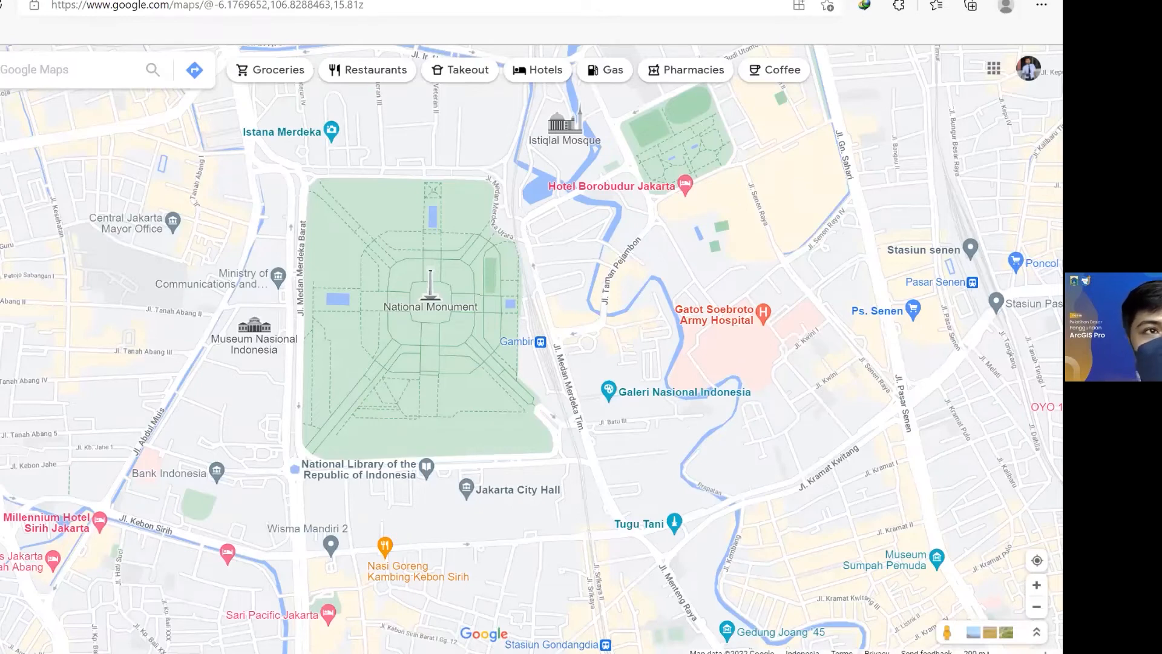
pyautogui.moveTo(175, 428); pyautogui.dragTo(210, 433)
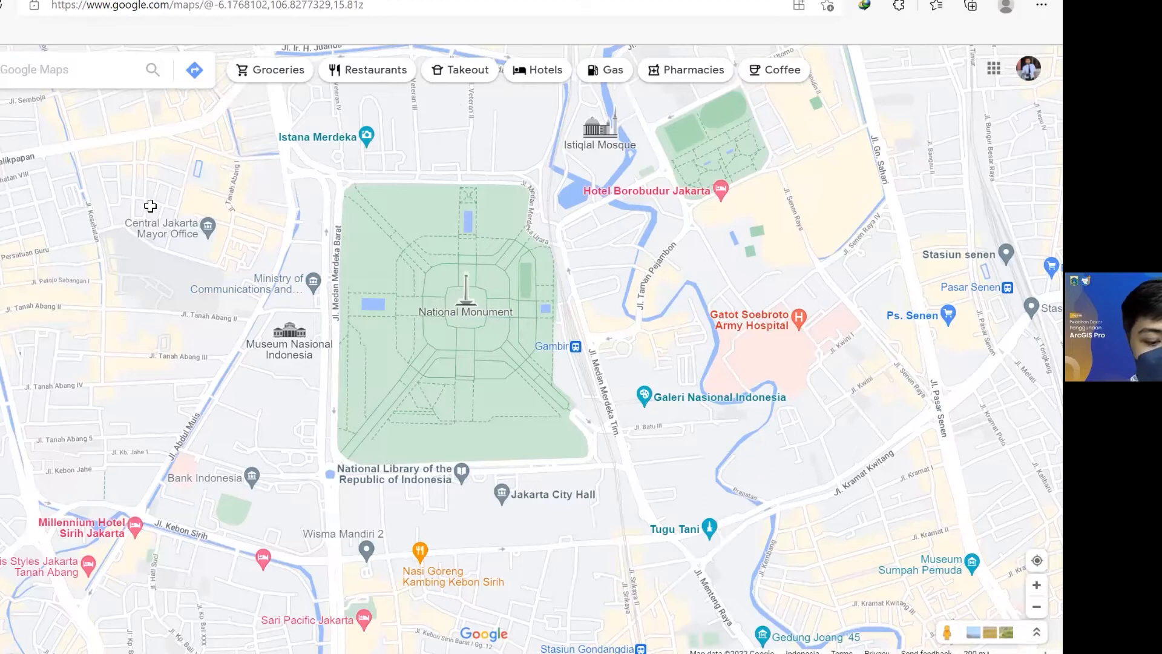
# Step: Copy the Objek, X and Y coordinate table in Excel into the blank workbook and widen its columns to show the full values
pyautogui.hotkey('alt', 'Tab')
pyautogui.hotkey('ctrl', 'c')
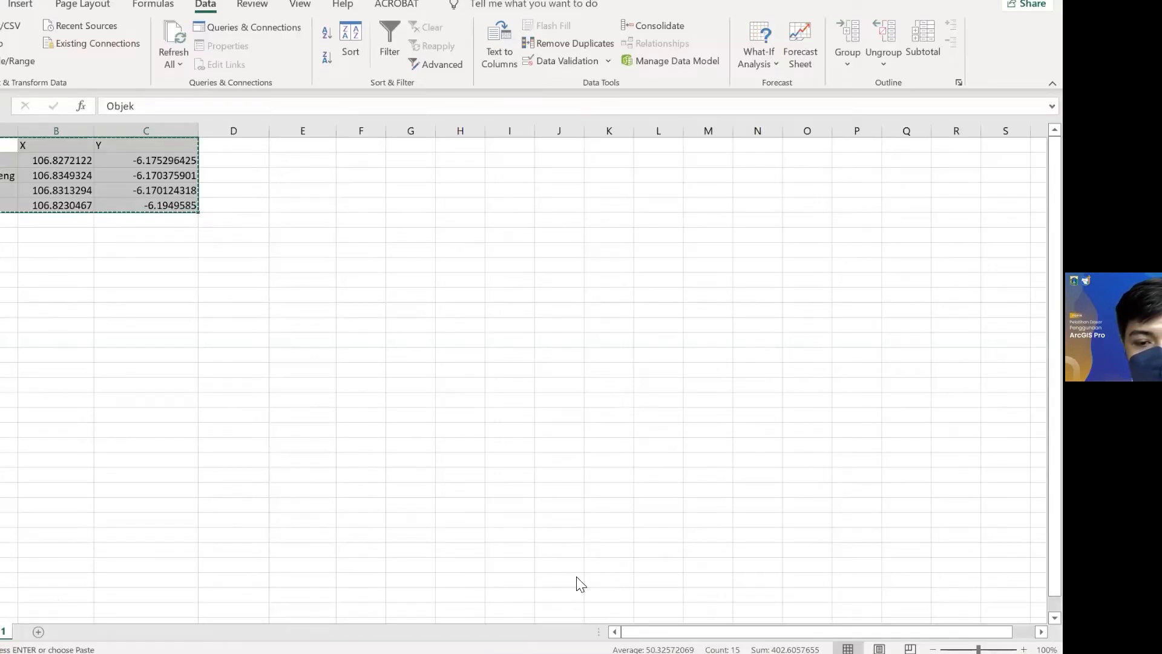
pyautogui.click(584, 605)
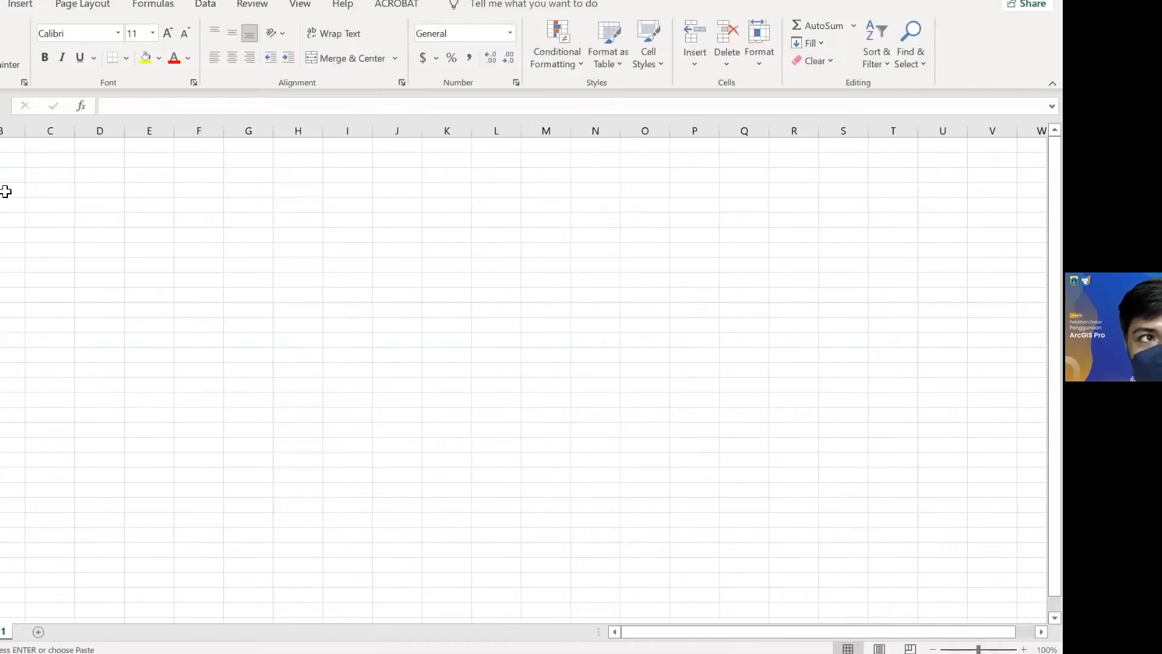
pyautogui.hotkey('ctrl', 'v')
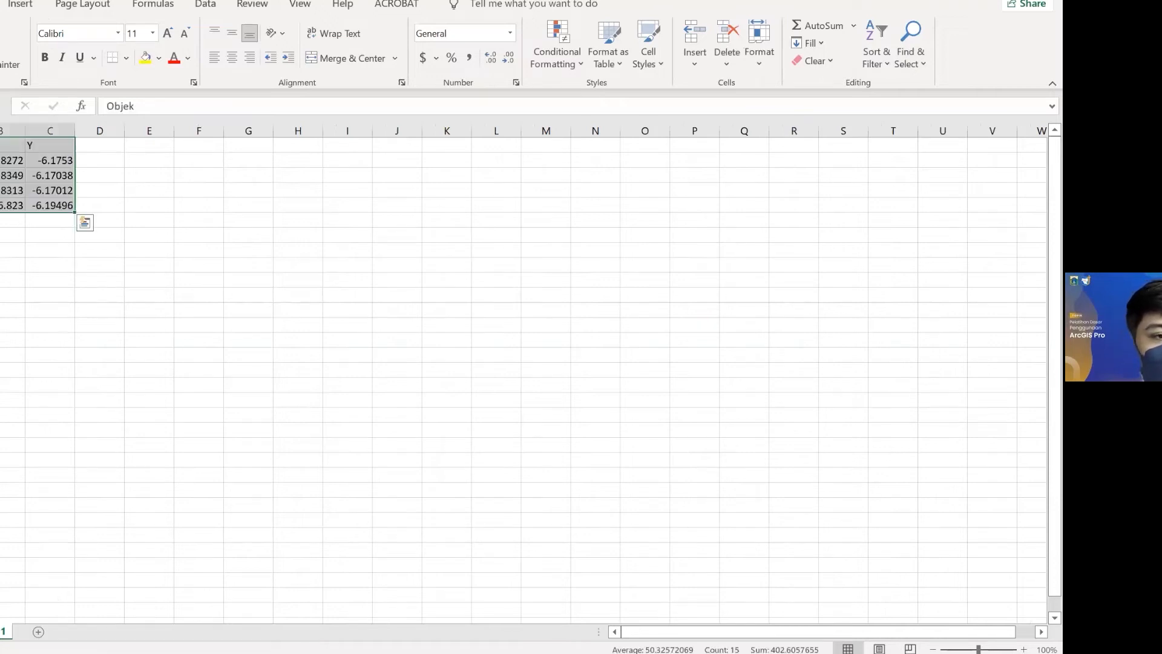
pyautogui.moveTo(81, 126); pyautogui.dragTo(135, 121)
pyautogui.doubleClick(135, 122)
pyautogui.click(184, 161)
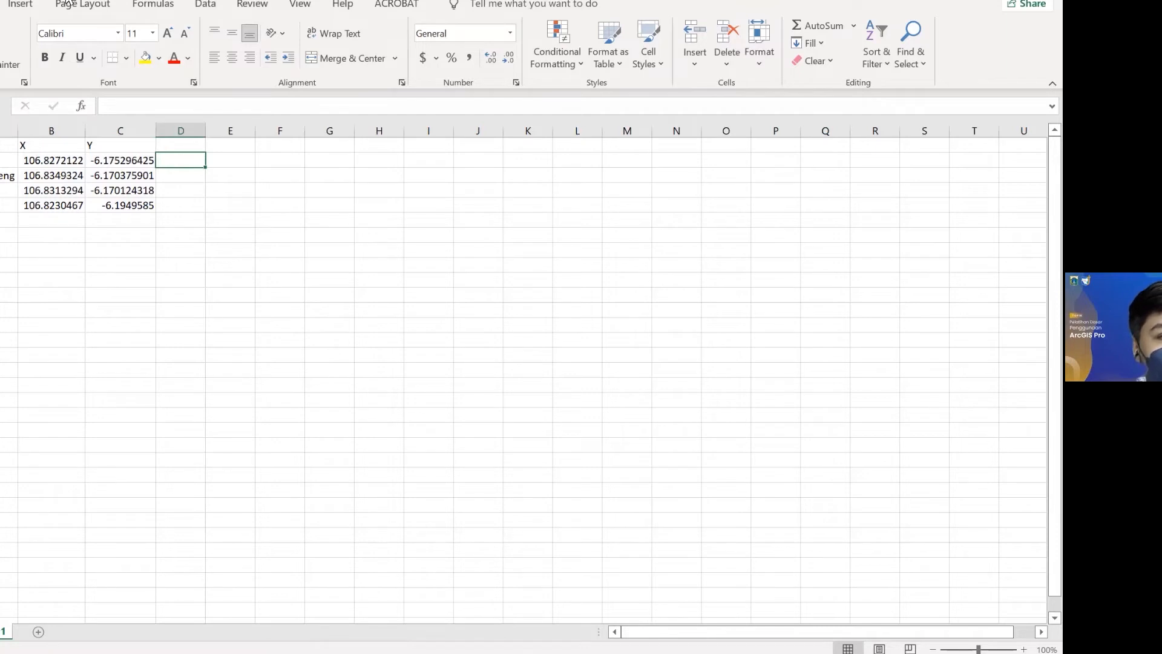
pyautogui.hotkey('alt', 'Tab')
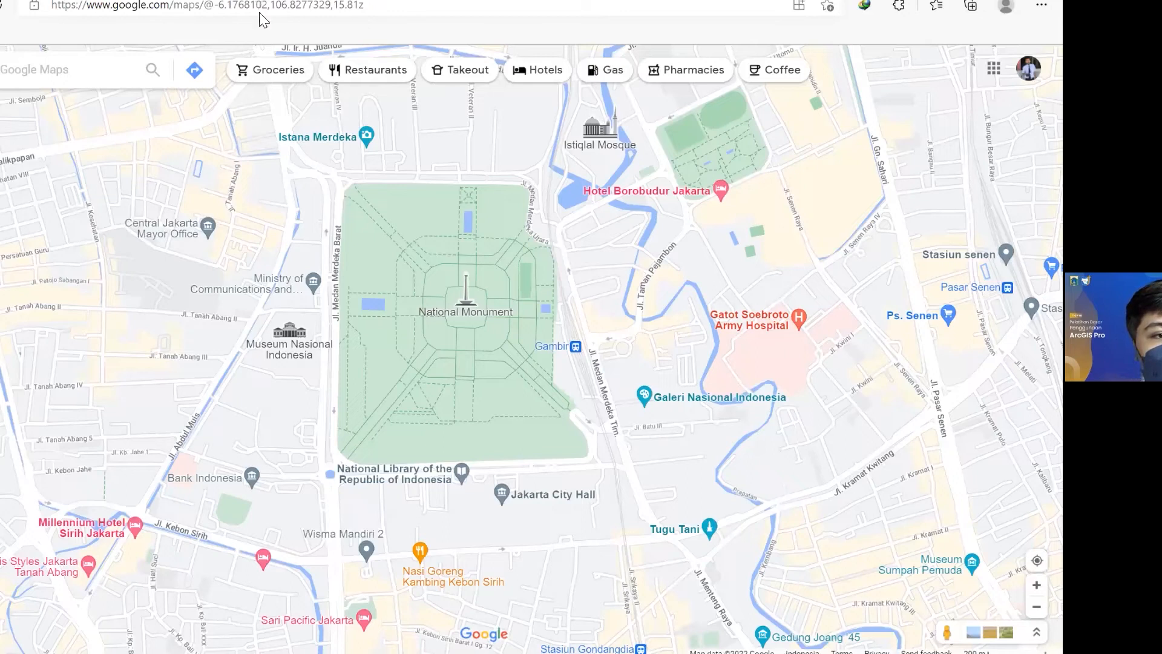
pyautogui.hotkey('ctrl', 'Tab')
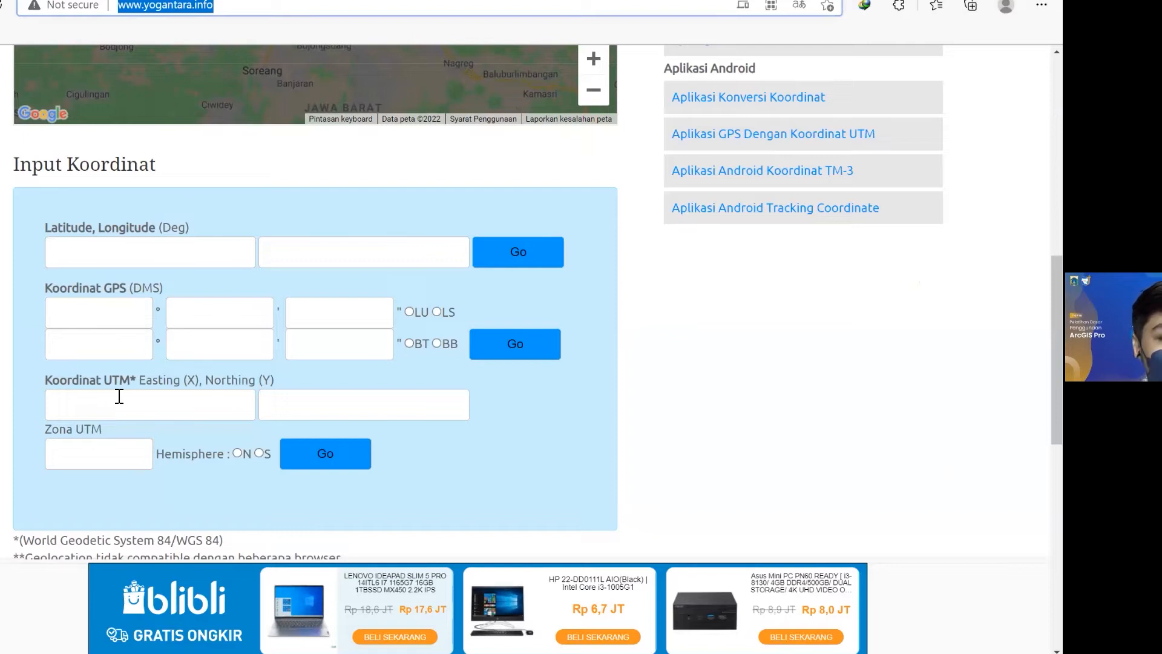
pyautogui.click(170, 260)
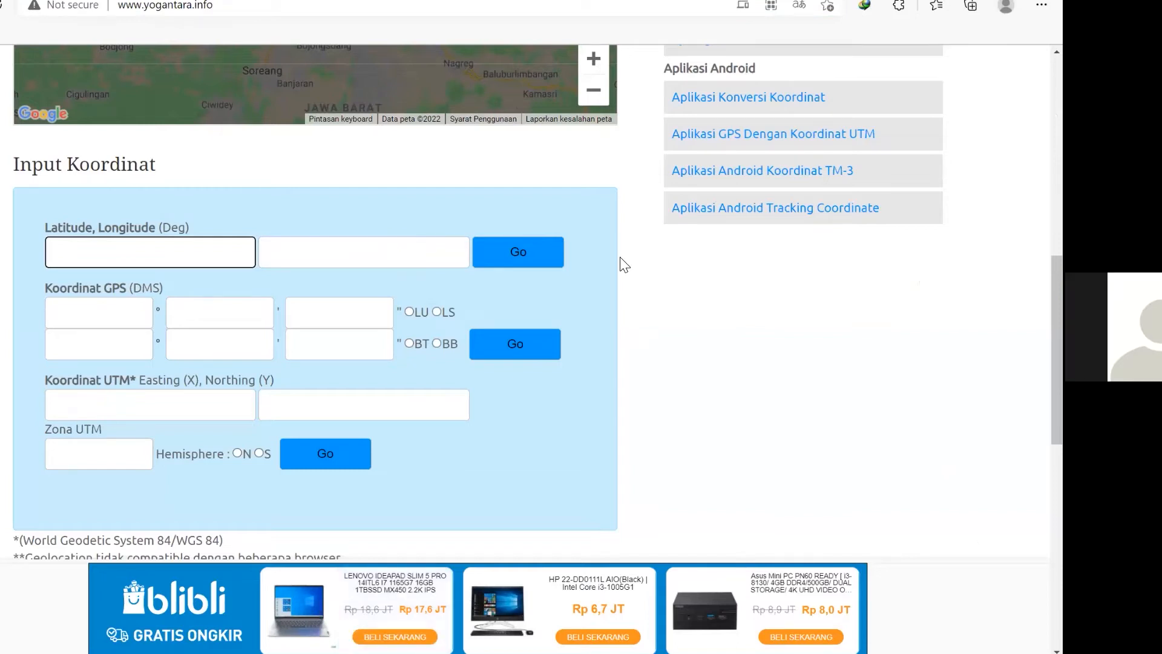
pyautogui.click(246, 17)
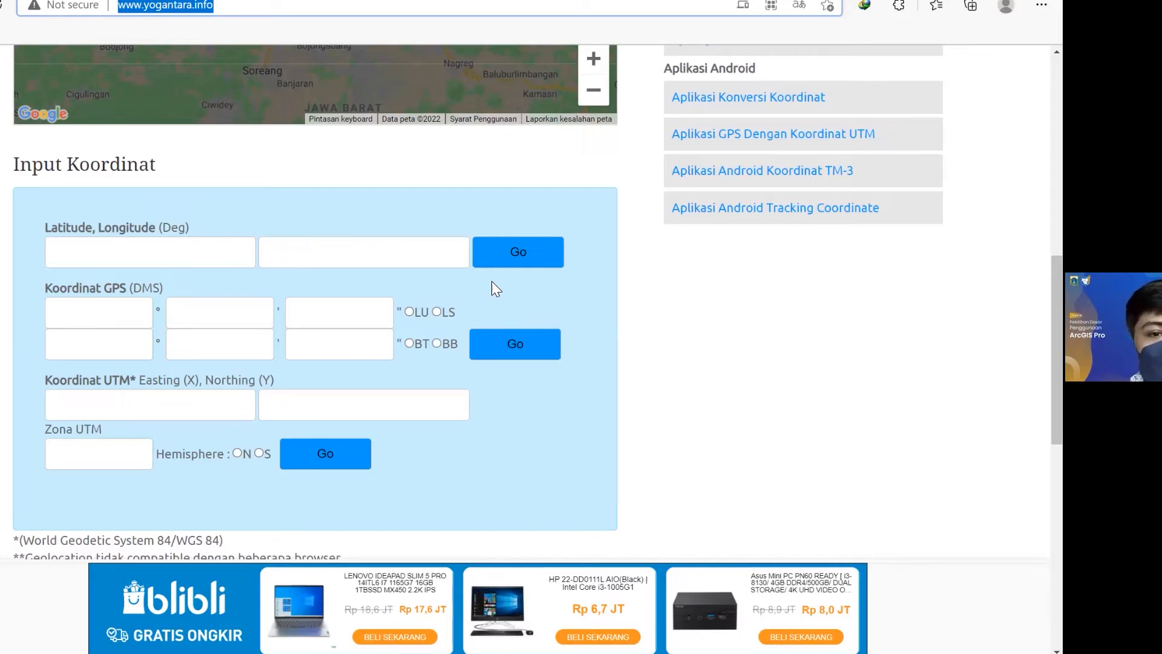
pyautogui.click(171, 264)
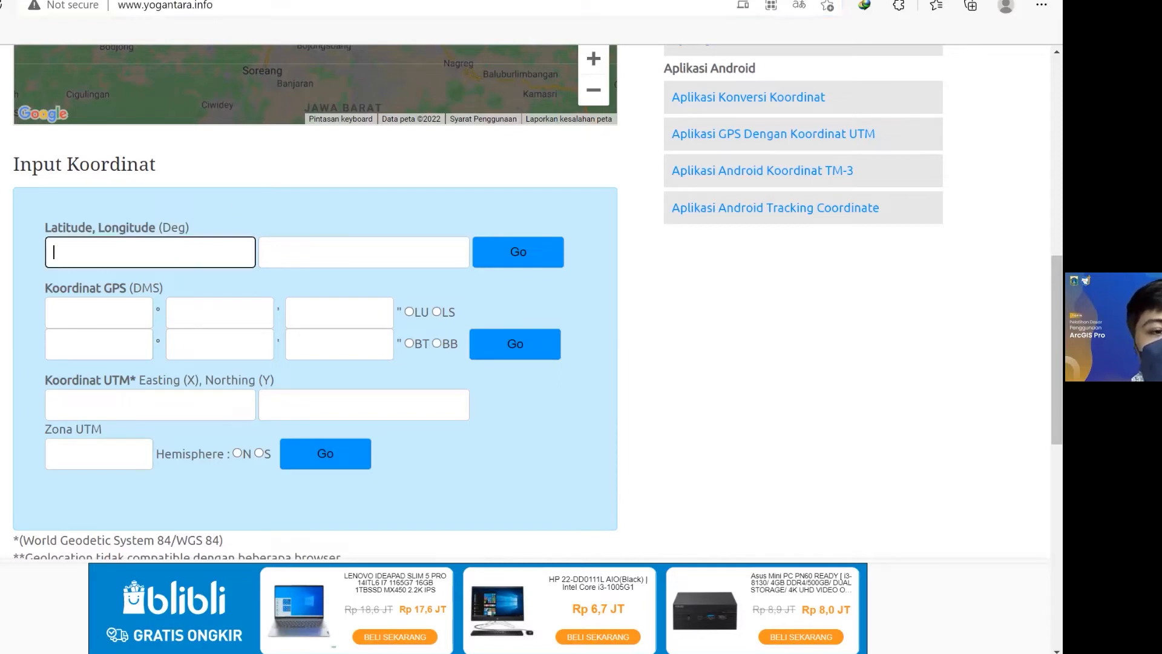
pyautogui.hotkey('alt', 'Tab')
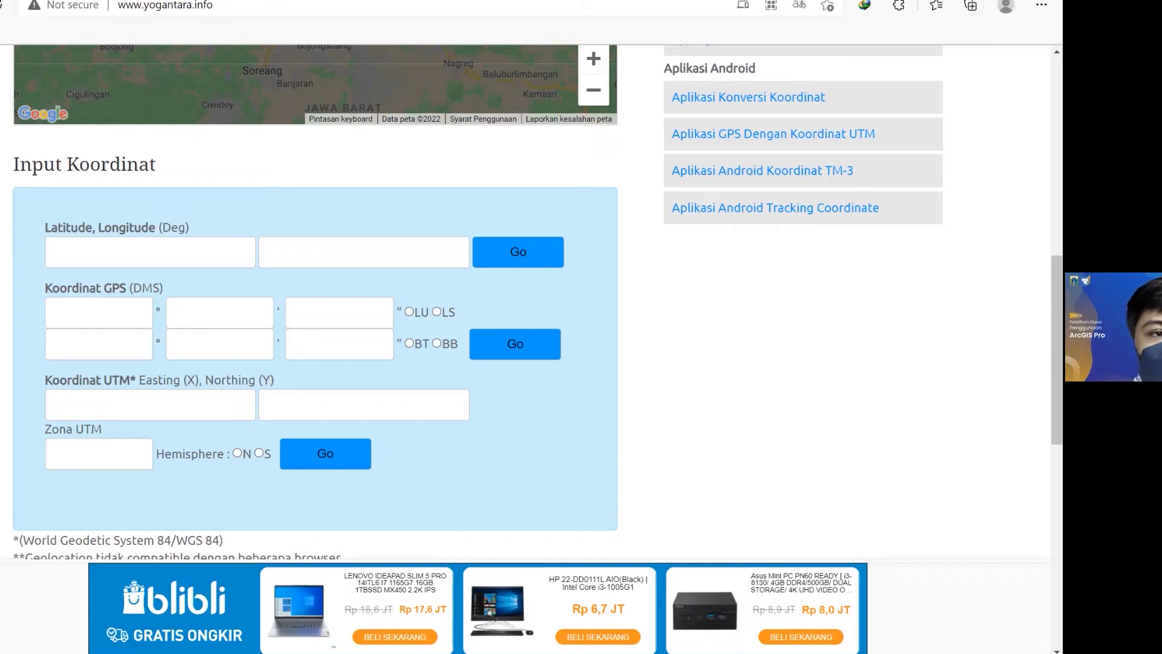
pyautogui.click(124, 2)
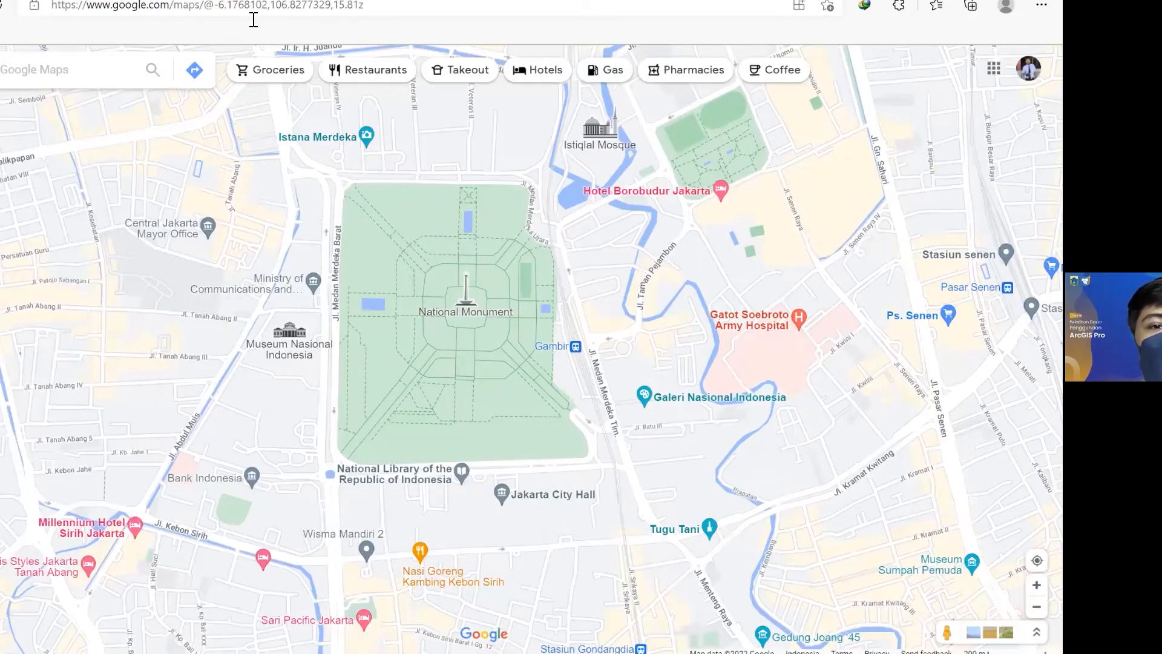
pyautogui.click(263, 3)
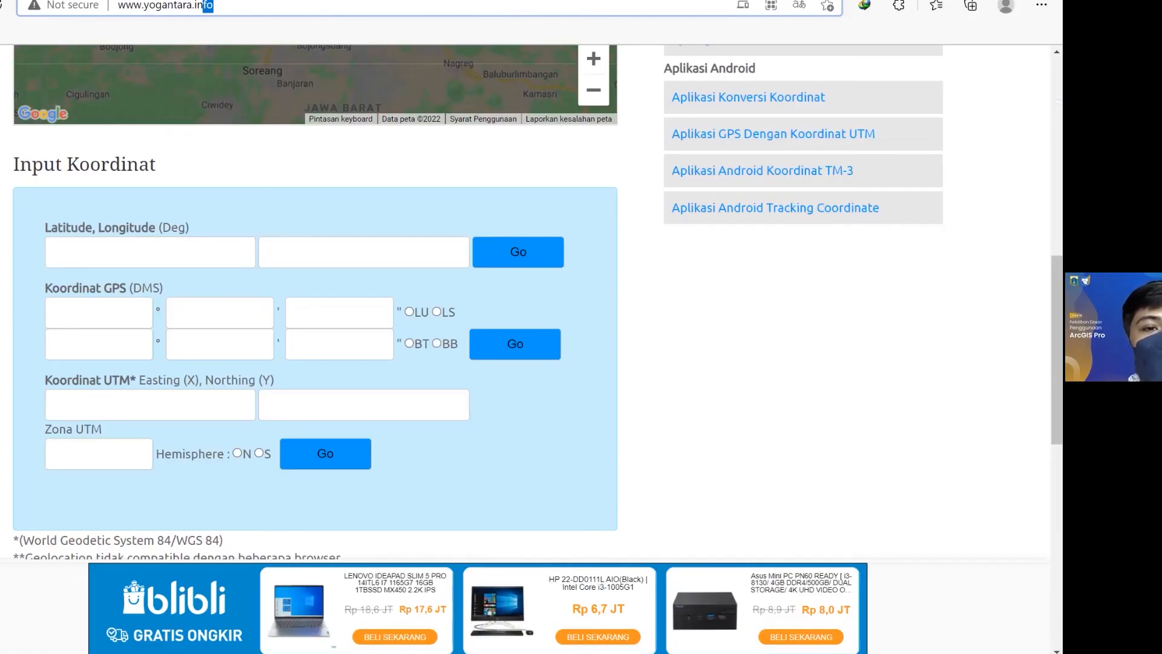
pyautogui.click(214, 5)
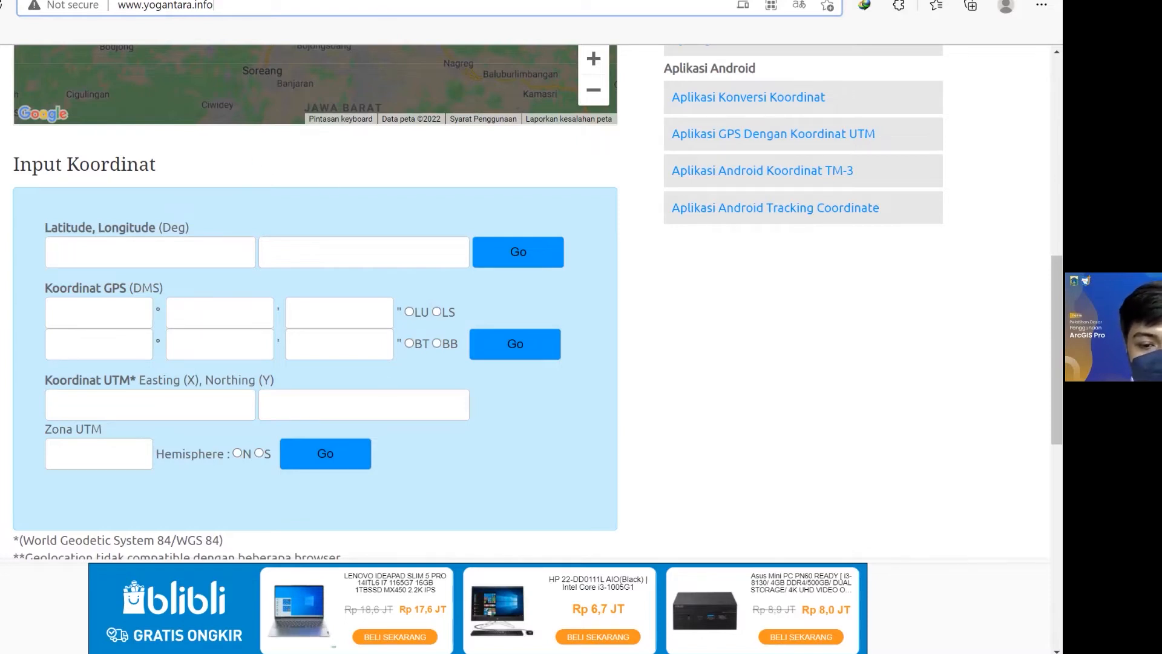
# Step: Copy the first landmark's X and Y values from the new Excel workbook into the converter's Latitude (Deg) field
pyautogui.moveTo(516, 617)
pyautogui.click(424, 533)
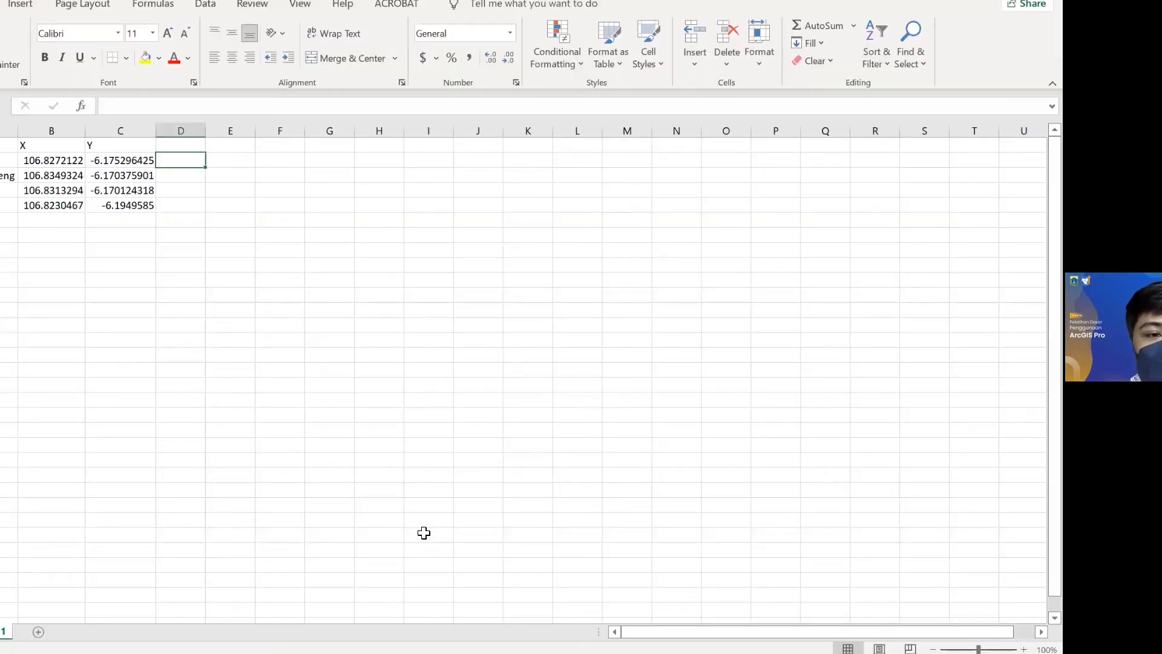
pyautogui.click(48, 162)
pyautogui.keyDown('shift'); pyautogui.click(115, 172); pyautogui.keyUp('shift')
pyautogui.hotkey('ctrl', 'c')
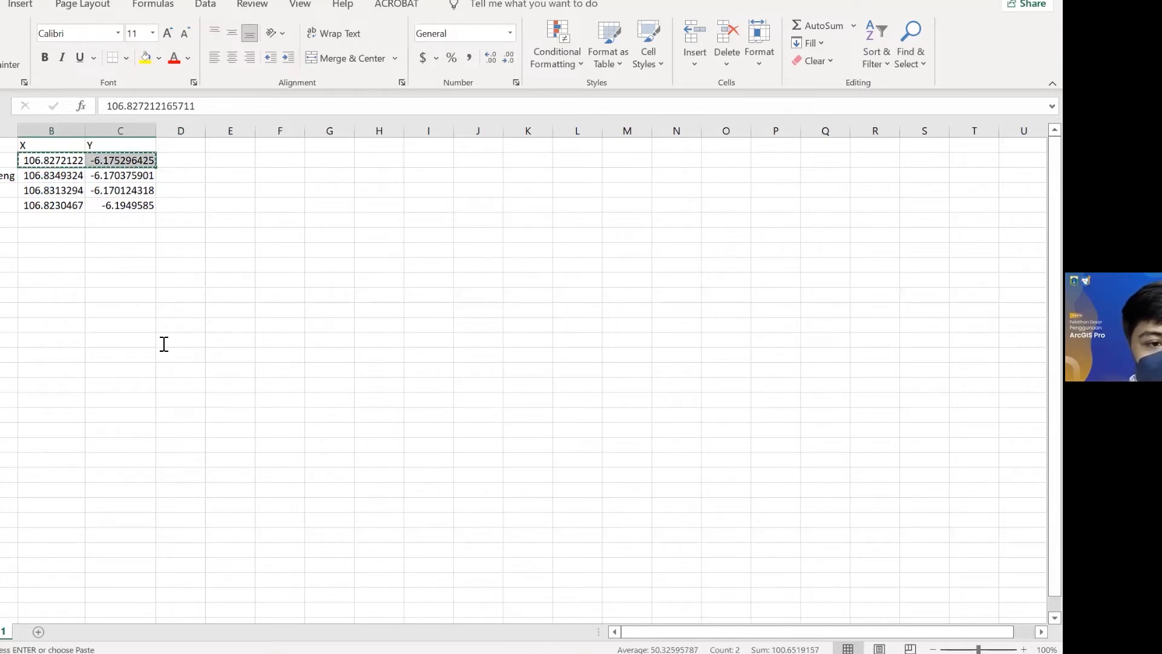
pyautogui.hotkey('alt', 'Tab')
pyautogui.click(54, 238)
pyautogui.hotkey('ctrl', 'v')
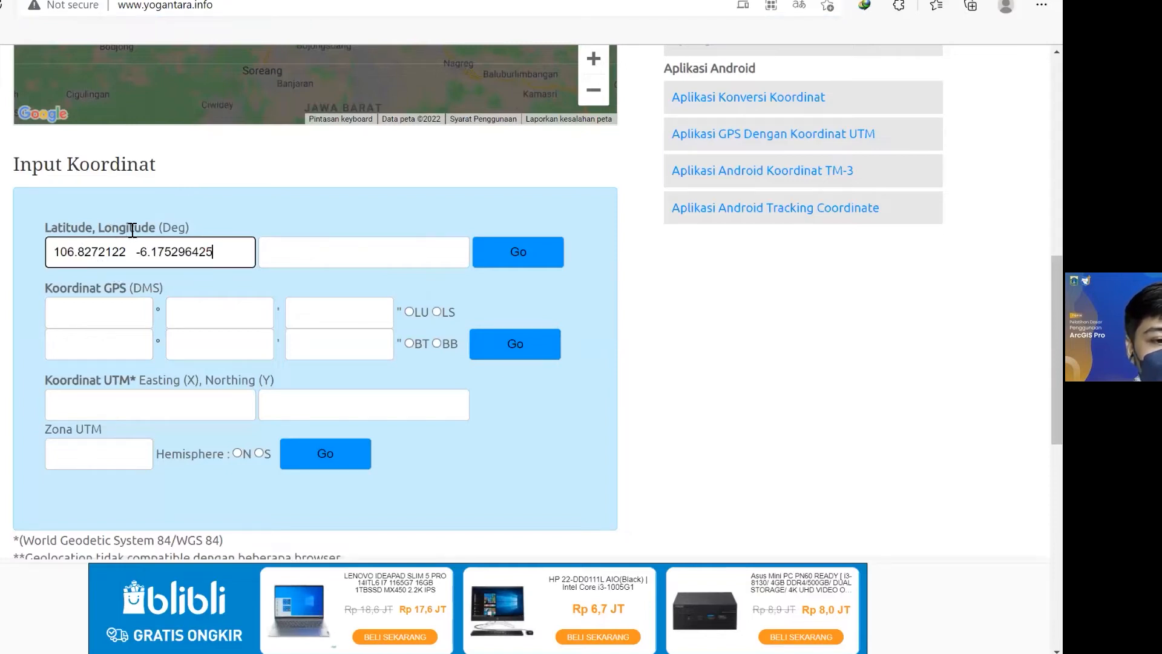
# Step: Move 106.8272122 from the Latitude field into the Longitude field, keeping -6.175296425 as the latitude
pyautogui.moveTo(135, 251); pyautogui.dragTo(48, 251)
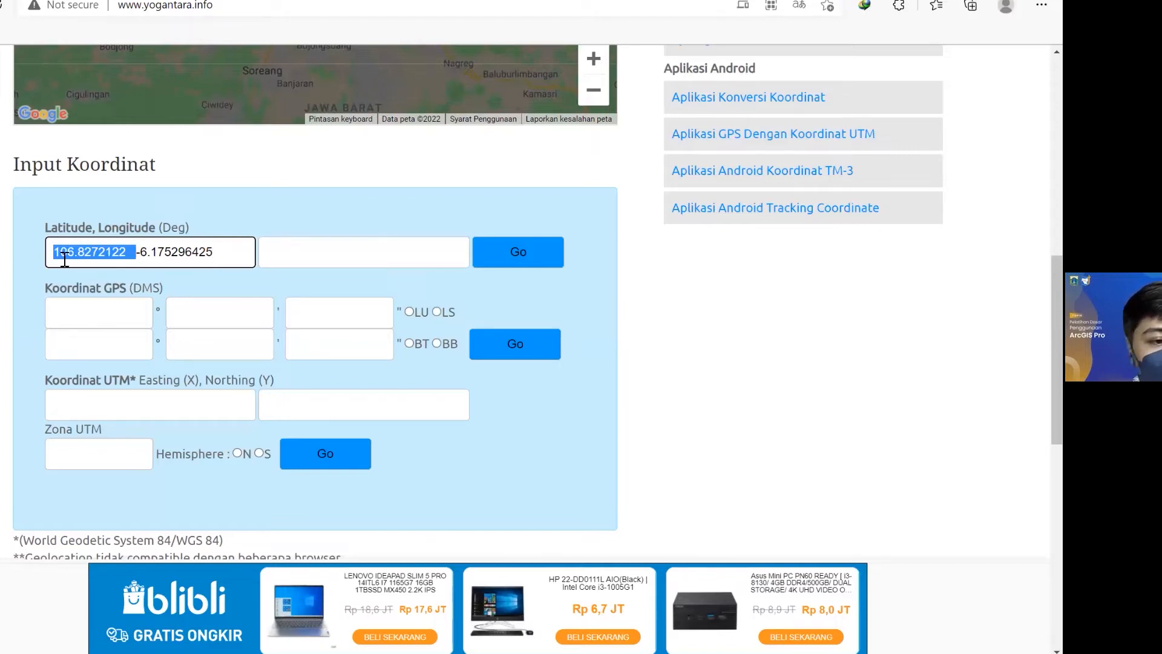
pyautogui.hotkey('ctrl', 'x')
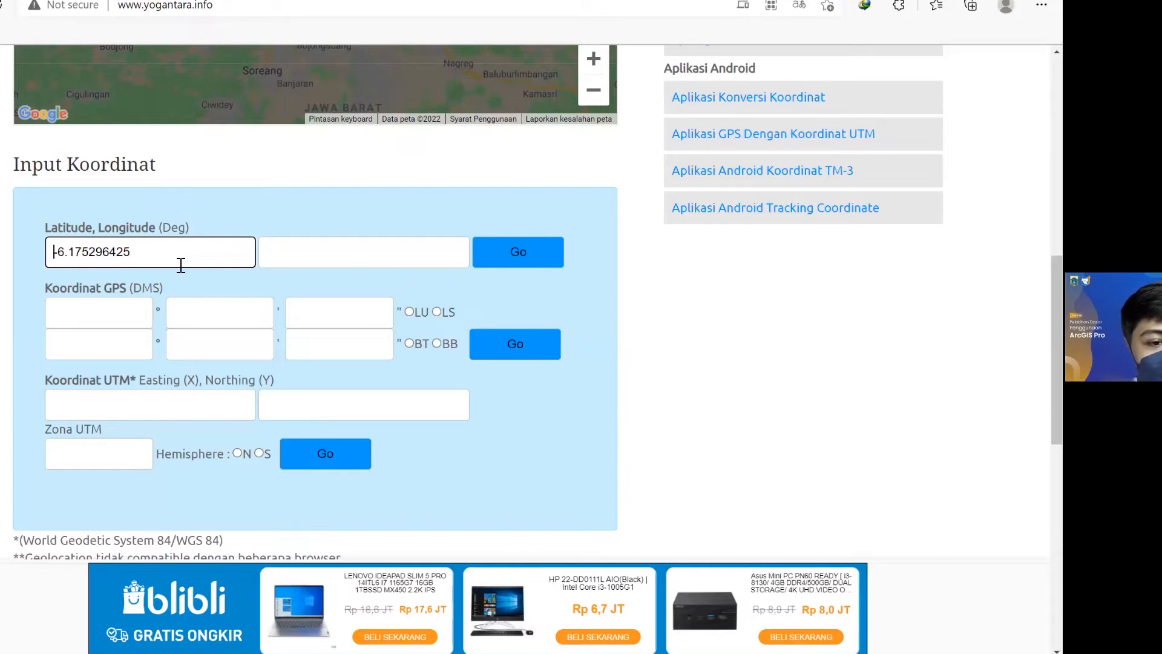
pyautogui.click(298, 257)
pyautogui.hotkey('ctrl', 'v')
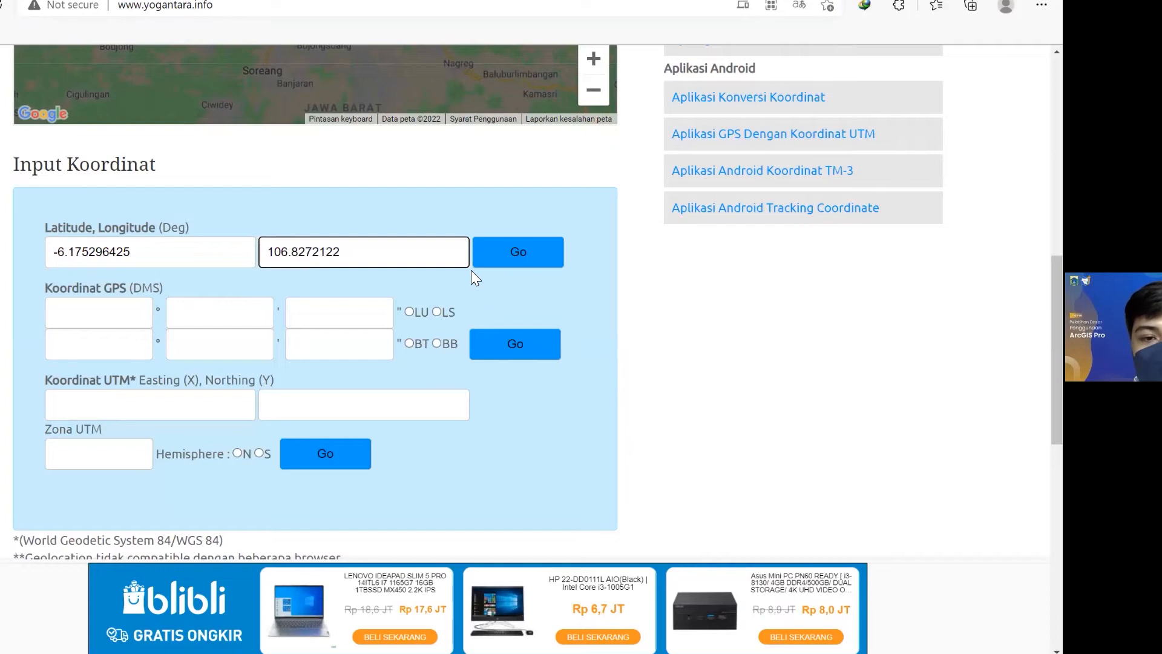
# Step: Convert the first landmark's latitude -6.175296425 and longitude 106.8272122 to DMS and UTM coordinates
pyautogui.click(505, 257)
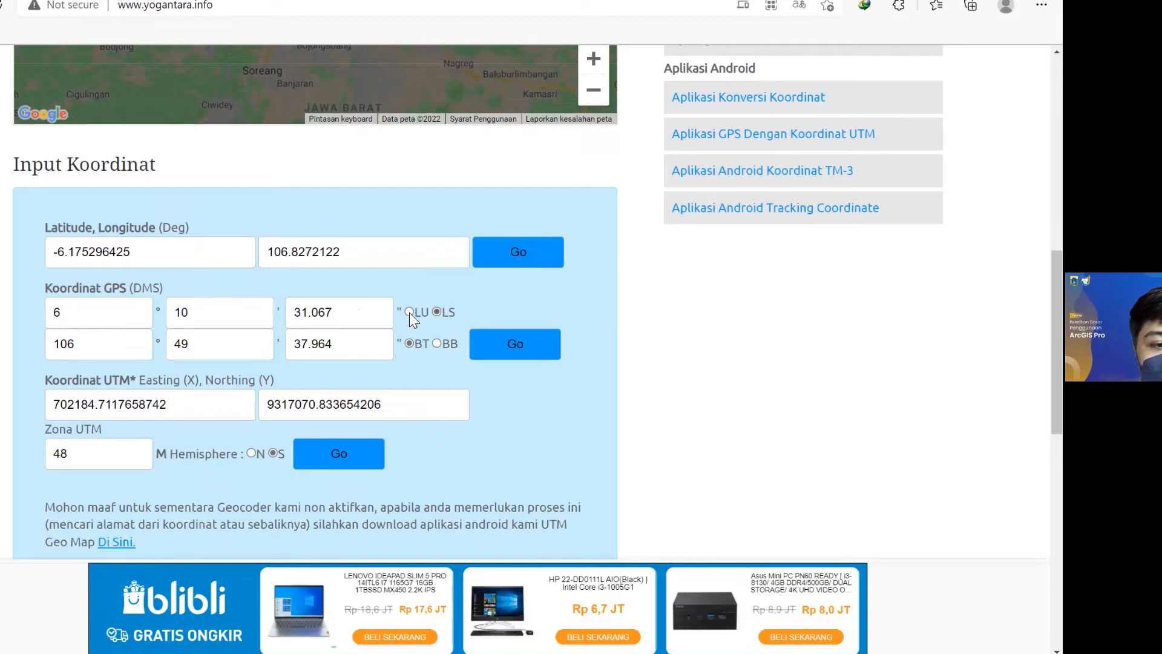
# Step: Try the conversion with a positive latitude of 6.175296425, restore the latitude to -6.175296425 and convert again
pyautogui.click(58, 252)
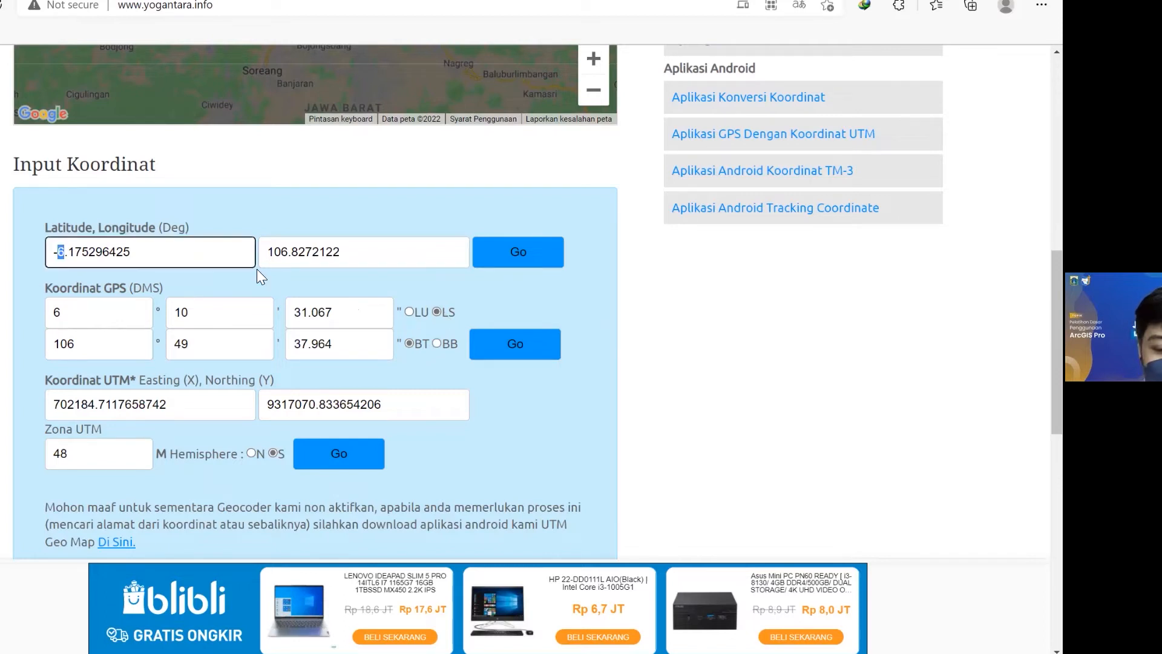
pyautogui.press('BackSpace')
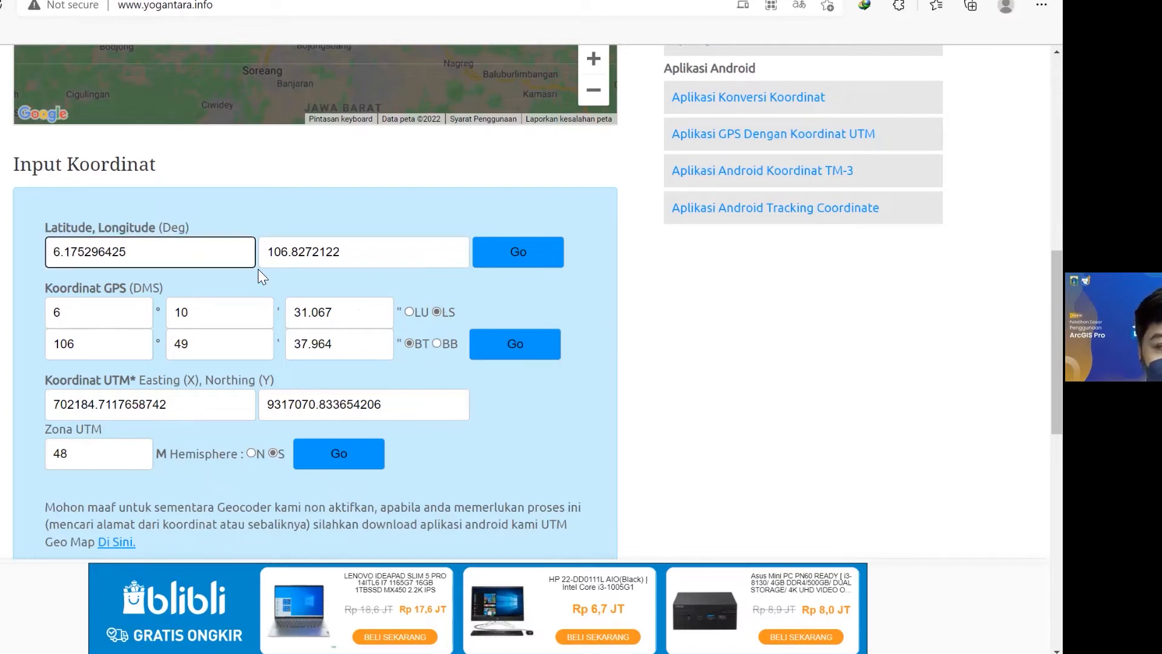
pyautogui.click(554, 242)
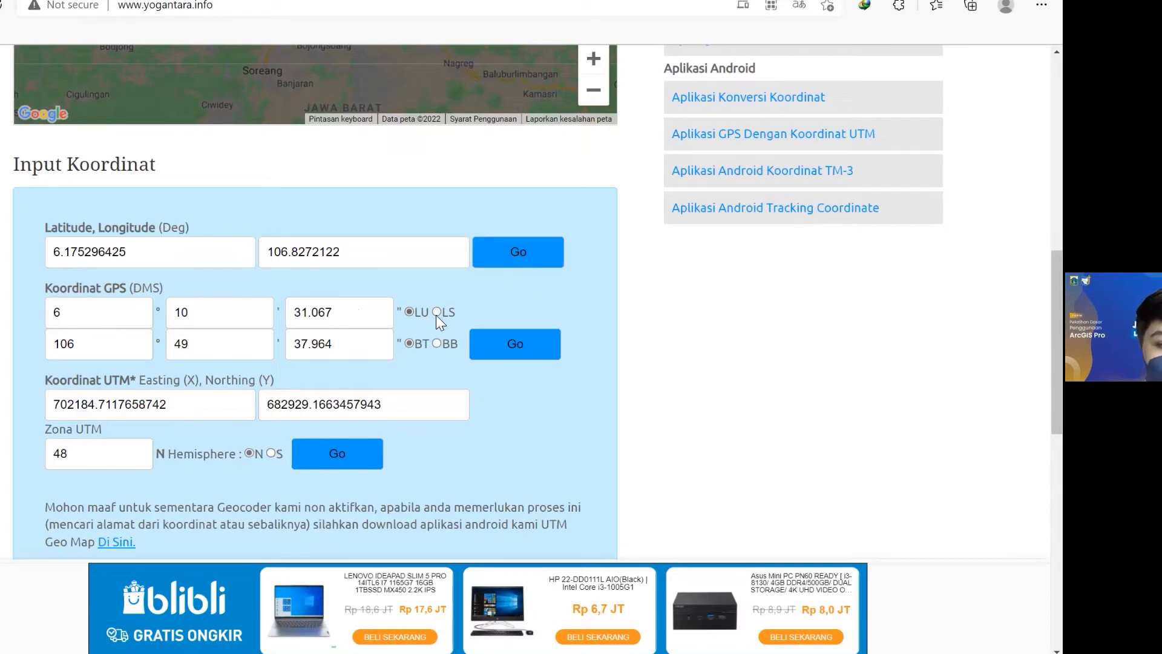
pyautogui.click(56, 255)
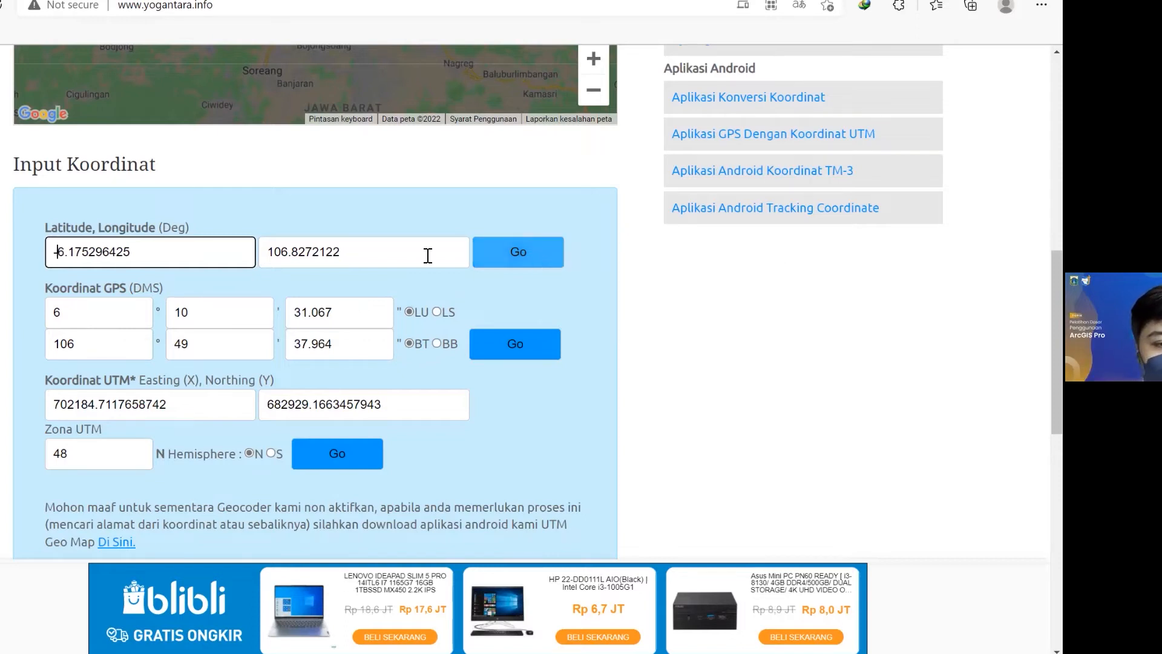
pyautogui.press('Return')
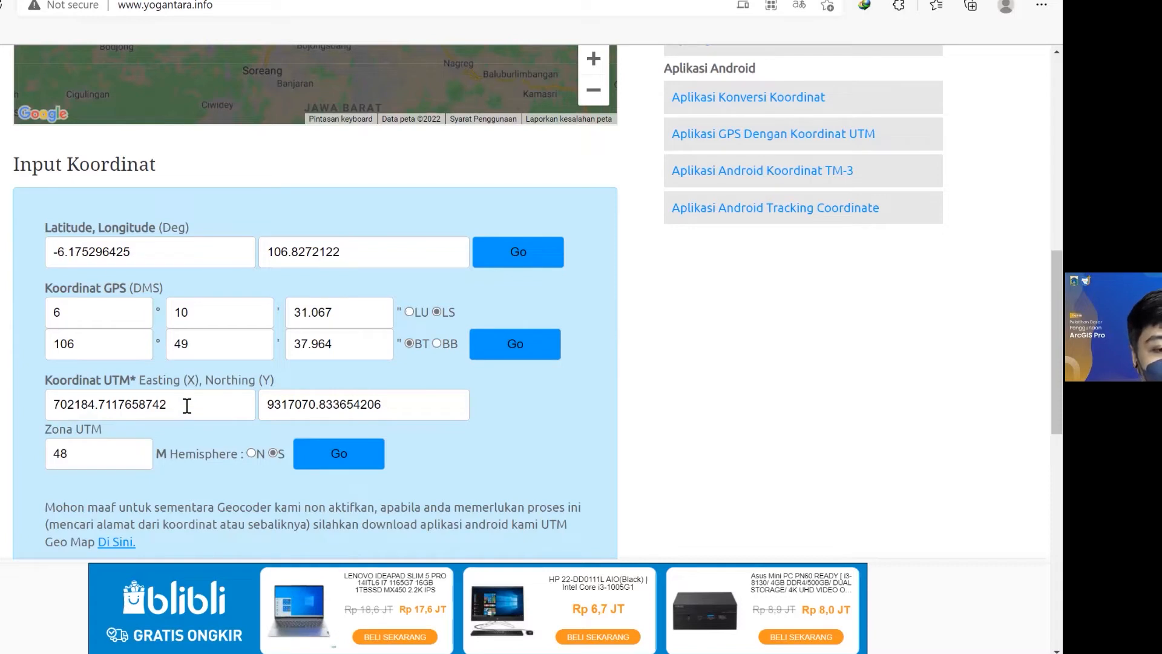
# Step: Copy the first landmark's UTM easting 702184.7117658742 from the converter into cell B2 of the Book2 workbook
pyautogui.moveTo(187, 405); pyautogui.dragTo(45, 394)
pyautogui.hotkey('ctrl', 'c')
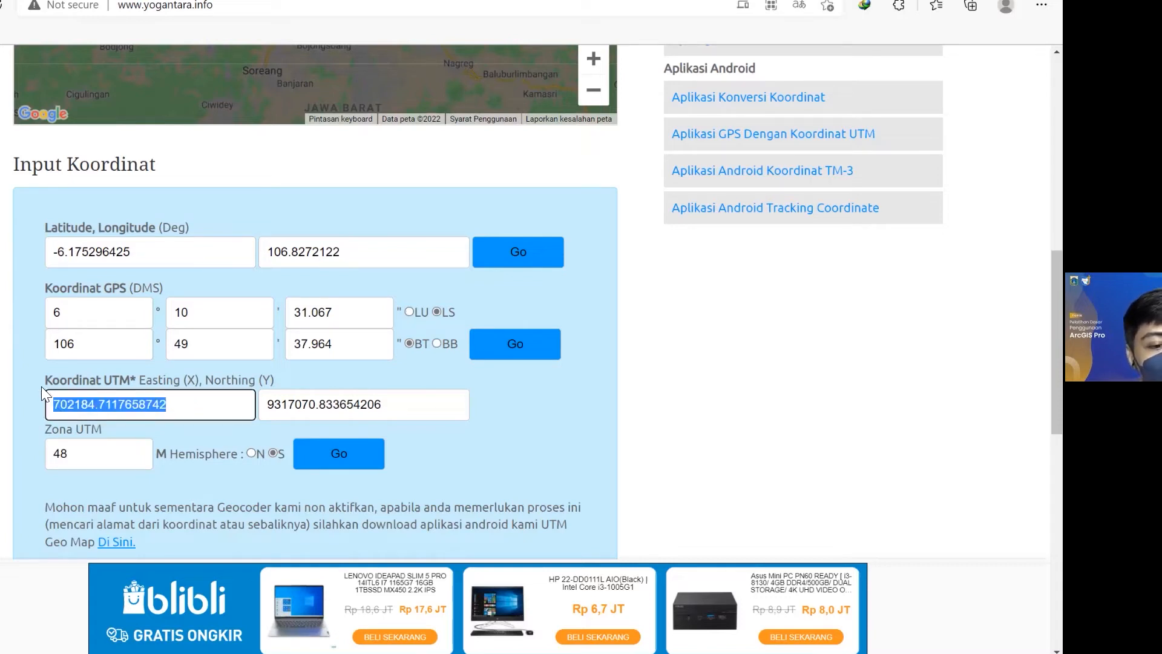
pyautogui.click(463, 653)
pyautogui.click(548, 590)
pyautogui.hotkey('alt', 'Tab')
pyautogui.click(194, 174)
pyautogui.press('Up')
pyautogui.press('Left')
pyautogui.press('Left')
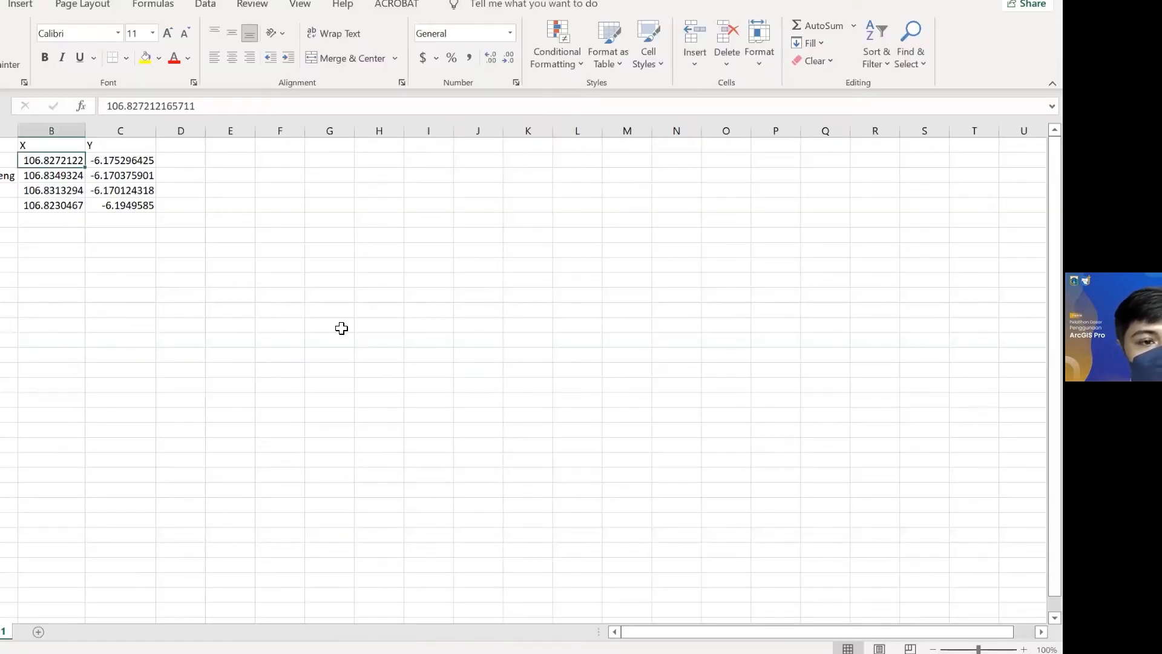
pyautogui.hotkey('ctrl', 'v')
# Step: Copy the first landmark's UTM northing 9317070.833654206 from the converter into cell C2 of the Book2 workbook
pyautogui.moveTo(355, 648)
pyautogui.click(311, 573)
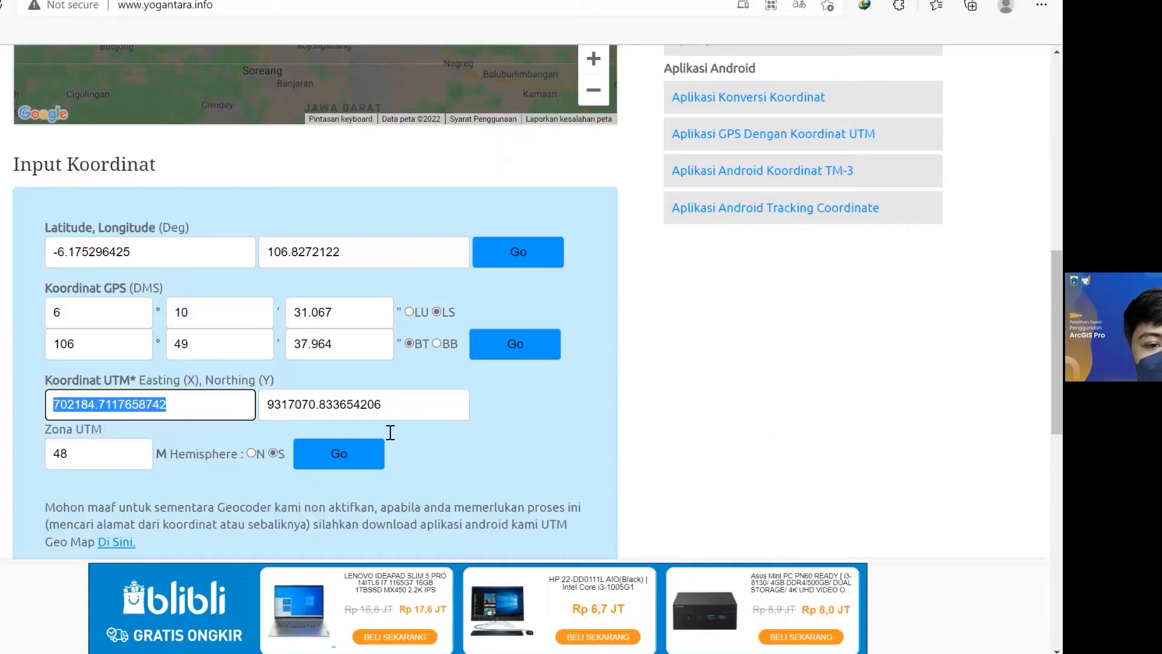
pyautogui.click(411, 404)
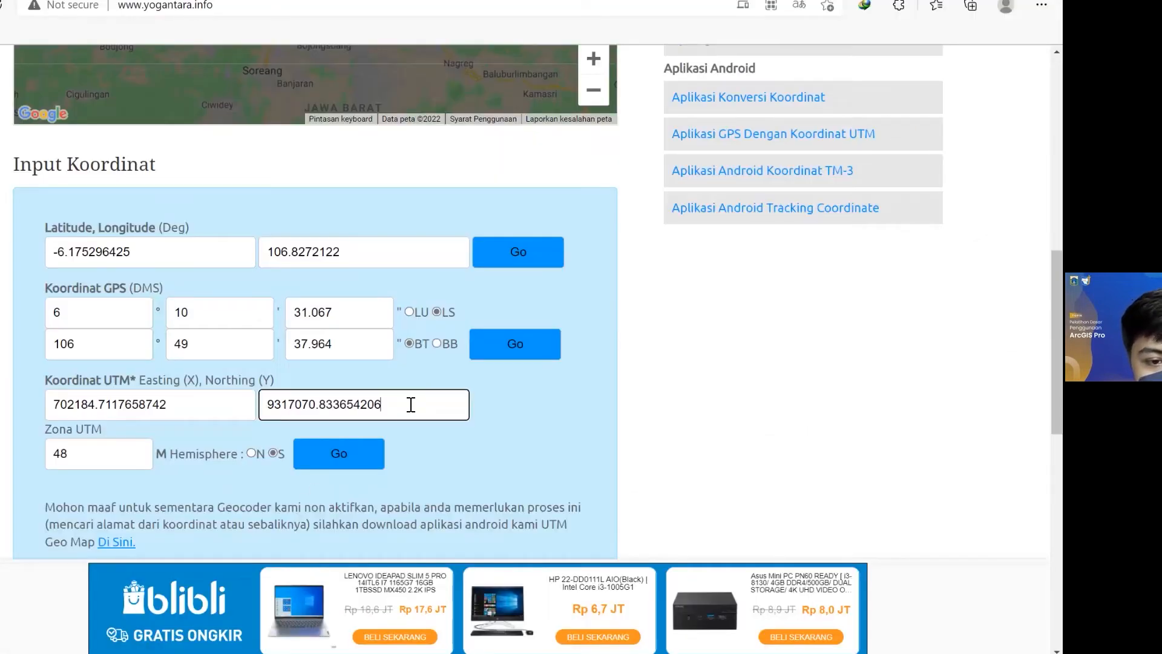
pyautogui.doubleClick(344, 411)
pyautogui.hotkey('ctrl', 'c')
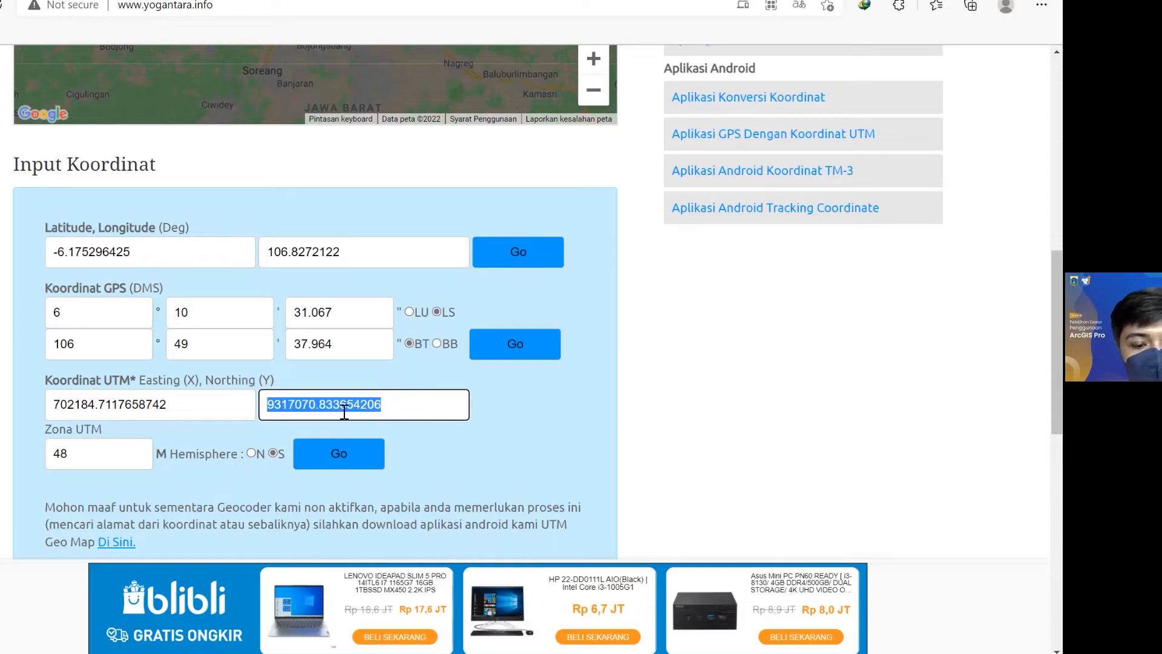
pyautogui.click(545, 644)
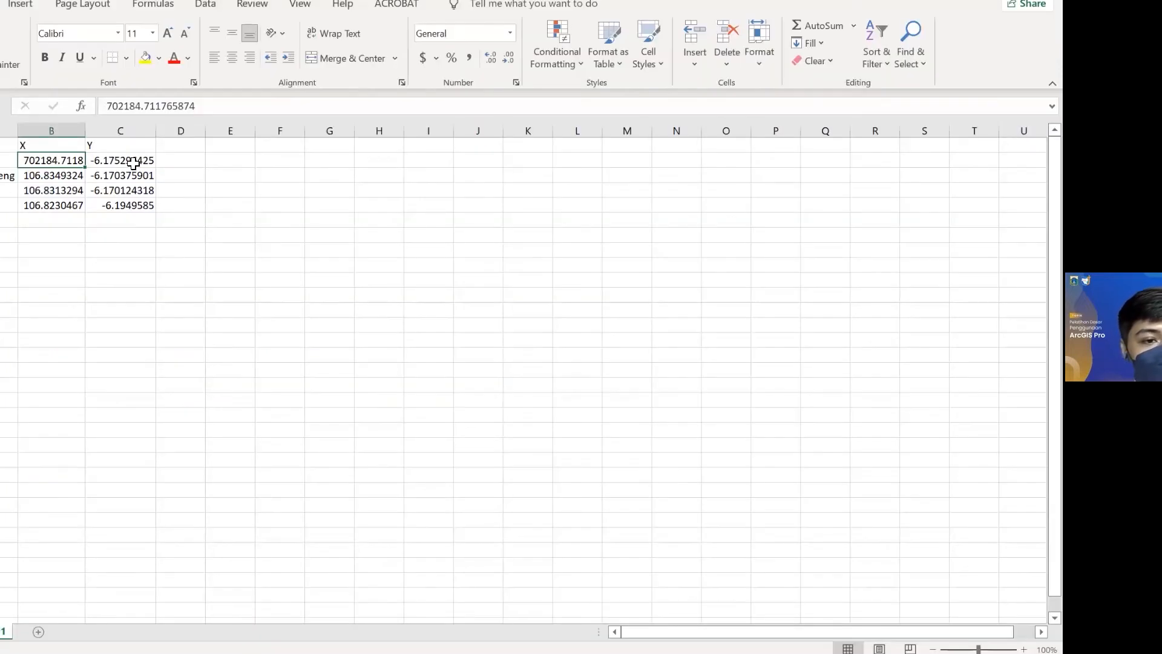
pyautogui.click(135, 161)
pyautogui.hotkey('ctrl', 'v')
pyautogui.click(274, 235)
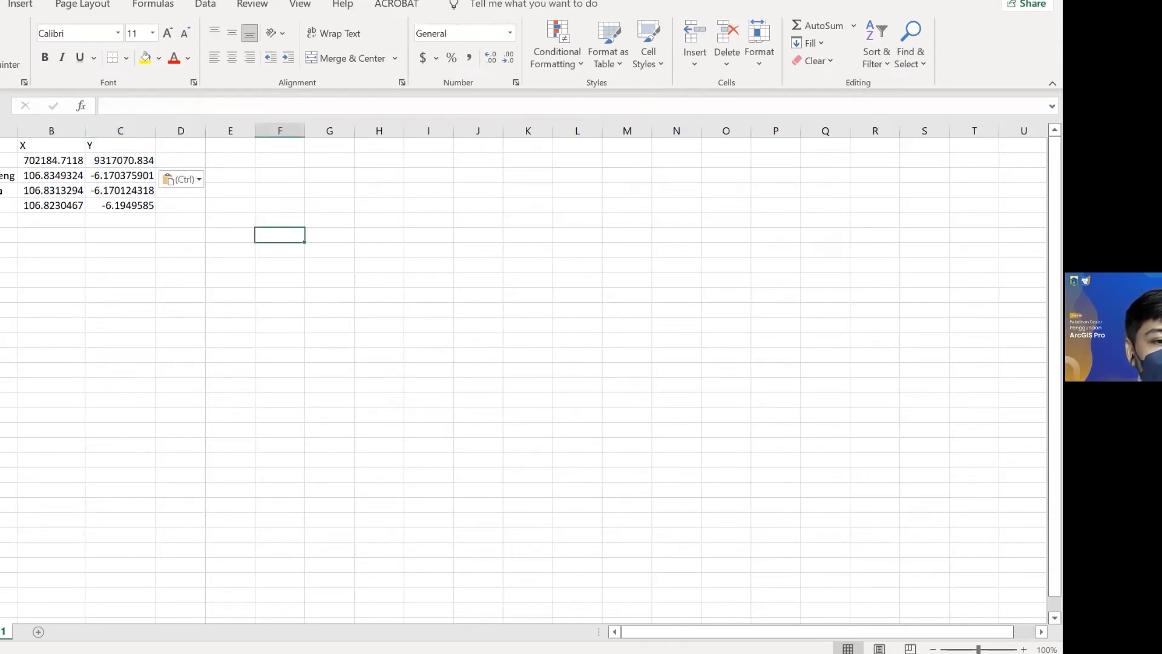
# Step: Copy the second landmark's X and Y values from Excel into the converter's Latitude field
pyautogui.moveTo(75, 180); pyautogui.dragTo(109, 175)
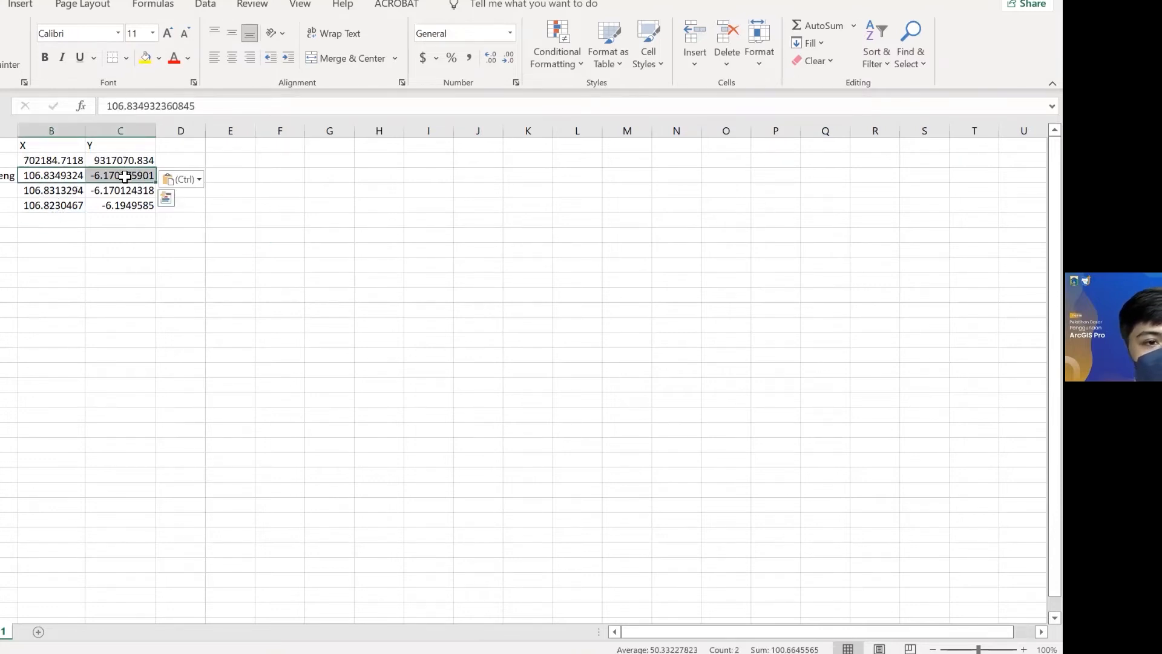
pyautogui.hotkey('ctrl', 'c')
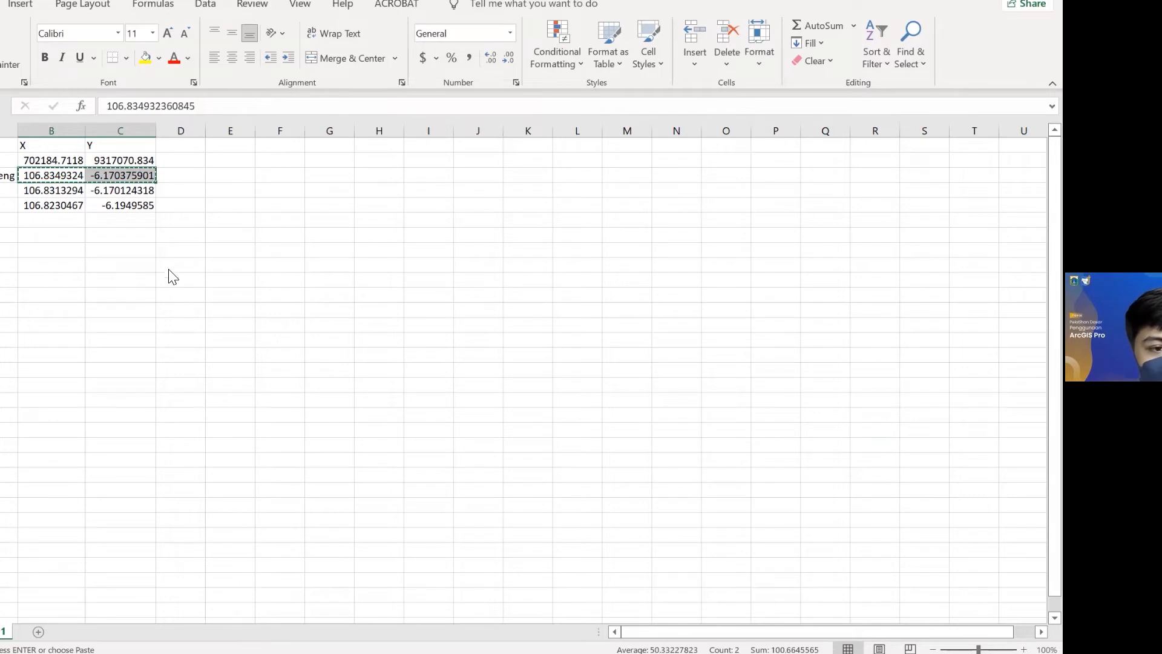
pyautogui.hotkey('alt', 'Tab')
pyautogui.hotkey('ctrl', 'v')
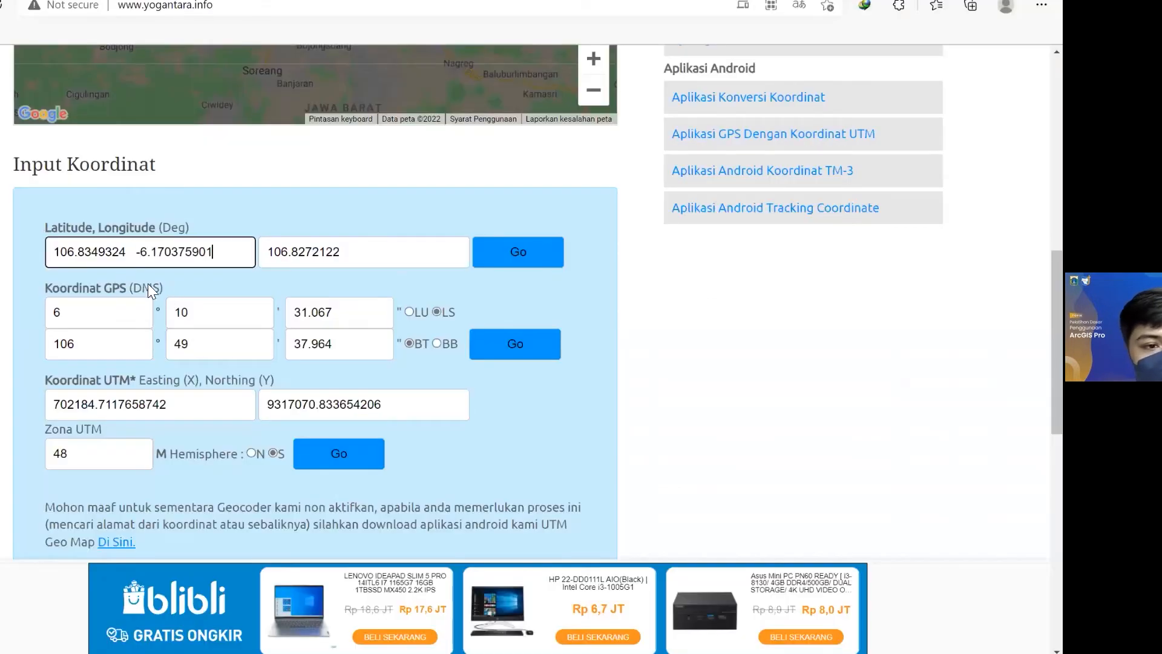
# Step: Move 106.8349324 into the Longitude field, keep -6.170375901 as the latitude, and convert the second landmark's coordinates
pyautogui.moveTo(137, 254); pyautogui.dragTo(20, 222)
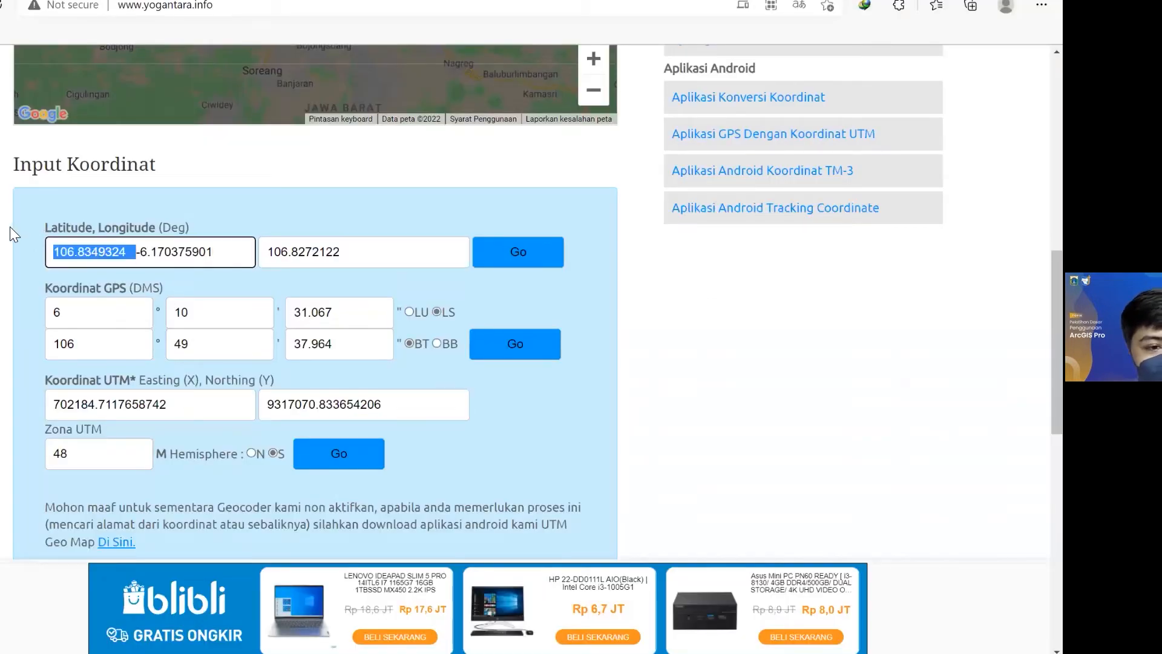
pyautogui.press('BackSpace')
pyautogui.click(293, 251)
pyautogui.hotkey('ctrl', 'a')
pyautogui.hotkey('ctrl', 'v')
pyautogui.click(505, 251)
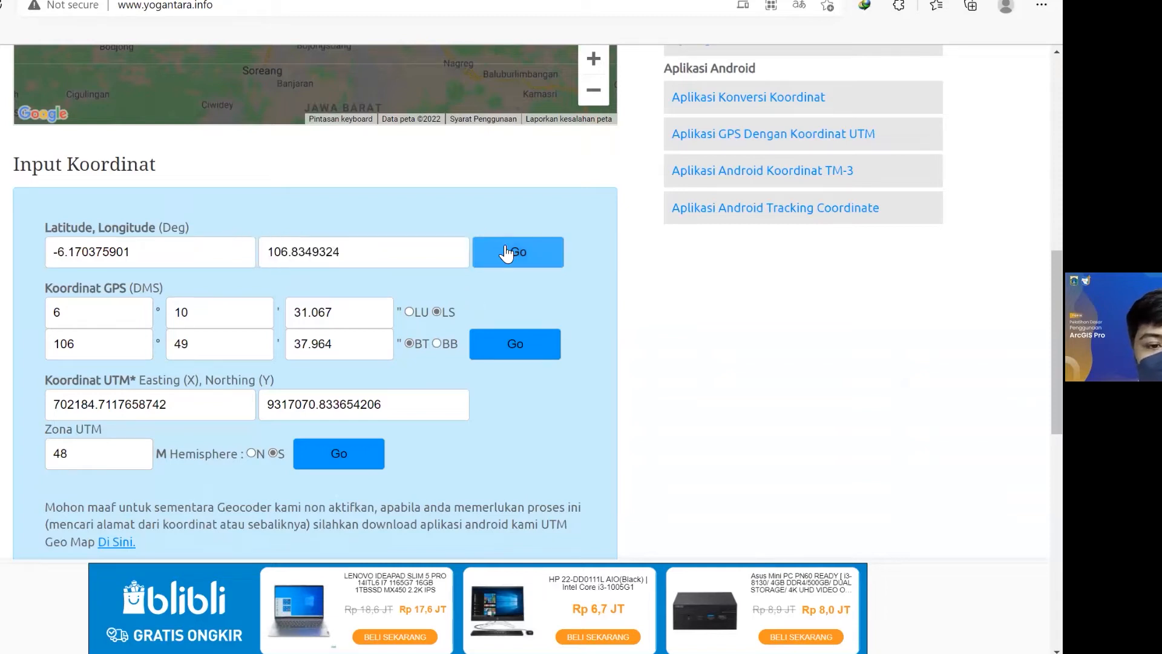
# Step: Copy the second landmark's UTM easting 703041.1288587332 from the converter into cell B3 of Book2
pyautogui.moveTo(187, 406); pyautogui.dragTo(35, 374)
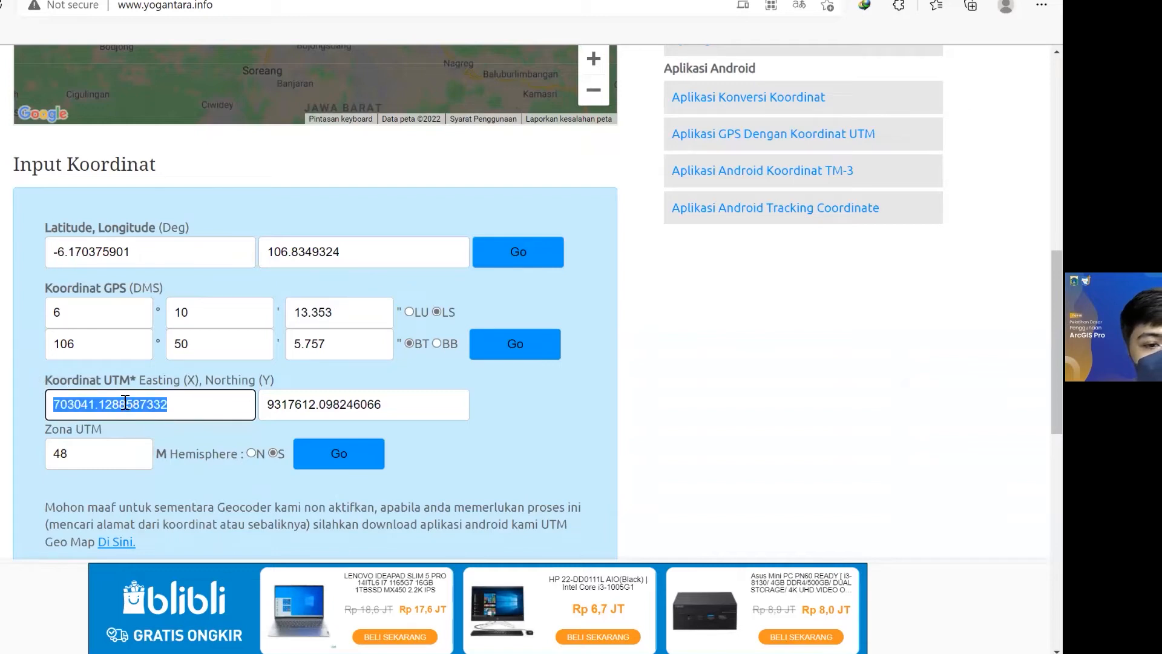
pyautogui.click(499, 653)
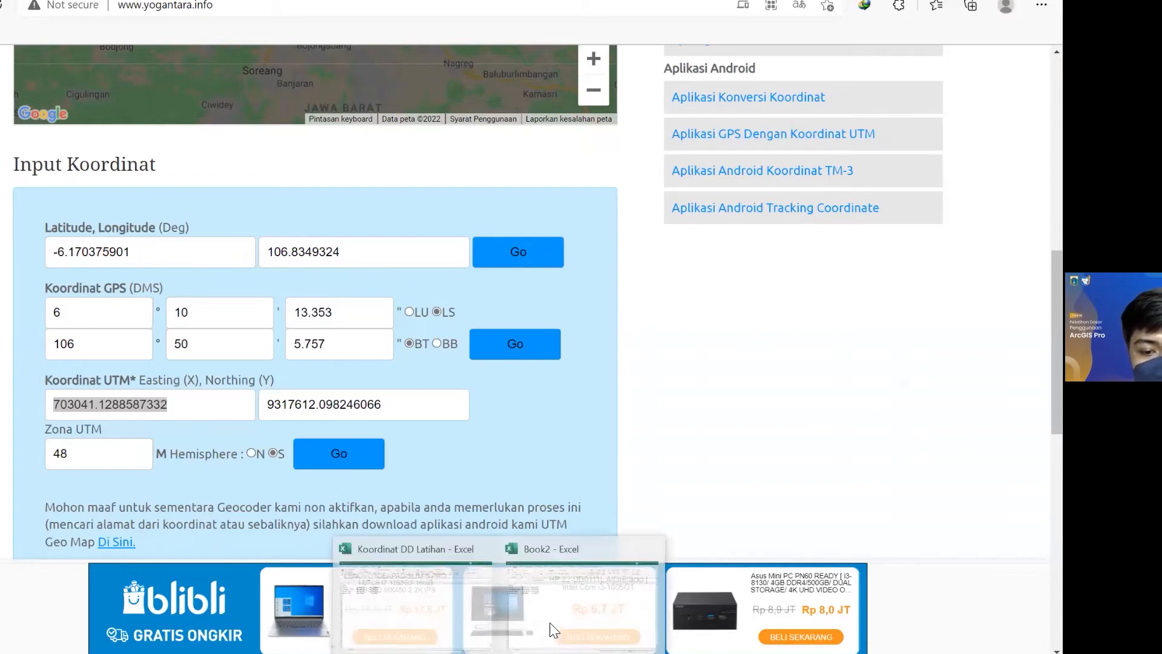
pyautogui.click(552, 629)
pyautogui.click(58, 176)
pyautogui.hotkey('ctrl', 'v')
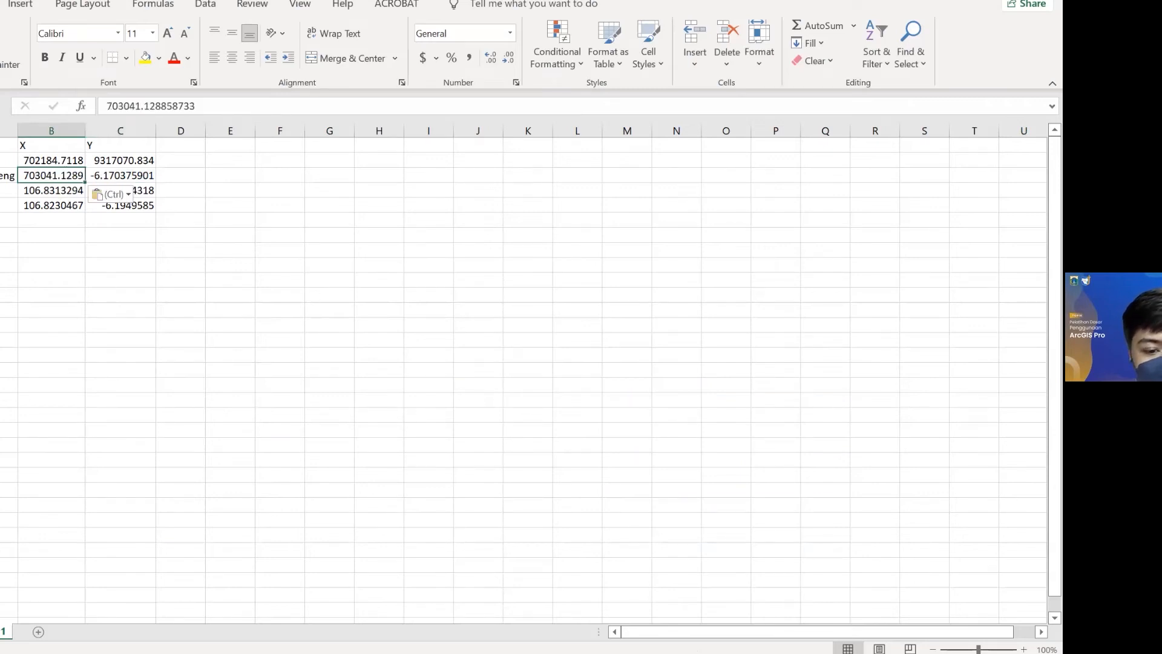
# Step: Copy the second landmark's UTM northing 9317612.098246066 from the converter into cell C3 of Book2
pyautogui.hotkey('alt', 'Tab')
pyautogui.moveTo(393, 404); pyautogui.dragTo(249, 395)
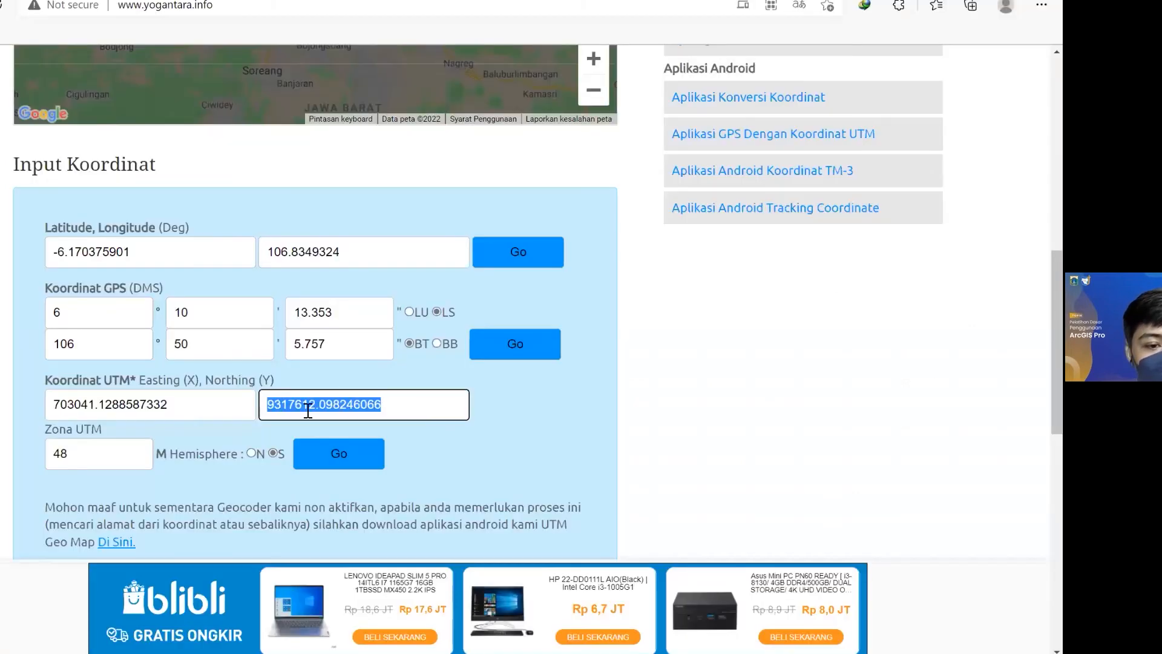
pyautogui.click(569, 618)
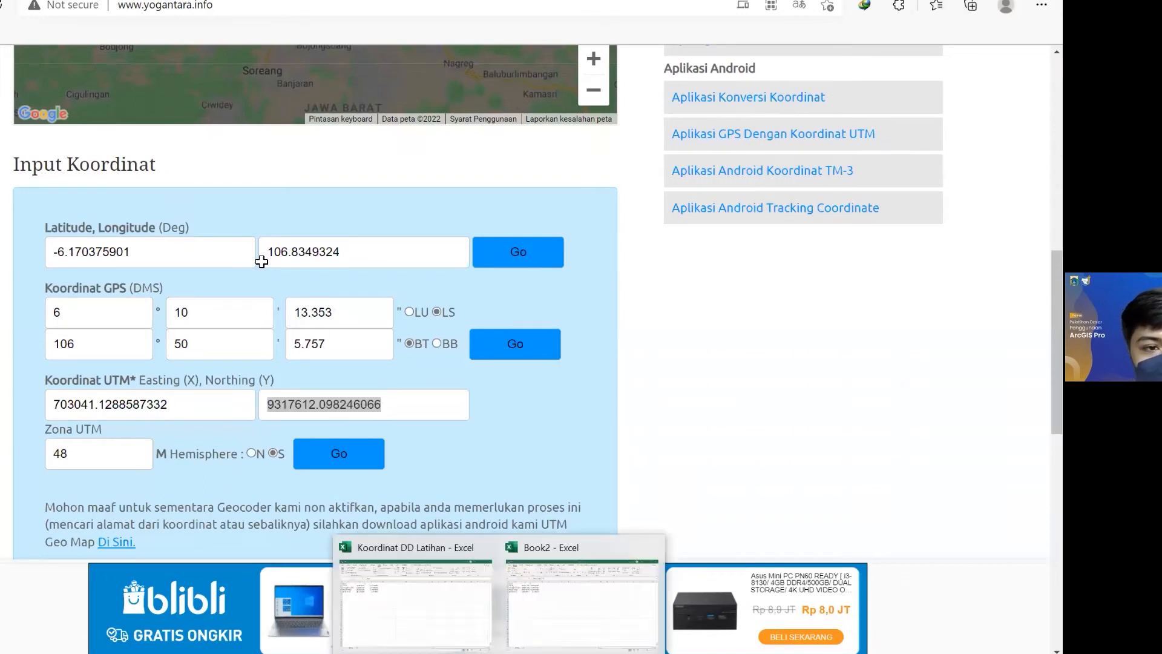
pyautogui.click(129, 177)
pyautogui.write('9317612.098246066')
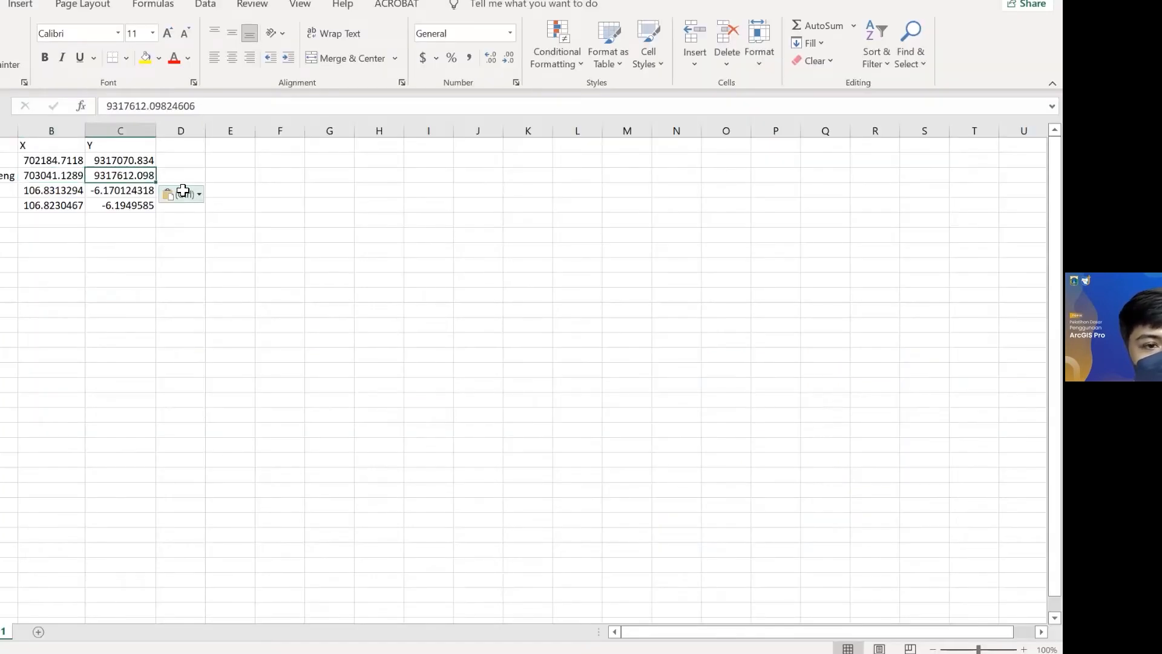
# Step: Copy the third landmark's X and Y values from Excel into the converter's Latitude field, replacing its contents
pyautogui.click(68, 193)
pyautogui.moveTo(68, 192); pyautogui.dragTo(97, 193)
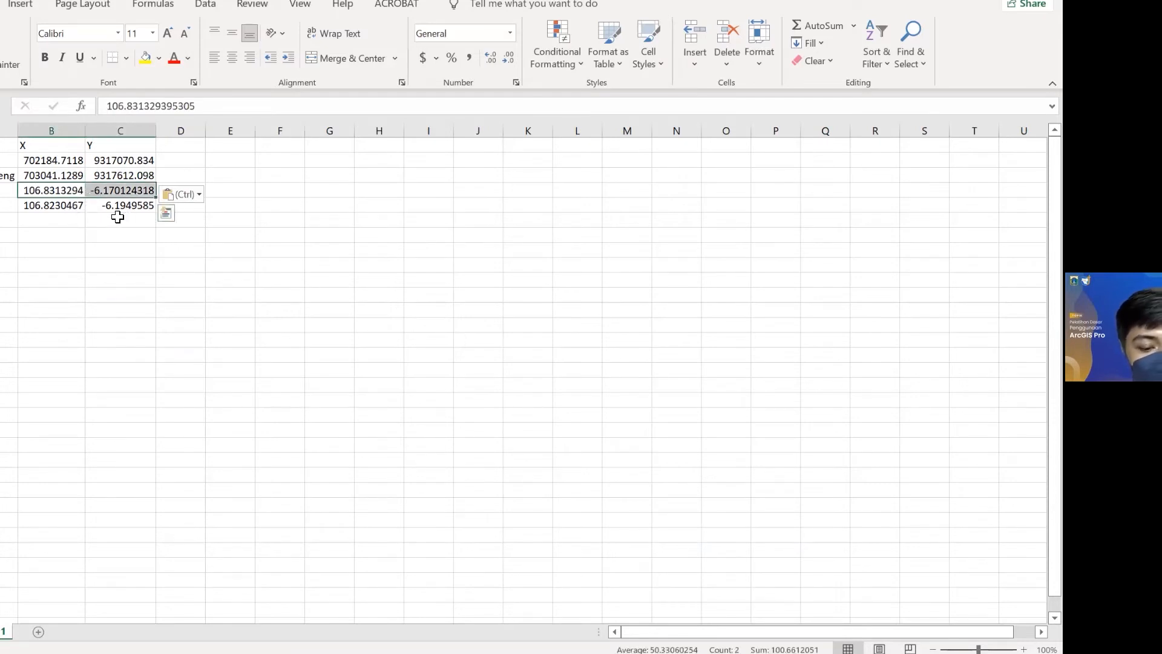
pyautogui.hotkey('ctrl', 'c')
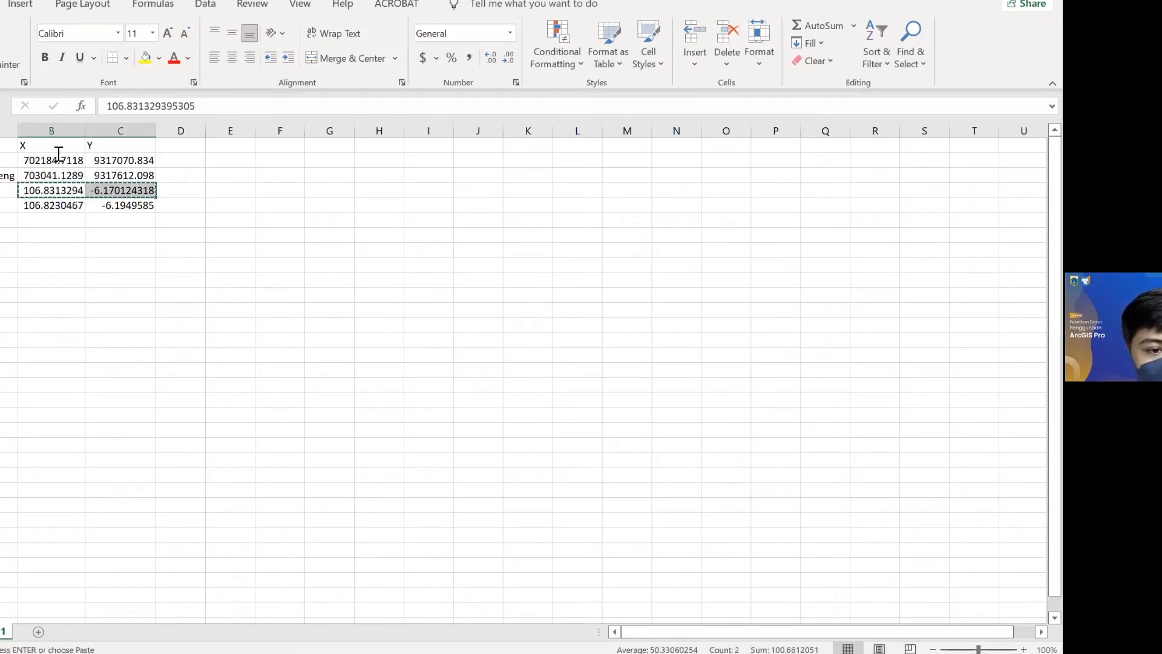
pyautogui.hotkey('alt', 'Tab')
pyautogui.tripleClick(156, 251)
pyautogui.hotkey('ctrl', 'v')
# Step: Set the longitude to 106.831329 using the value pasted with the latitude, keep latitude -6.170124318, and convert the third landmark's coordinates
pyautogui.moveTo(137, 251); pyautogui.dragTo(54, 250)
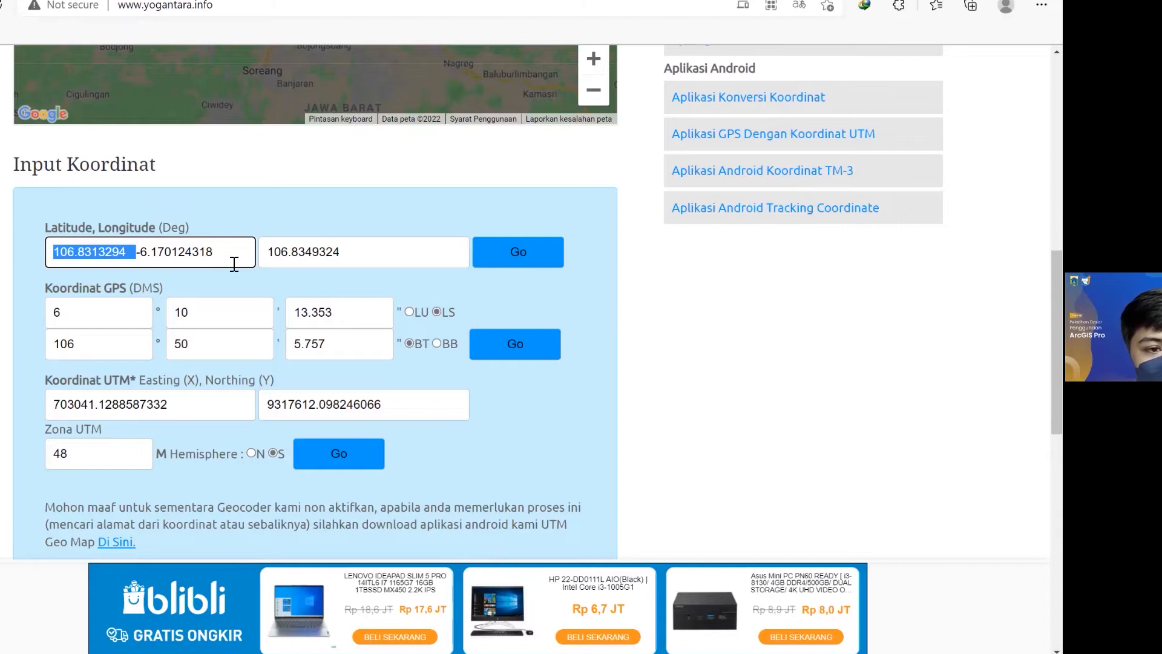
pyautogui.hotkey('ctrl', 'x')
pyautogui.press('Tab')
pyautogui.hotkey('ctrl', 'v')
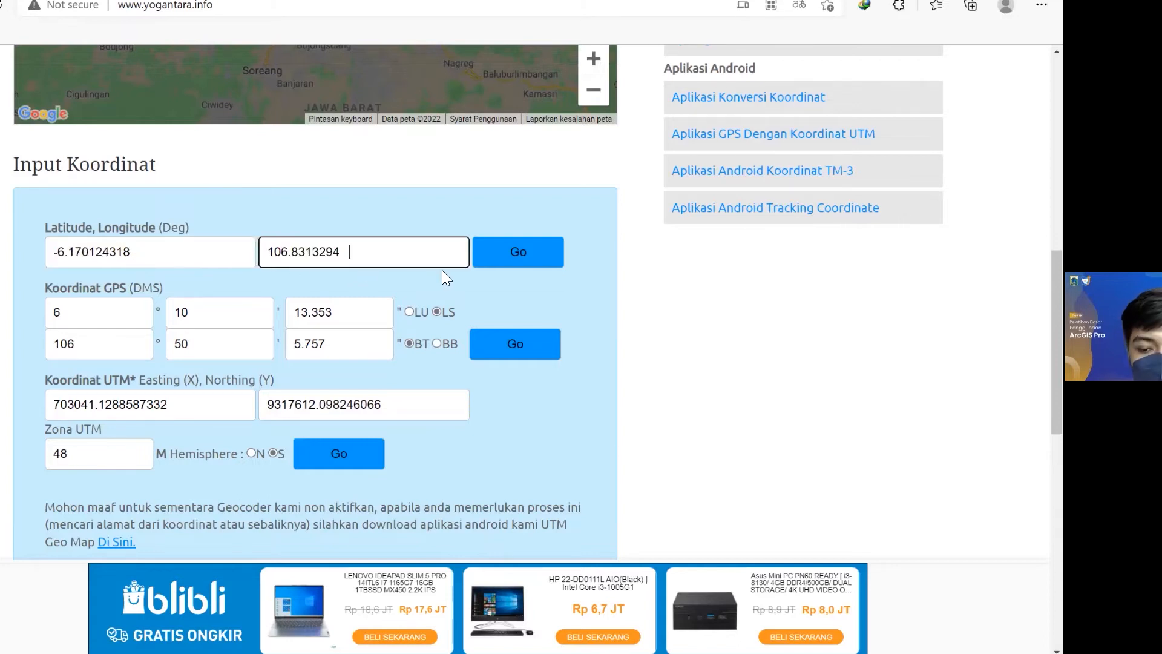
pyautogui.press('BackSpace')
pyautogui.press('BackSpace')
pyautogui.click(519, 259)
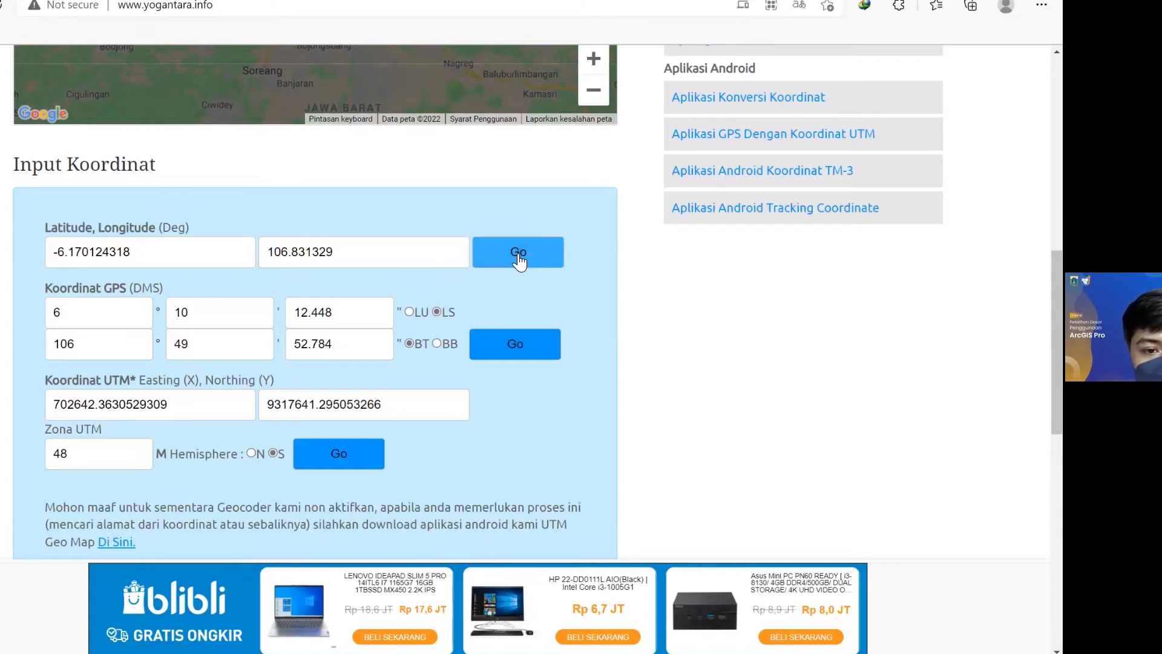
# Step: Copy the third landmark's UTM easting 702642.3630529309 from the converter into cell B4 of Book2
pyautogui.click(161, 407)
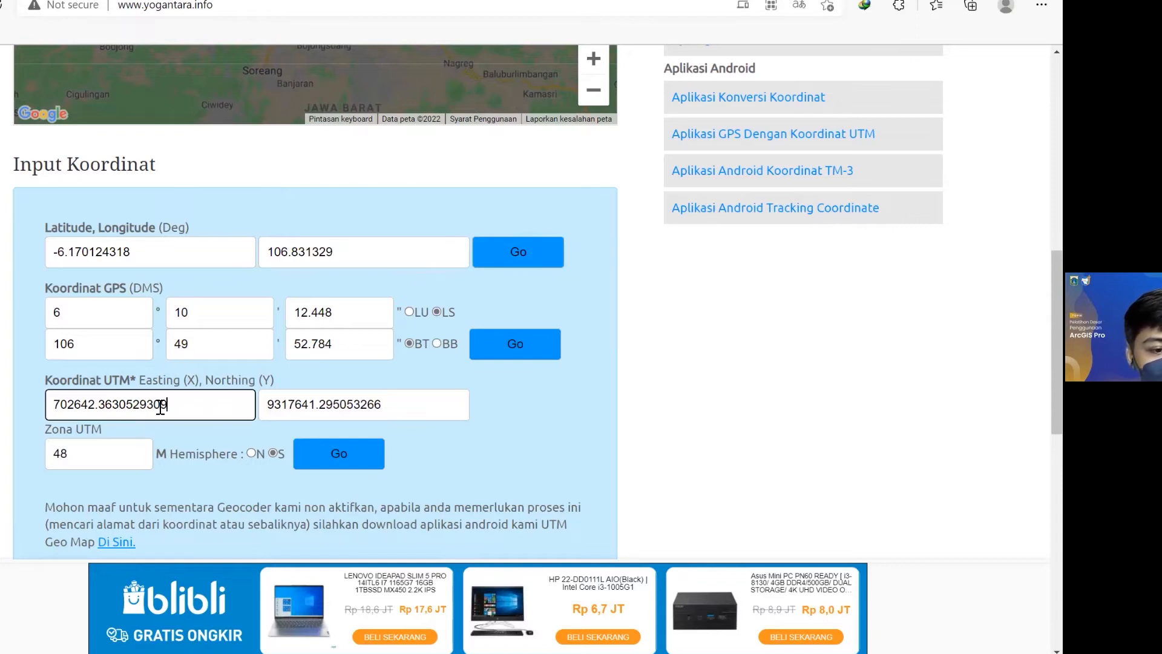
pyautogui.hotkey('ctrl', 'a')
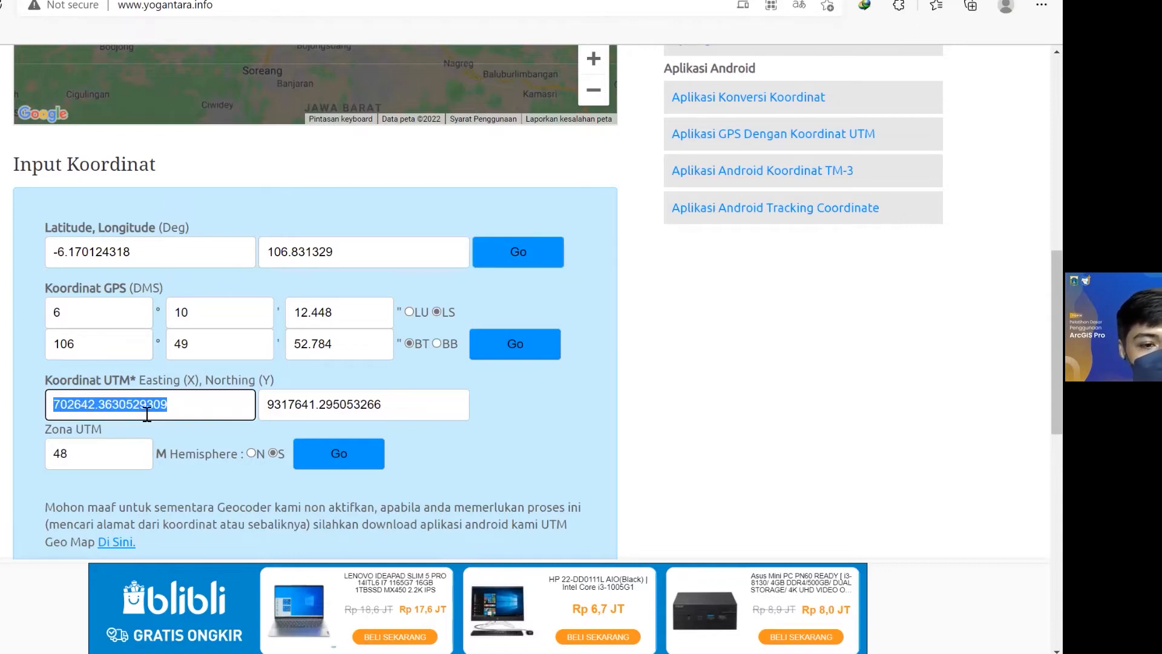
pyautogui.click(498, 653)
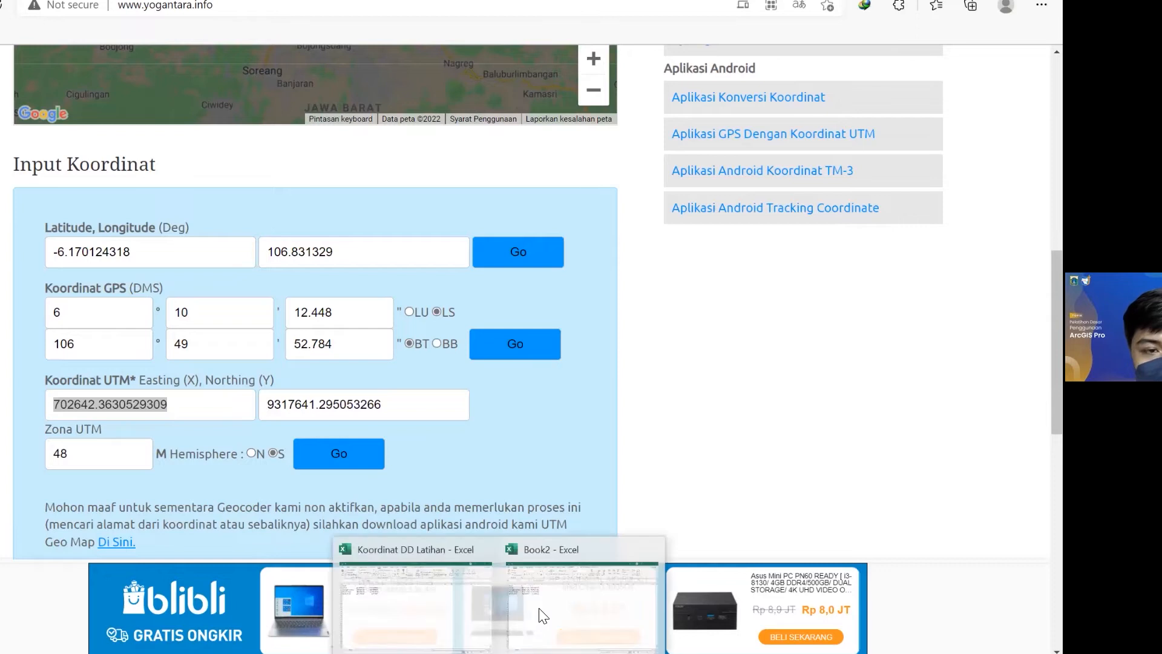
pyautogui.click(543, 616)
pyautogui.click(70, 190)
pyautogui.hotkey('ctrl', 'v')
# Step: Copy the third landmark's UTM northing 9317641.295053266 from the converter into cell C4 of Book2
pyautogui.click(132, 191)
pyautogui.click(377, 652)
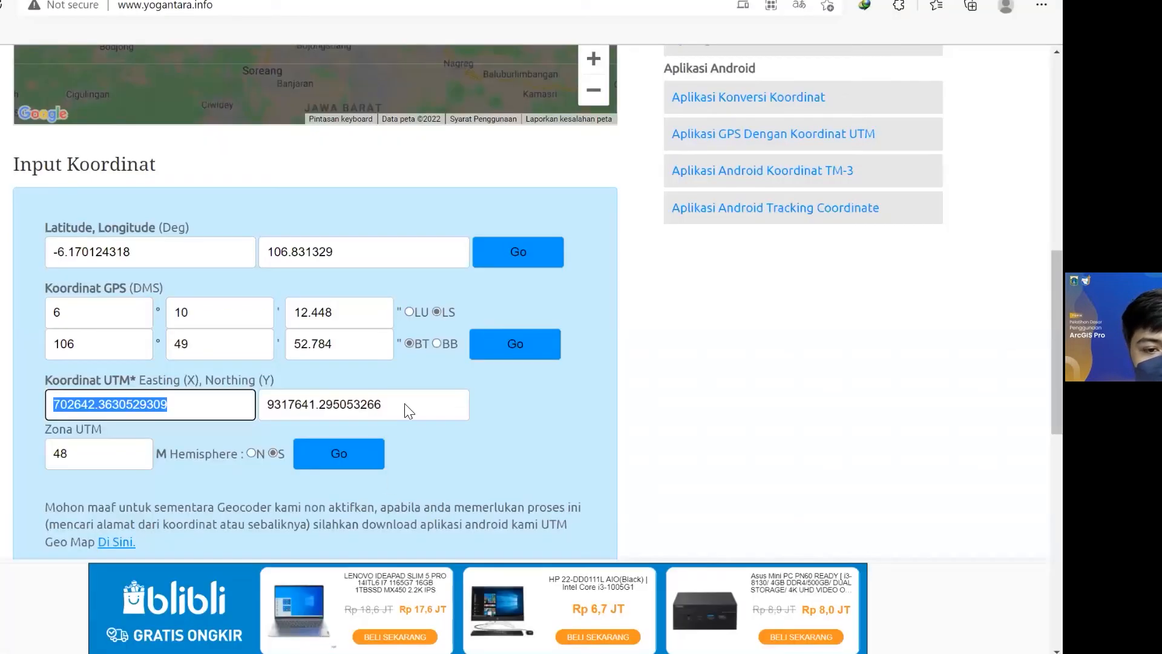
pyautogui.moveTo(409, 411); pyautogui.dragTo(264, 404)
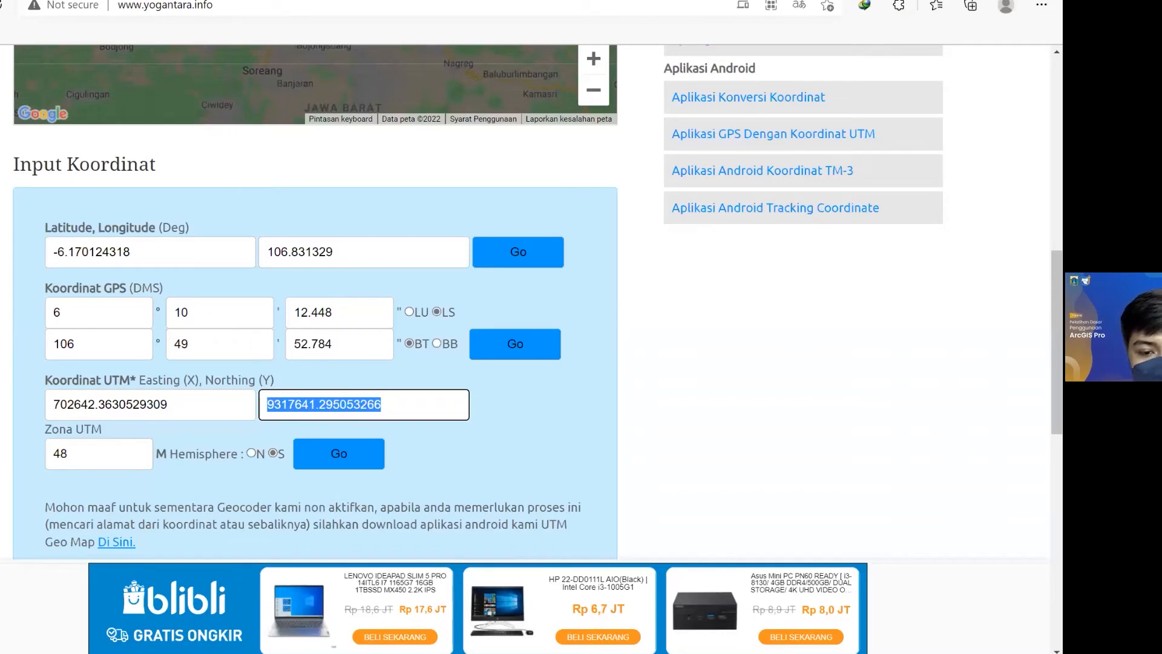
pyautogui.hotkey('ctrl', 'c')
pyautogui.click(543, 616)
pyautogui.hotkey('ctrl', 'v')
# Step: Copy the fourth landmark's X and Y values from Book2 into the converter's Latitude field, replacing its contents
pyautogui.click(54, 206)
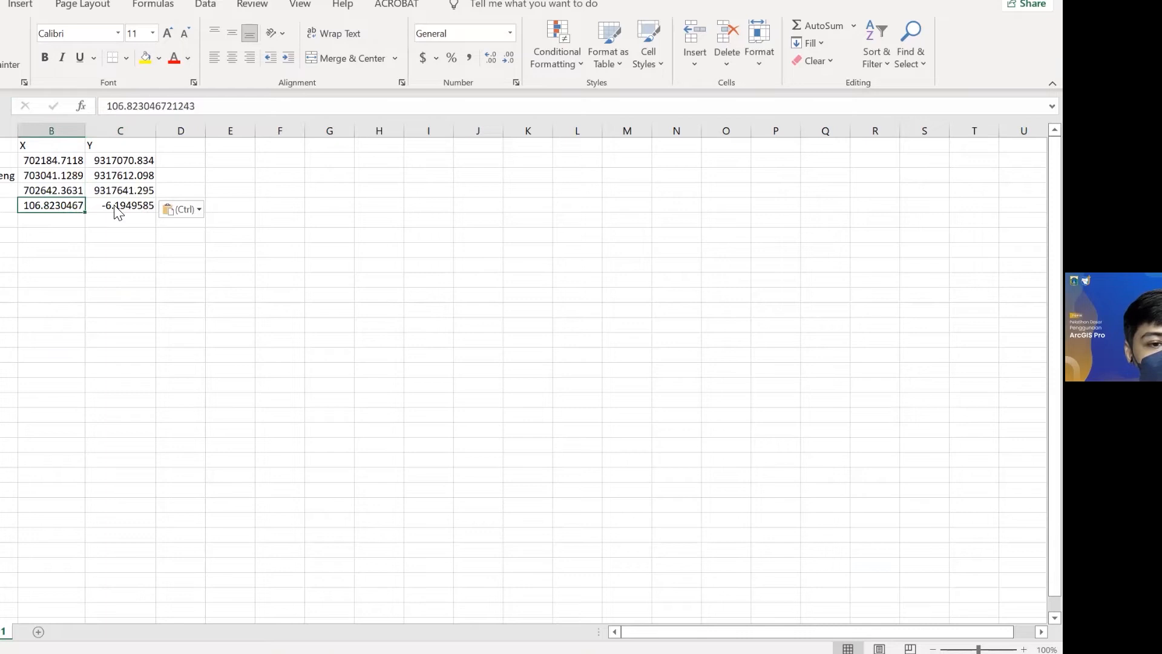
pyautogui.keyDown('shift'); pyautogui.click(113, 205); pyautogui.keyUp('shift')
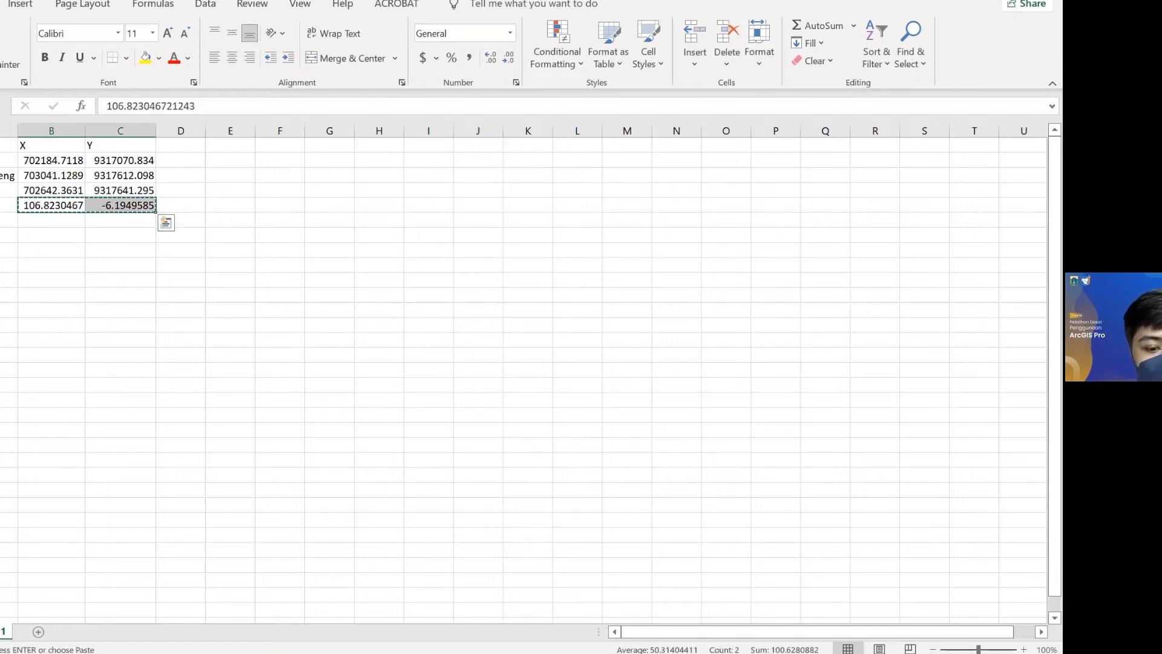
pyautogui.hotkey('ctrl', 'c')
pyautogui.hotkey('alt', 'Tab')
pyautogui.click(158, 253)
pyautogui.hotkey('ctrl', 'a')
pyautogui.hotkey('ctrl', 'v')
pyautogui.moveTo(137, 253); pyautogui.dragTo(53, 253)
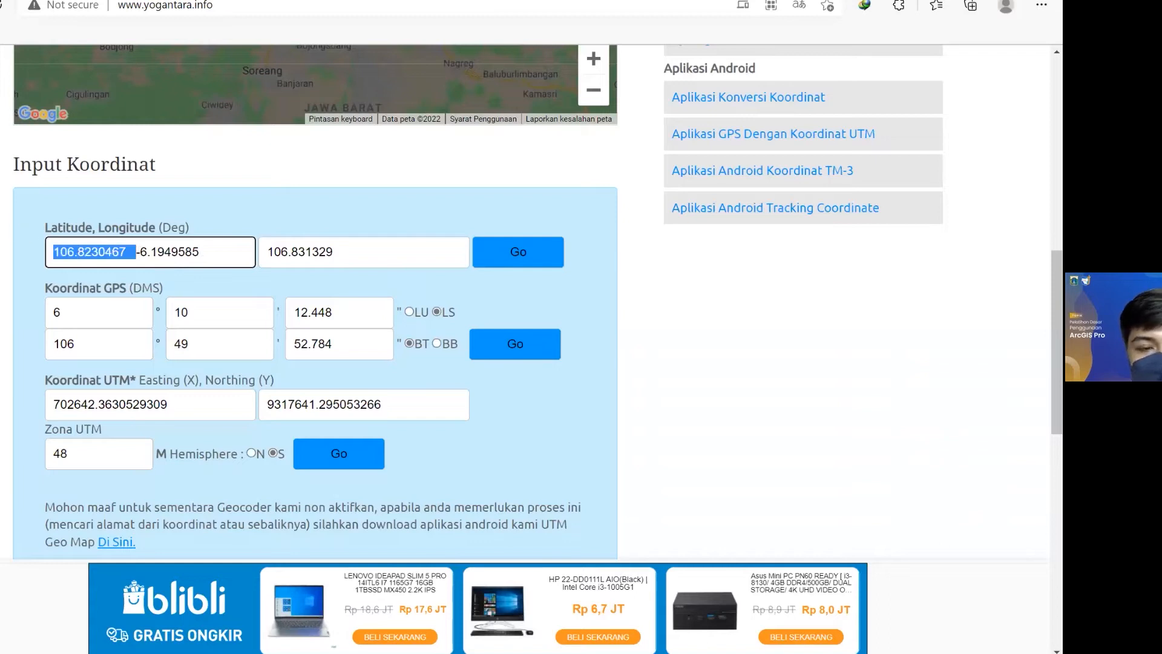
pyautogui.hotkey('ctrl', 'x')
pyautogui.doubleClick(375, 254)
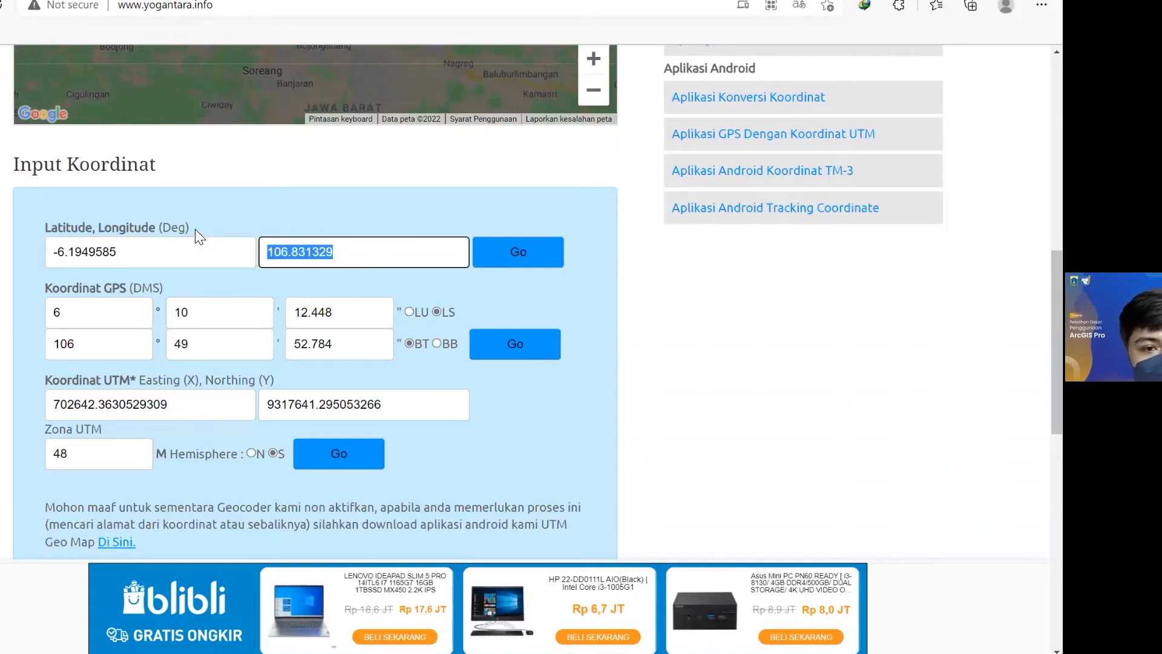
pyautogui.hotkey('ctrl', 'v')
pyautogui.hotkey('ctrl', 'z')
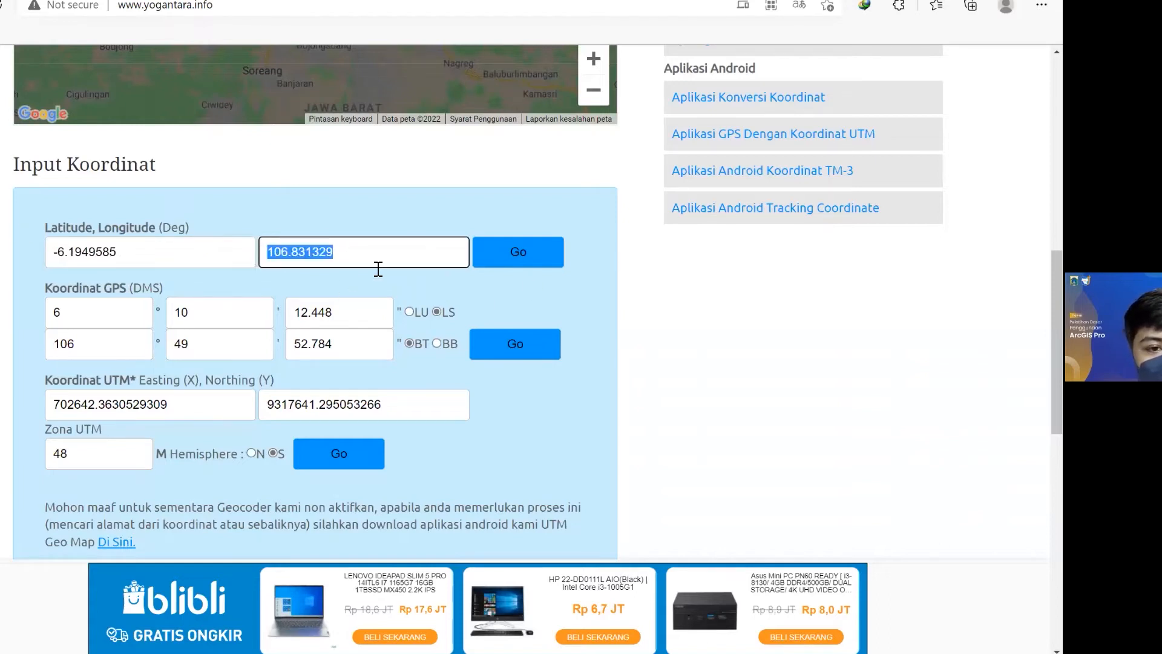
pyautogui.doubleClick(148, 255)
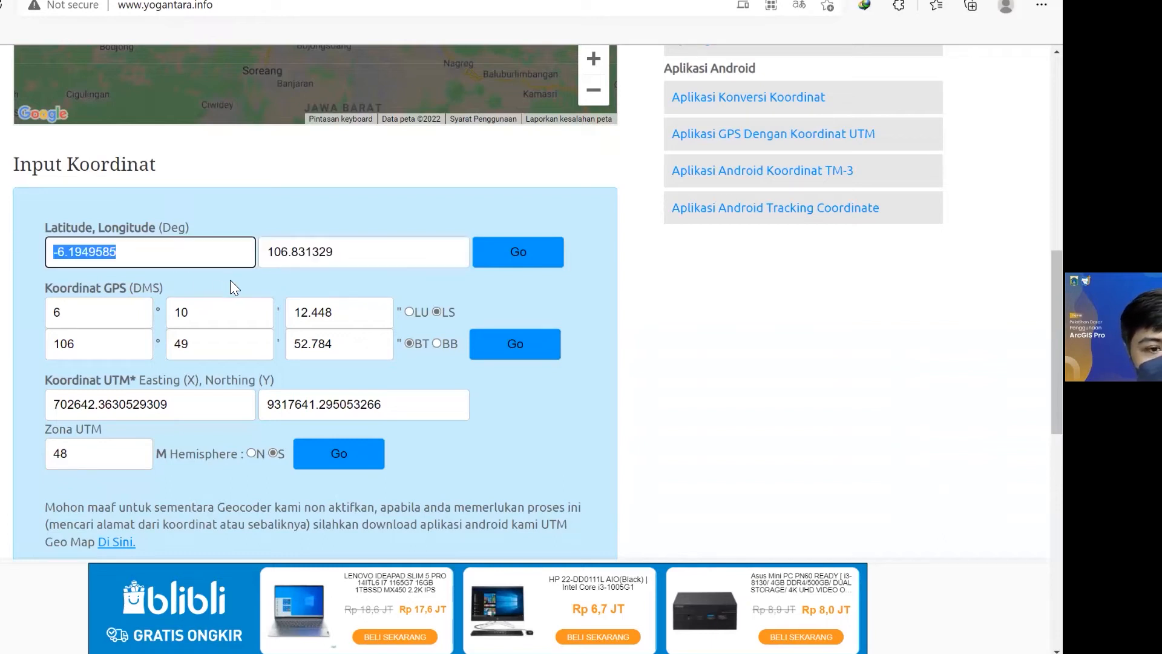
pyautogui.hotkey('ctrl', 'v')
# Step: Move the value 106.8230467 from the latitude into the longitude, keep latitude -6.1949585, and convert the fourth landmark's coordinates
pyautogui.moveTo(140, 252); pyautogui.dragTo(20, 253)
pyautogui.hotkey('ctrl', 'x')
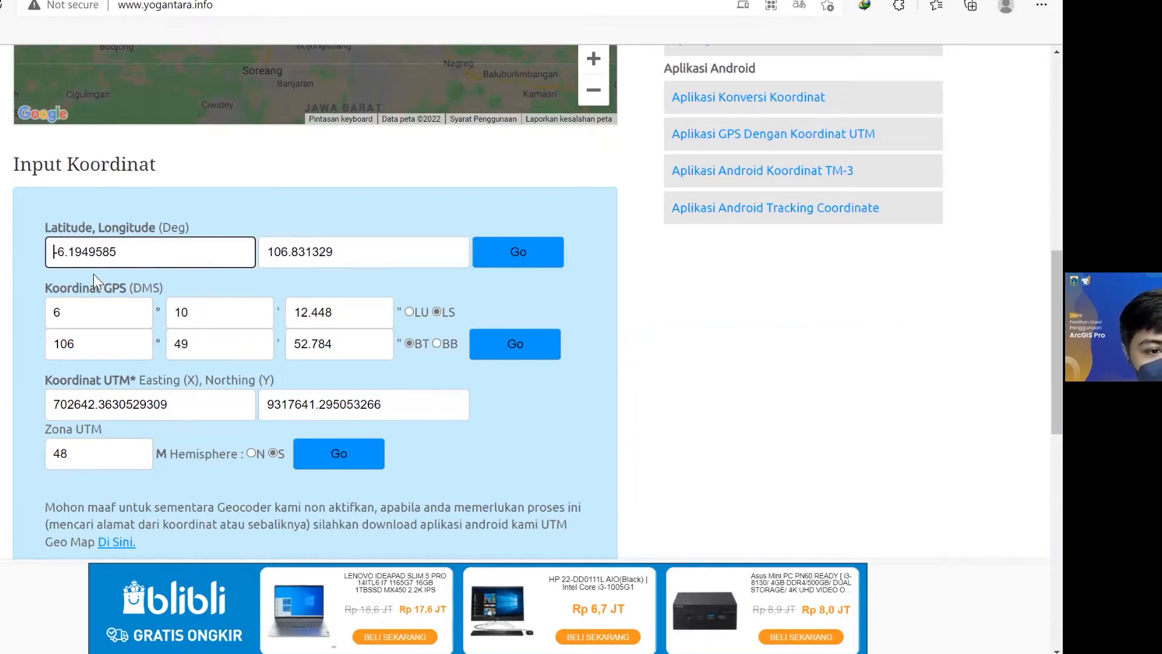
pyautogui.moveTo(371, 260); pyautogui.dragTo(229, 249)
pyautogui.hotkey('ctrl', 'v')
pyautogui.click(547, 274)
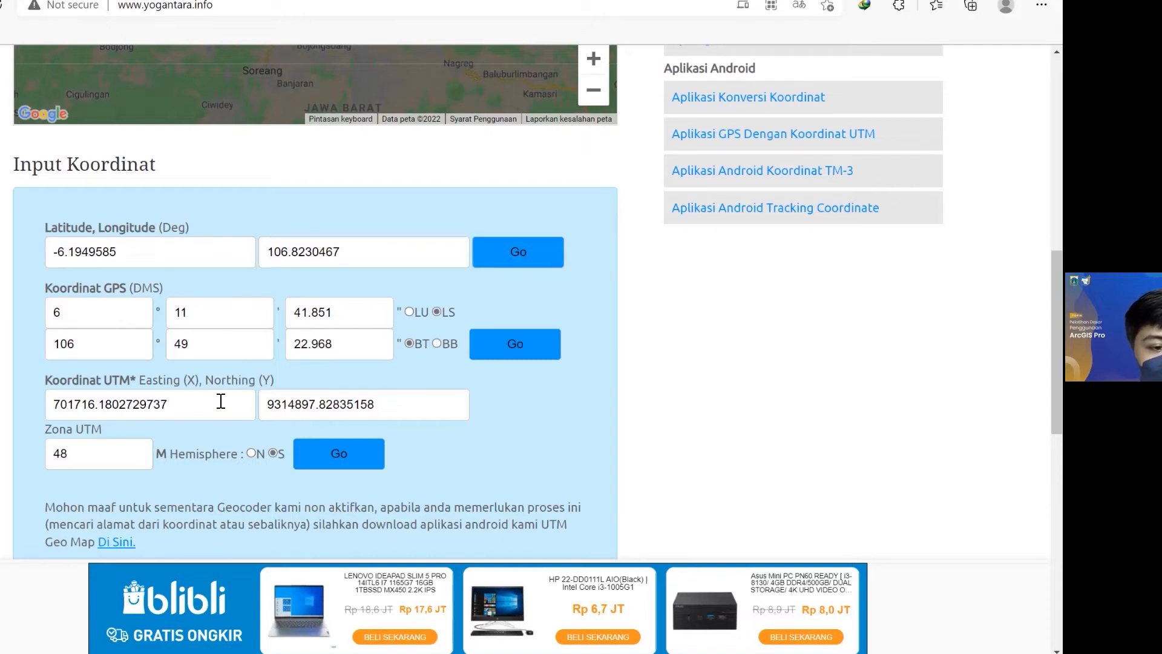
# Step: Copy the fourth landmark's UTM easting 701716.1802729737 from the converter into cell B5 of Book2
pyautogui.moveTo(221, 401); pyautogui.dragTo(93, 403)
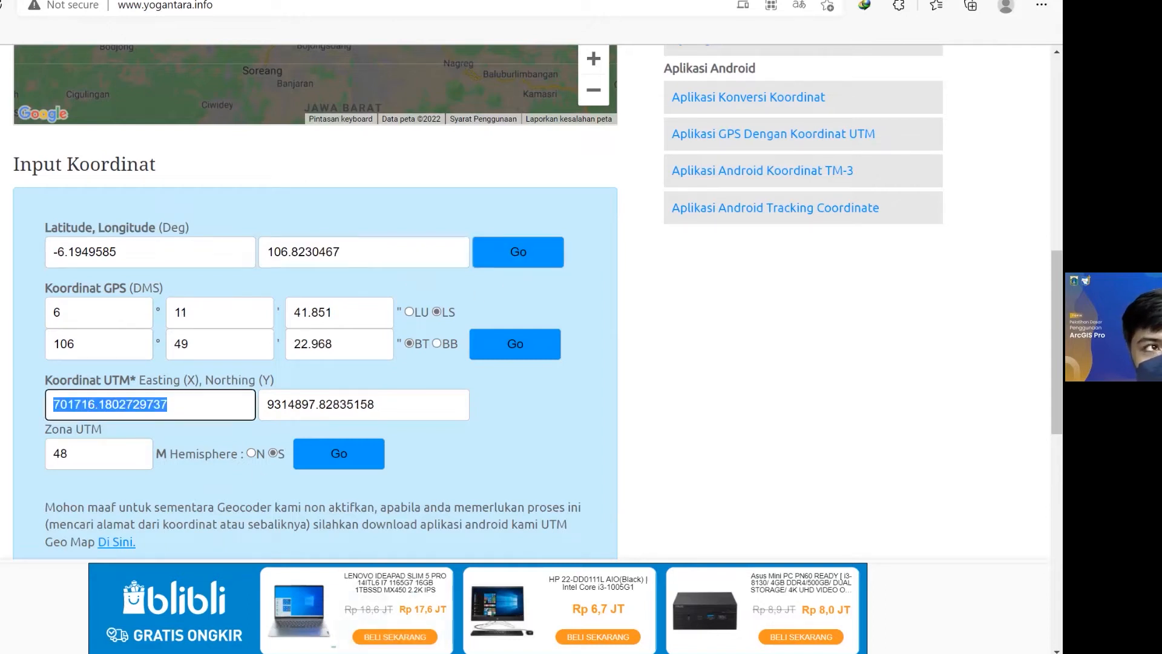
pyautogui.click(498, 652)
pyautogui.click(544, 600)
pyautogui.click(43, 205)
pyautogui.hotkey('ctrl', 'v')
# Step: Copy the fourth landmark's UTM northing 9314897.82835158 from the converter into cell C5 of Book2
pyautogui.hotkey('alt', 'Tab')
pyautogui.moveTo(371, 402); pyautogui.dragTo(266, 405)
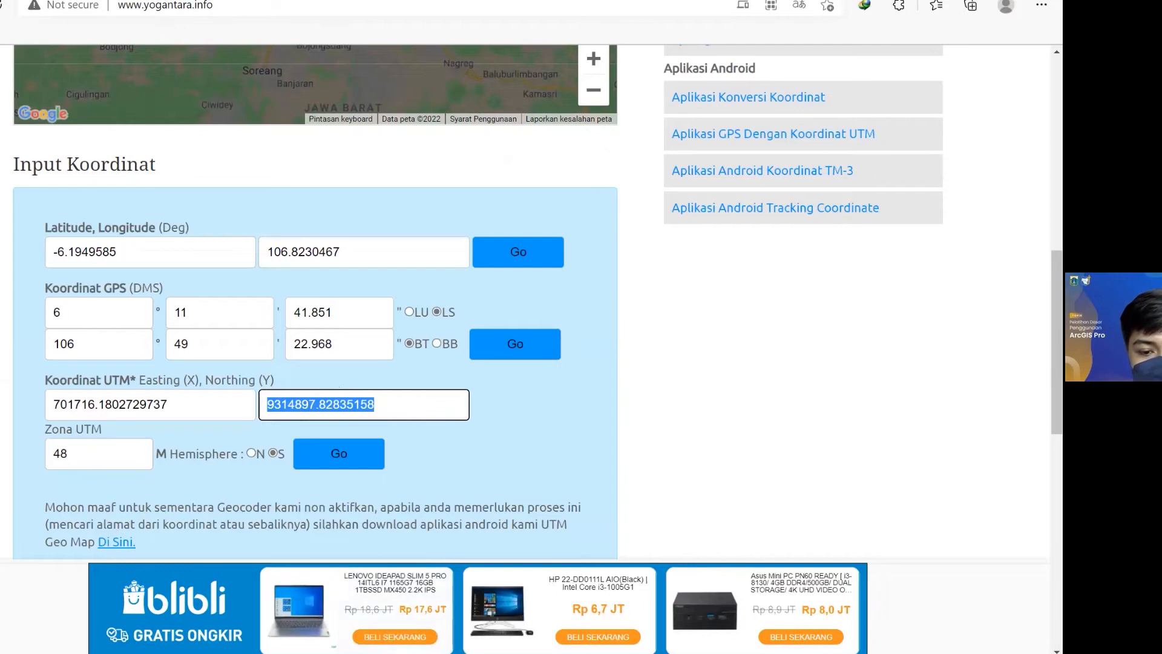
pyautogui.click(498, 653)
pyautogui.click(532, 605)
pyautogui.click(142, 204)
pyautogui.hotkey('ctrl', 'v')
pyautogui.hotkey('alt', 'Tab')
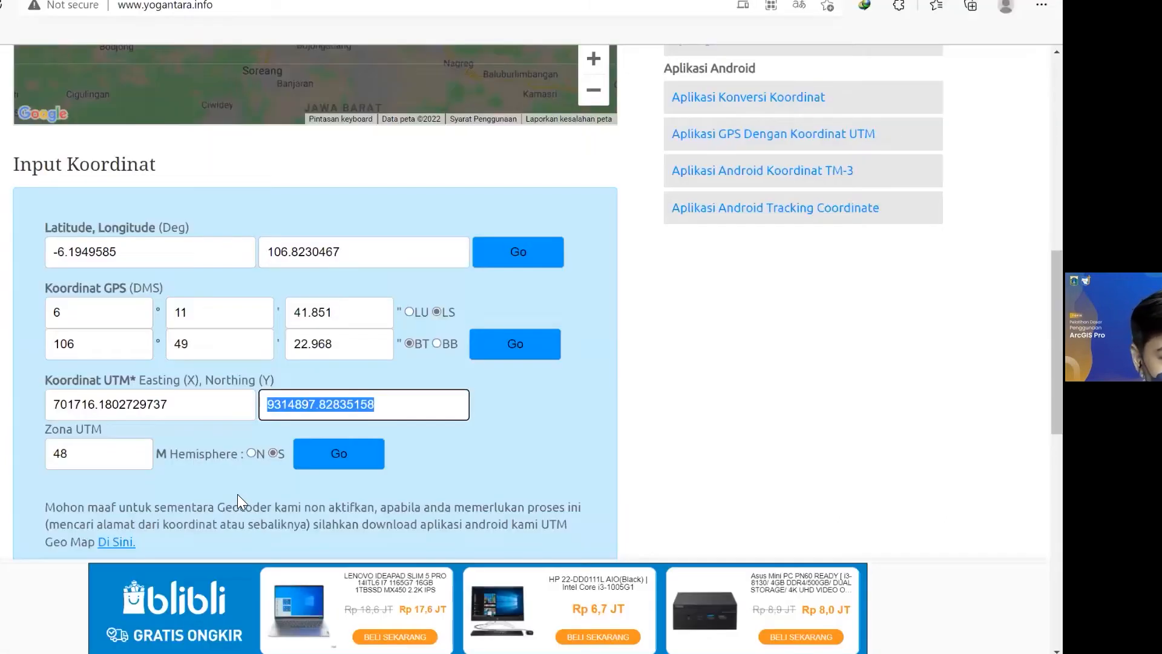
pyautogui.click(436, 412)
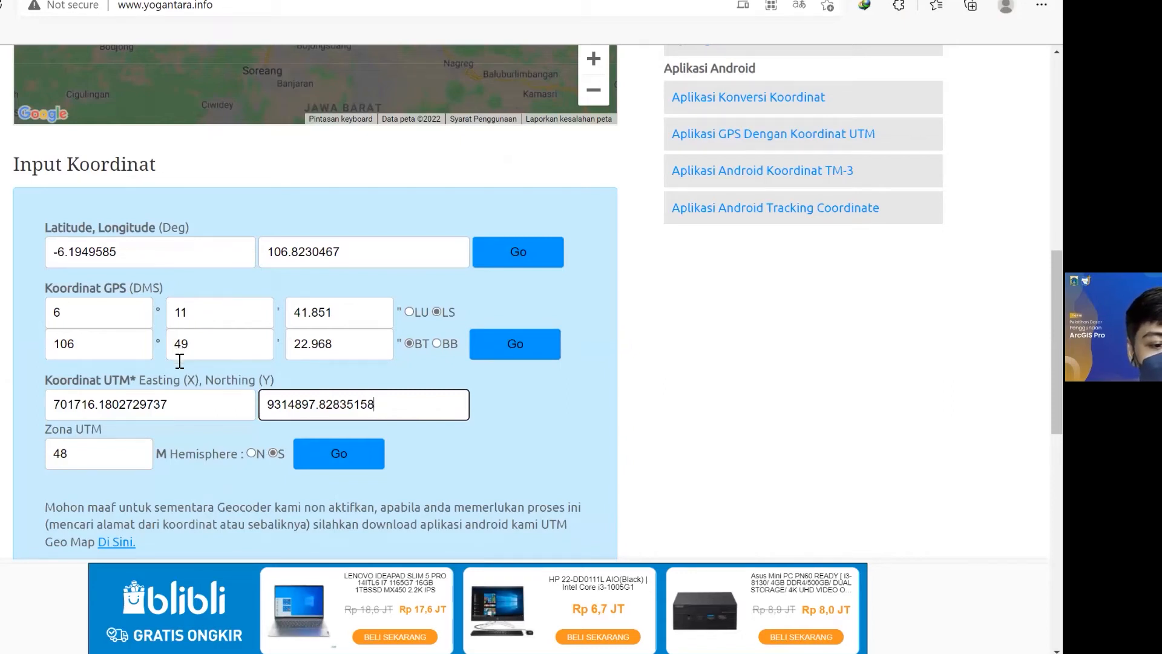
pyautogui.moveTo(140, 259); pyautogui.dragTo(5, 244)
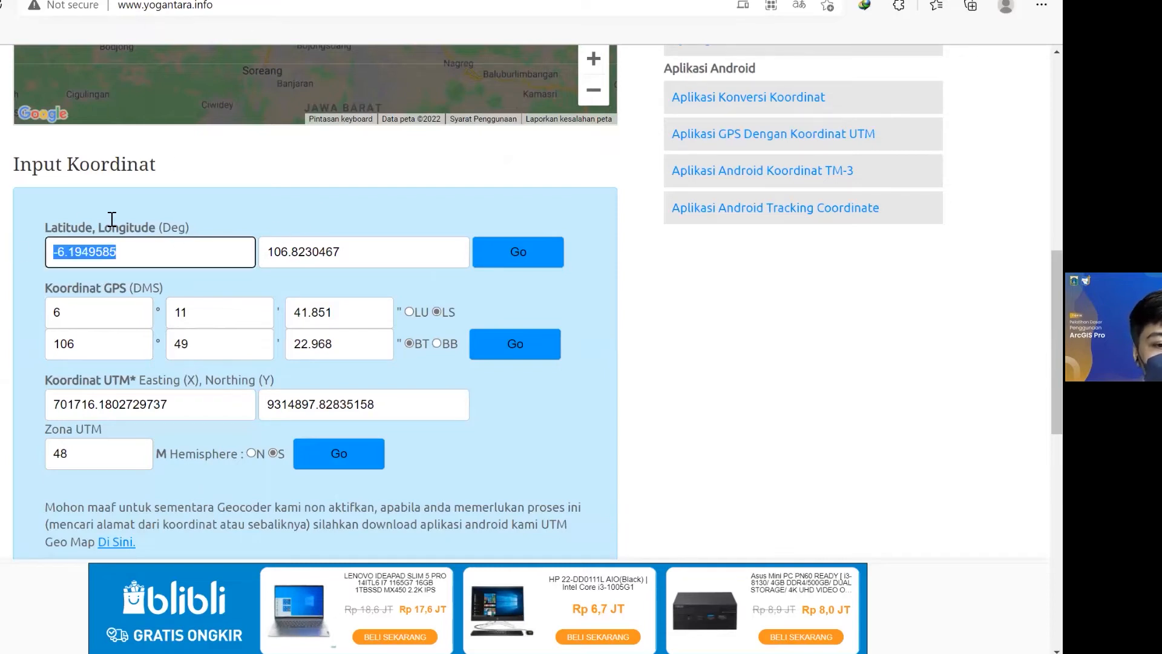
pyautogui.click(164, 405)
pyautogui.moveTo(162, 407); pyautogui.dragTo(29, 399)
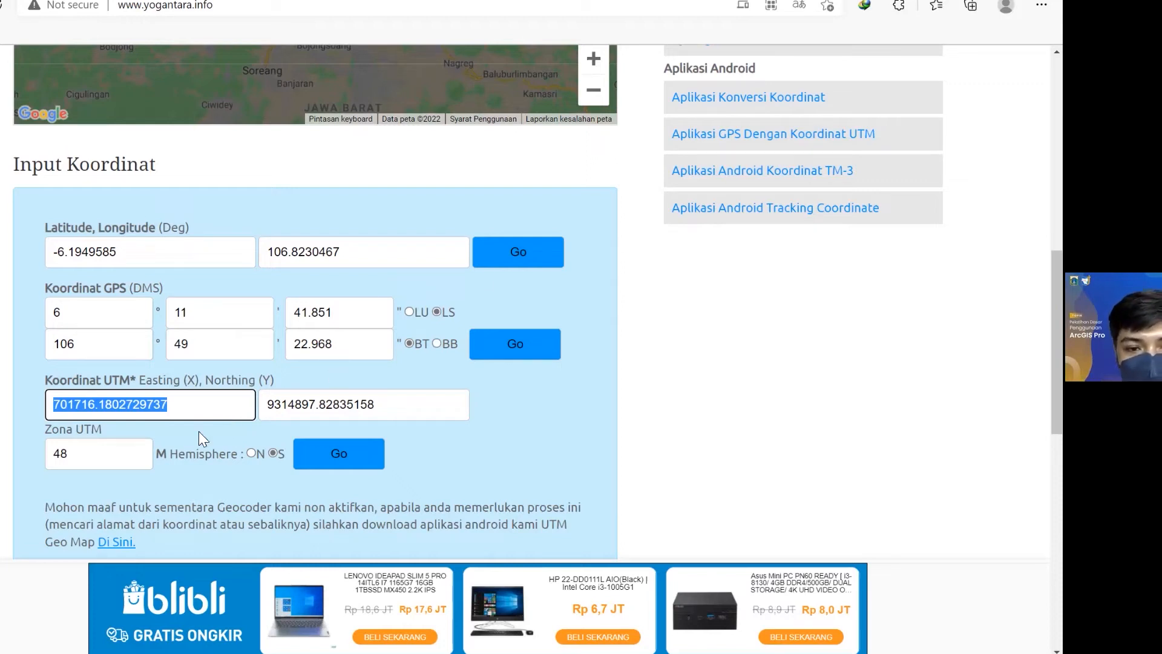
# Step: Return to Book2 in Excel and start saving it under a new name in the Laptop\JSLC folder on drive C
pyautogui.click(500, 653)
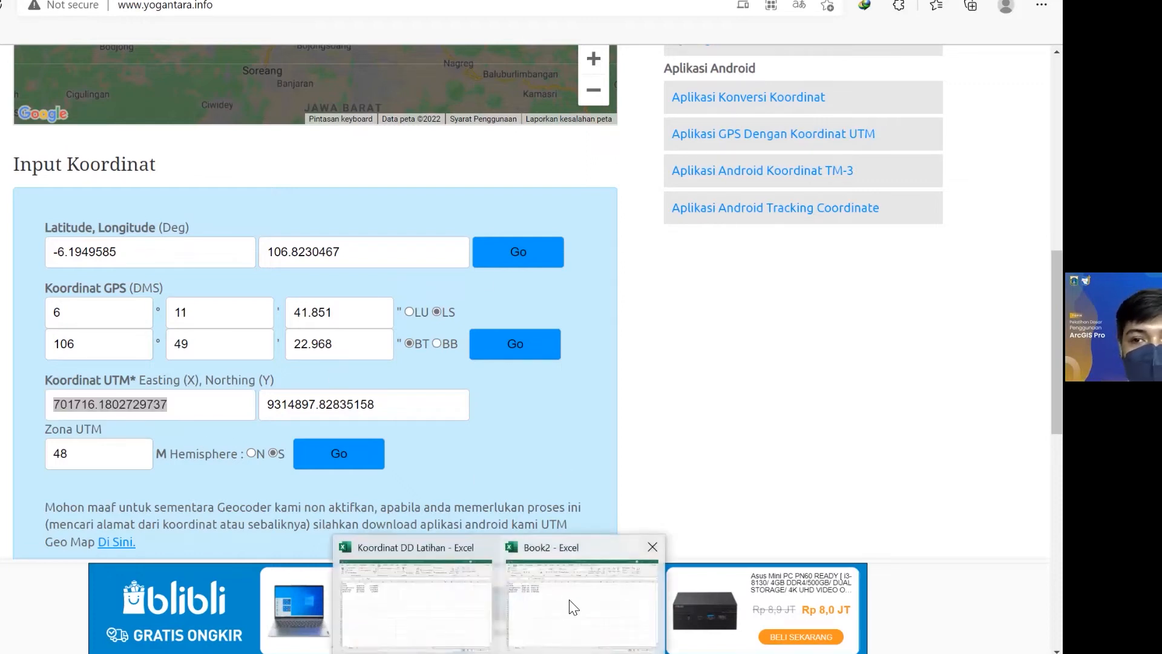
pyautogui.click(573, 608)
pyautogui.click(332, 414)
pyautogui.click(450, 400)
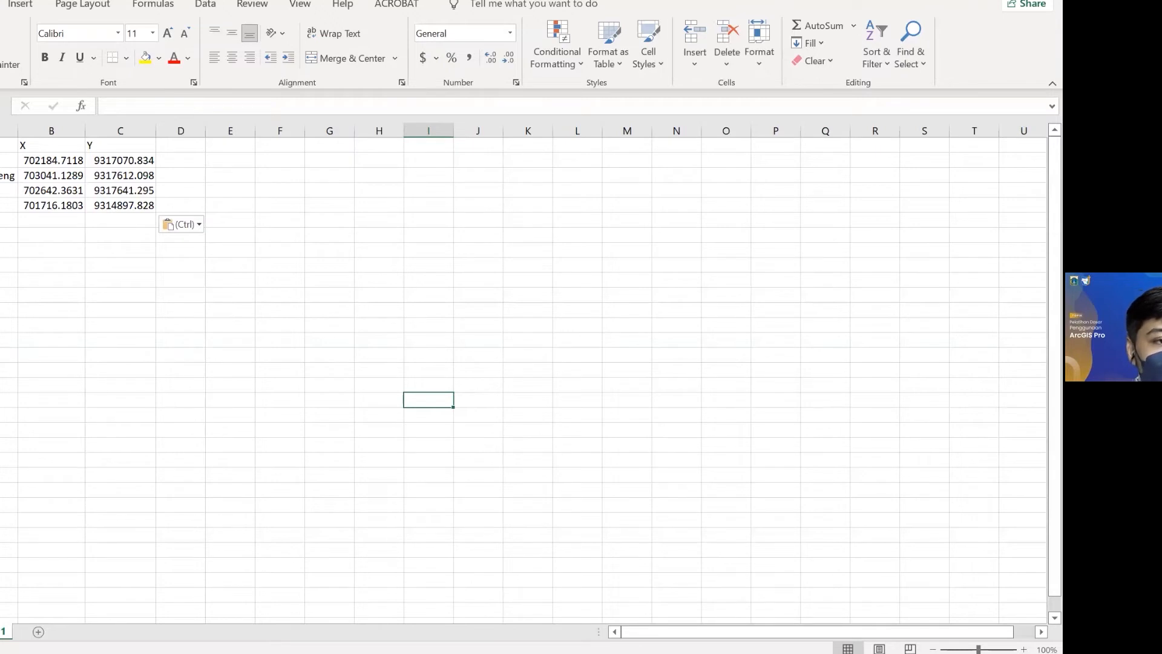
pyautogui.click(1, 3)
pyautogui.click(2, 215)
pyautogui.click(187, 276)
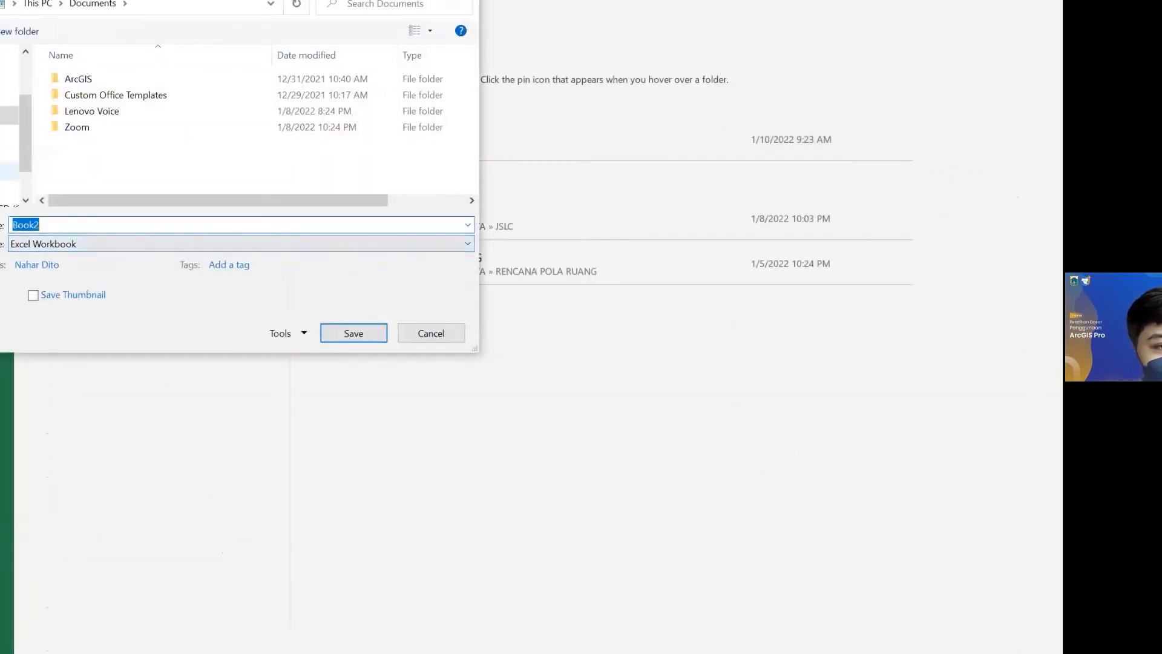
pyautogui.scroll(-1, 2, 169)
pyautogui.click(3, 168)
pyautogui.doubleClick(84, 97)
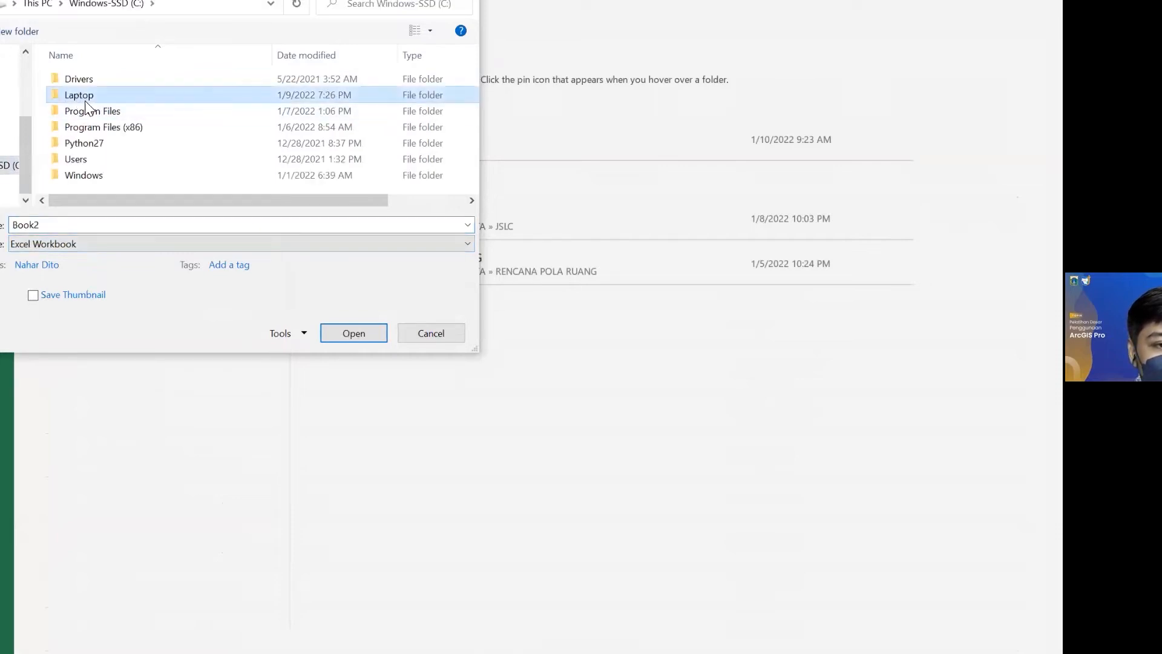
pyautogui.doubleClick(72, 143)
# Step: Name the workbook "Koordinat UTM Latihan" and save it as an Excel Workbook
pyautogui.click(104, 227)
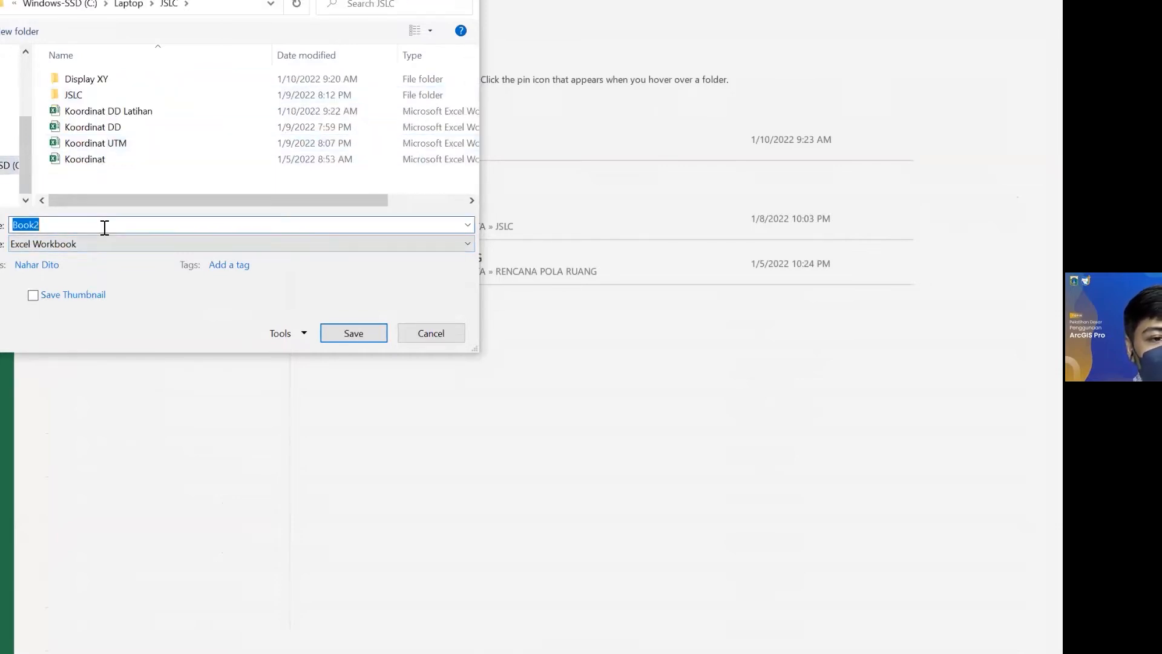
pyautogui.write('Koordinat ')
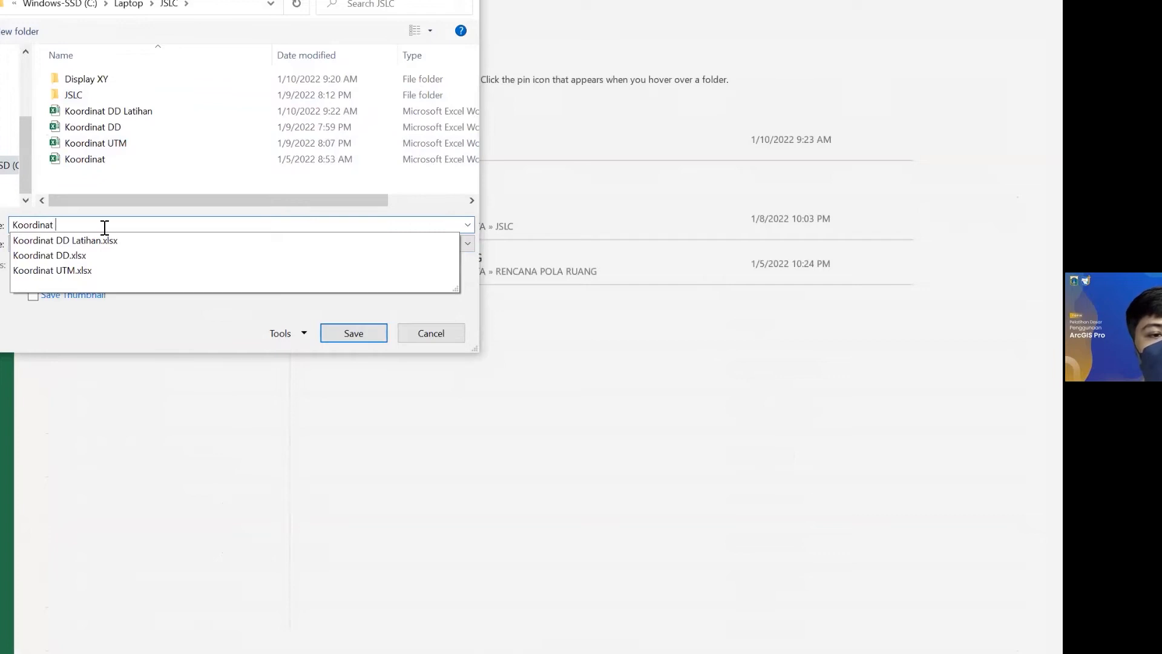
pyautogui.write('UTM a')
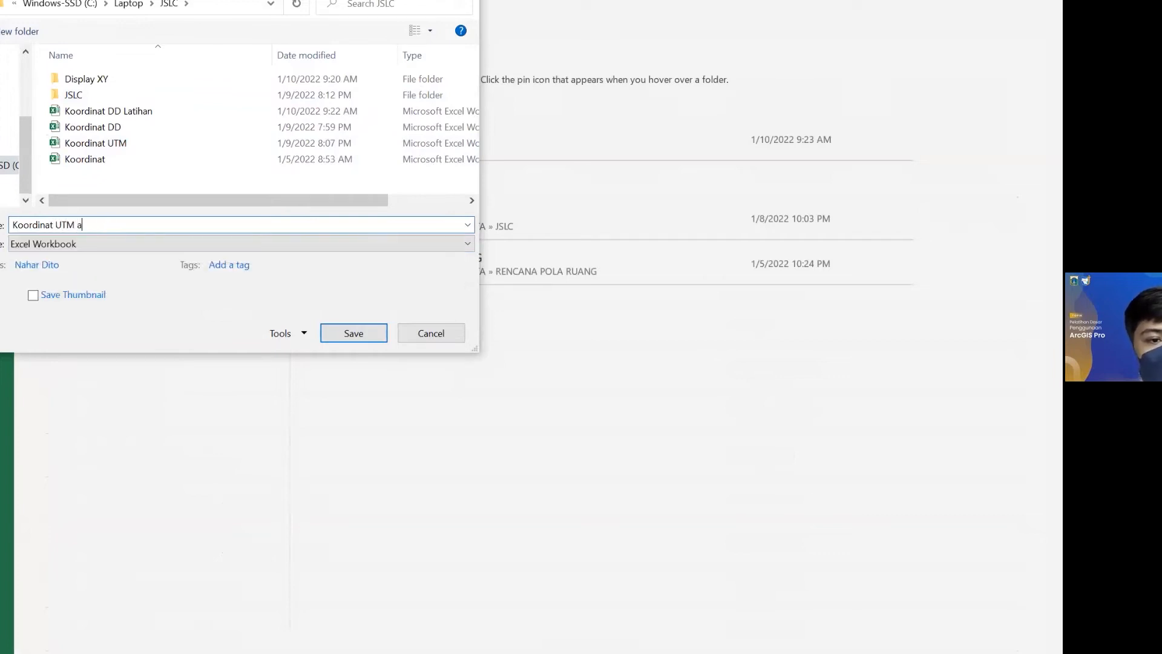
pyautogui.press('BackSpace')
pyautogui.write('Latihan')
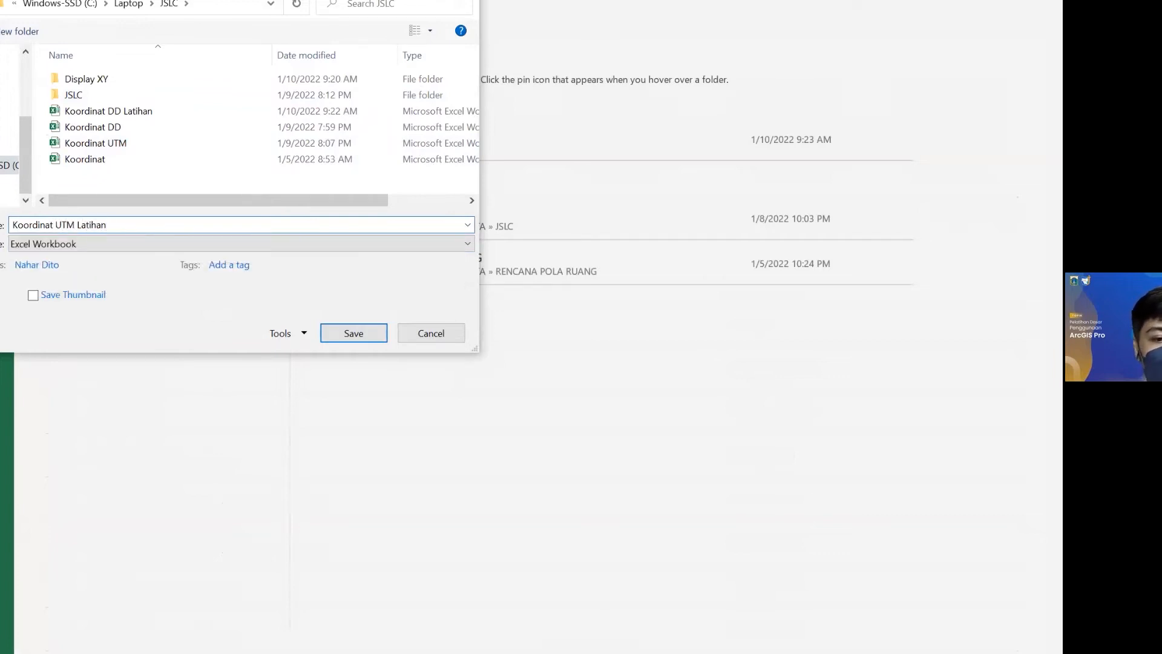
pyautogui.click(362, 331)
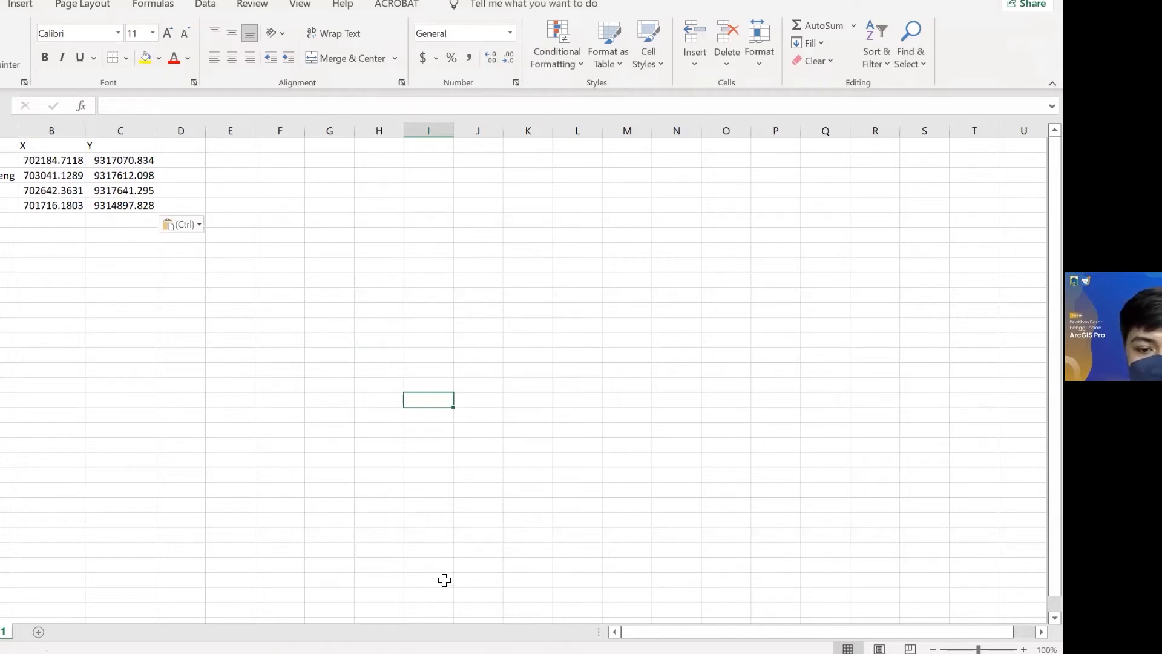
# Step: Switch to ArcGIS Pro, search the geoprocessing tools for "excel to table" and open the Excel To Table tool
pyautogui.click(418, 652)
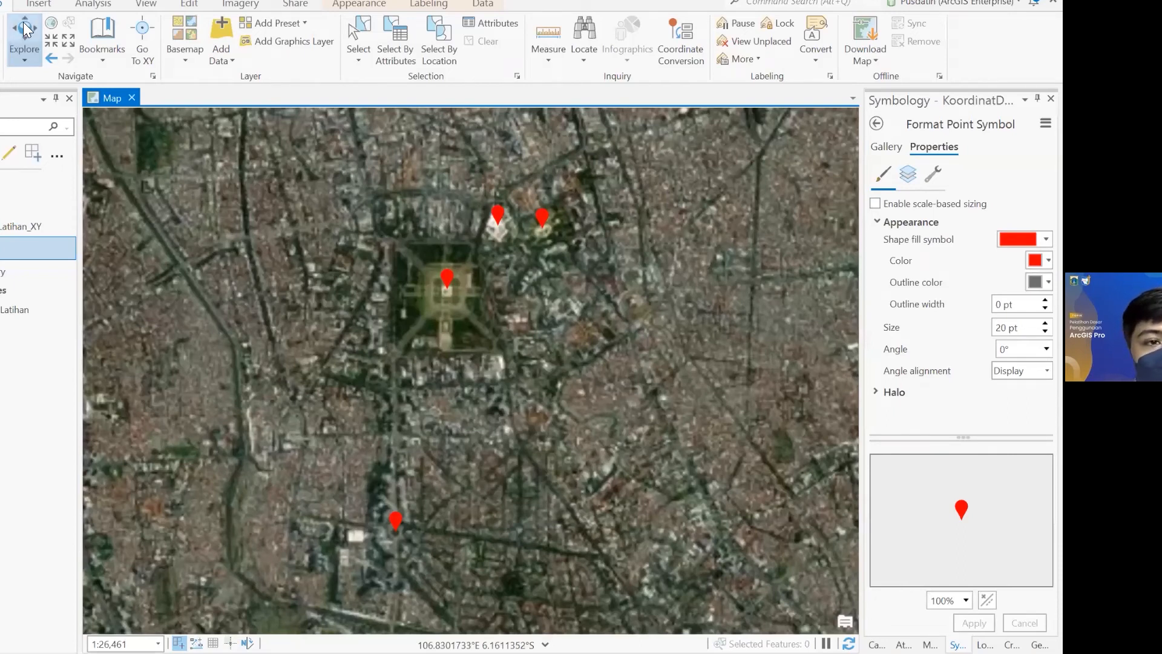
pyautogui.click(95, 5)
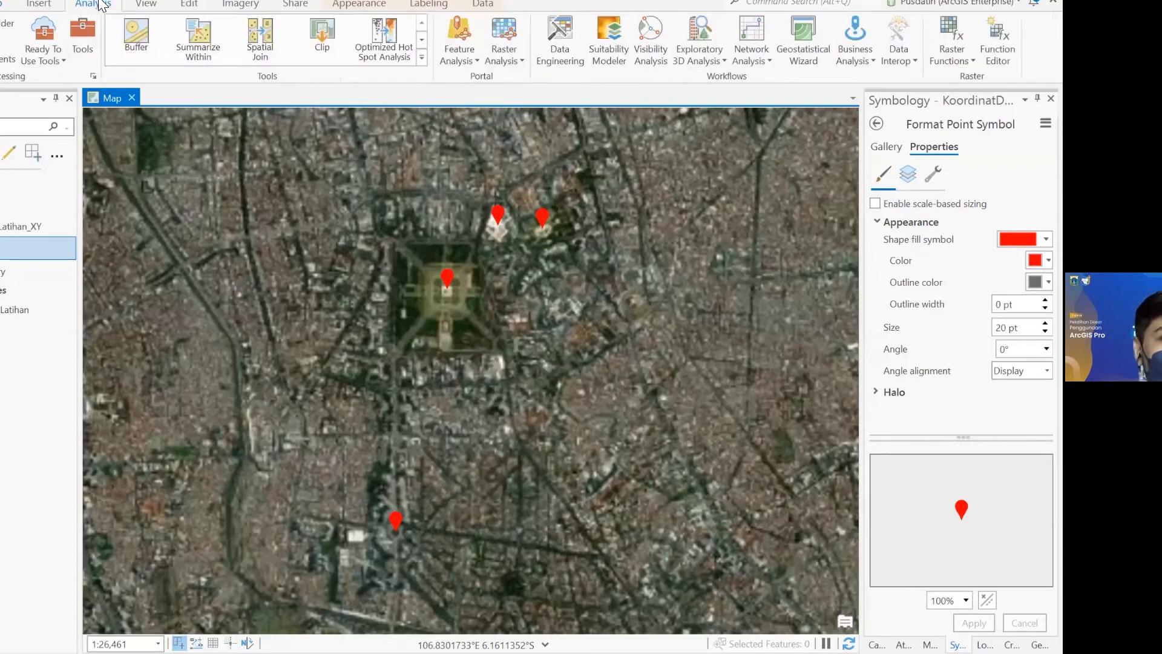
pyautogui.click(81, 37)
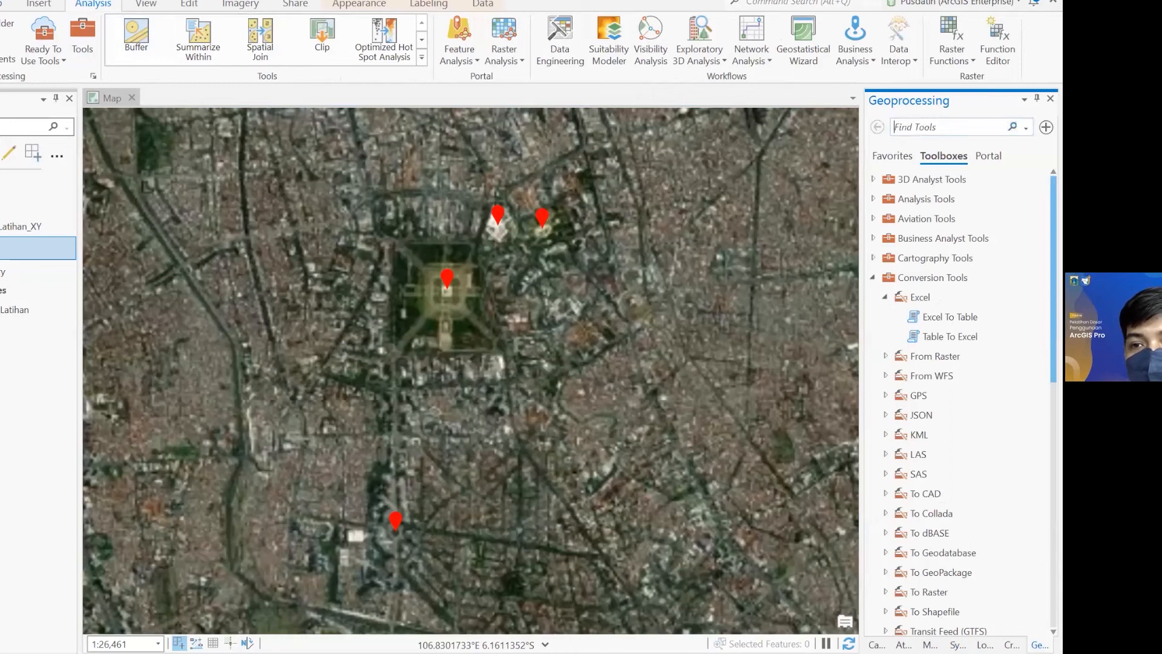
pyautogui.click(893, 156)
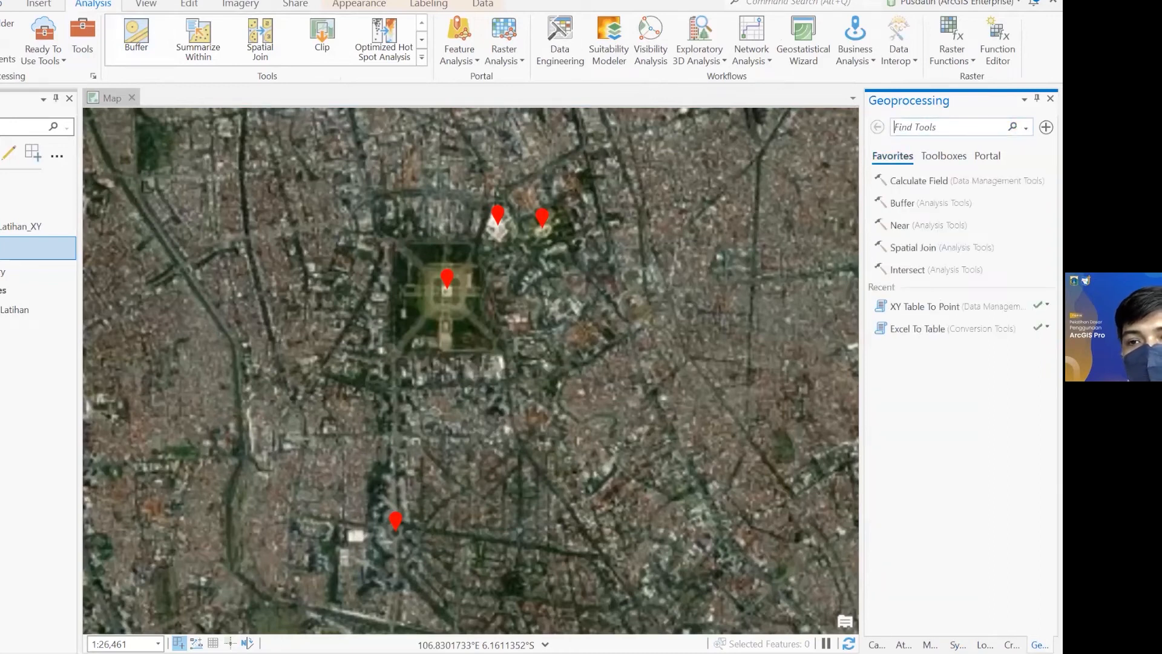
pyautogui.click(948, 127)
pyautogui.write('excel to table')
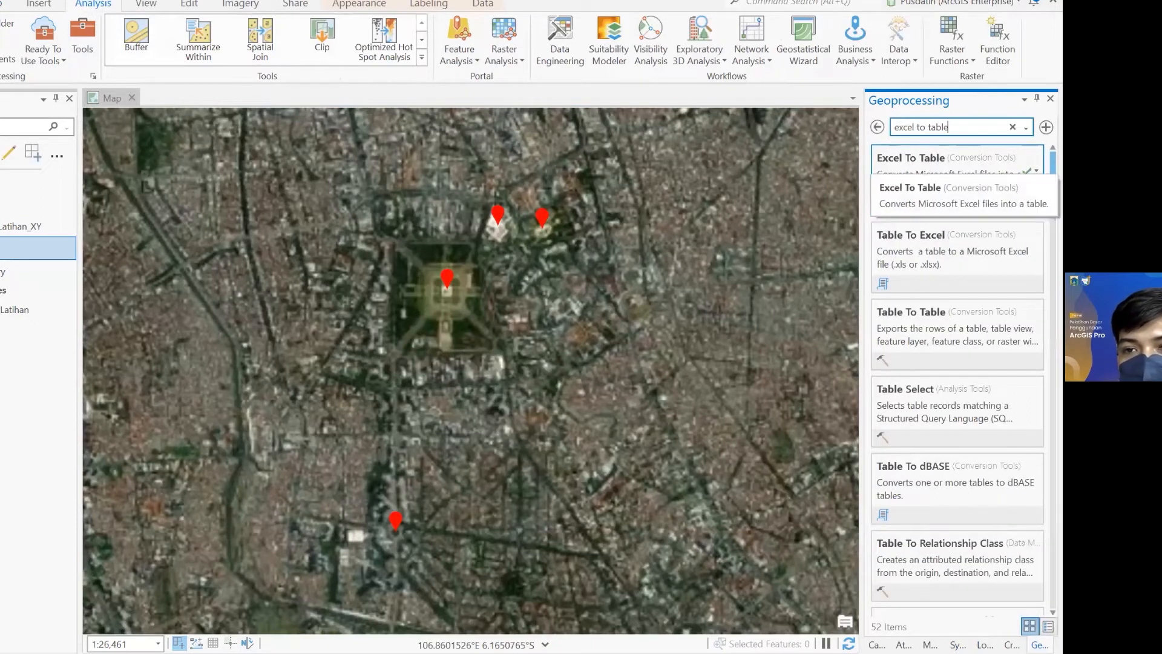
pyautogui.click(1029, 172)
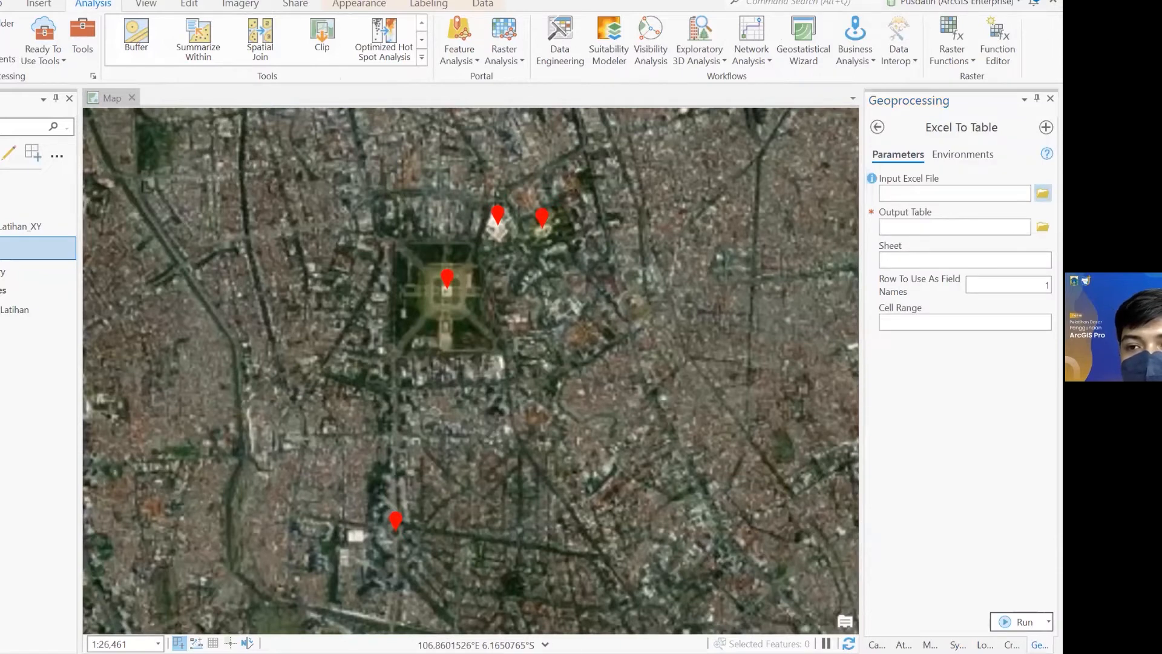
# Step: Refresh the JSLC folder listing and choose Koordinat UTM Latihan.xlsx as the input Excel file
pyautogui.click(1043, 193)
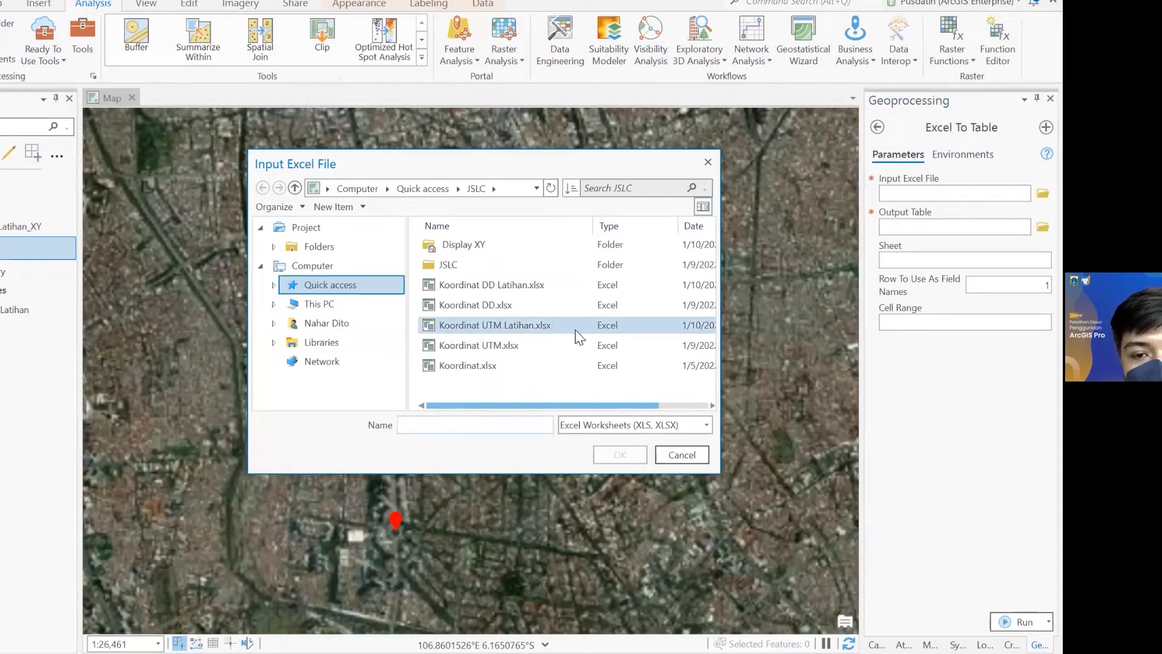
pyautogui.rightClick(496, 382)
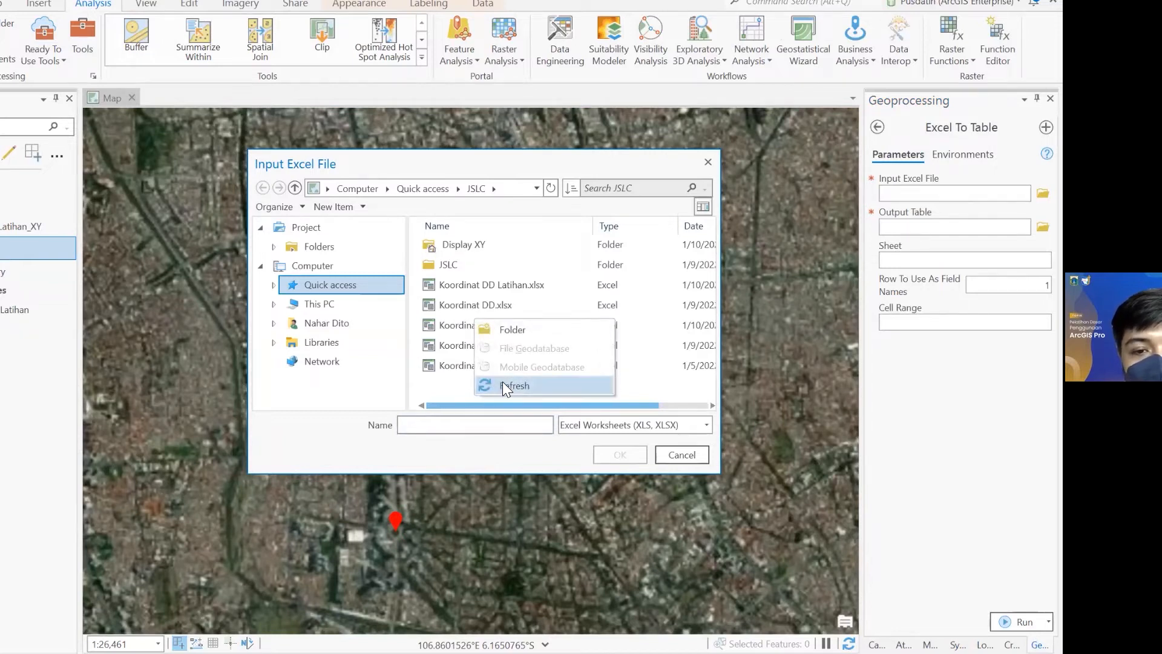
pyautogui.click(503, 383)
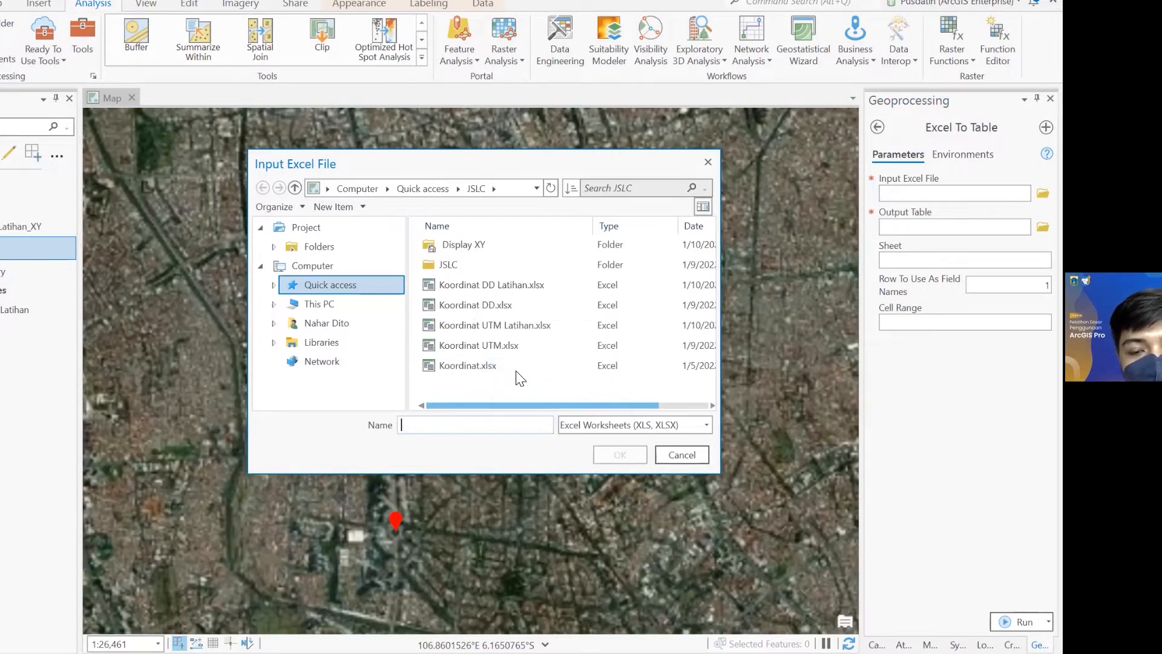
pyautogui.click(457, 327)
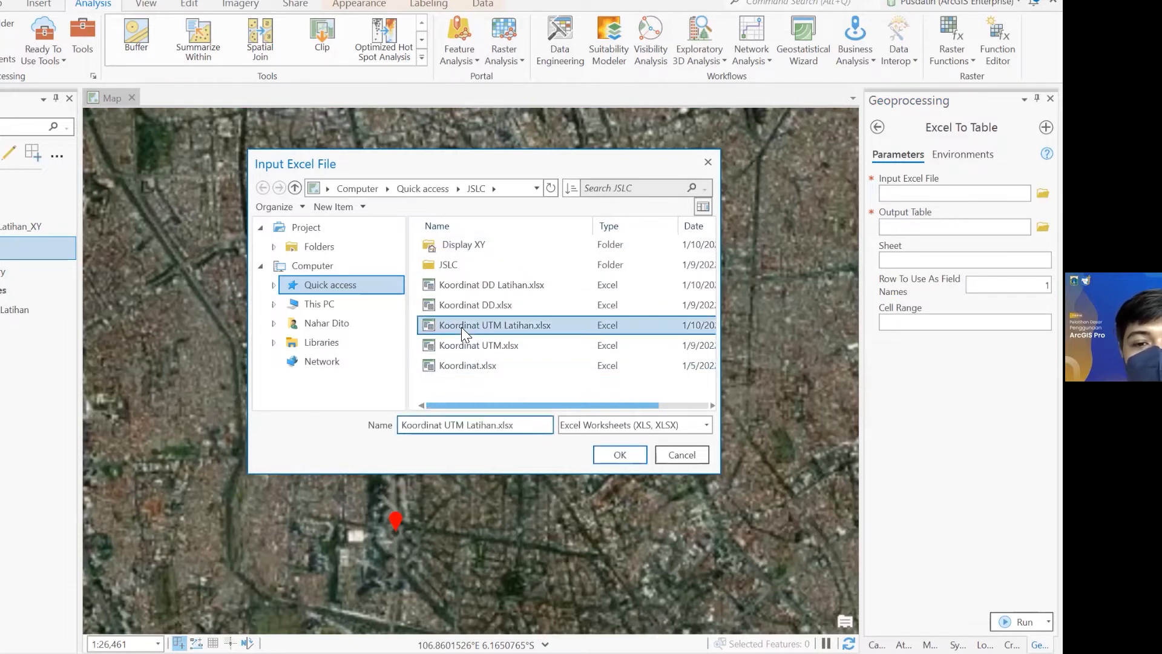
pyautogui.click(607, 453)
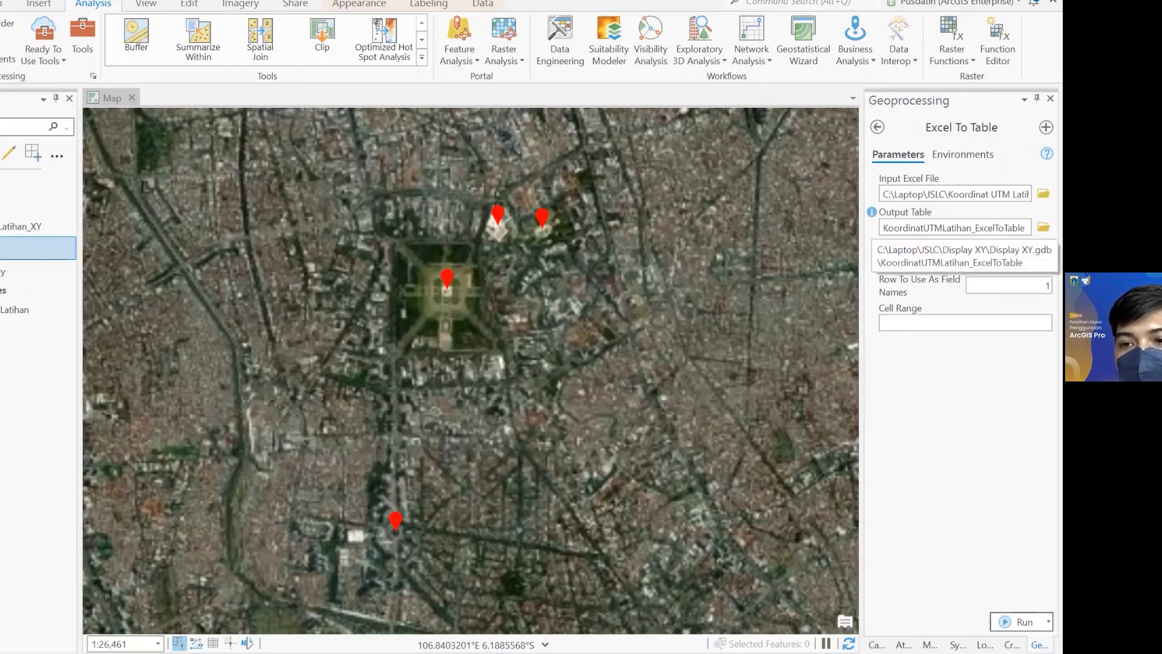
# Step: Shorten the output table name to KoordinatUTMLatihan and select Sheet1 as the sheet to convert
pyautogui.moveTo(976, 228); pyautogui.dragTo(1029, 228)
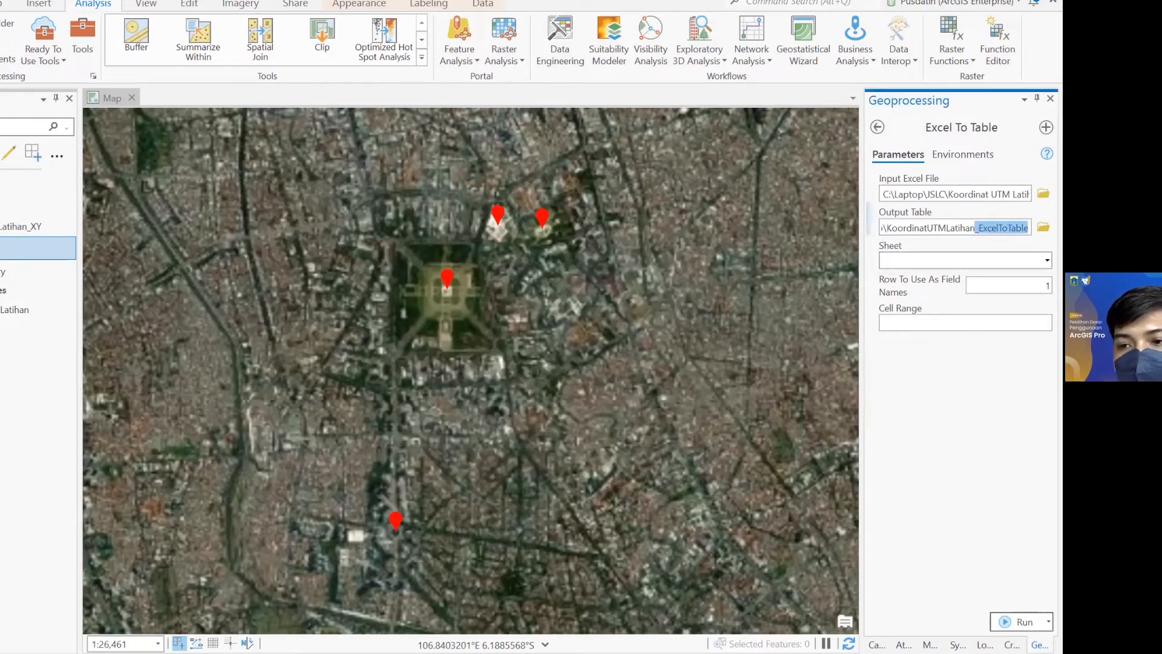
pyautogui.press('BackSpace')
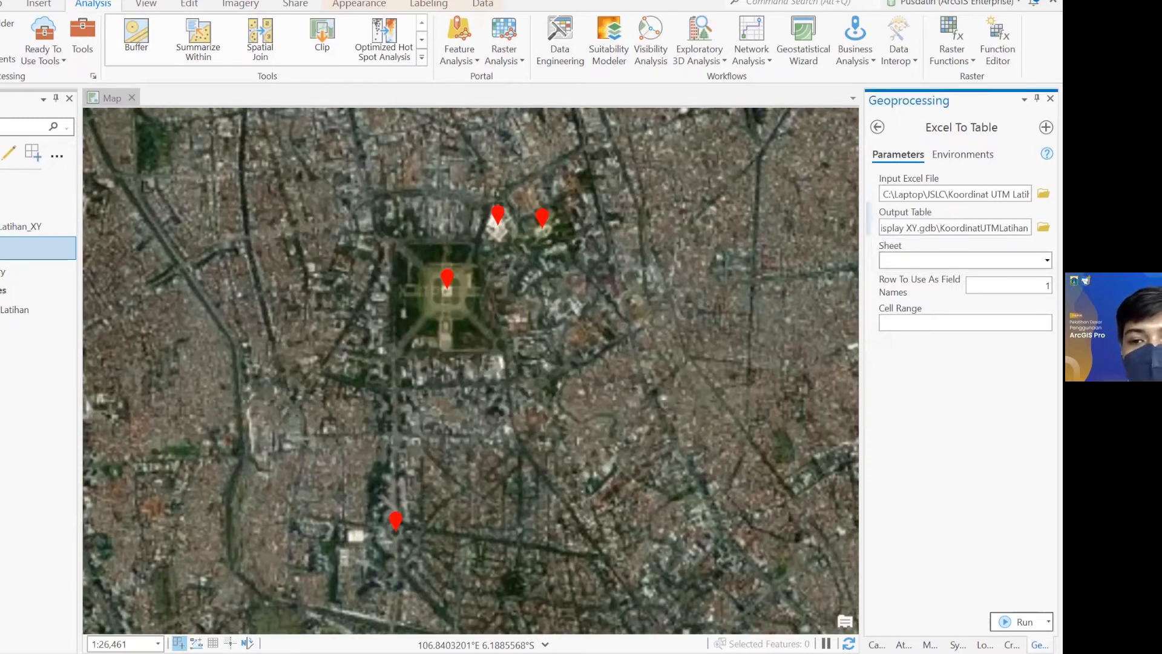
pyautogui.click(1048, 261)
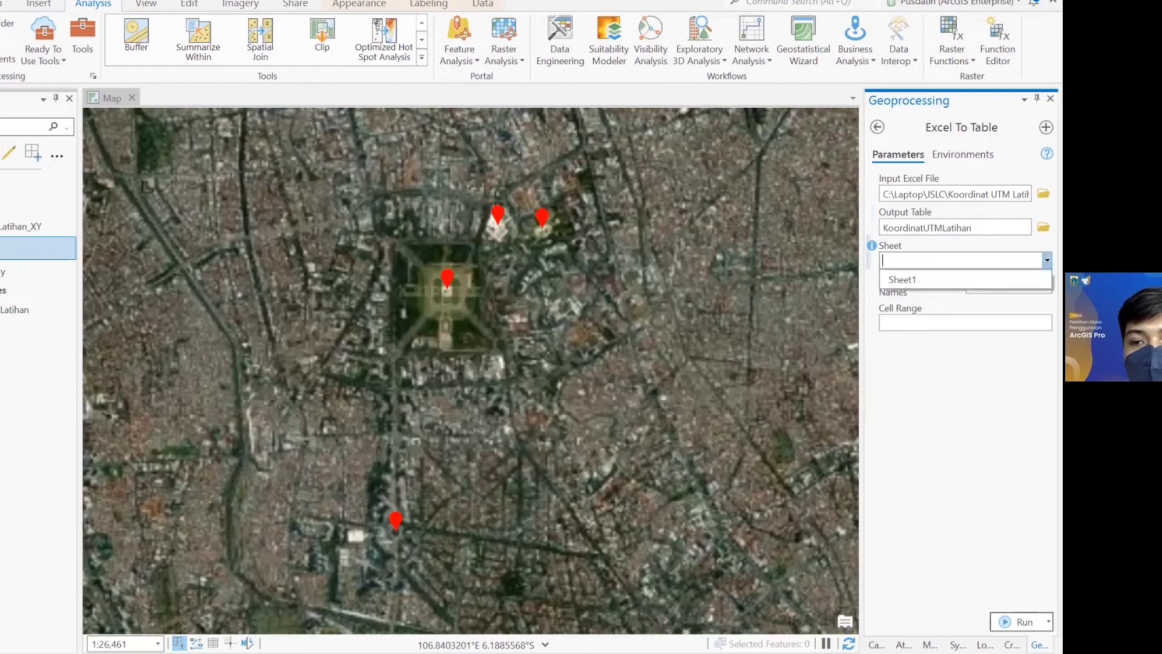
pyautogui.click(926, 279)
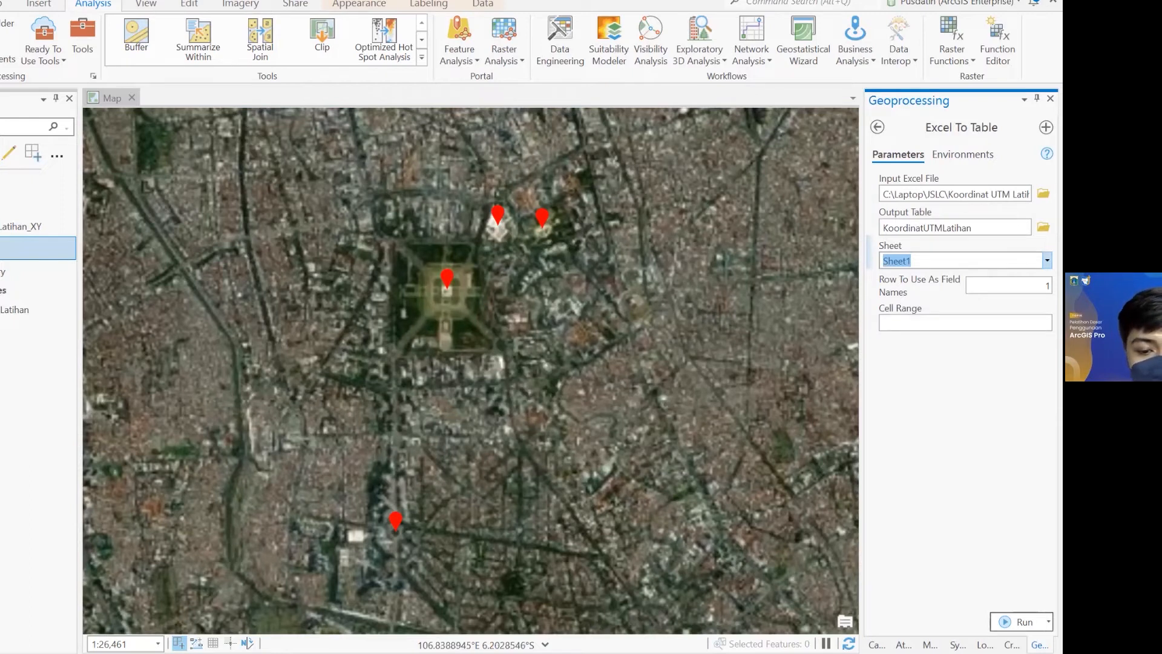
# Step: Switch to the Koordinat UTM Latihan workbook in Excel and examine the column headings in row 1
pyautogui.moveTo(545, 632)
pyautogui.click(560, 581)
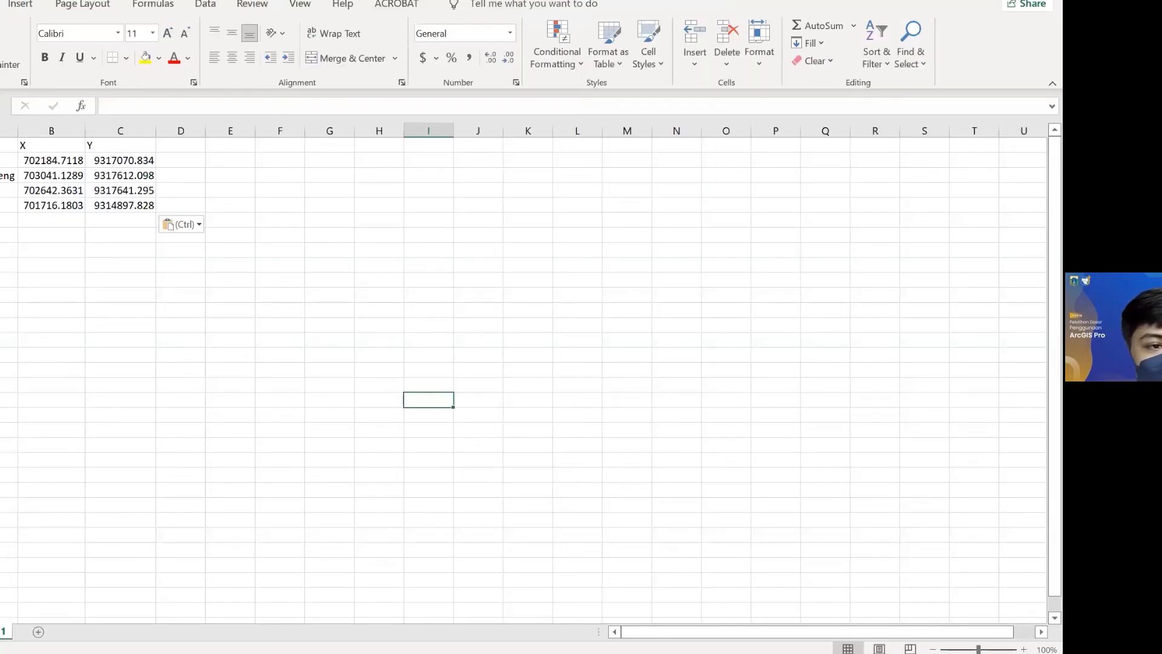
pyautogui.click(6, 145)
pyautogui.click(66, 146)
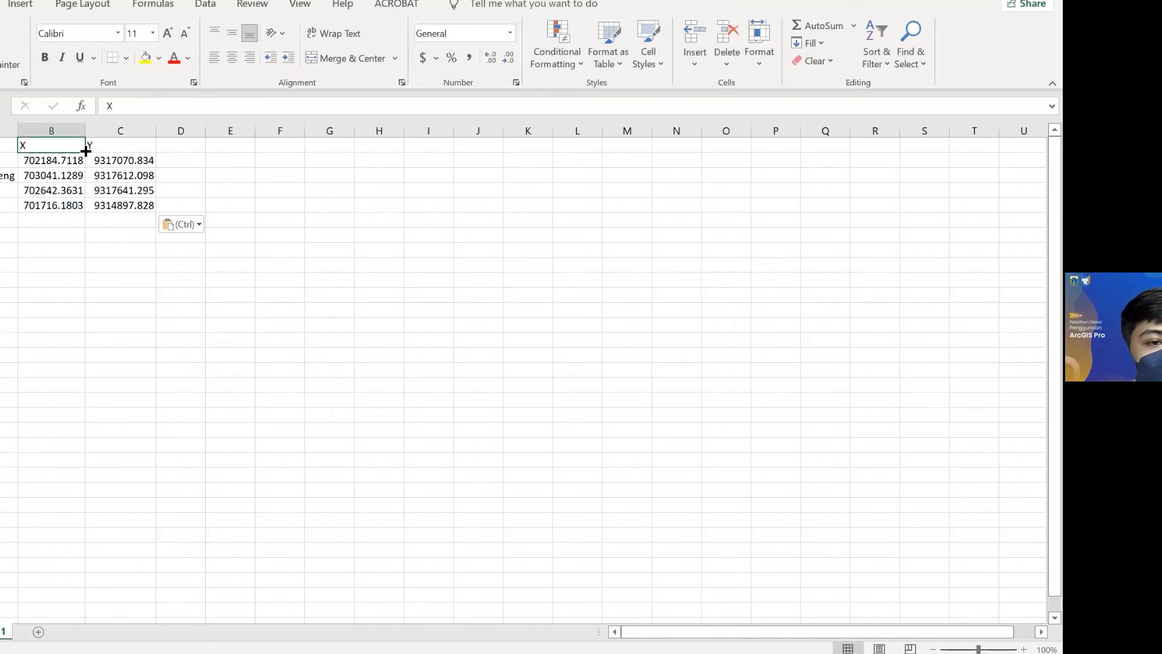
# Step: Check the Y header cell, switch to ArcGIS Pro and run Excel To Table on Sheet1 into KoordinatUTMLatihan, with row 1 as field names
pyautogui.click(96, 143)
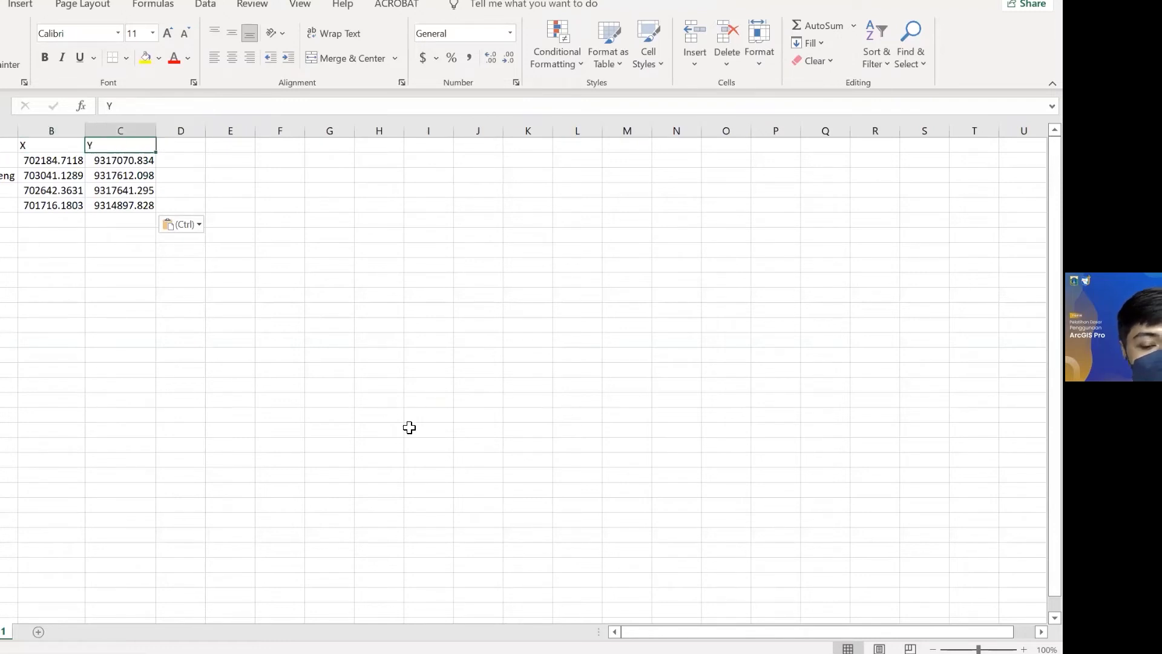
pyautogui.moveTo(471, 650)
pyautogui.click(460, 602)
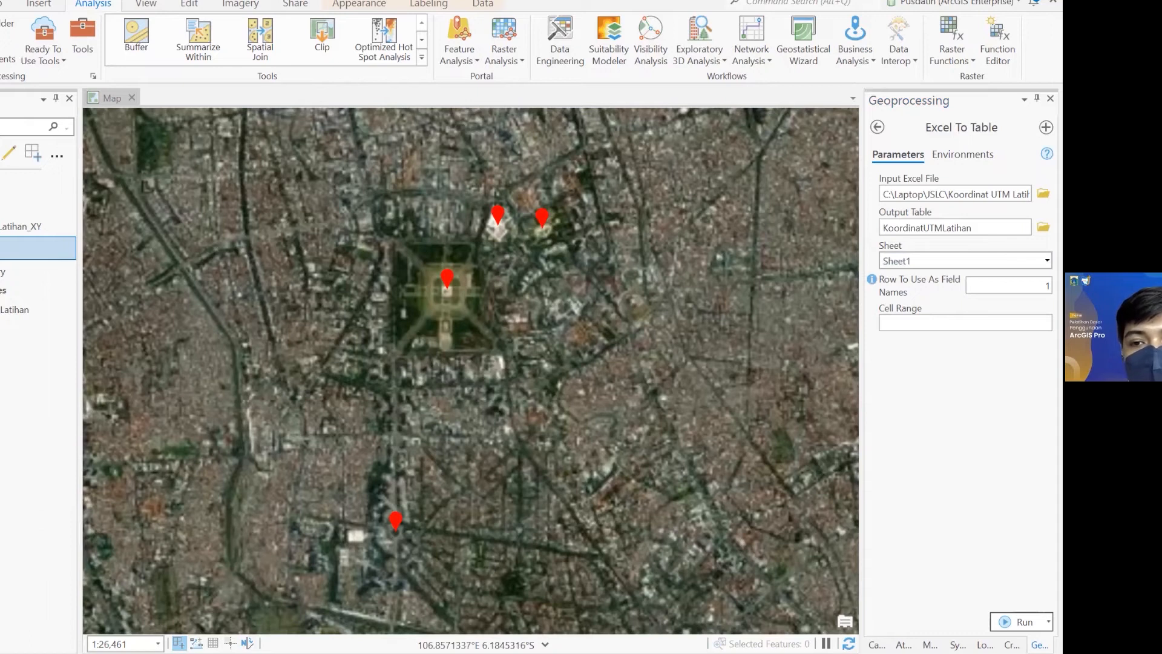
pyautogui.click(932, 285)
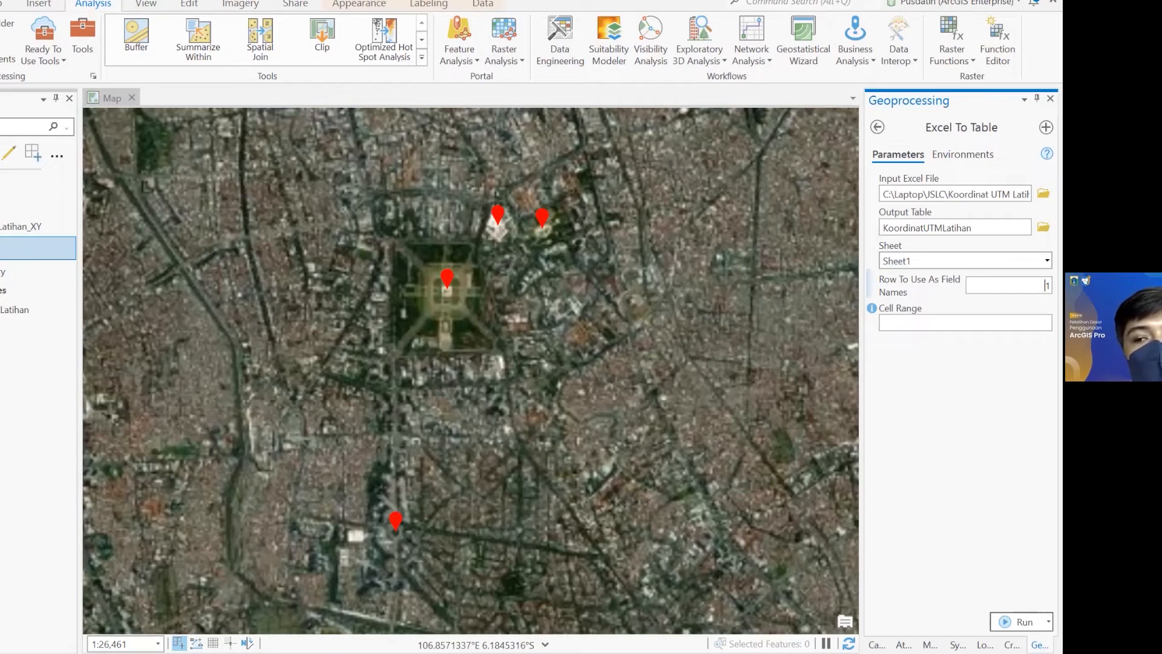
pyautogui.click(963, 375)
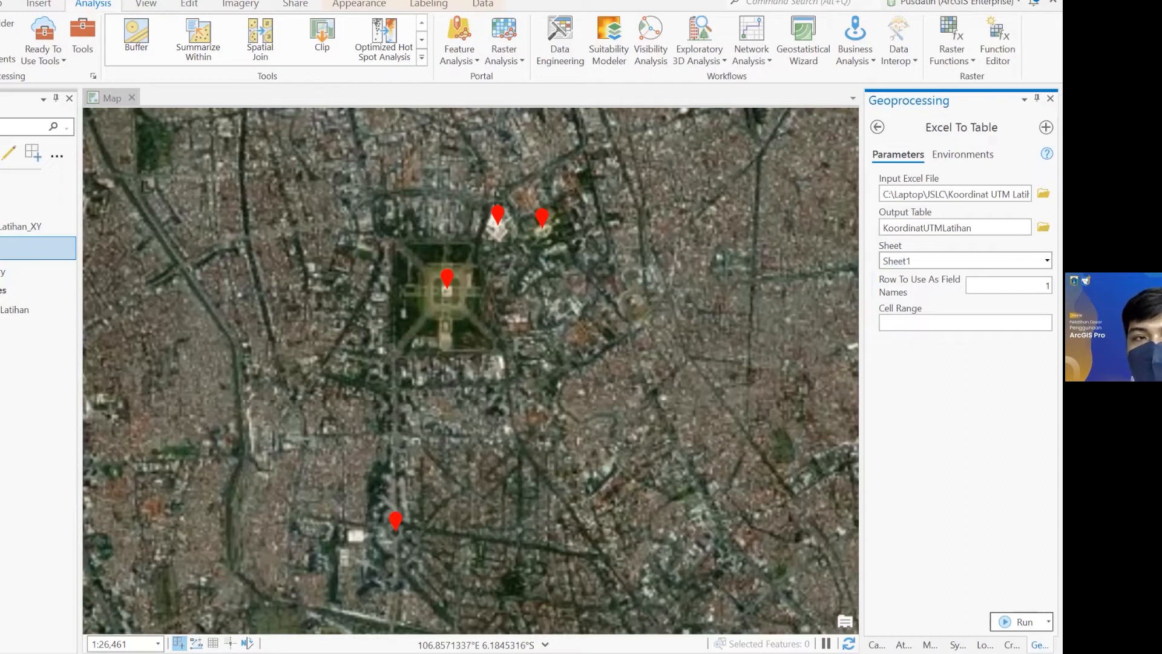
pyautogui.click(1022, 621)
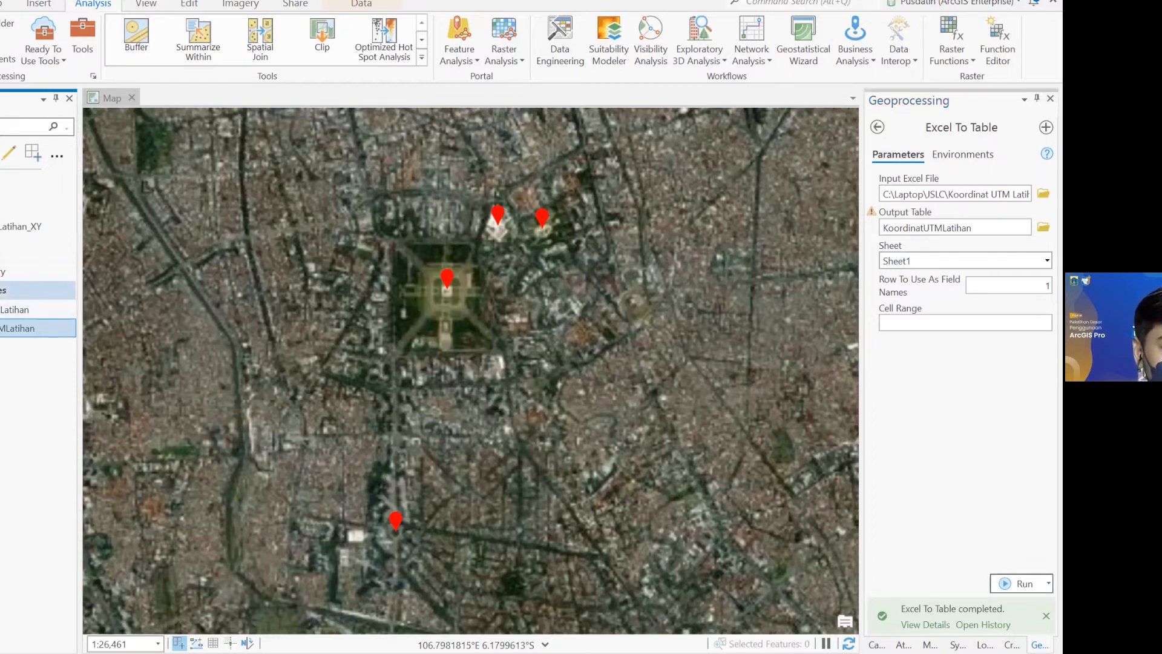
# Step: Open the new KoordinatUTMLatihan table to review its object names and X/Y coordinates, and close it
pyautogui.click(5, 309)
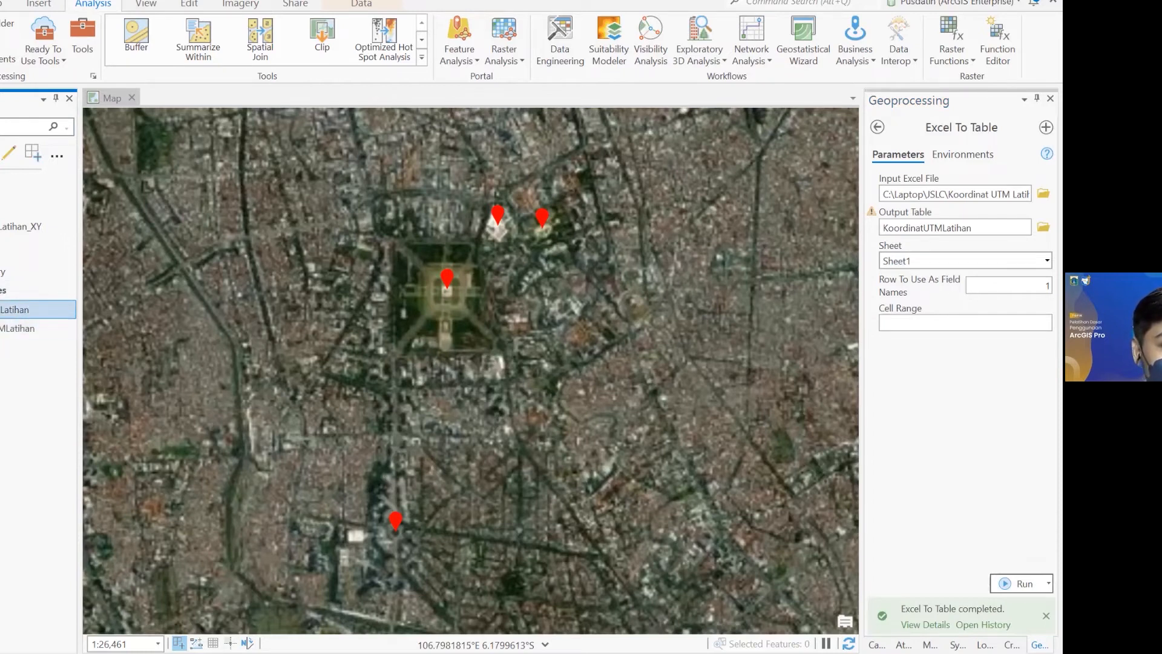
pyautogui.click(3, 331)
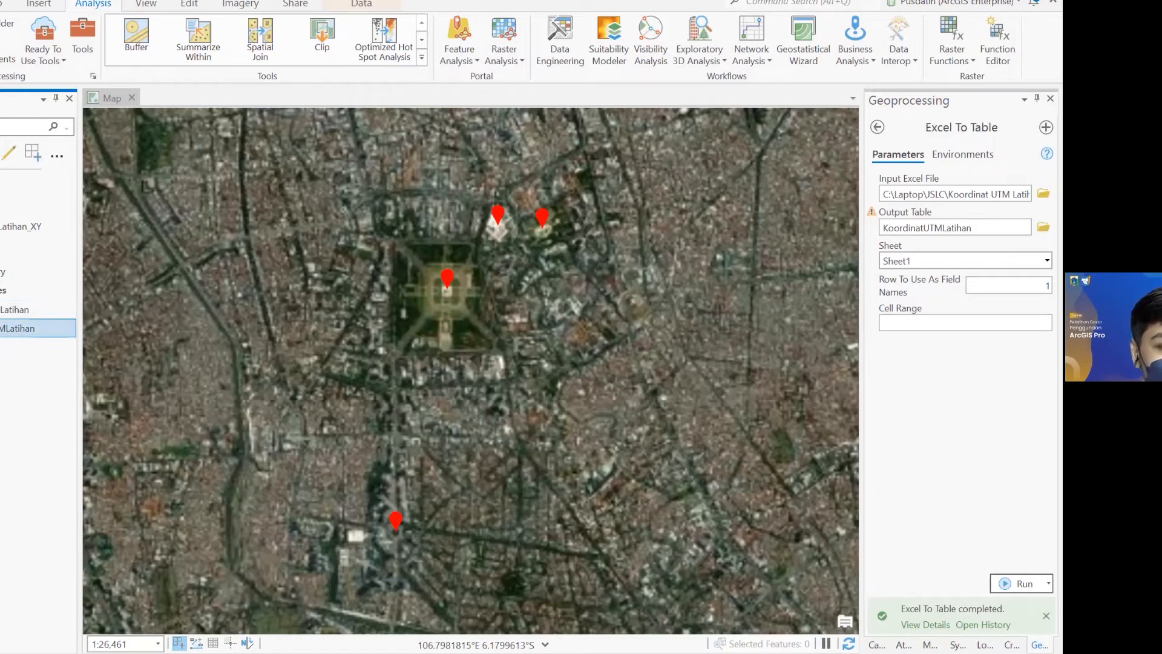
pyautogui.rightClick(4, 328)
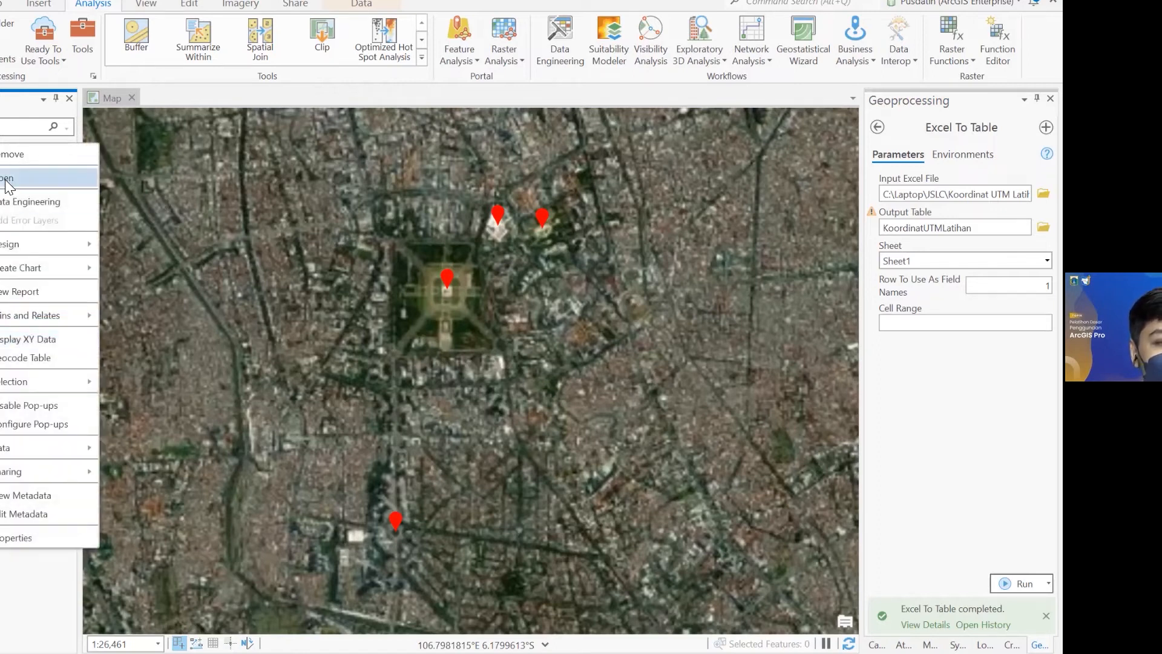
pyautogui.click(6, 182)
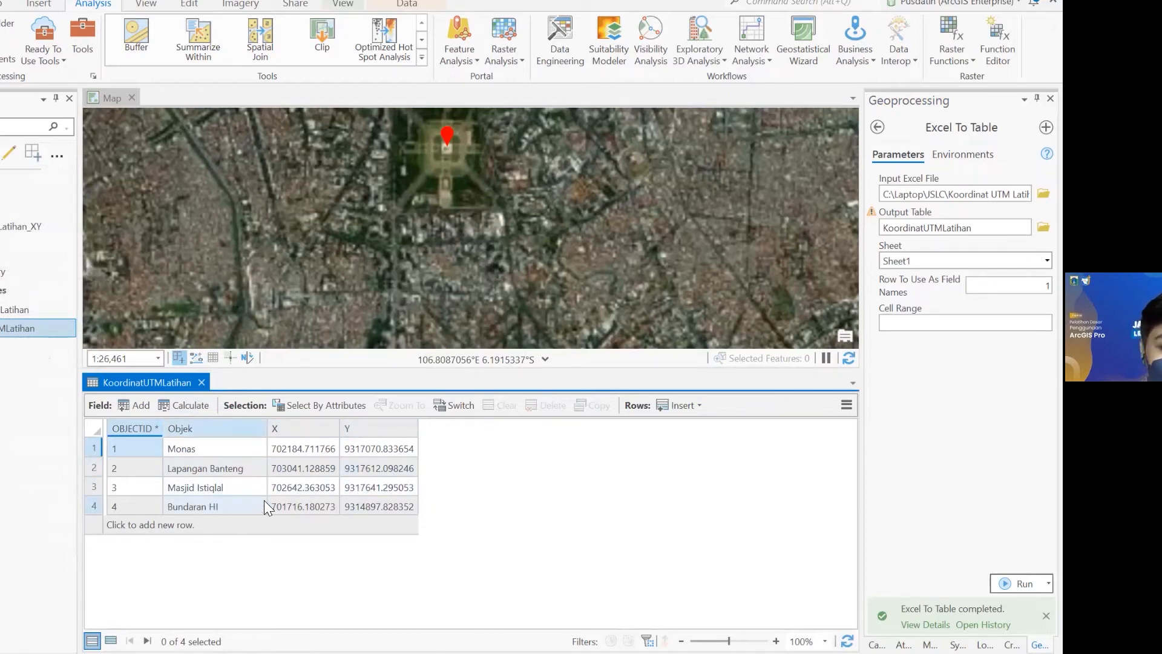
pyautogui.click(201, 382)
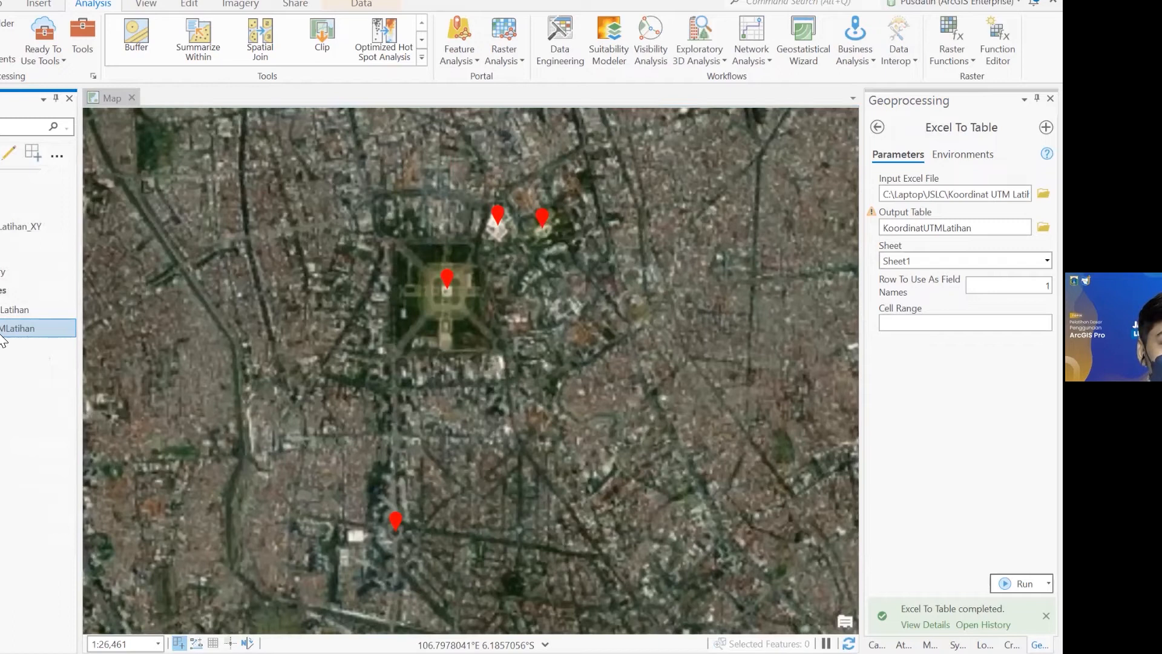
# Step: Start Display XY Data for the KoordinatUTMLatihan table and name the output feature class KoordinatUTMLatihan_XY
pyautogui.rightClick(8, 328)
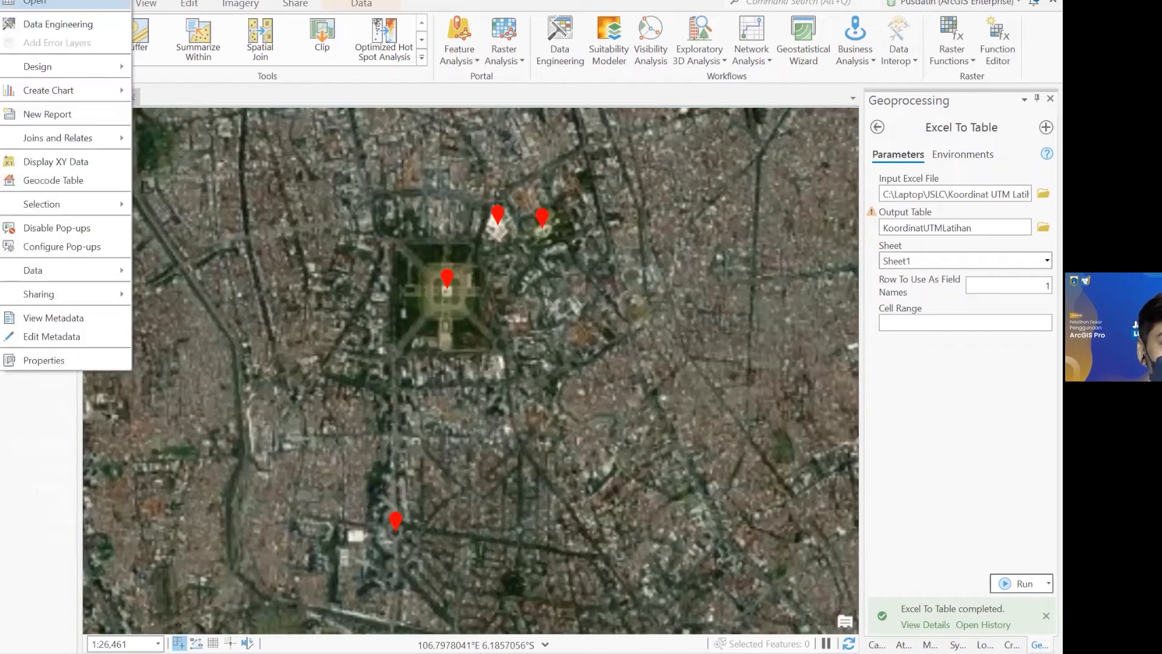
pyautogui.click(63, 162)
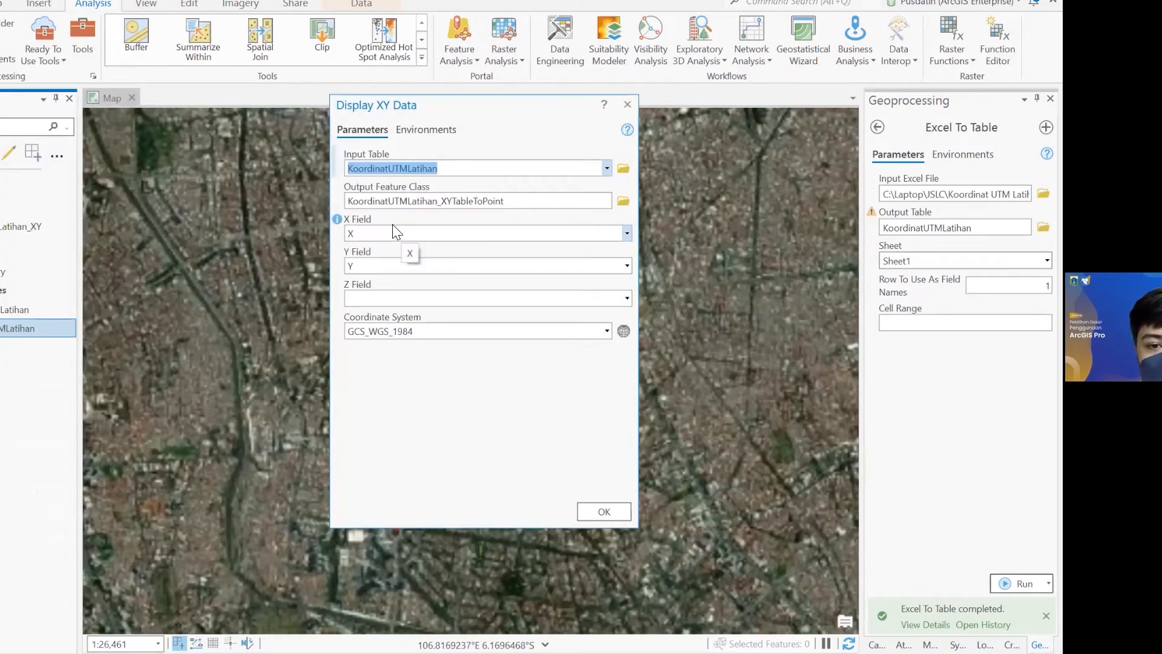
pyautogui.click(606, 169)
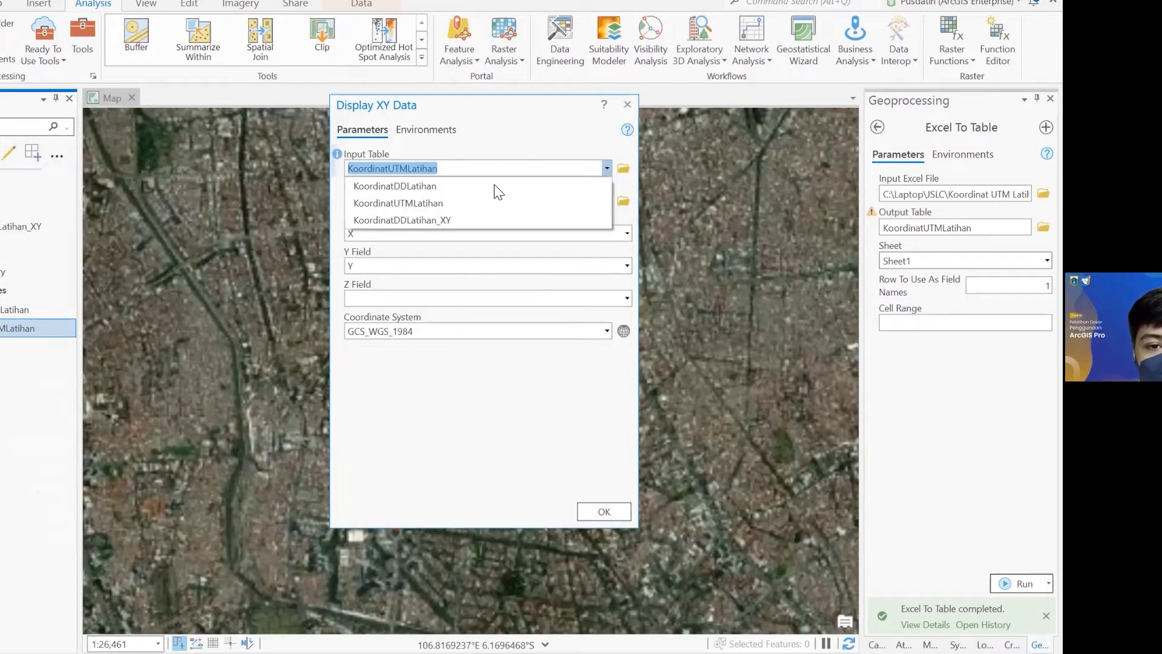
pyautogui.click(422, 205)
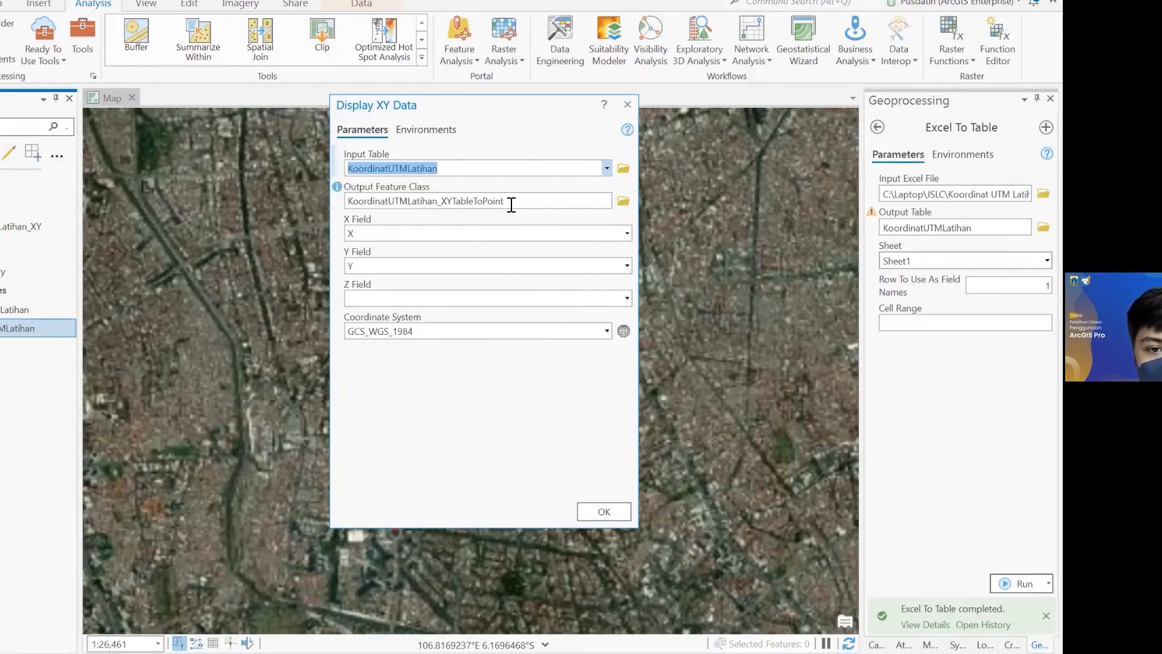
pyautogui.moveTo(542, 202)
pyautogui.mouseDown()
pyautogui.moveTo(516, 201)
pyautogui.moveTo(555, 221)
pyautogui.mouseUp()
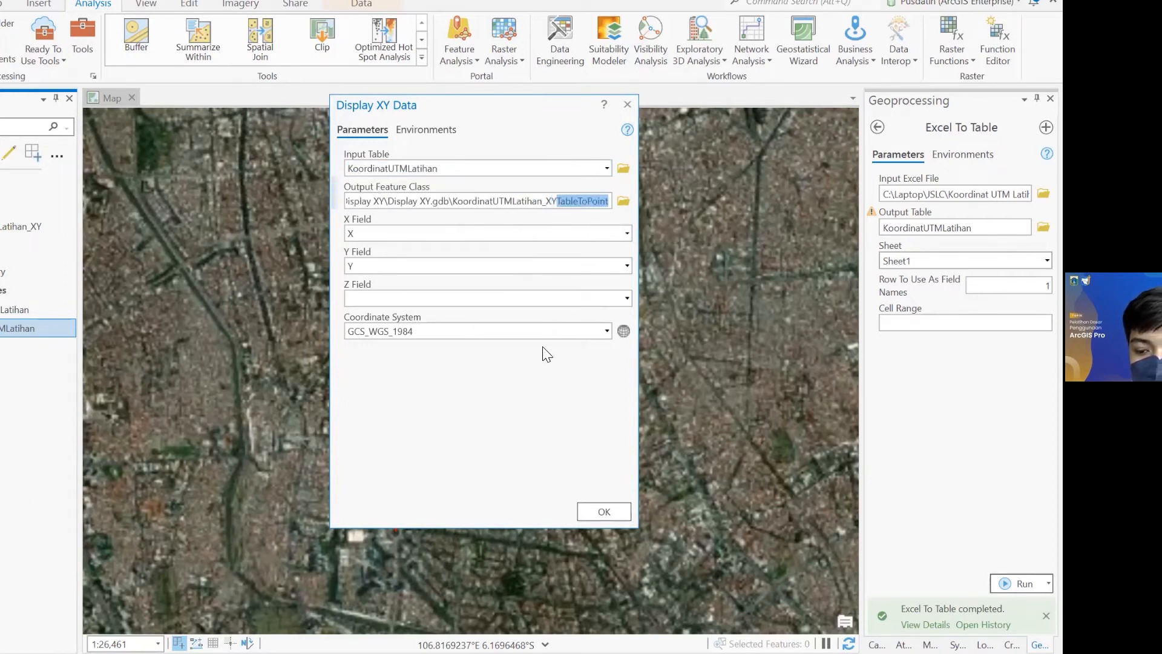
pyautogui.press('BackSpace')
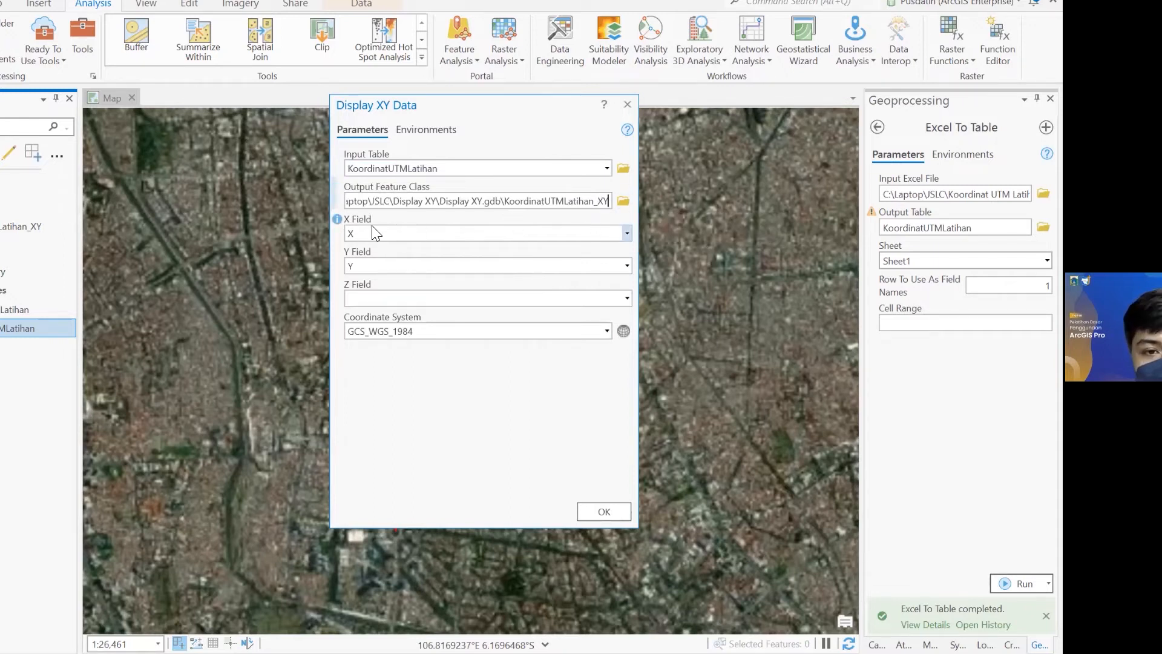
# Step: Assign column X as the X field and column Y as the Y field
pyautogui.click(627, 235)
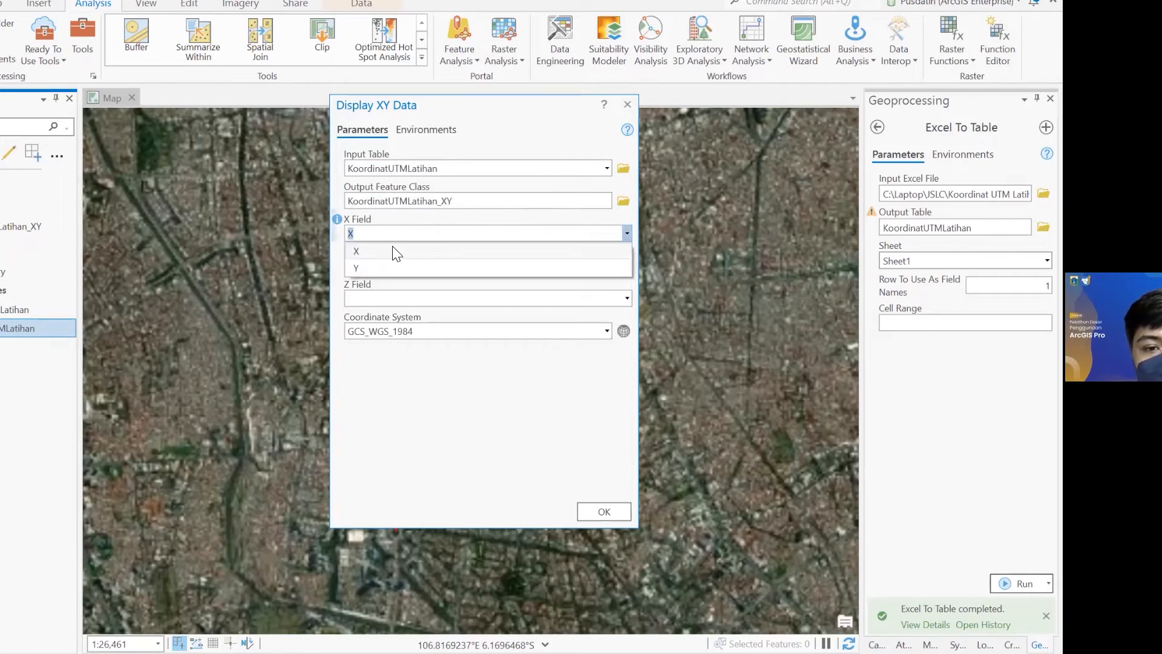
pyautogui.click(367, 255)
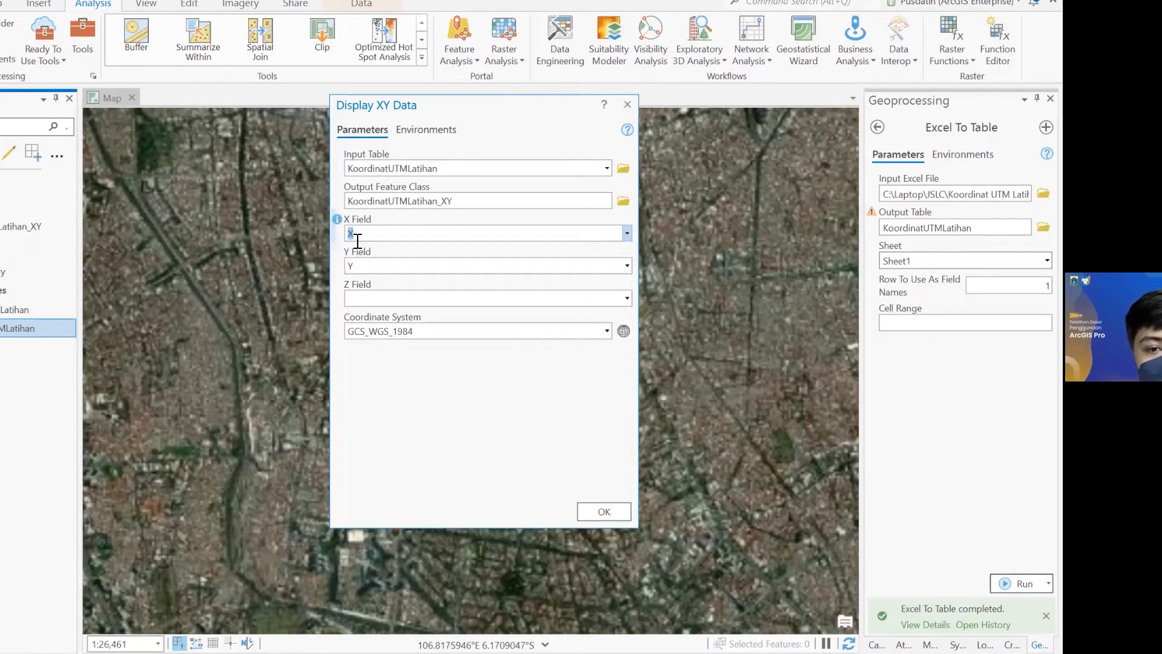
pyautogui.click(627, 265)
pyautogui.click(416, 303)
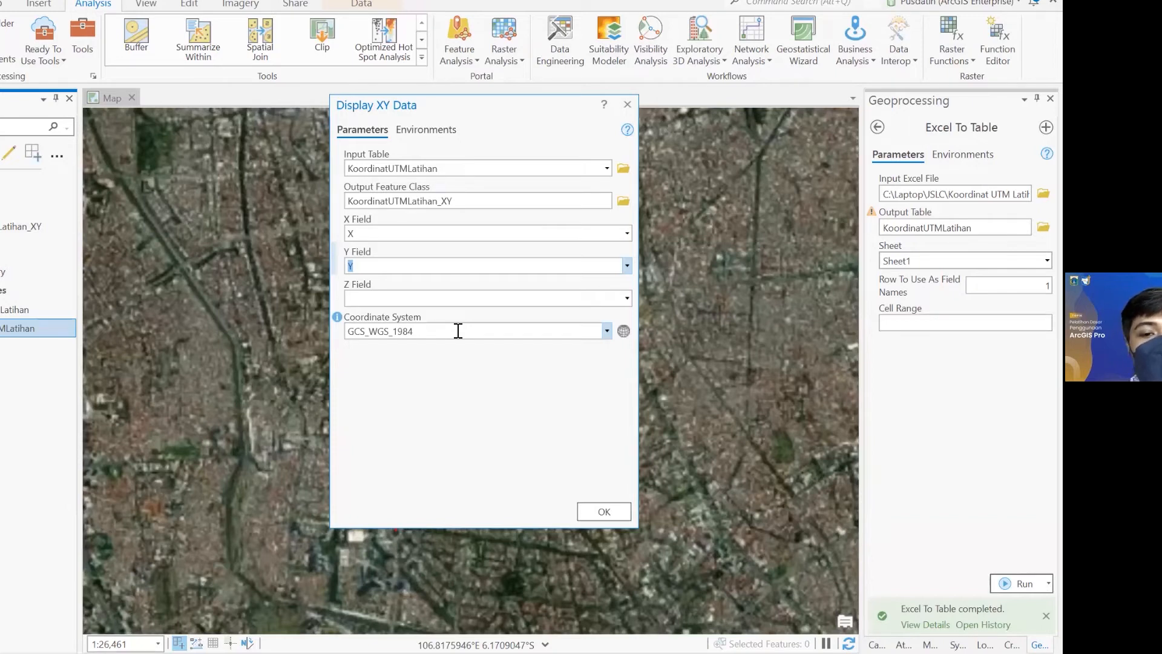
# Step: Open the coordinate system selection for the XY data and expand the UTM group of the projected coordinate systems
pyautogui.click(624, 334)
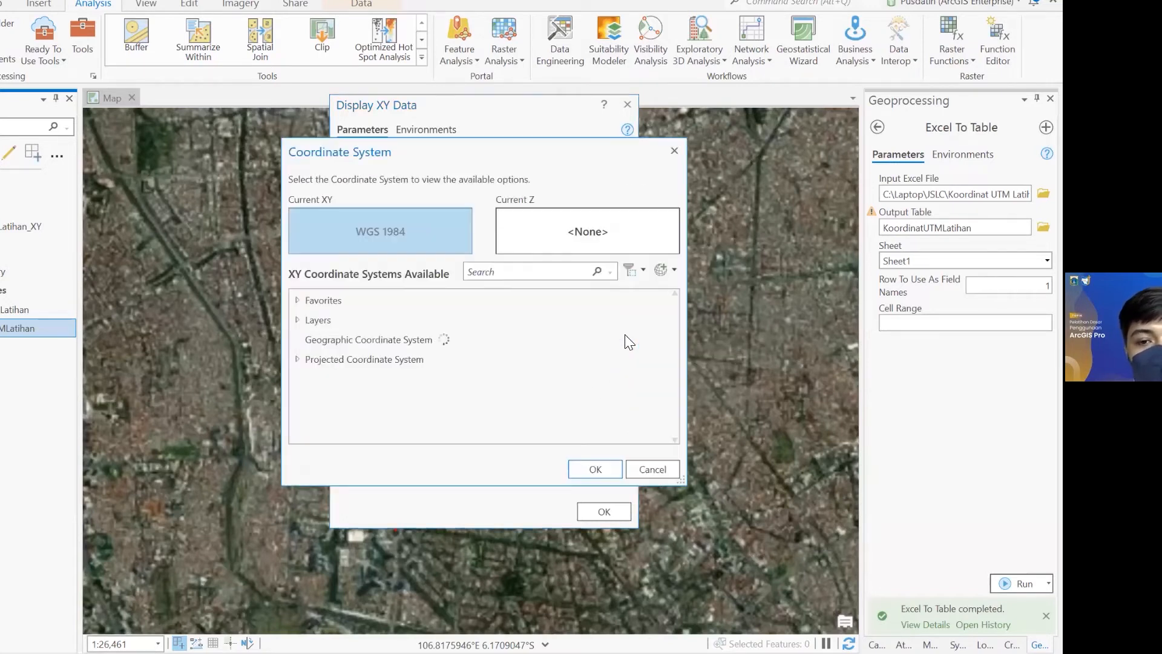
pyautogui.click(308, 339)
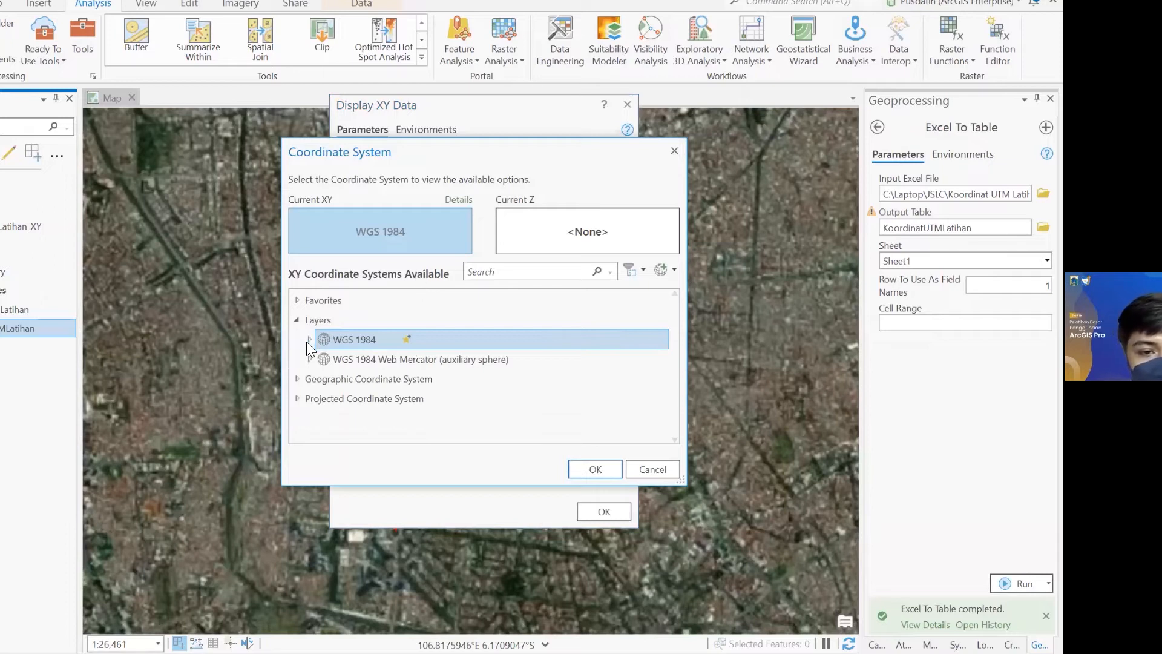
pyautogui.click(296, 320)
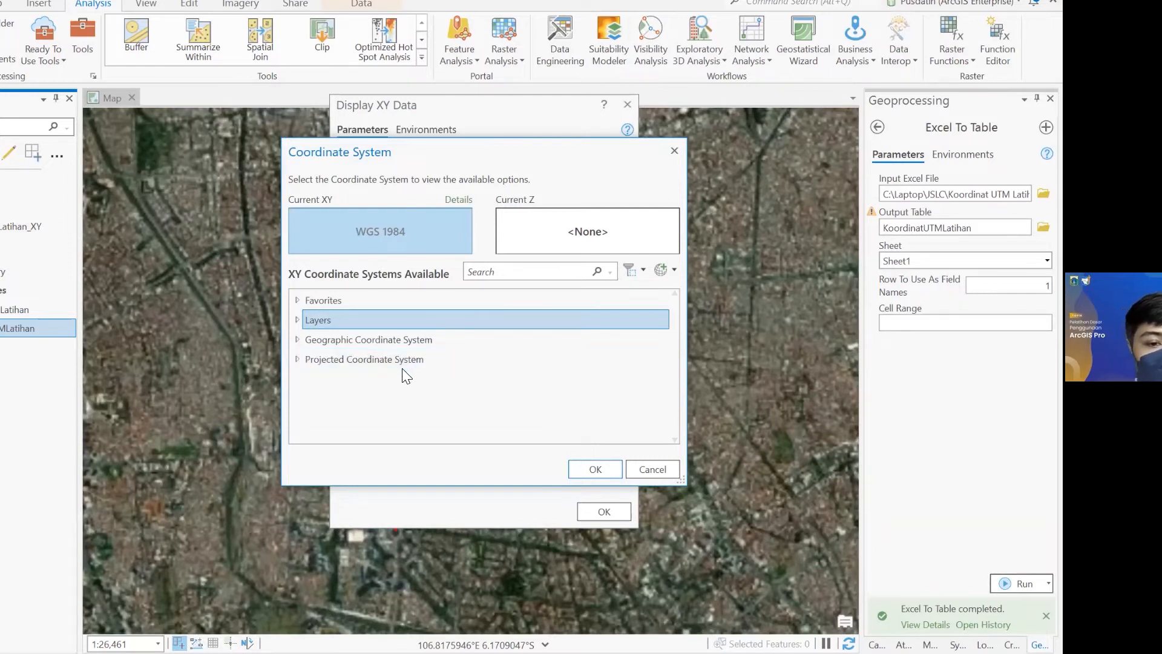
pyautogui.click(300, 362)
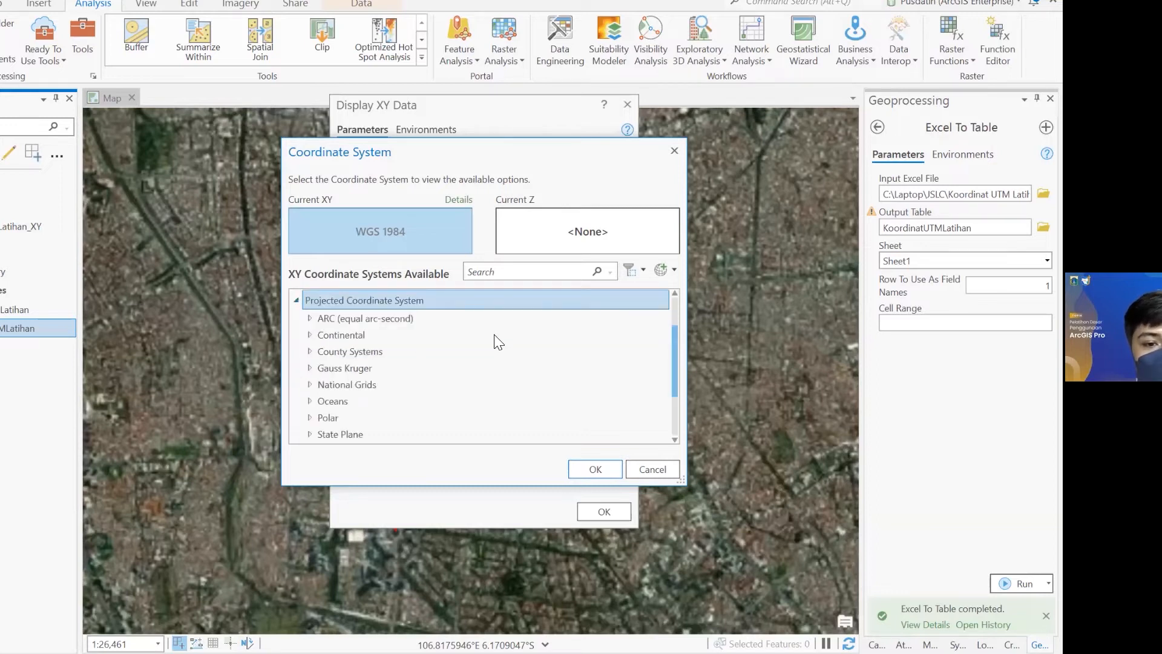
pyautogui.scroll(-1, 387, 311)
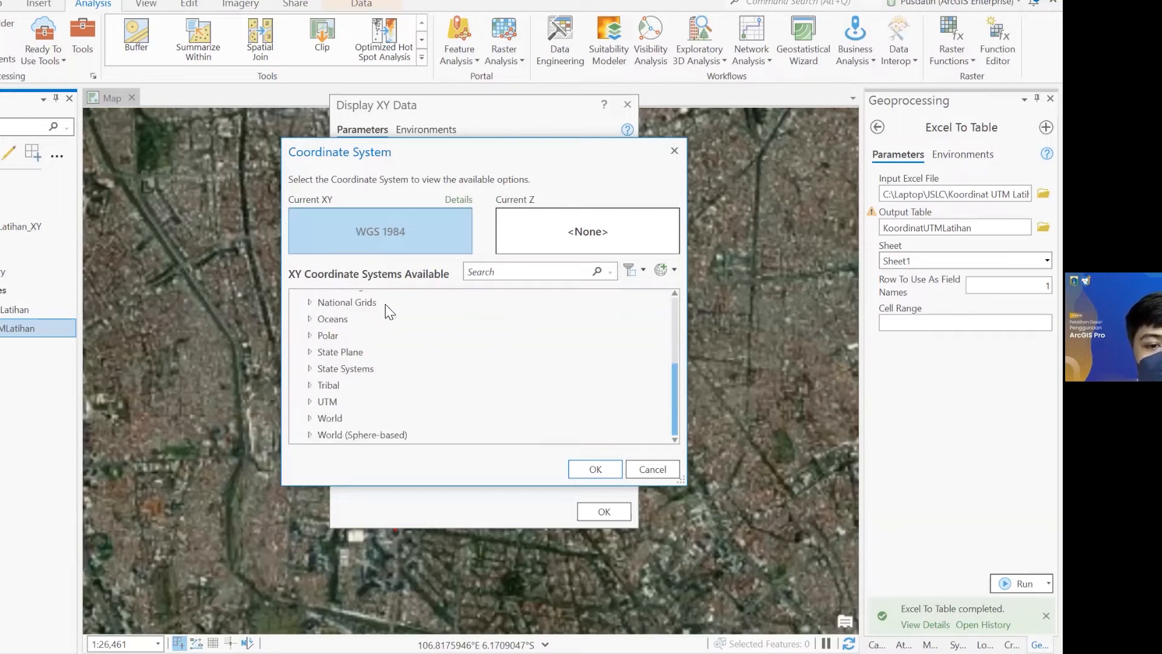
pyautogui.scroll(2, 394, 357)
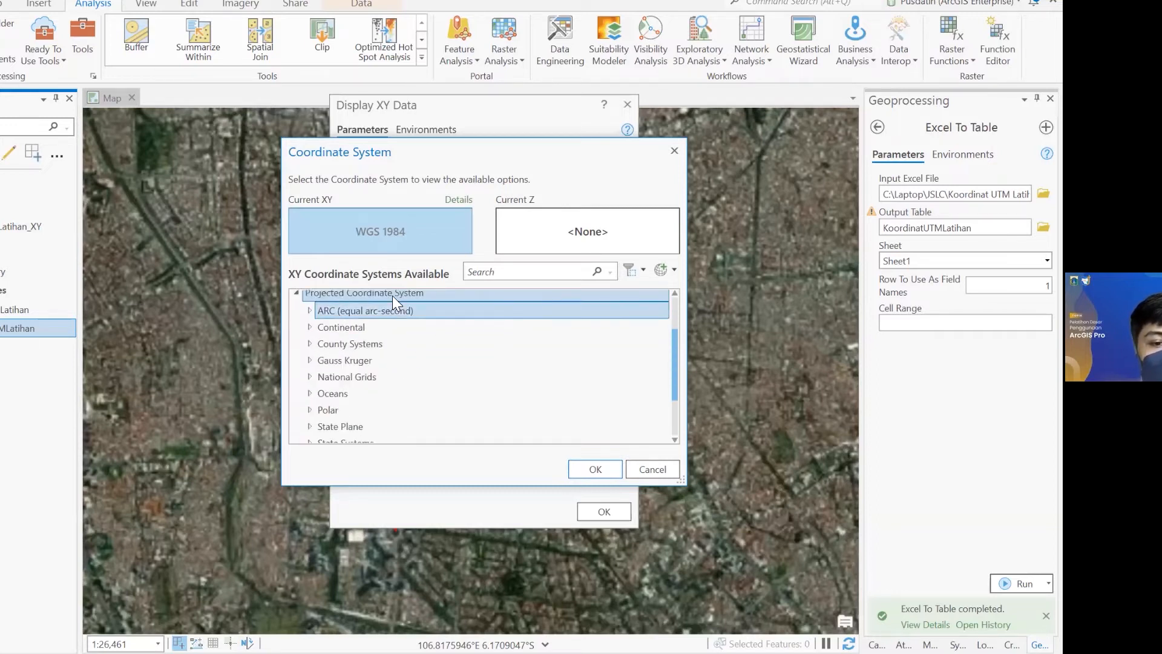
pyautogui.scroll(-2, 446, 320)
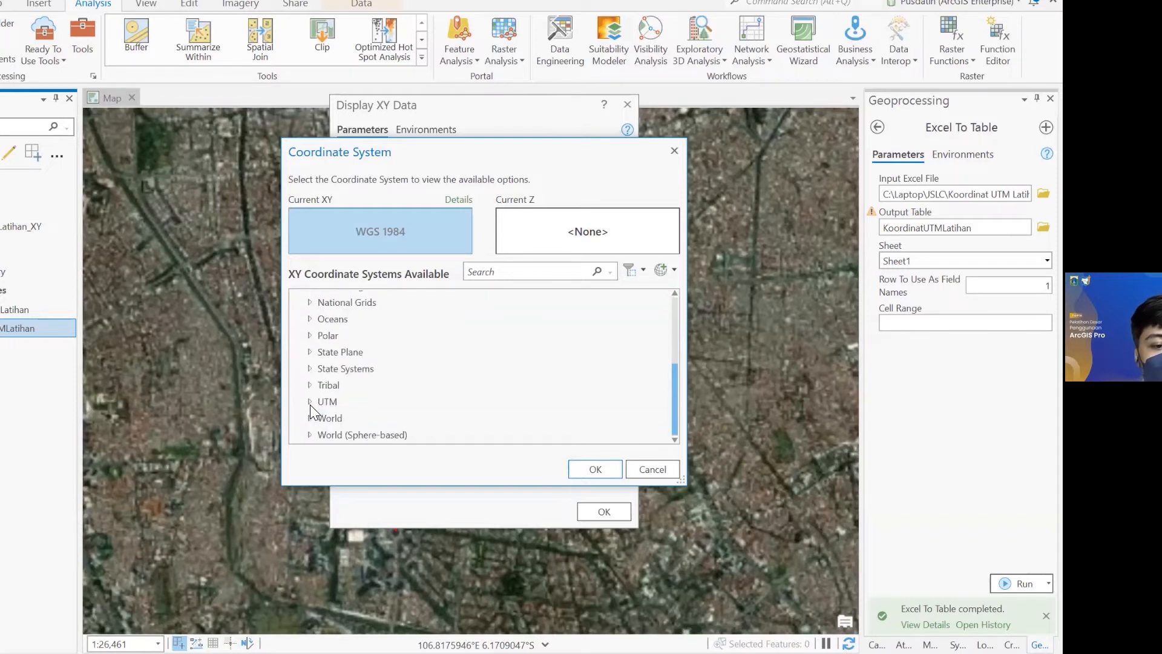
pyautogui.click(310, 402)
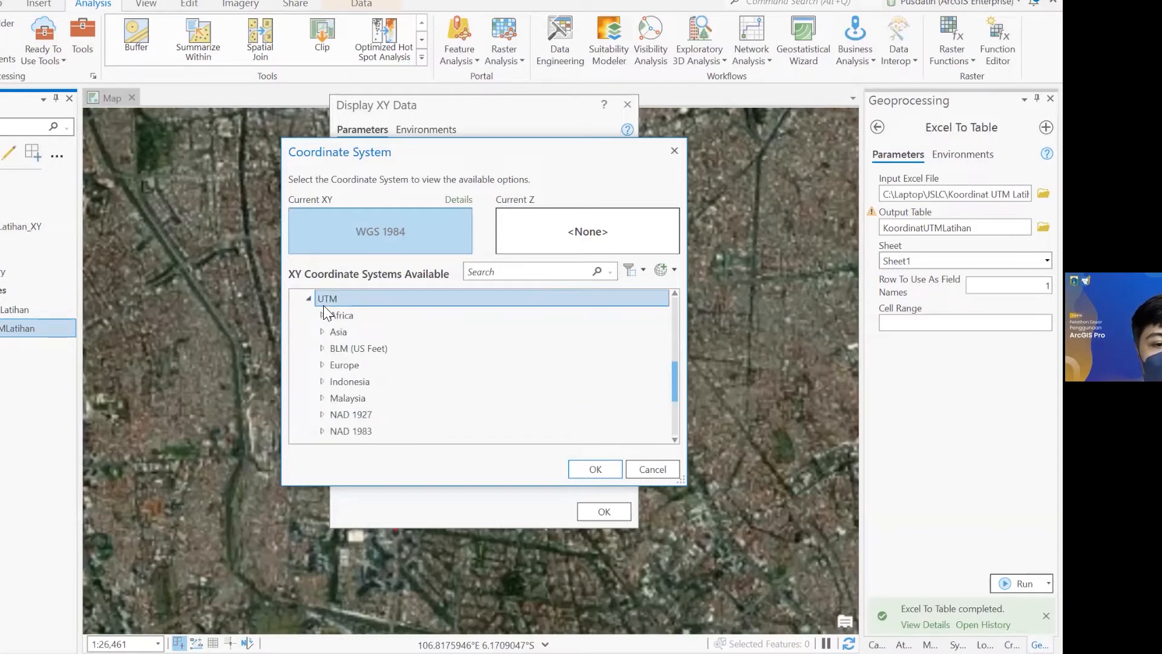
# Step: Expand the Southern Hemisphere zones of WGS 1984 within the UTM projected coordinate systems
pyautogui.scroll(-2, 394, 327)
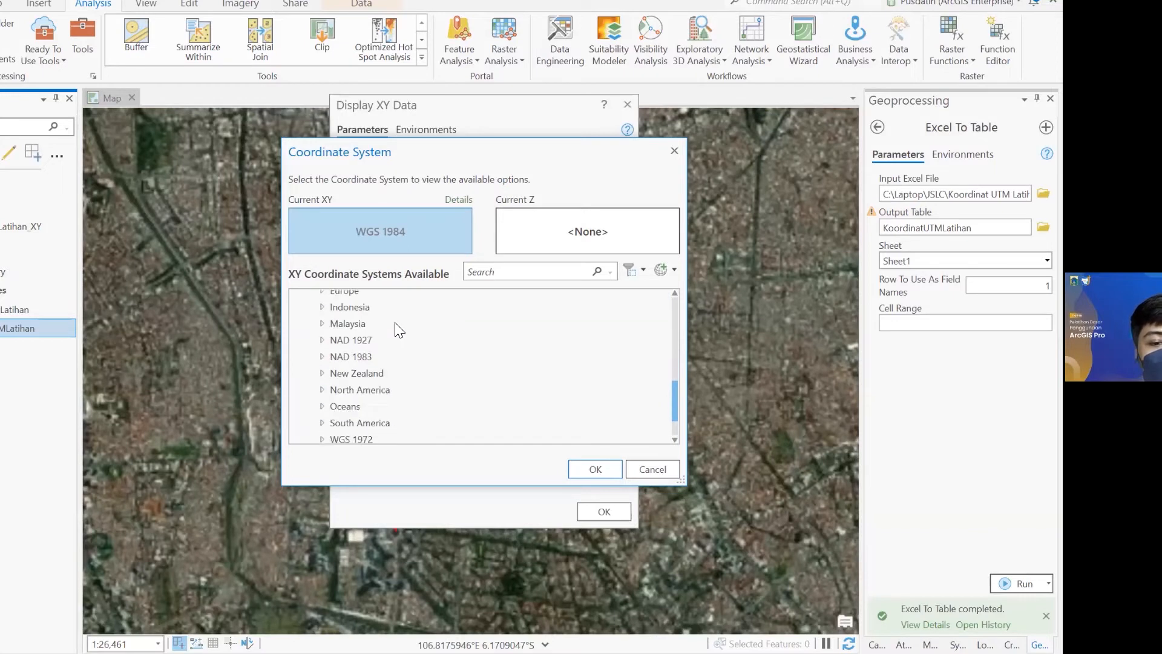
pyautogui.scroll(-2, 397, 330)
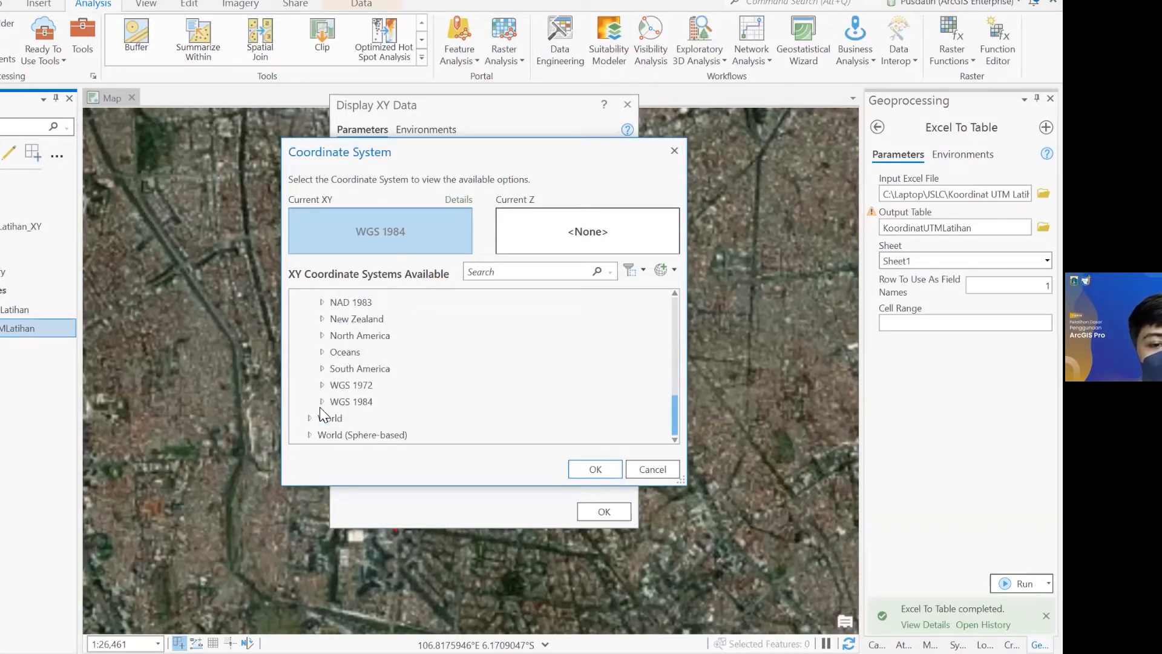
pyautogui.scroll(3, 482, 379)
pyautogui.scroll(-3, 483, 379)
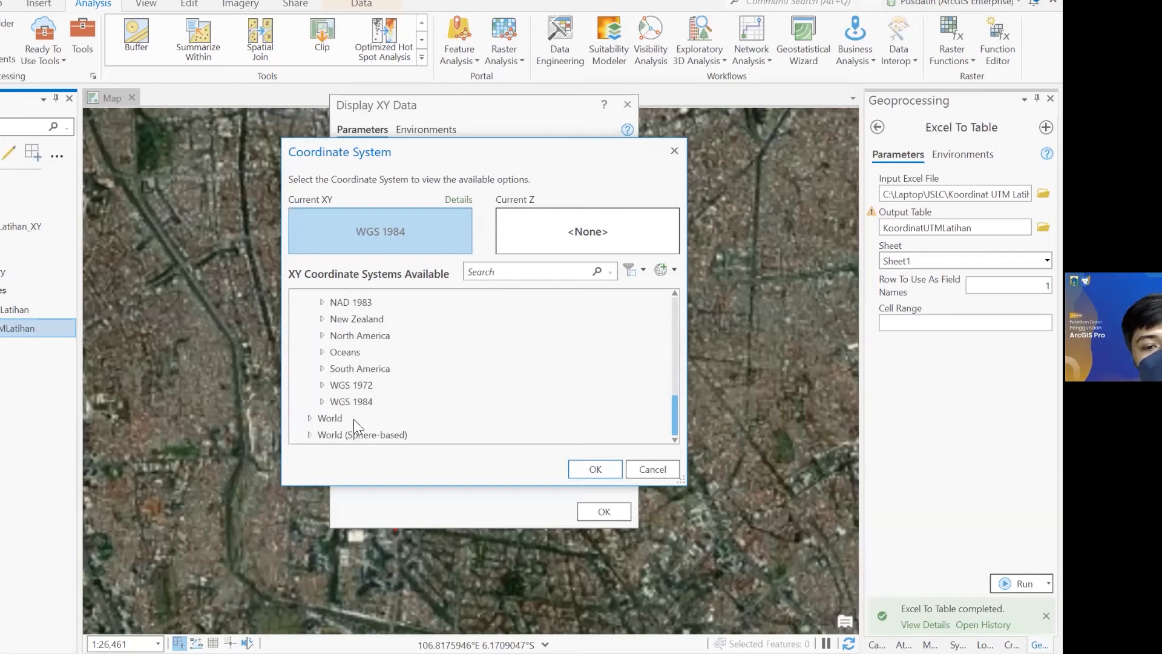
pyautogui.click(322, 401)
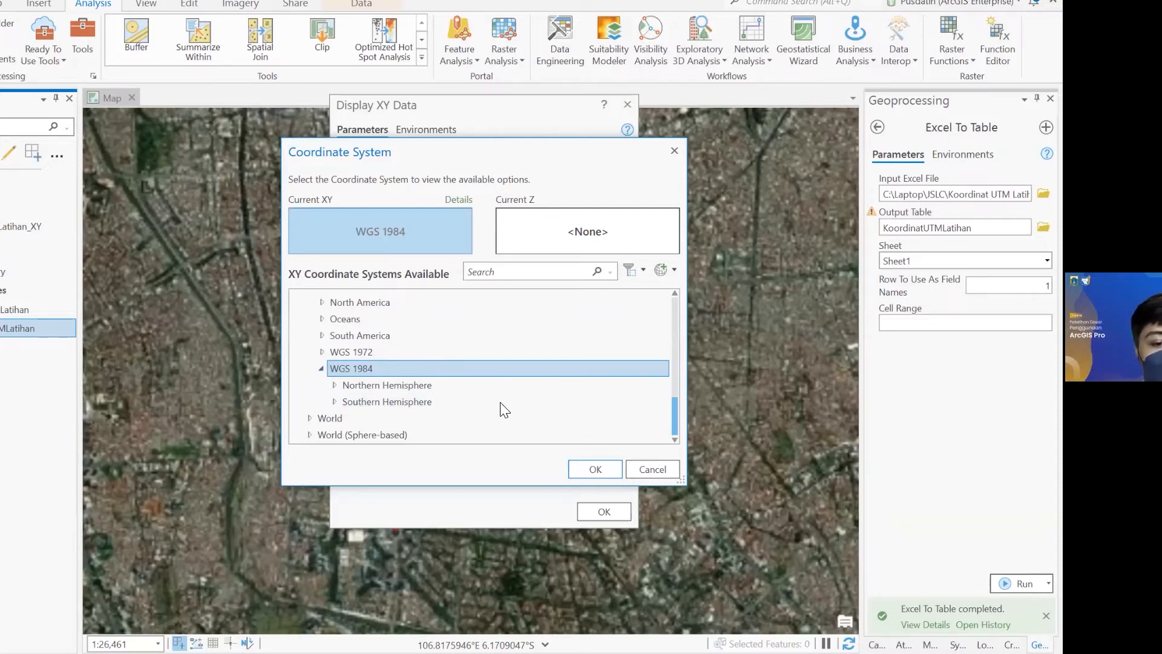
pyautogui.click(335, 403)
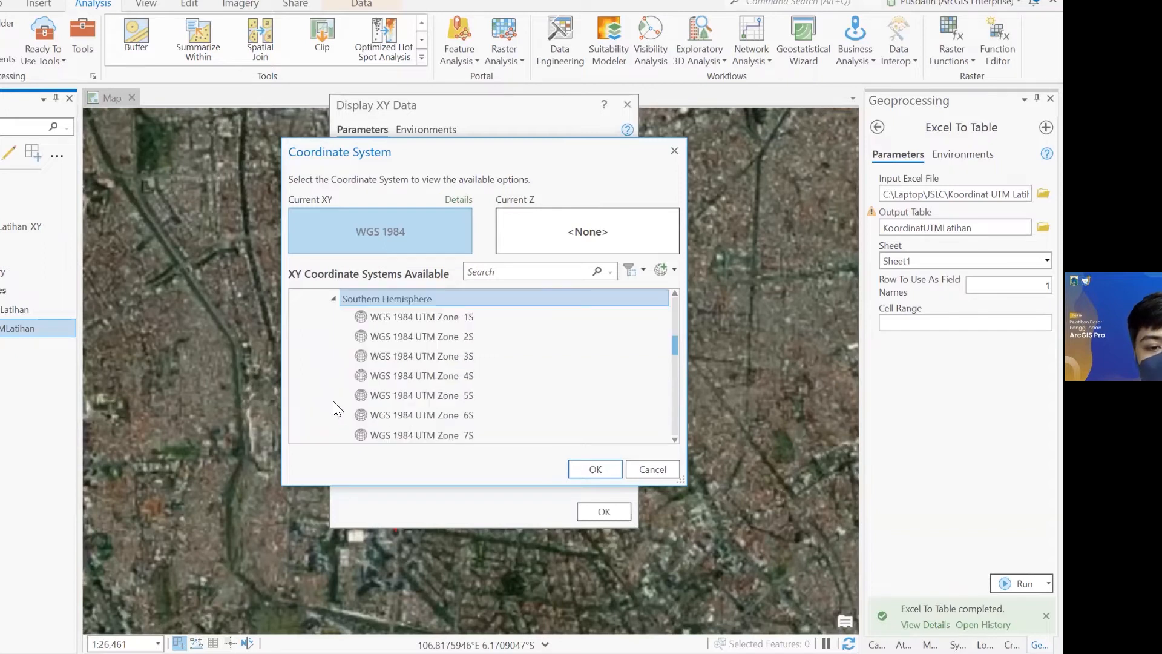
# Step: Assign WGS 1984 UTM Zone 48S as the coordinate system and run Display XY Data to plot the points
pyautogui.scroll(-4, 465, 357)
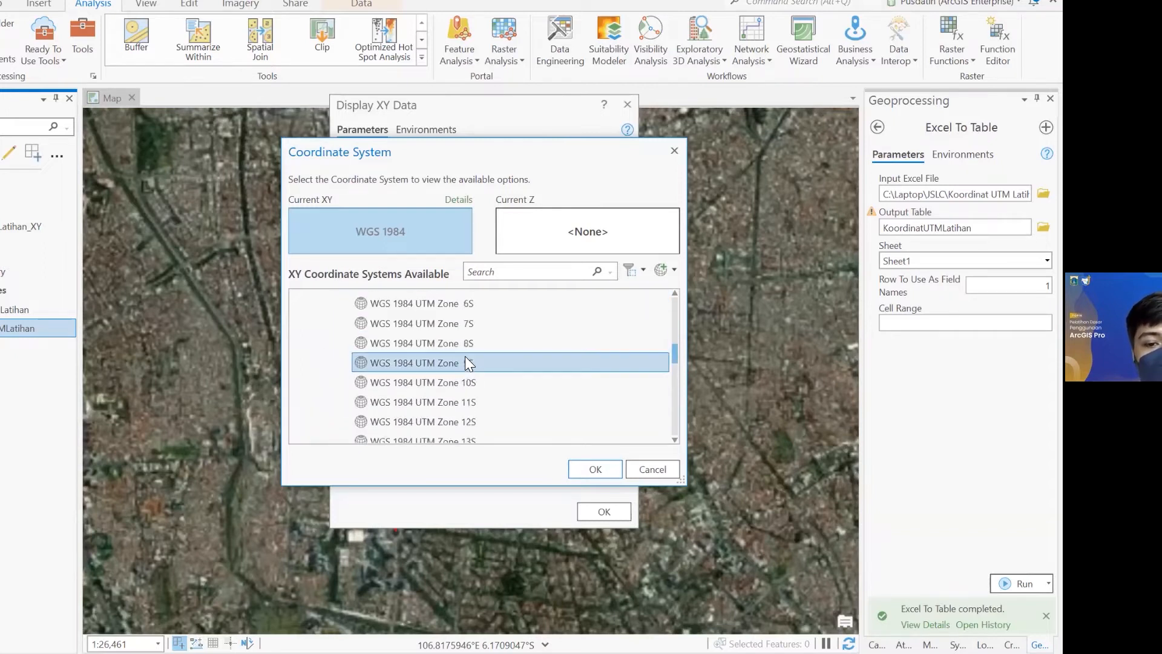
pyautogui.scroll(-1, 530, 339)
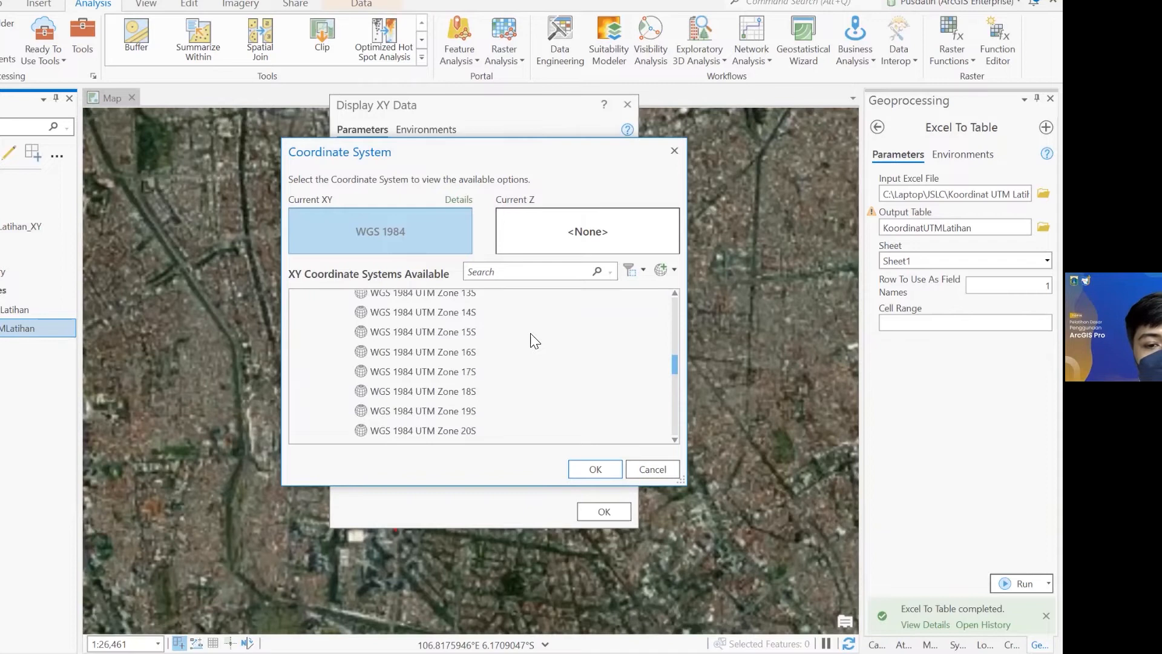
pyautogui.scroll(-1, 484, 339)
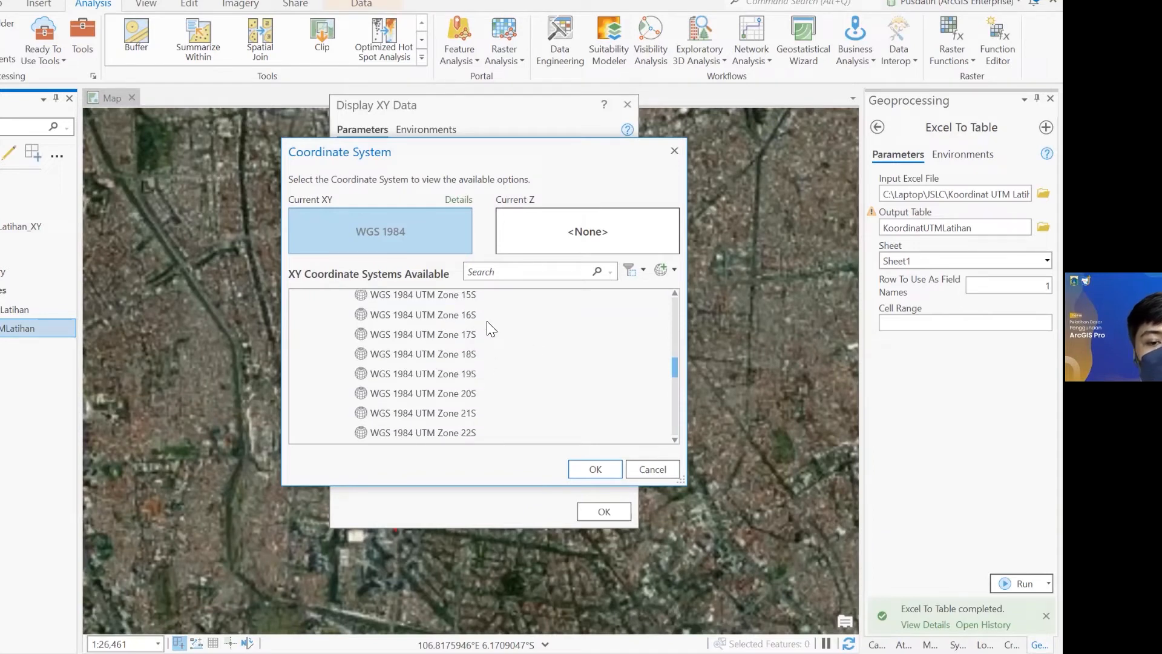
pyautogui.scroll(-10, 492, 329)
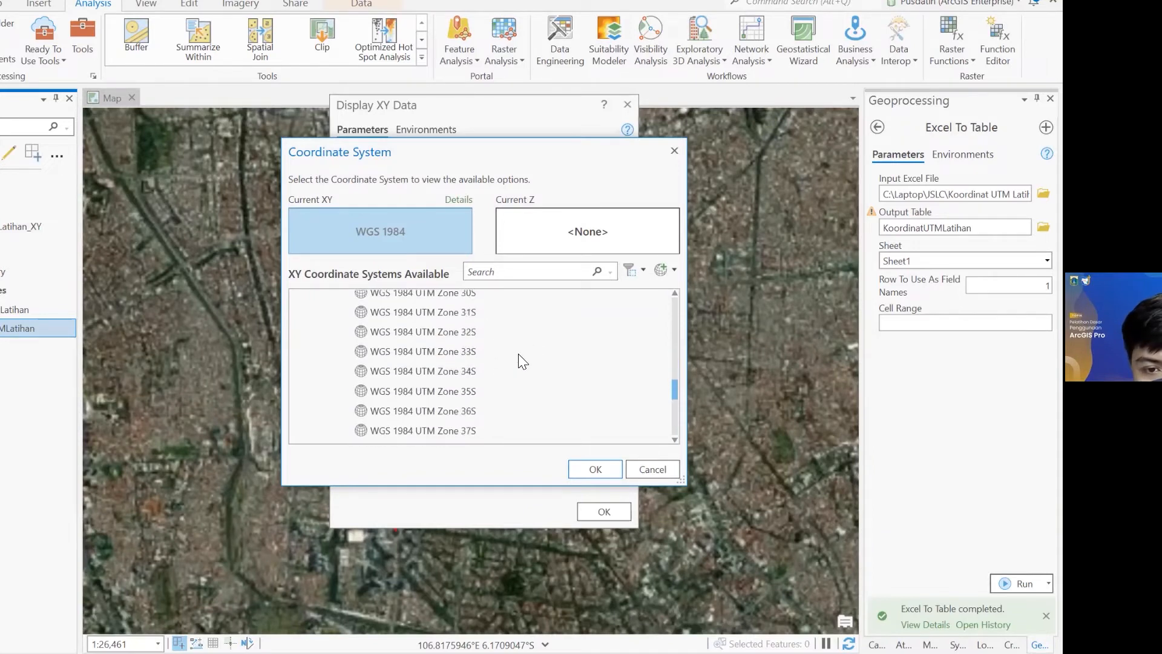
pyautogui.scroll(-4, 516, 350)
pyautogui.click(401, 385)
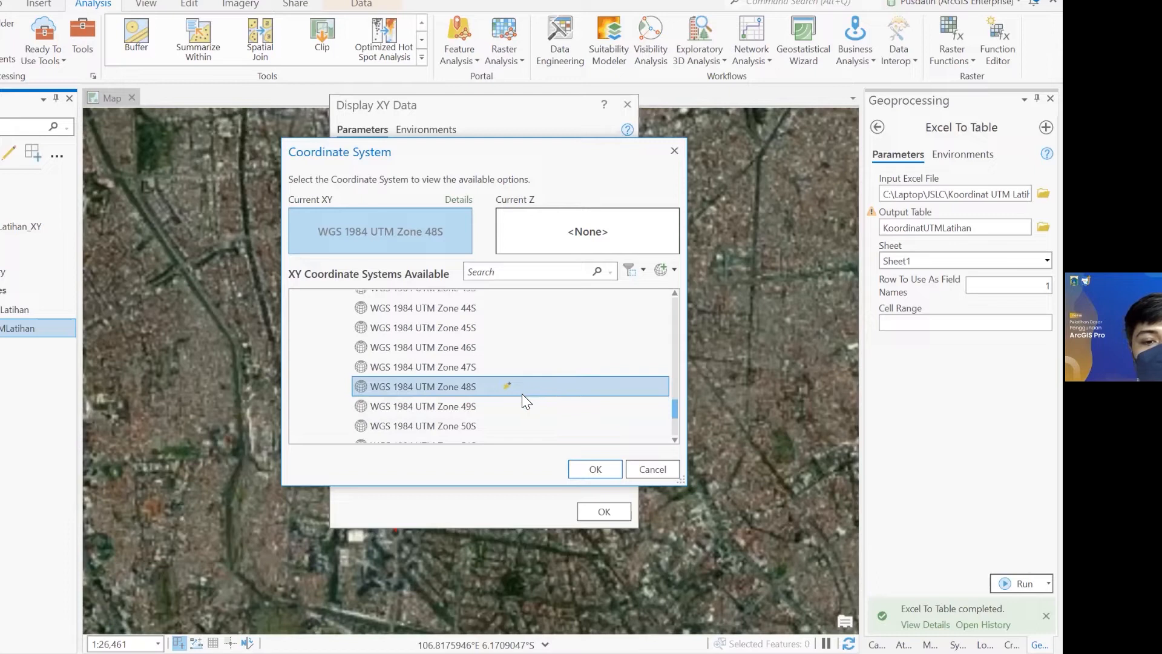
pyautogui.click(582, 469)
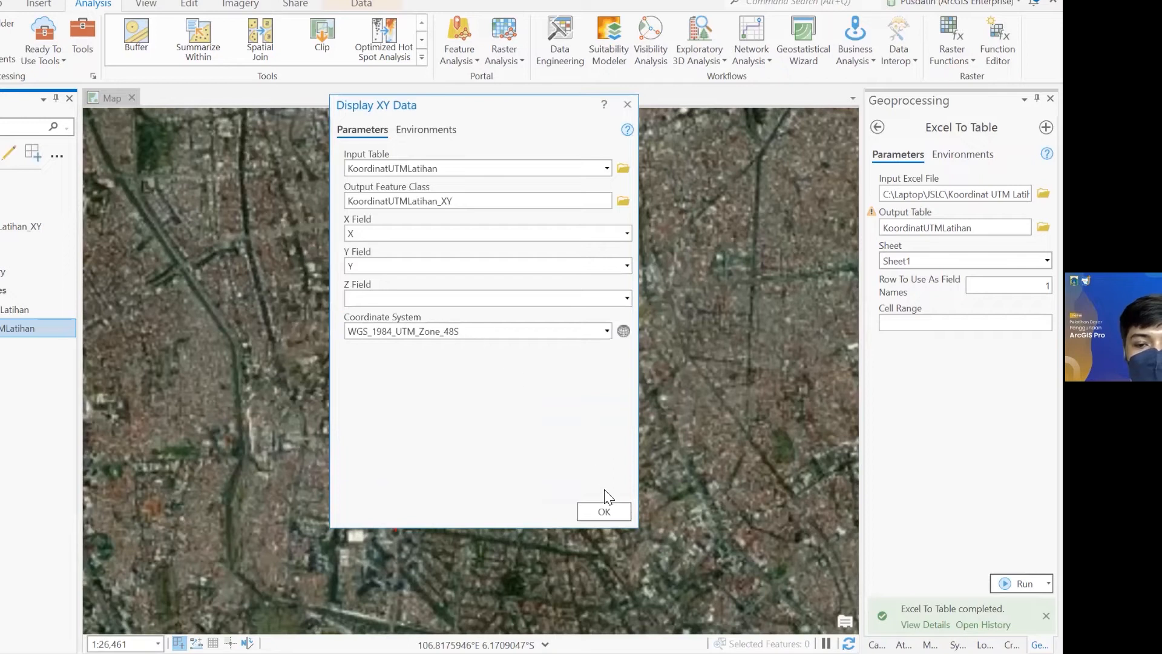
pyautogui.click(589, 507)
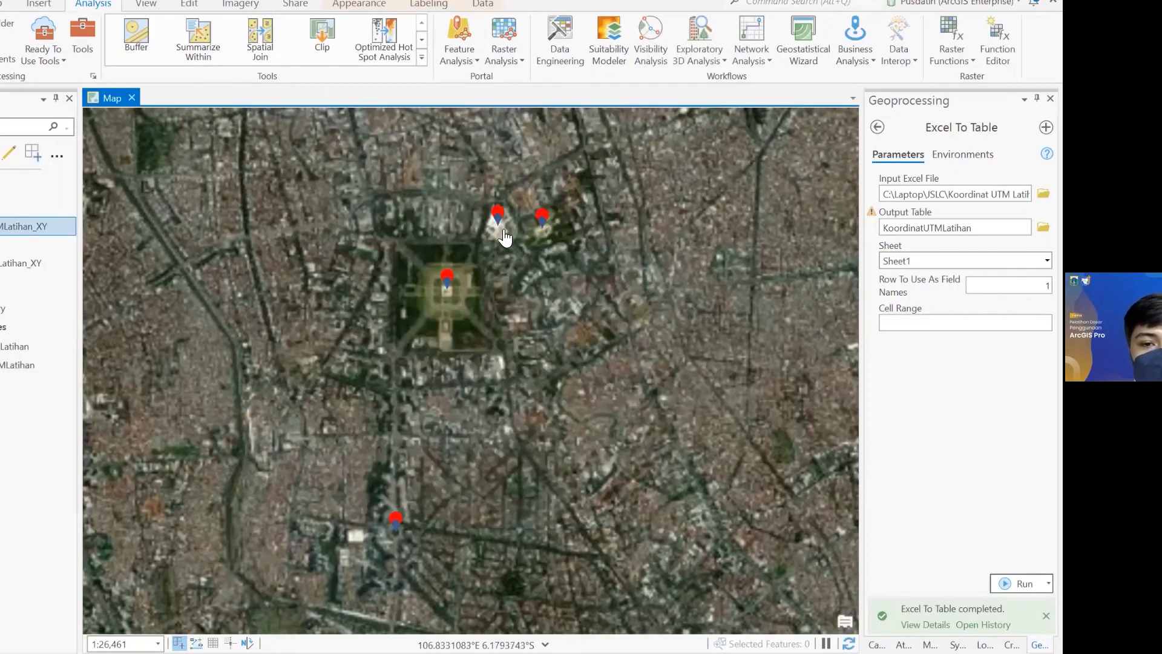
# Step: Set the symbol size of the new KoordinatUTMLatihan_XY points to 20 pt and inspect their locations on the map
pyautogui.scroll(1, 500, 221)
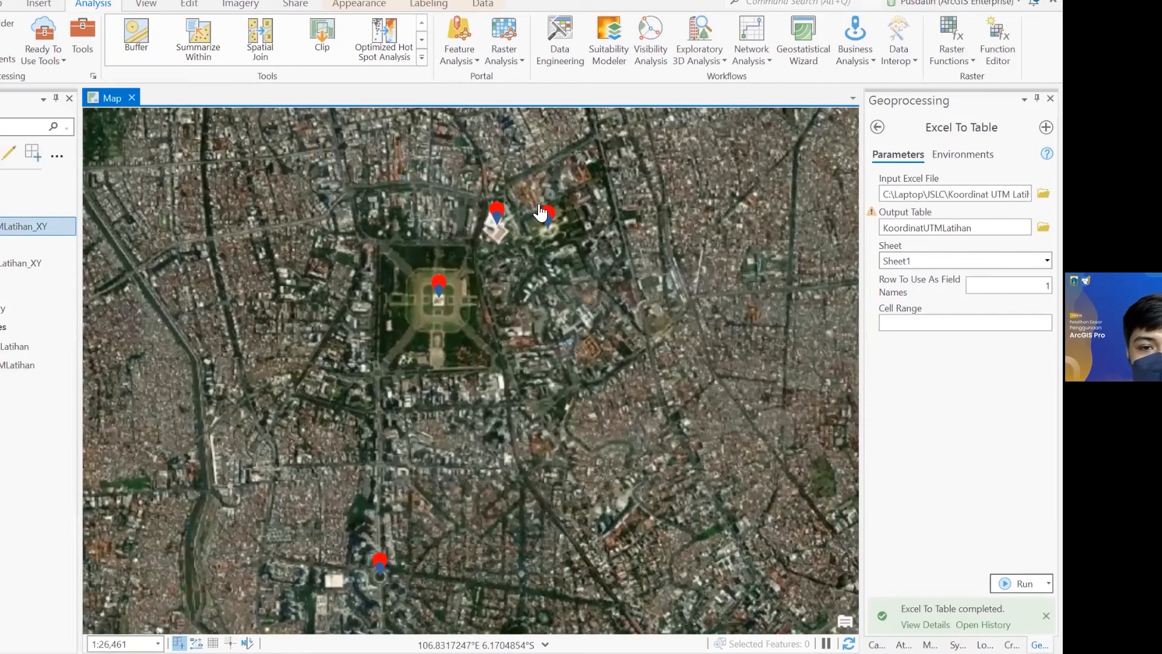
pyautogui.scroll(2, 504, 229)
pyautogui.scroll(-3, 519, 208)
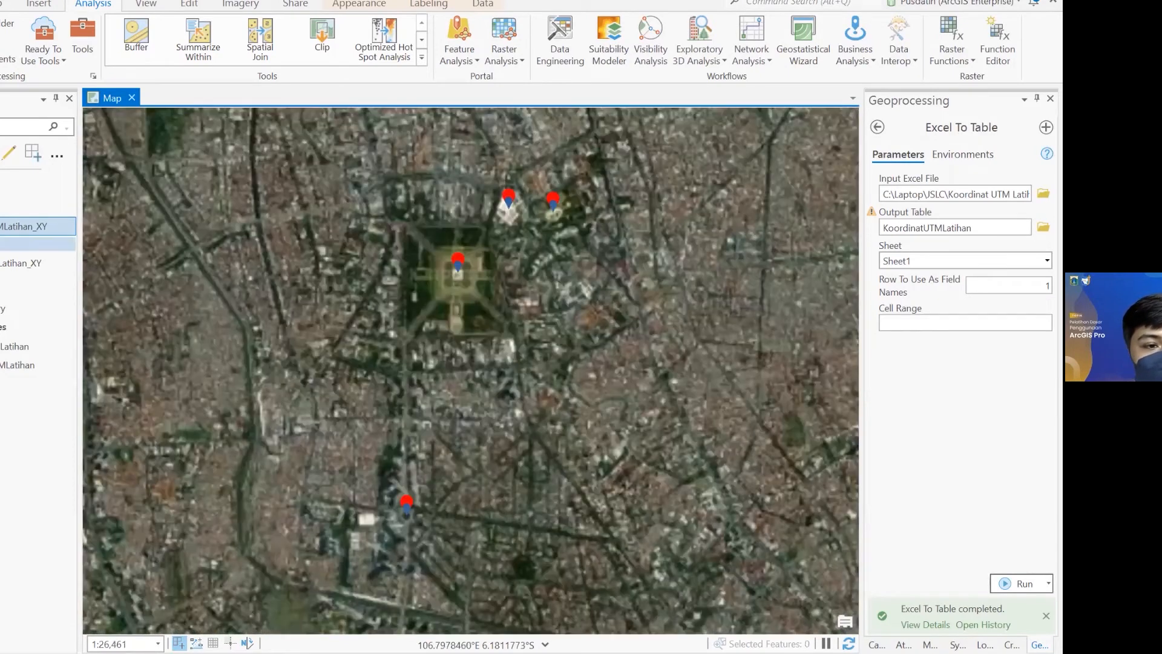
pyautogui.click(7, 244)
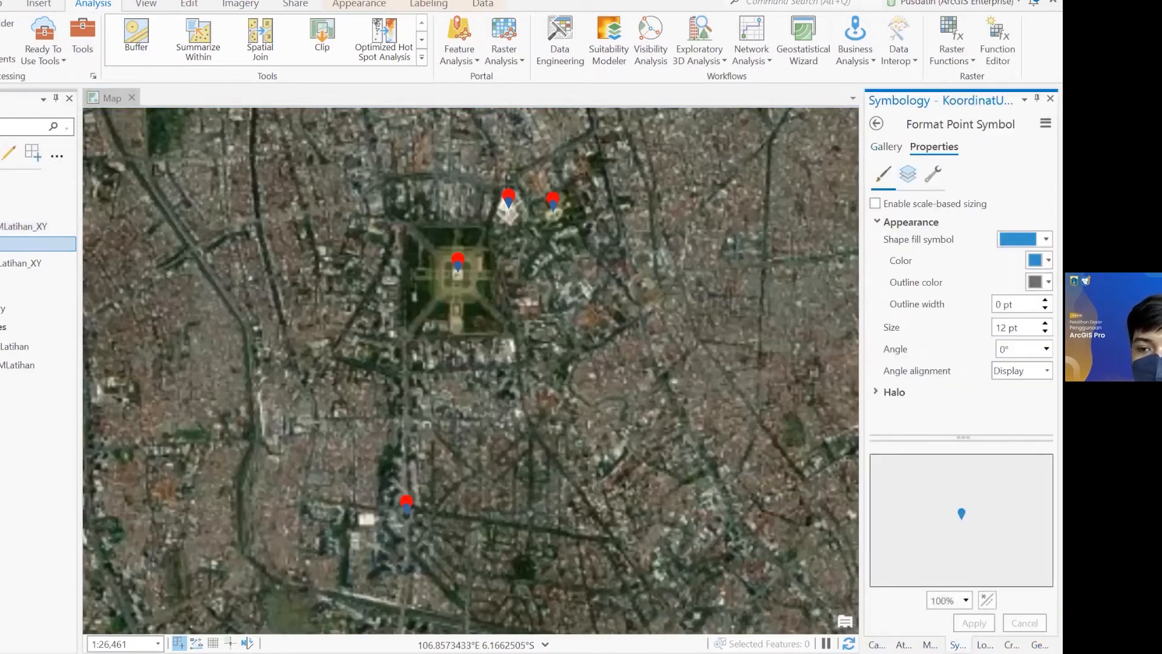
pyautogui.click(1045, 324)
pyautogui.click(1045, 323)
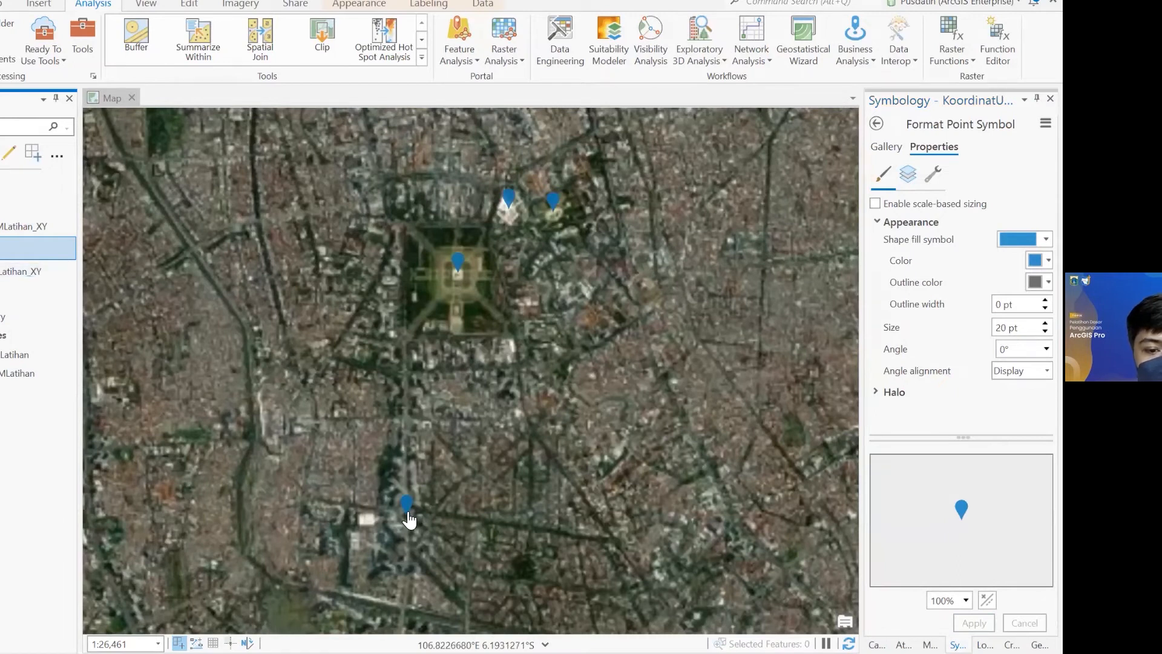
pyautogui.scroll(1, 394, 529)
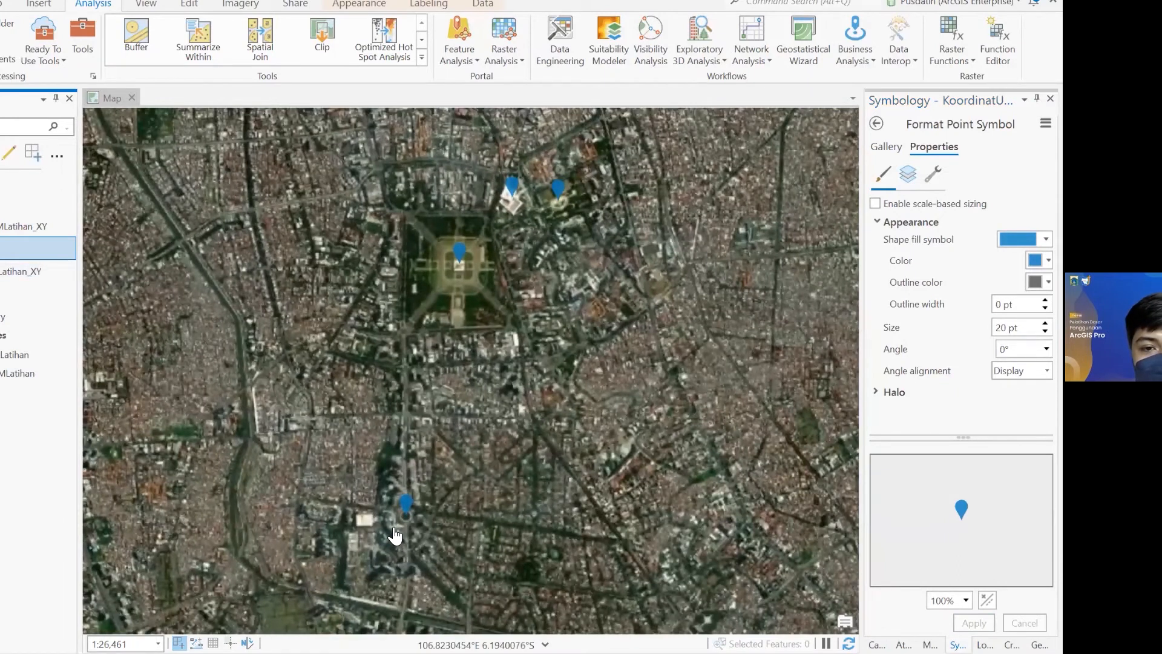
pyautogui.scroll(10, 397, 511)
pyautogui.scroll(-8, 367, 405)
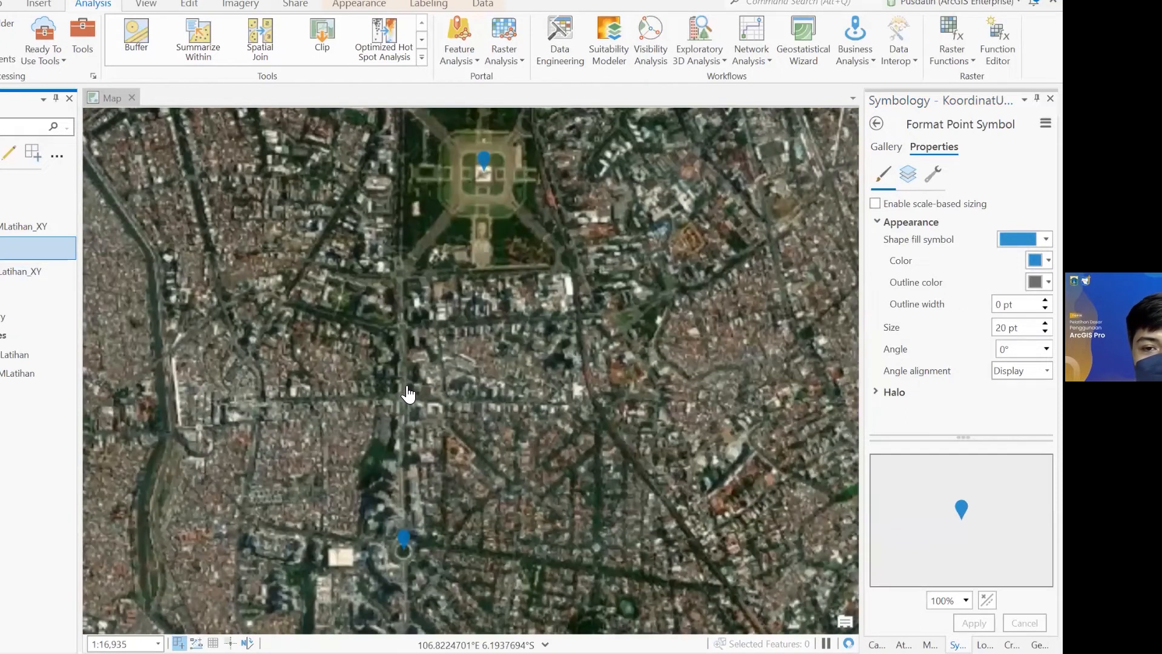
pyautogui.scroll(-2, 456, 451)
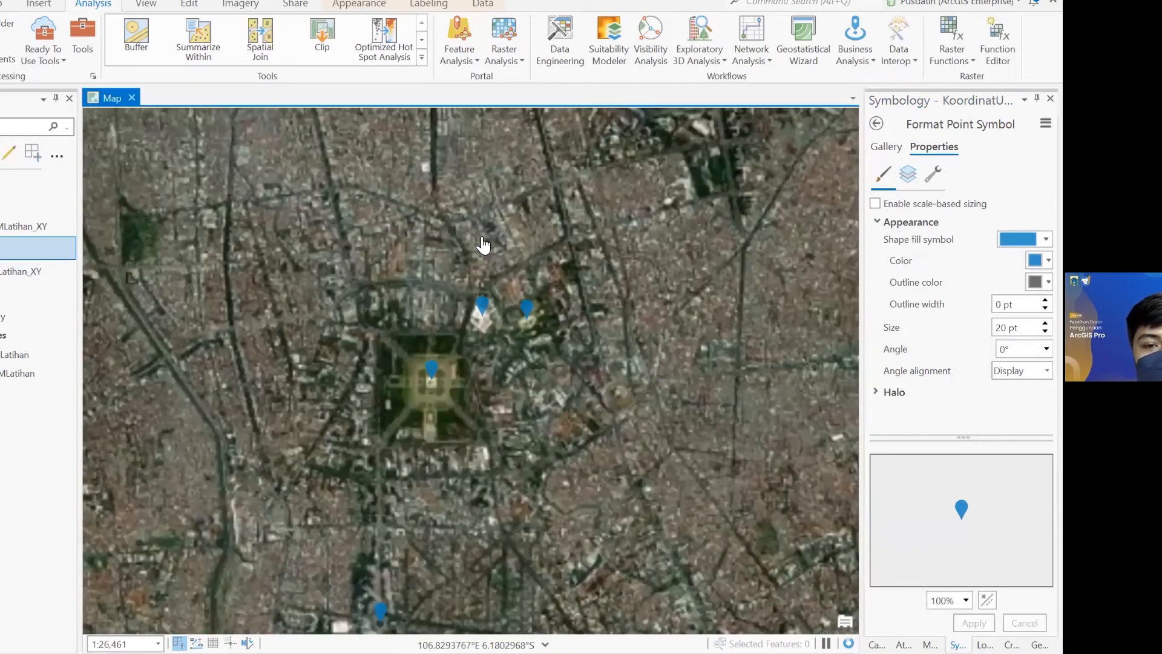
pyautogui.moveTo(483, 245); pyautogui.dragTo(490, 169)
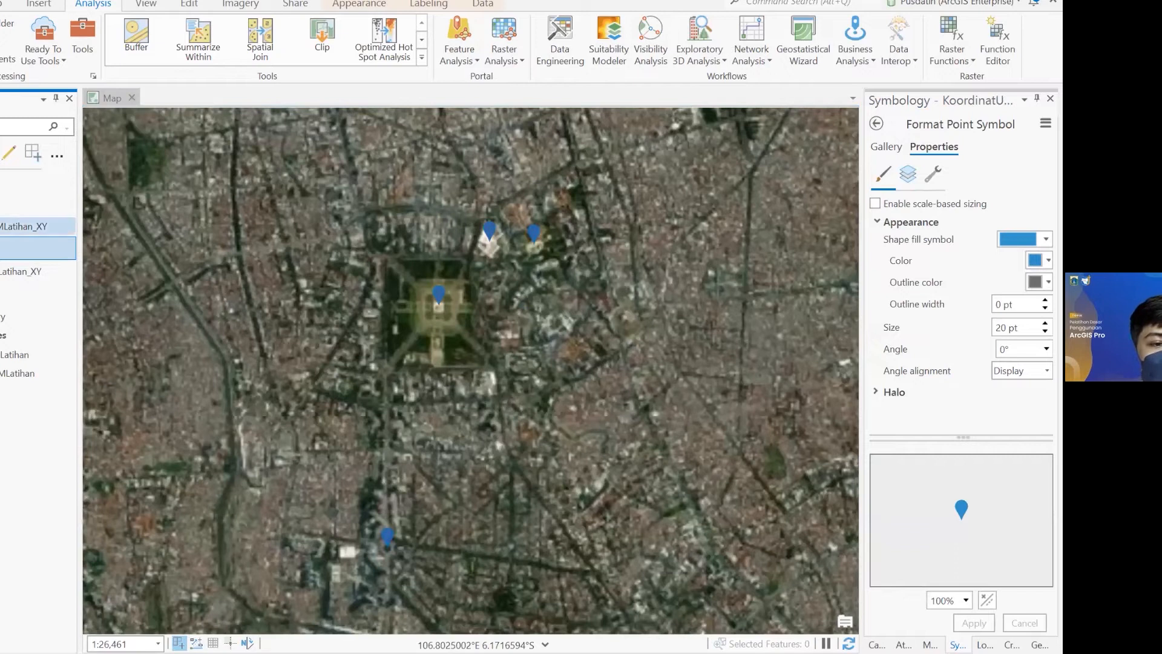
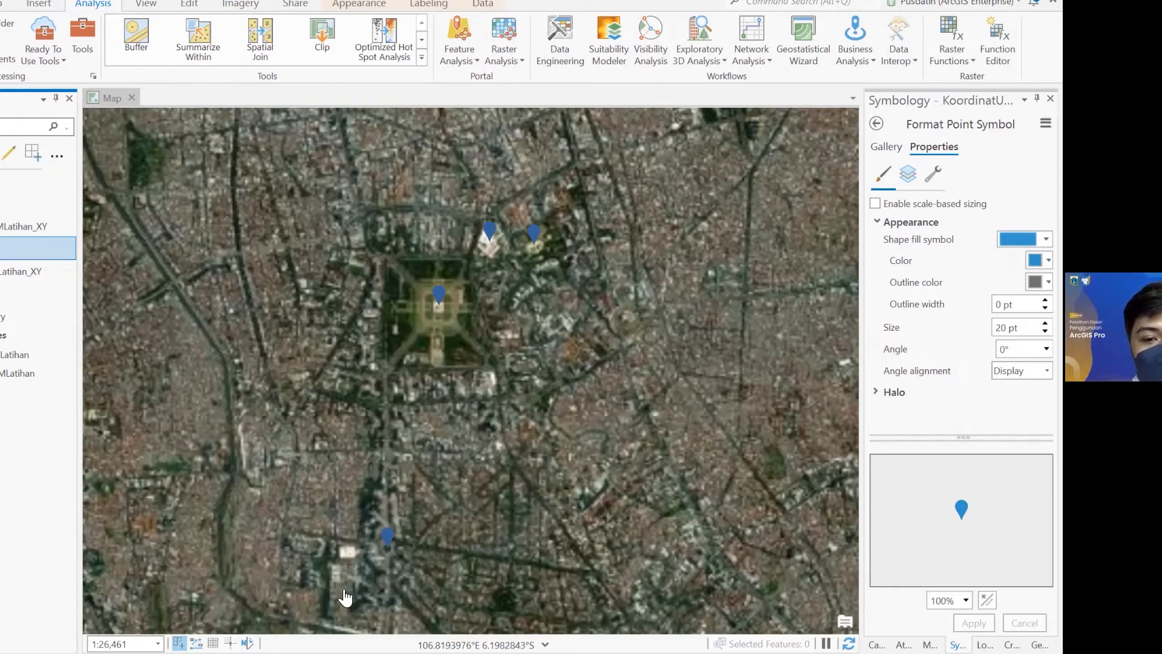
# Step: Switch to the yogantara.info coordinate converter in the browser and review its decimal degree, DMS and UTM coordinate fields
pyautogui.hotkey('alt', 'Tab')
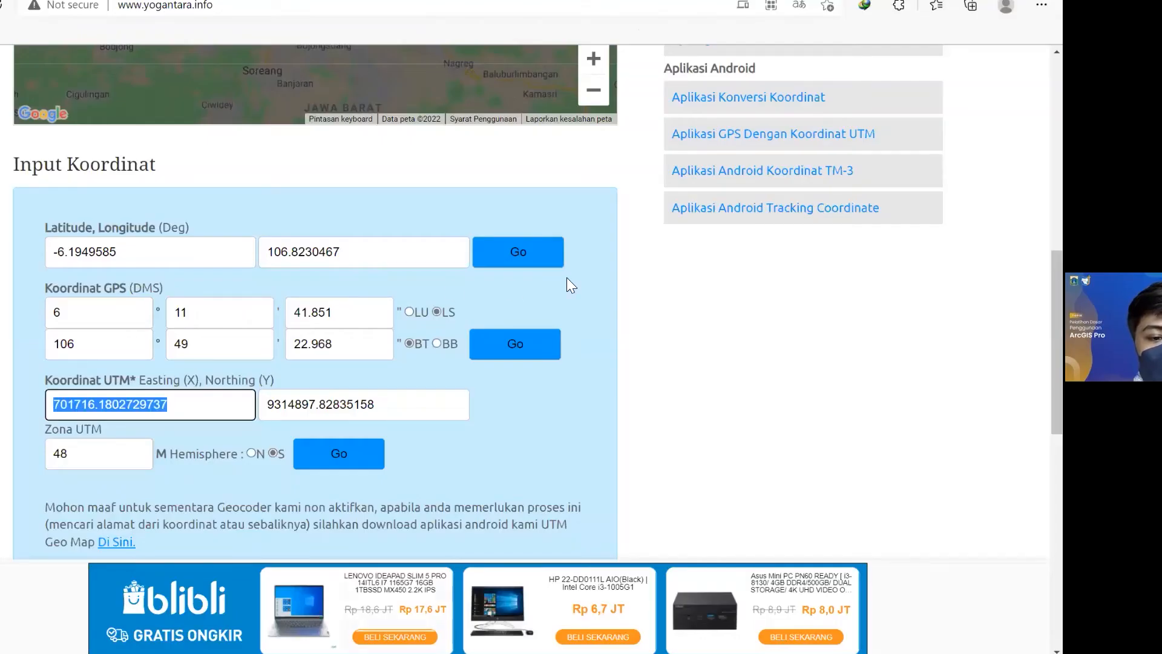
pyautogui.scroll(2, 618, 247)
pyautogui.scroll(-3, 618, 246)
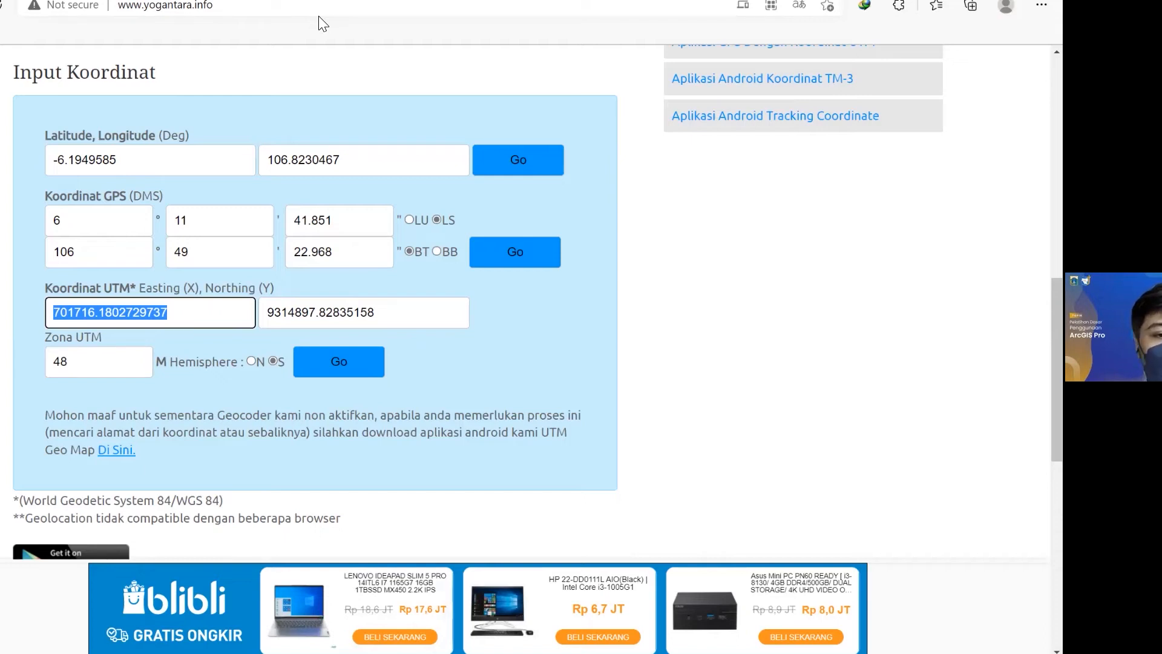
pyautogui.click(131, 171)
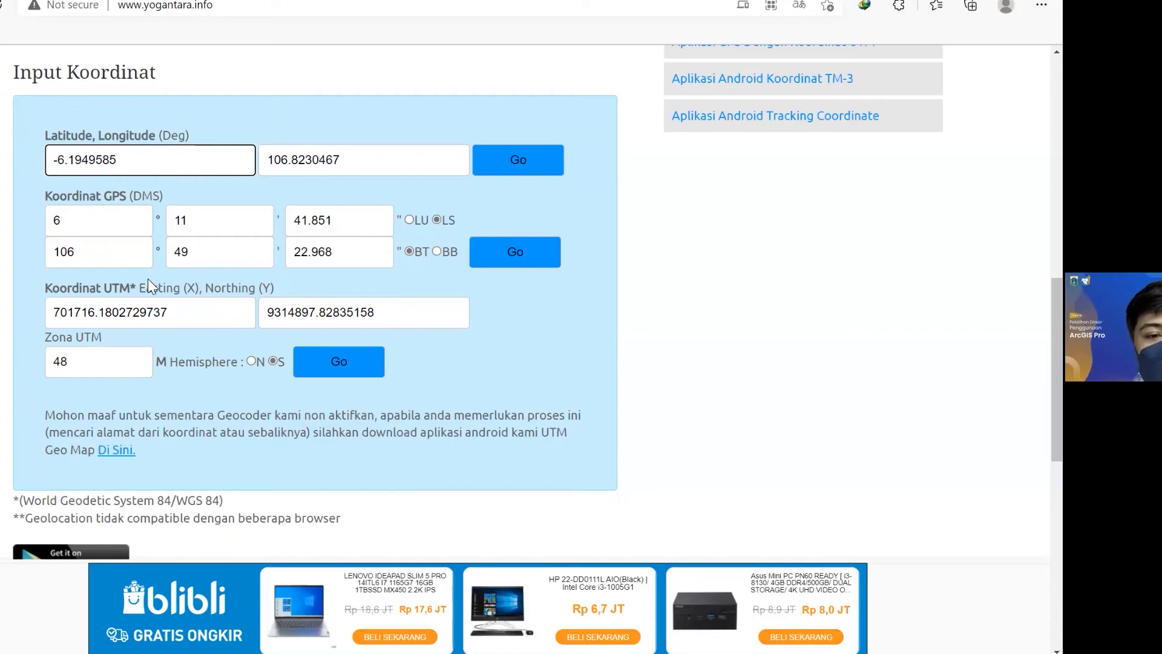
# Step: Switch to the Koordinat UTM Latihan workbook in Excel and review the format of its X and Y coordinate columns
pyautogui.click(515, 652)
pyautogui.click(557, 610)
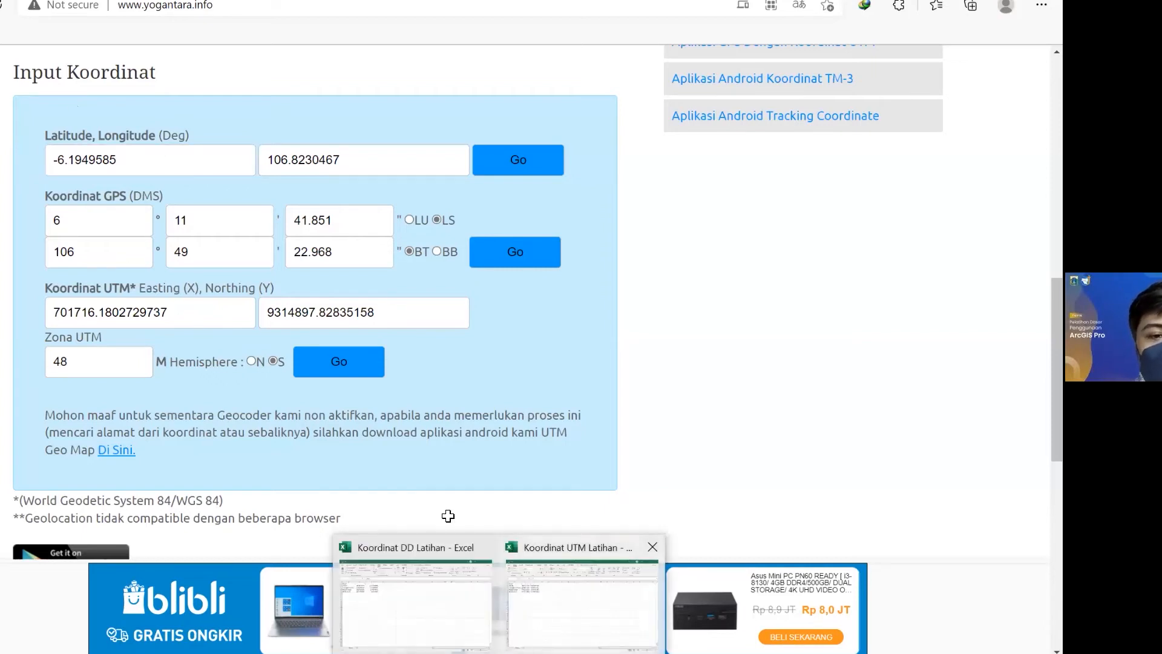
pyautogui.moveTo(156, 130); pyautogui.dragTo(218, 150)
pyautogui.moveTo(85, 125); pyautogui.dragTo(133, 133)
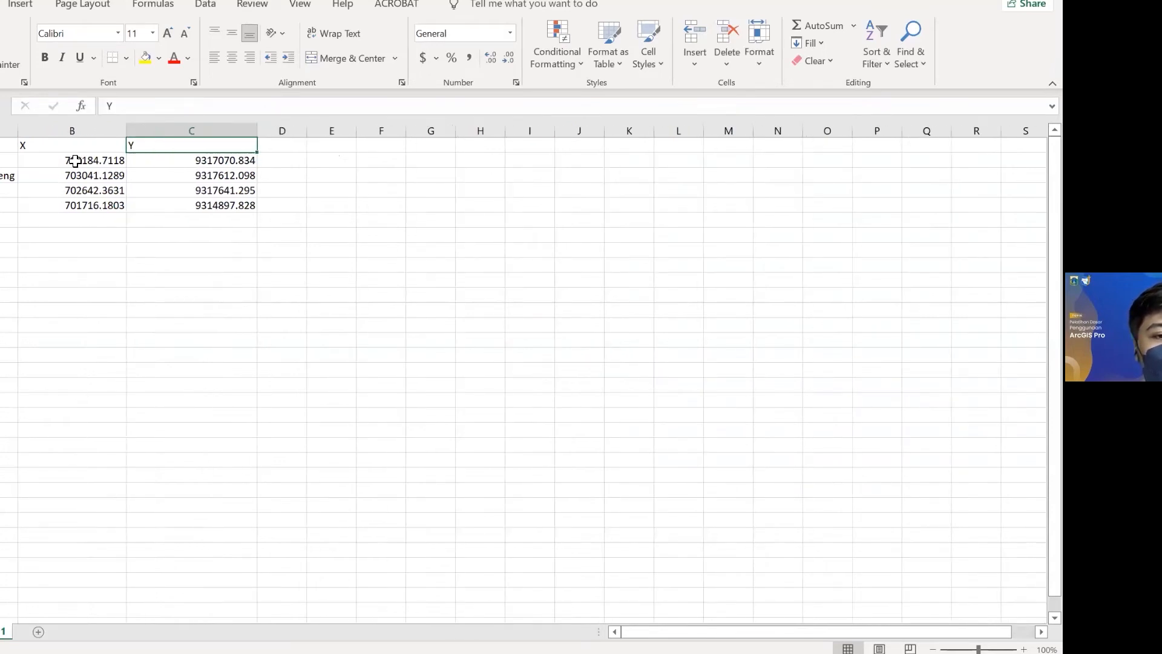
pyautogui.moveTo(185, 162); pyautogui.dragTo(187, 198)
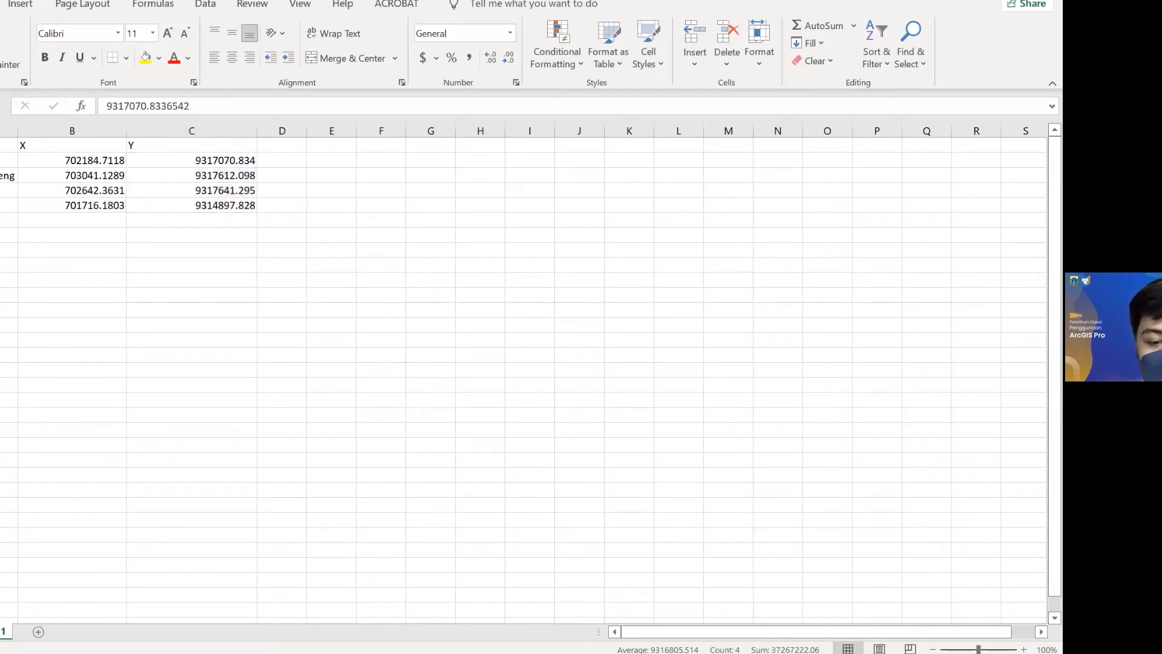
pyautogui.hotkey('alt', 'Tab')
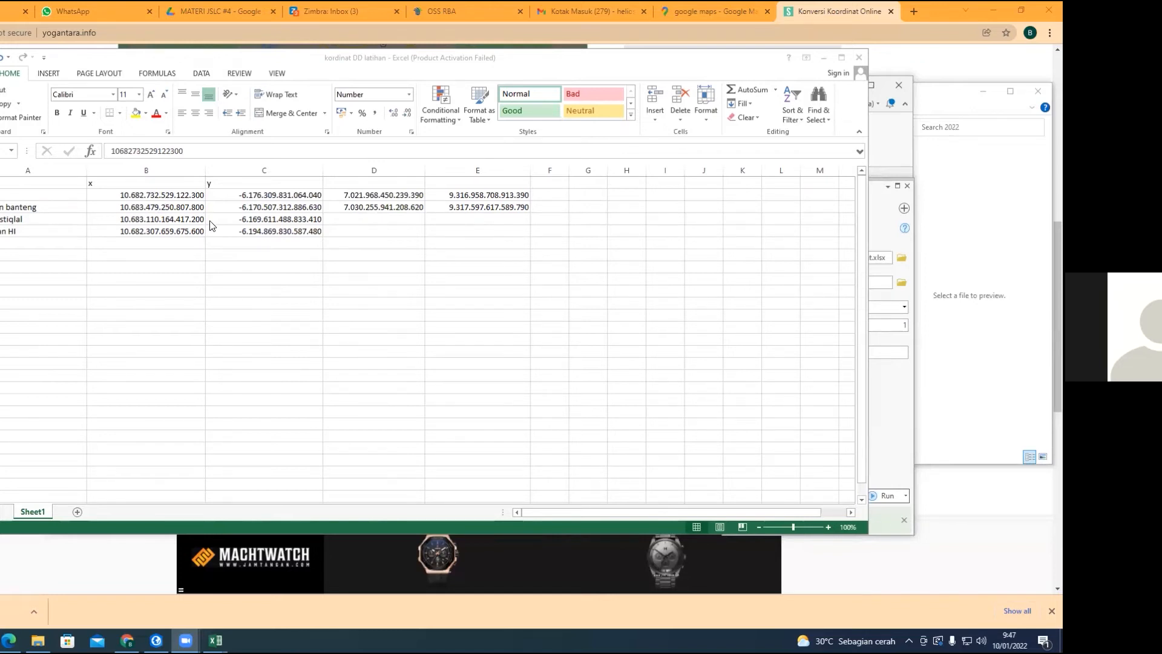
pyautogui.click(126, 154)
pyautogui.click(126, 151)
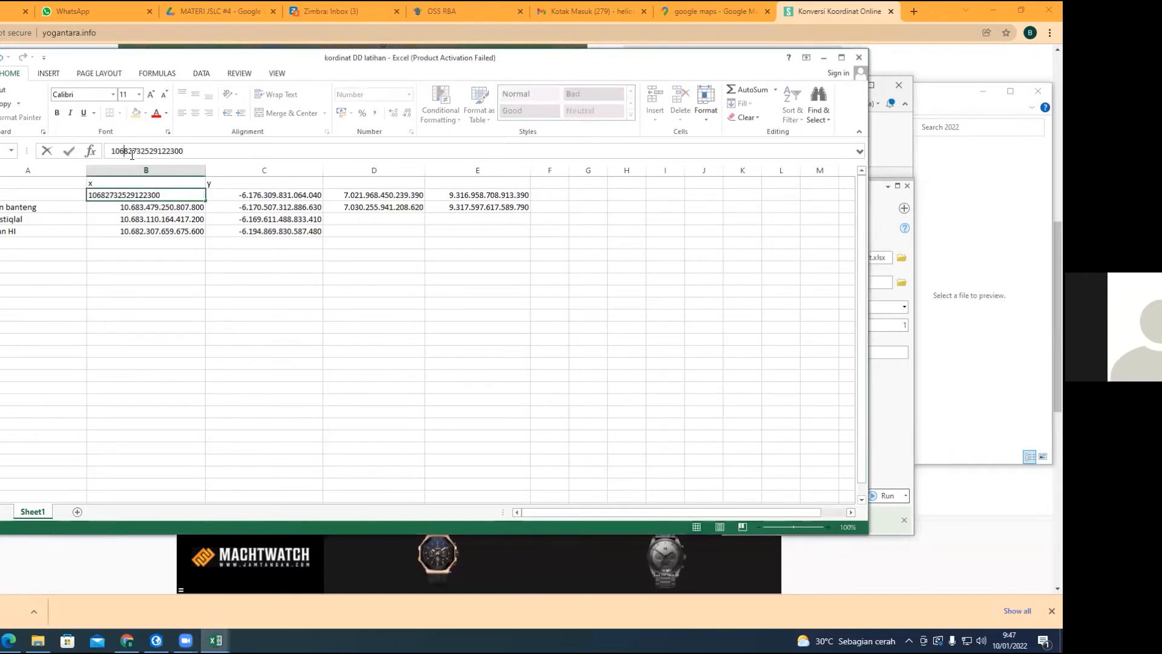
pyautogui.click(208, 285)
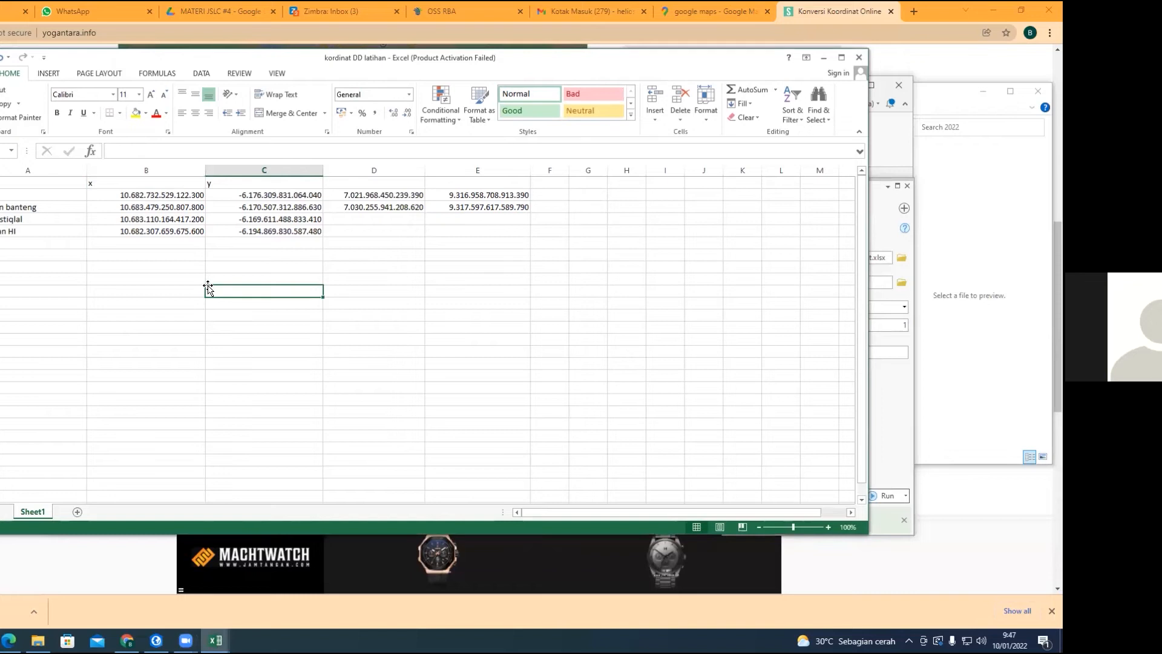
pyautogui.click(160, 197)
pyautogui.click(193, 153)
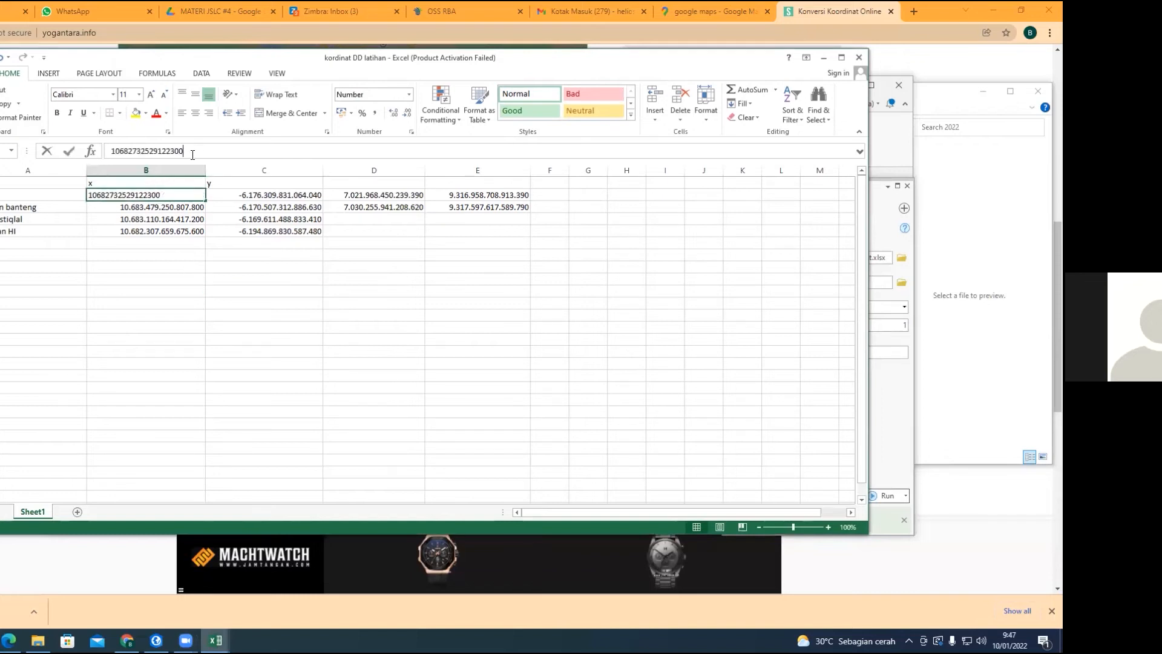
pyautogui.write('0')
pyautogui.click(181, 266)
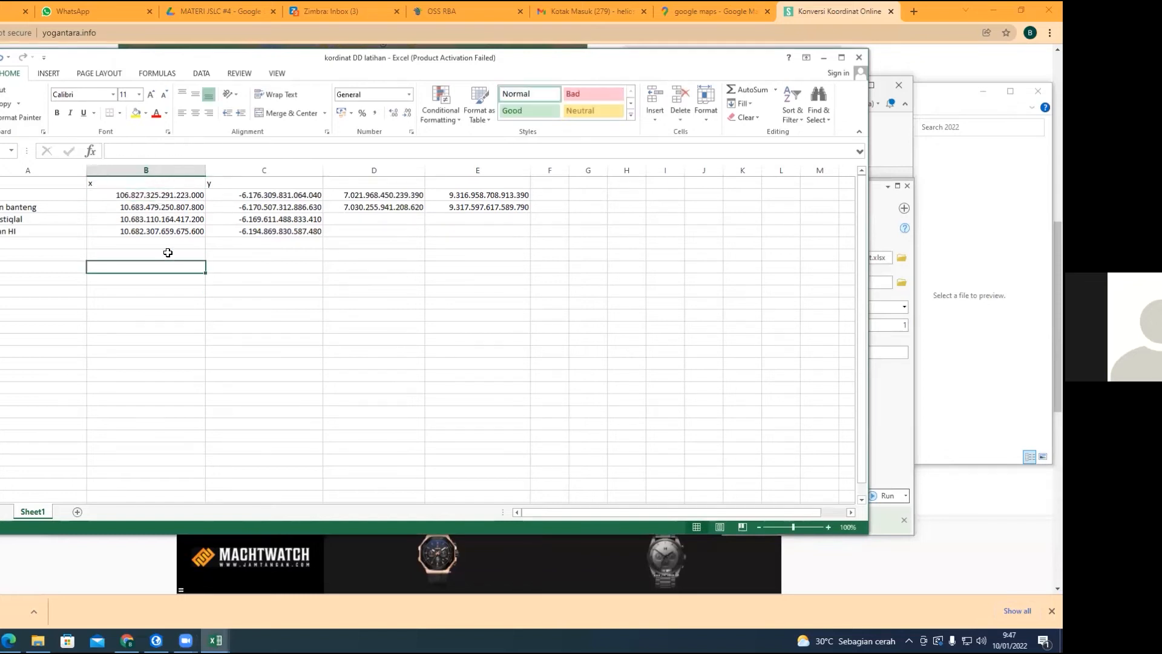
pyautogui.click(151, 194)
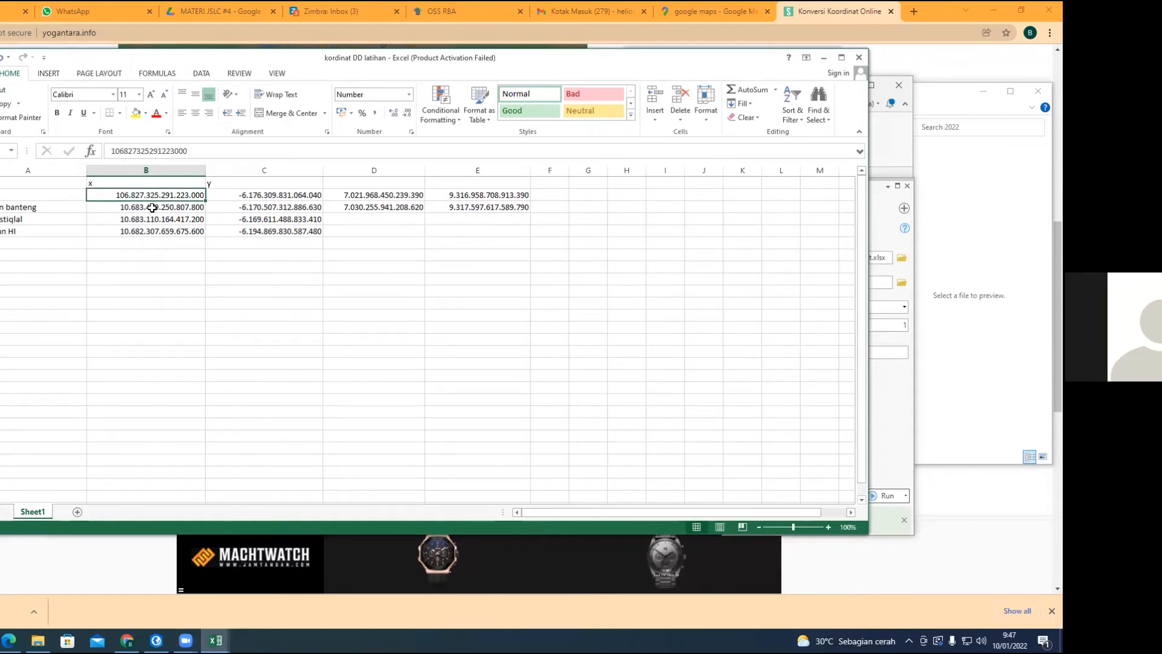
pyautogui.click(151, 207)
pyautogui.click(161, 193)
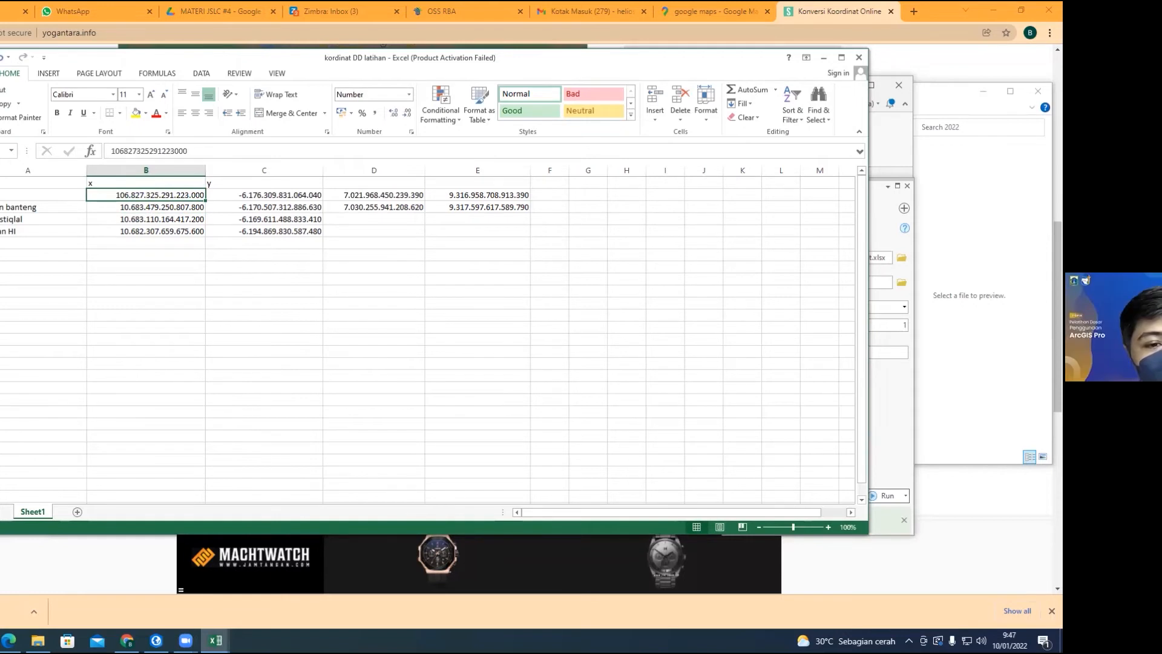
pyautogui.click(296, 58)
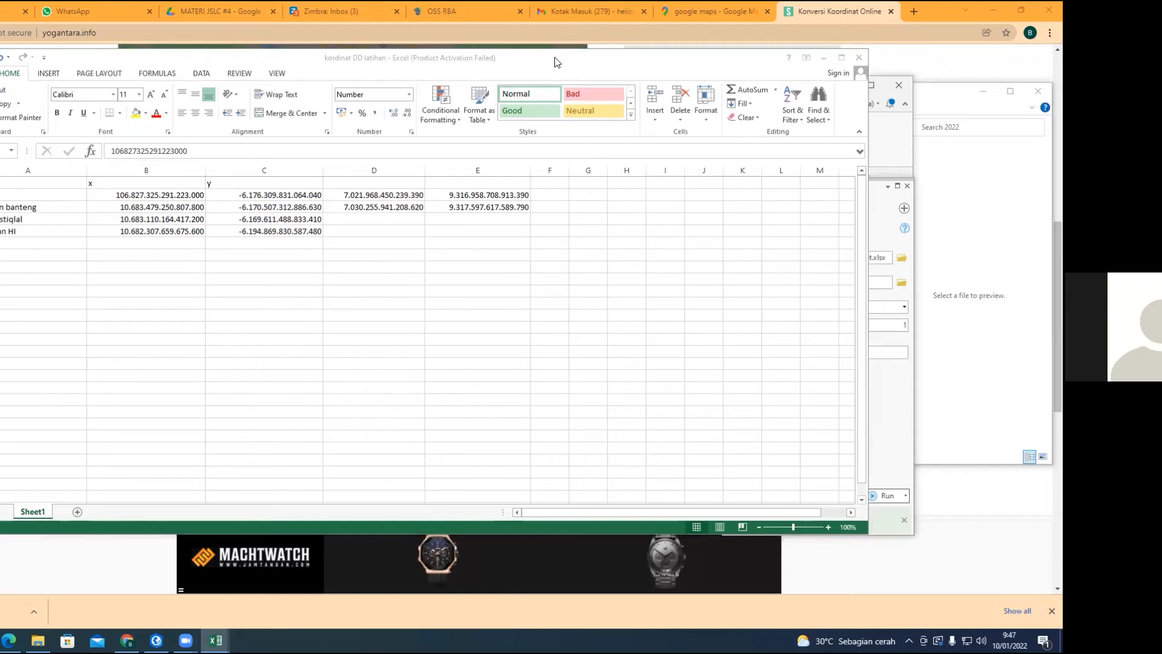
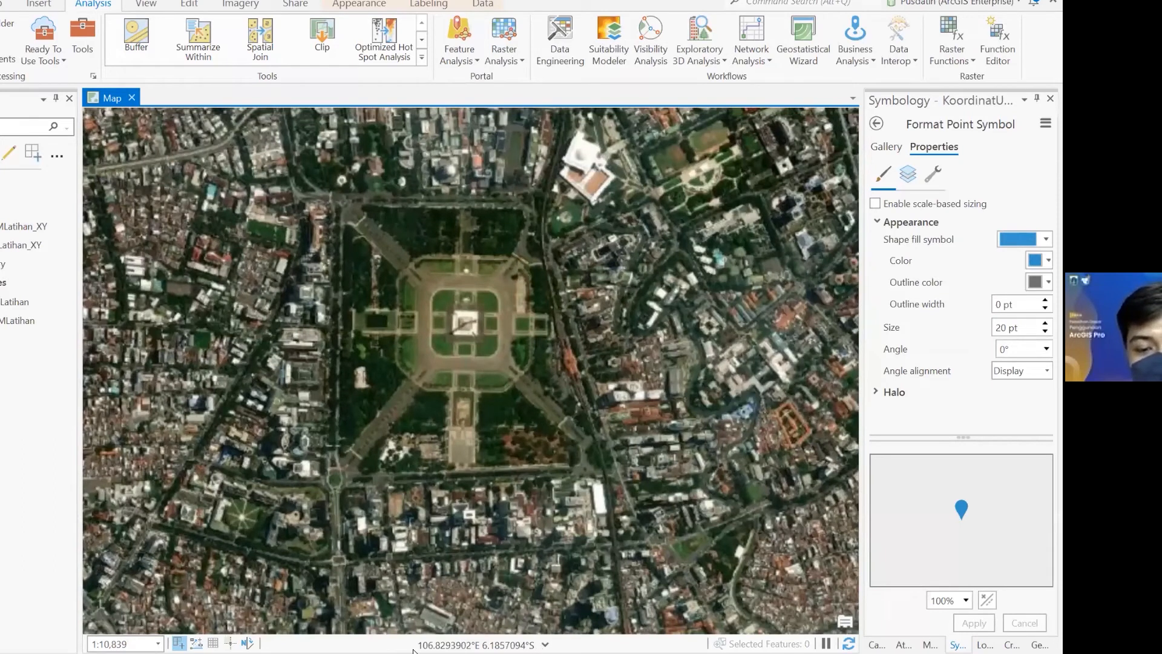
# Step: Set the map's coordinate display to Decimal Degrees in ArcGIS Pro
pyautogui.click(545, 645)
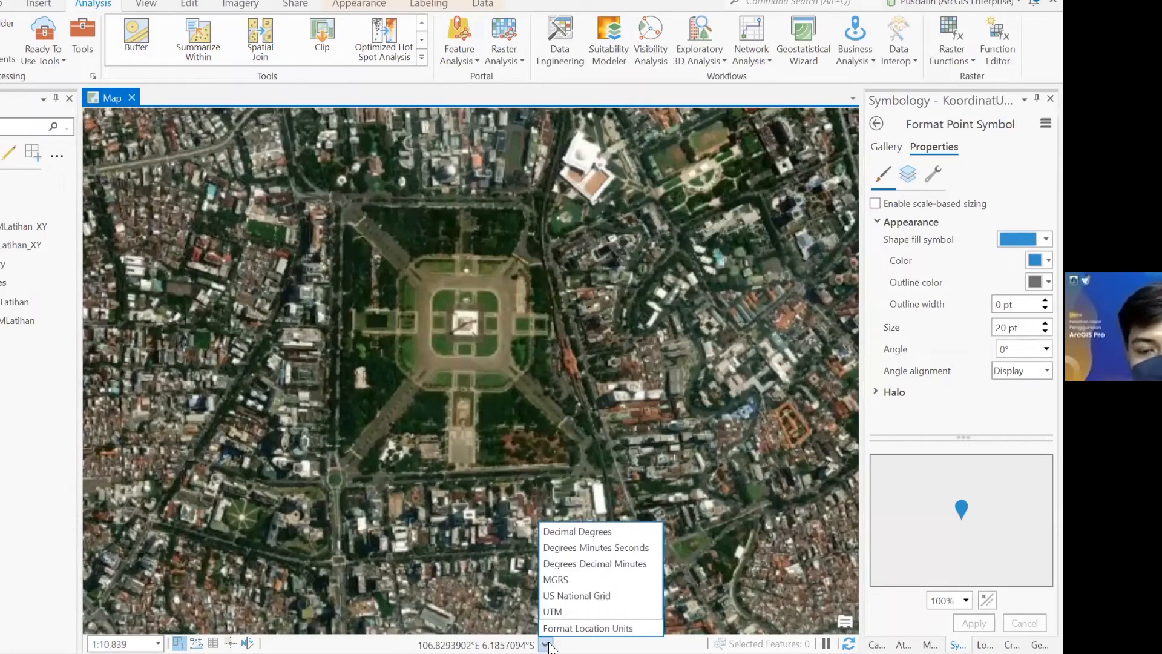
pyautogui.click(531, 645)
pyautogui.click(545, 645)
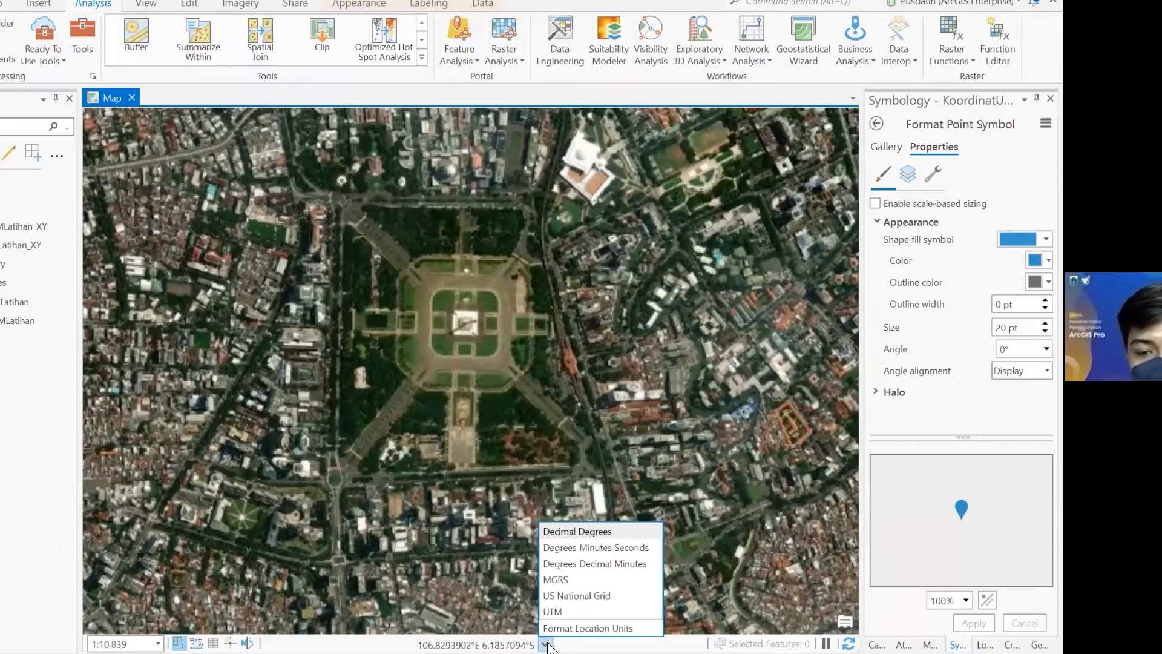
pyautogui.click(584, 531)
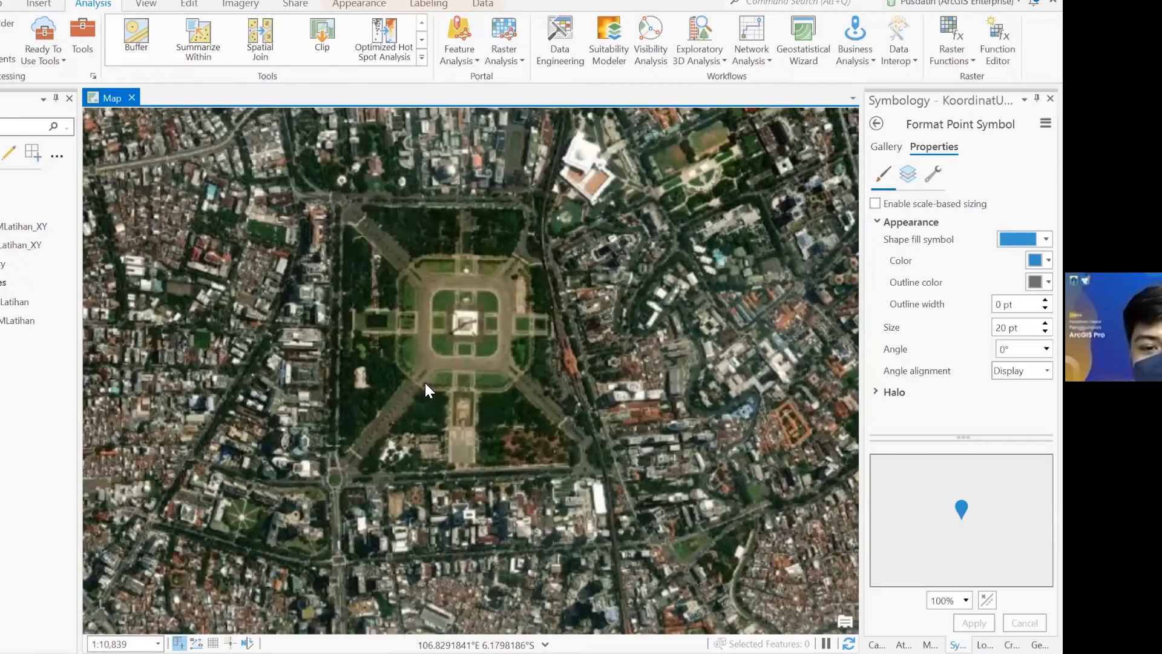
# Step: Copy the coordinates at the monument in the centre of the large square and paste them into D2 of the Koordinat DD Latihan workbook
pyautogui.moveTo(444, 345); pyautogui.dragTo(428, 364)
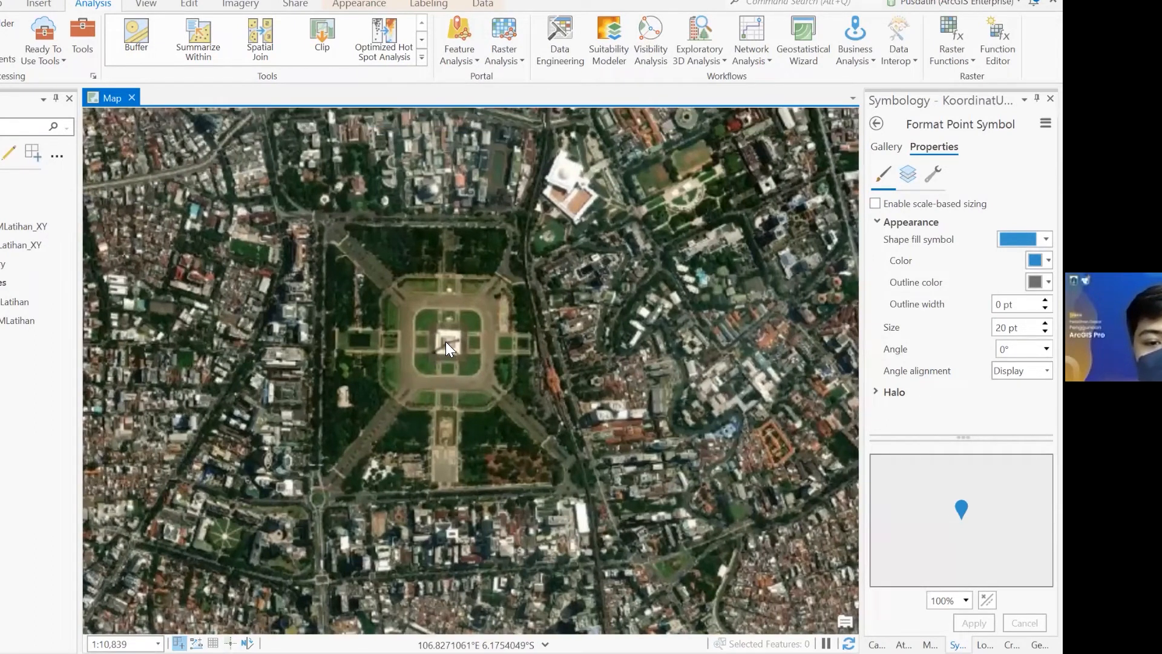
pyautogui.rightClick(445, 341)
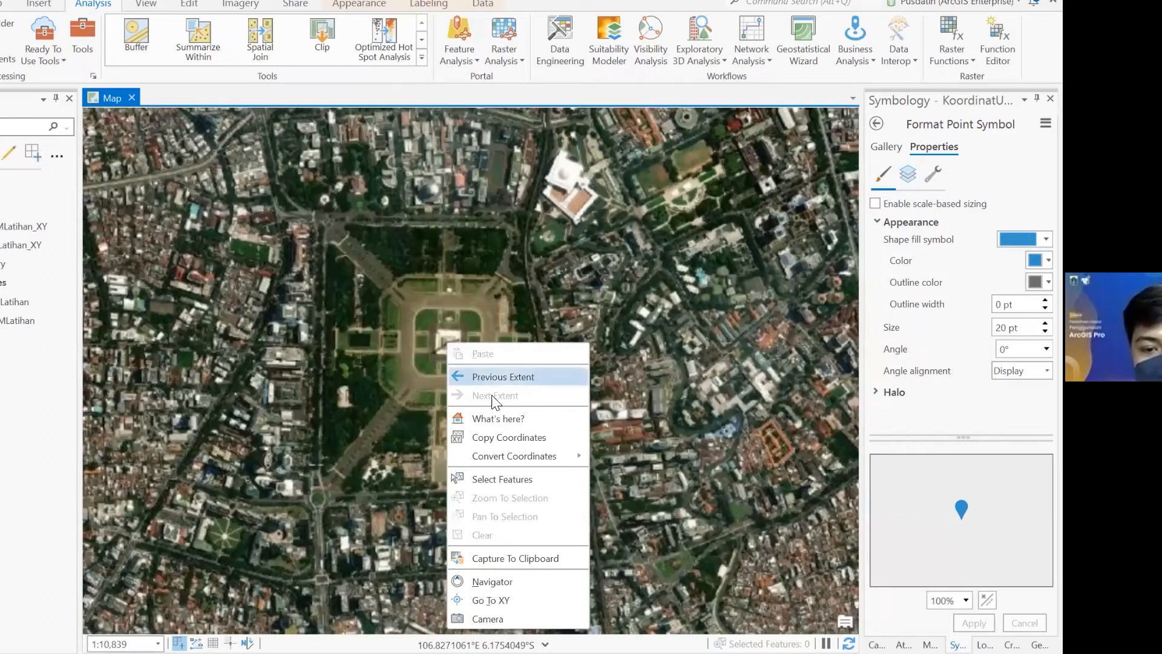
pyautogui.click(529, 438)
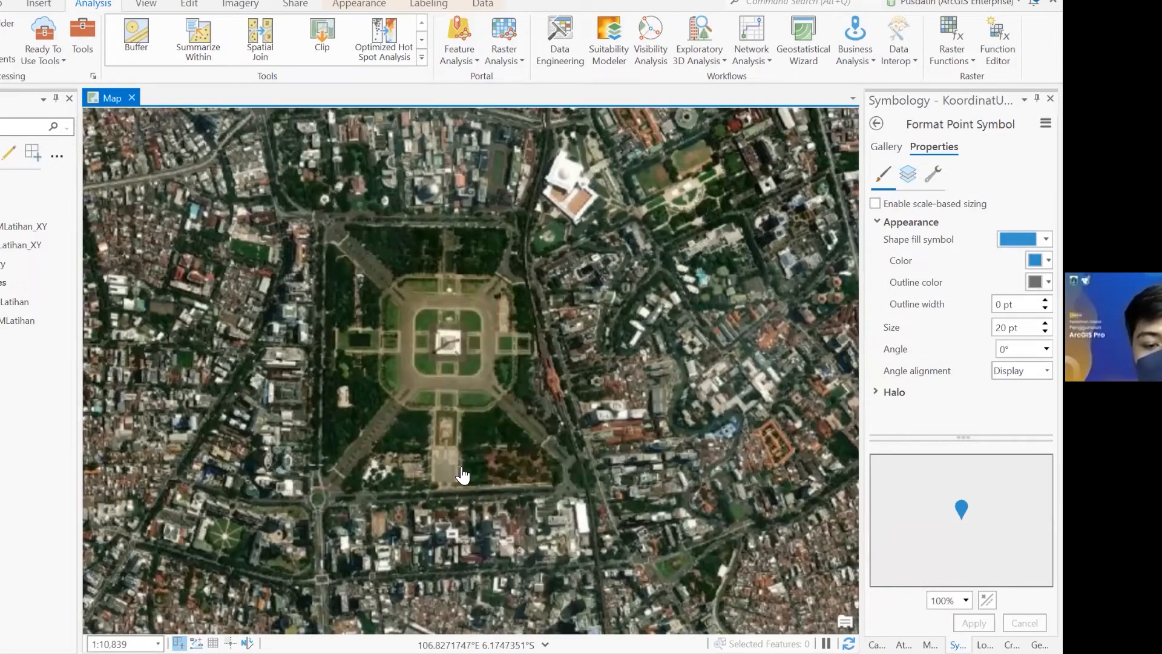
pyautogui.moveTo(453, 648)
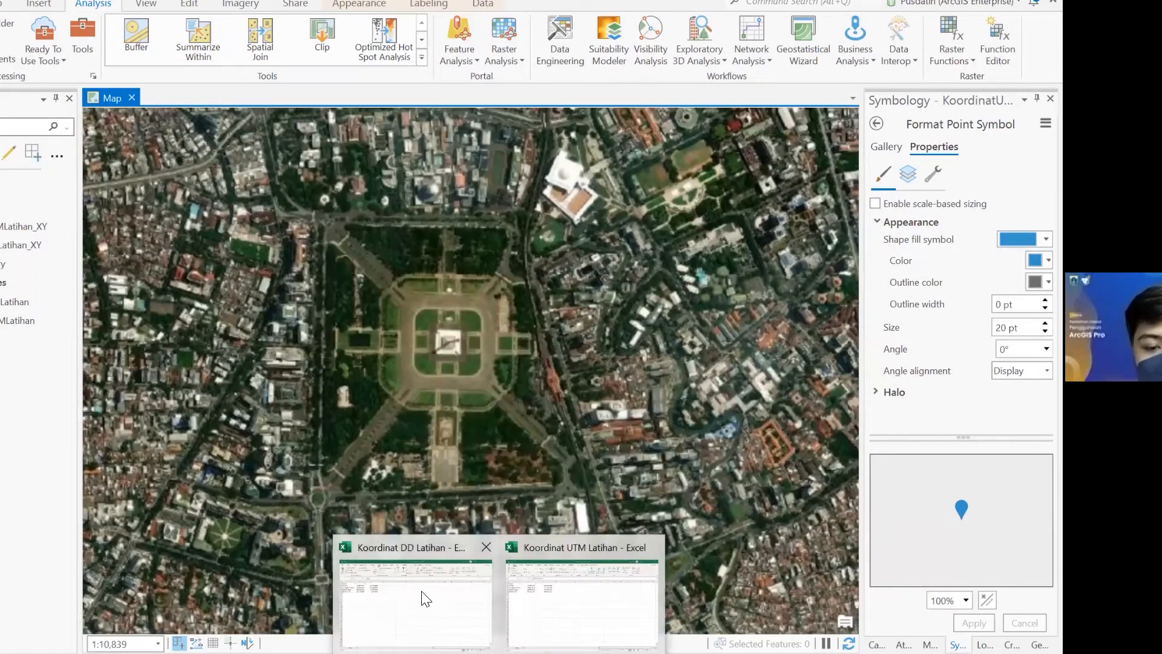
pyautogui.click(426, 598)
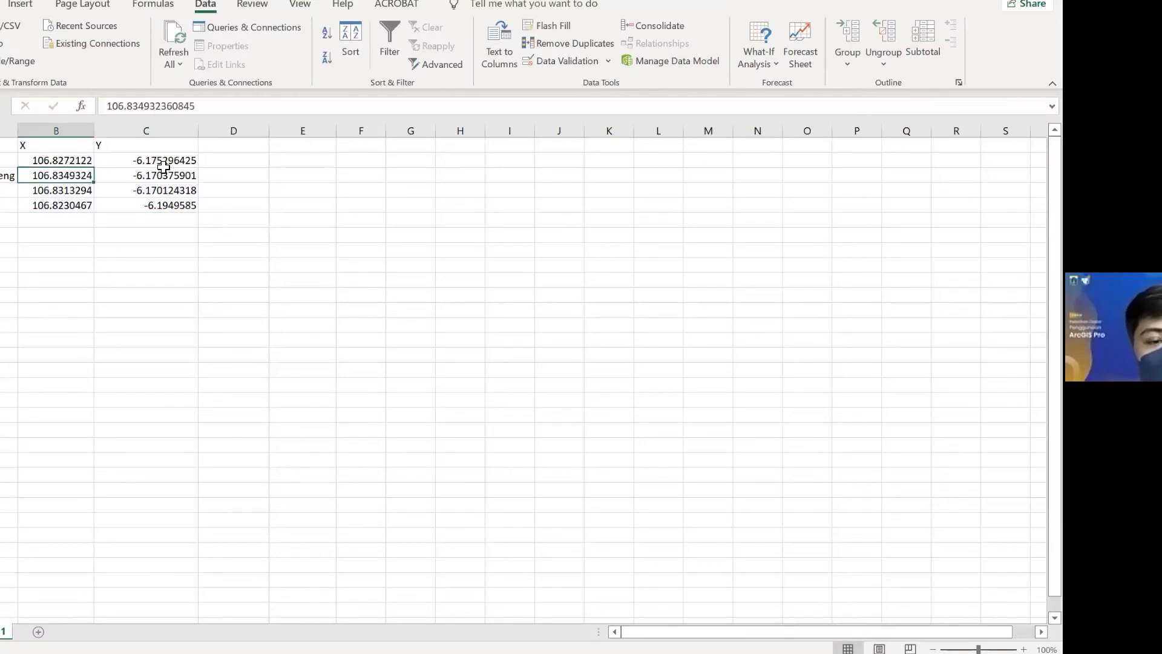
pyautogui.click(249, 161)
pyautogui.write('106.8271061°E 6.175489°S')
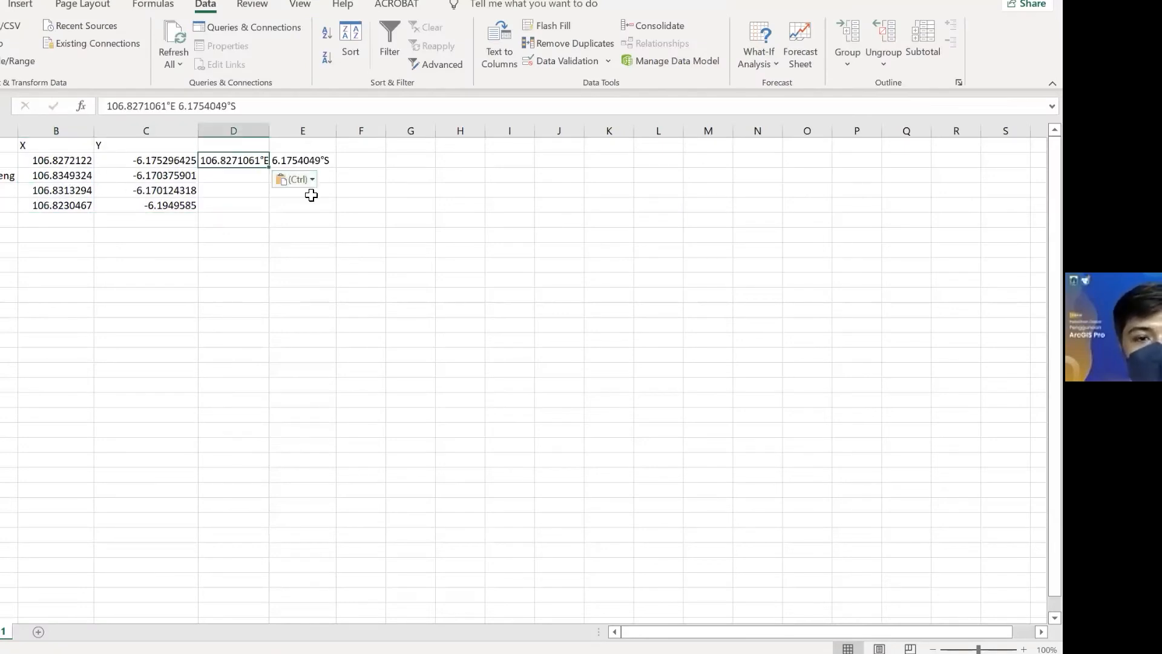
pyautogui.click(309, 176)
pyautogui.click(307, 160)
pyautogui.click(233, 162)
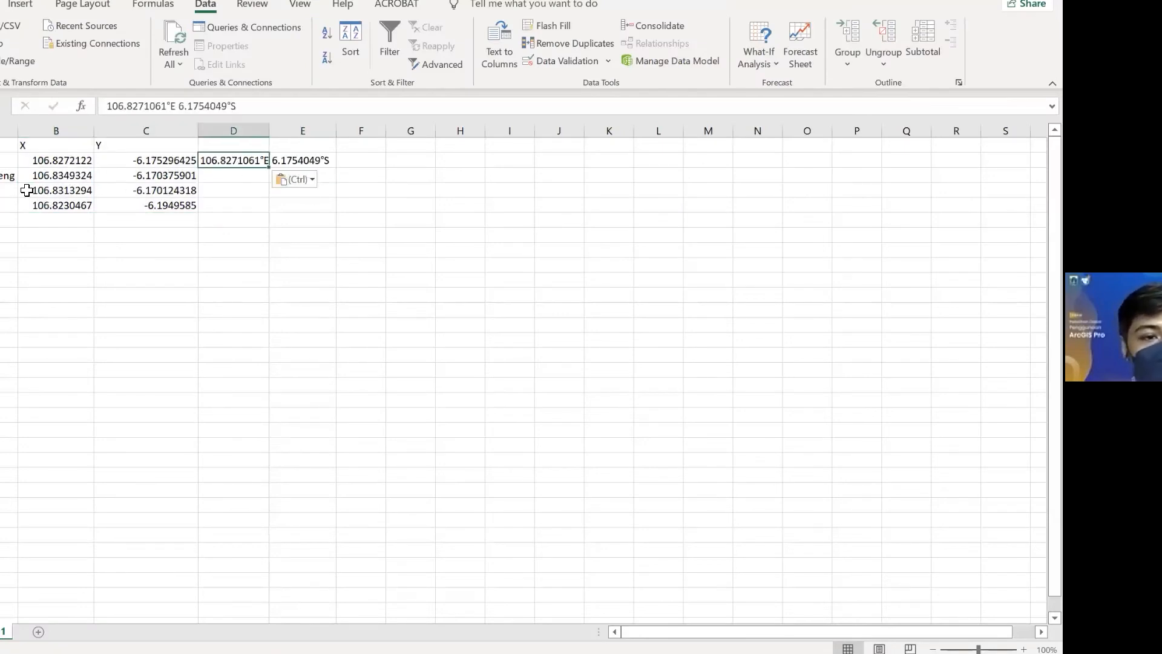
# Step: Clear the existing X and Y coordinate values in B2:C5
pyautogui.click(58, 162)
pyautogui.moveTo(87, 162); pyautogui.dragTo(133, 206)
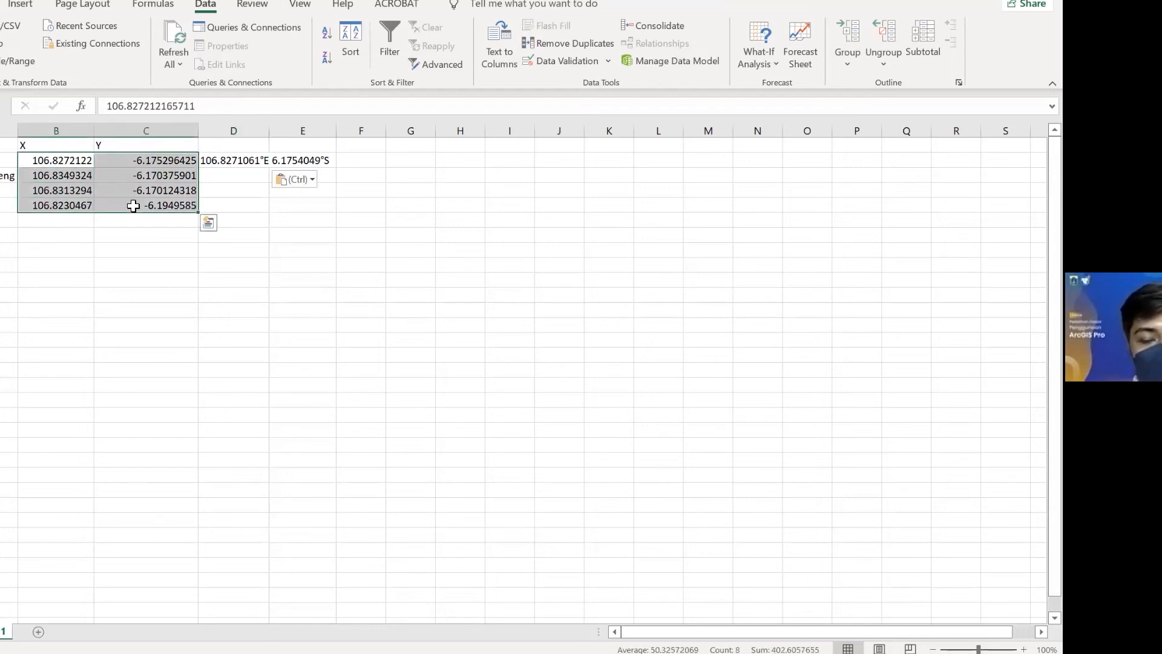
pyautogui.press('Delete')
pyautogui.click(246, 201)
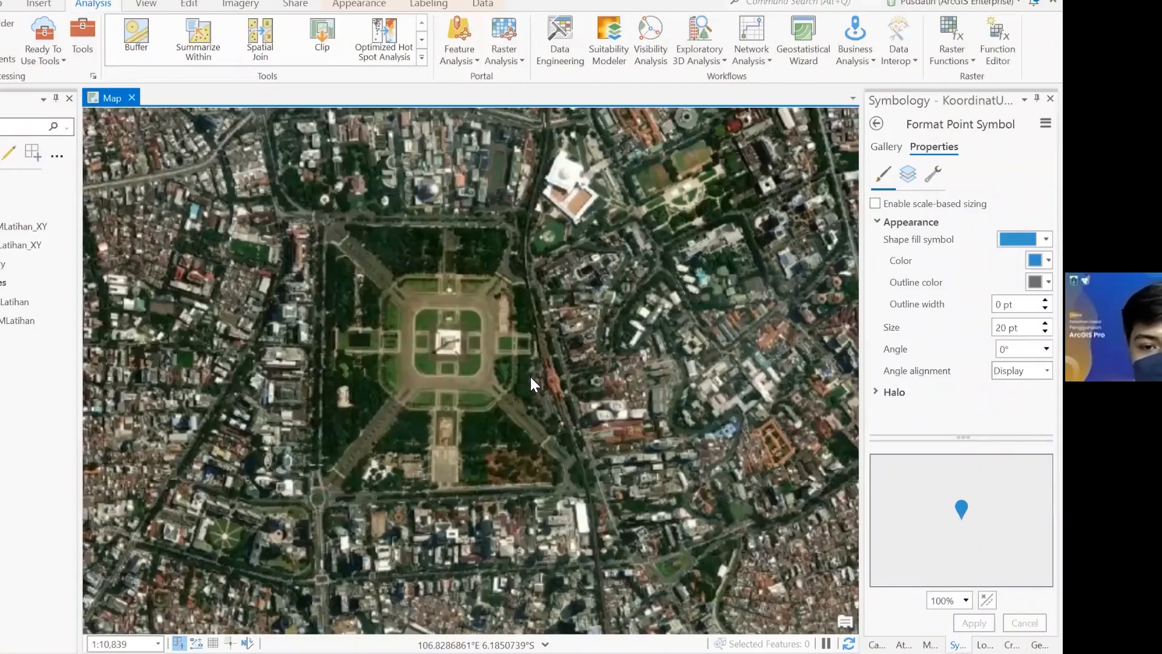
# Step: Copy the map coordinates 106.8349906°E 6.1703464°S at the semicircular plaza east of the large white-domed mosque in ArcGIS Pro
pyautogui.scroll(-2, 517, 363)
pyautogui.scroll(5, 479, 339)
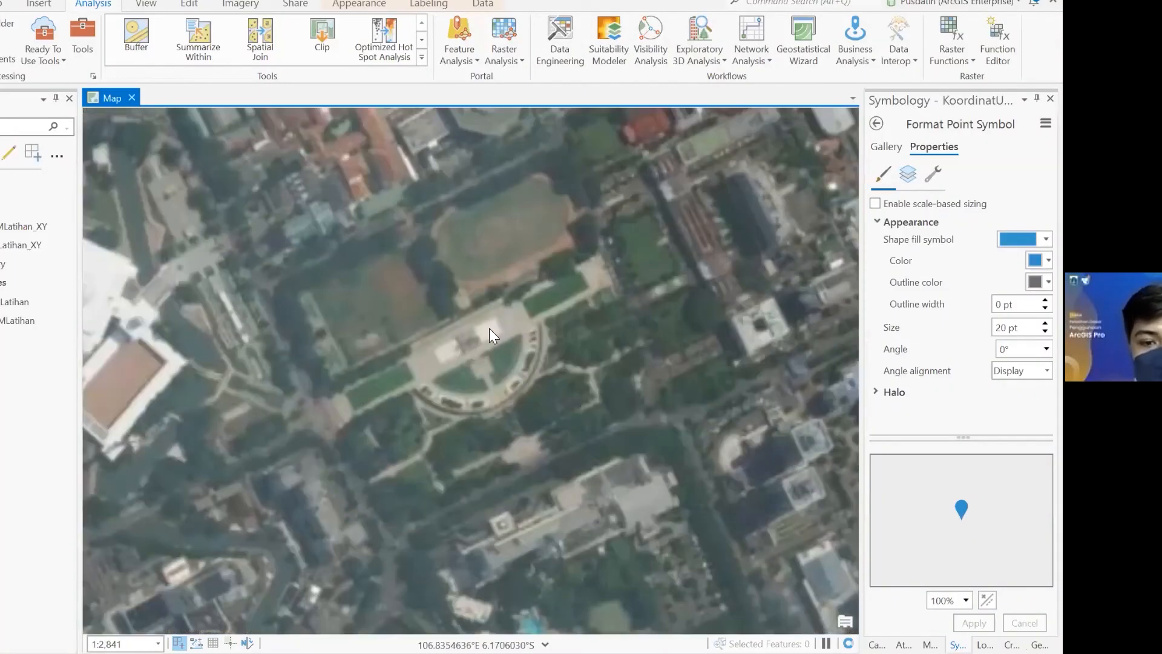
pyautogui.scroll(-1, 489, 328)
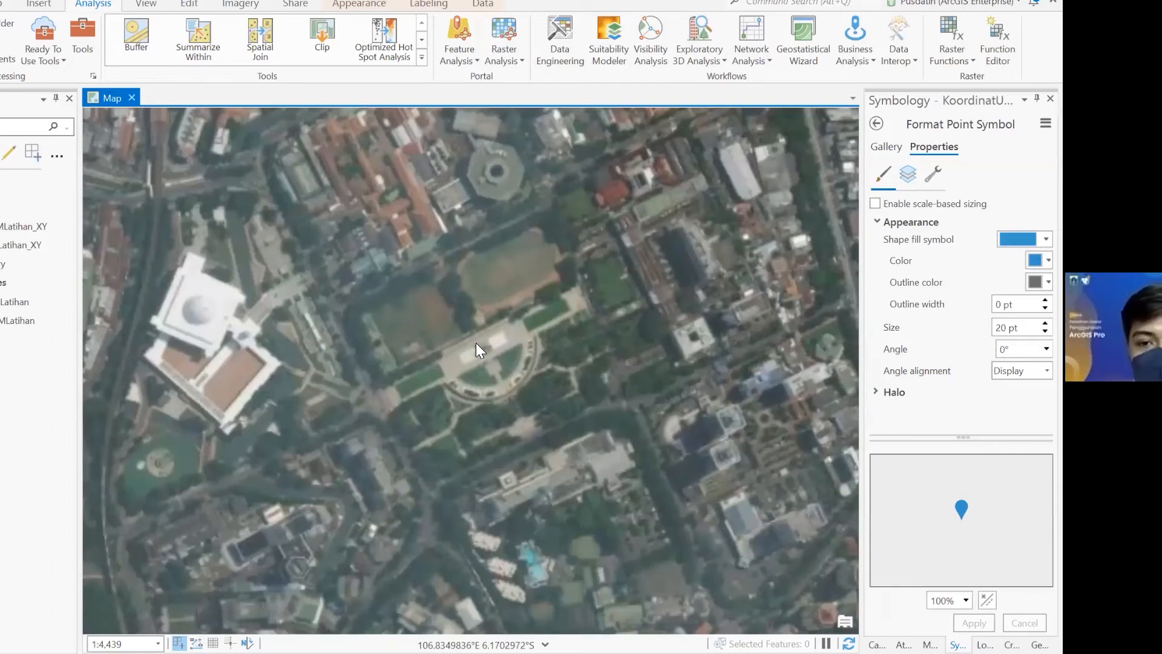
pyautogui.scroll(-1, 428, 332)
pyautogui.scroll(1, 435, 343)
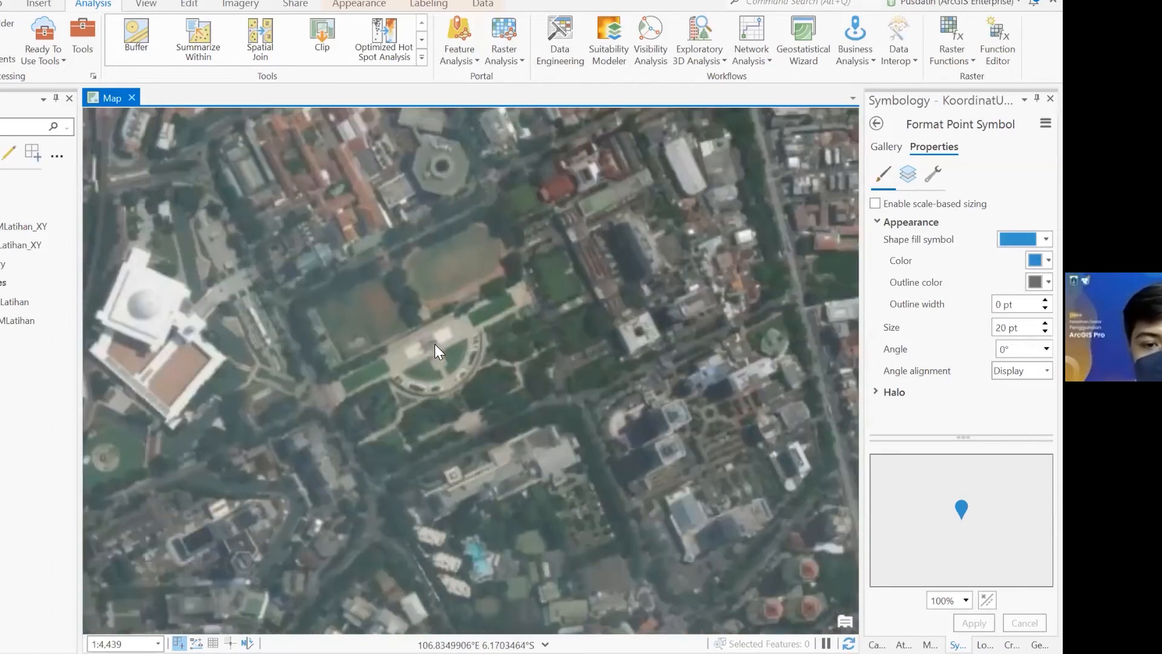
pyautogui.rightClick(435, 344)
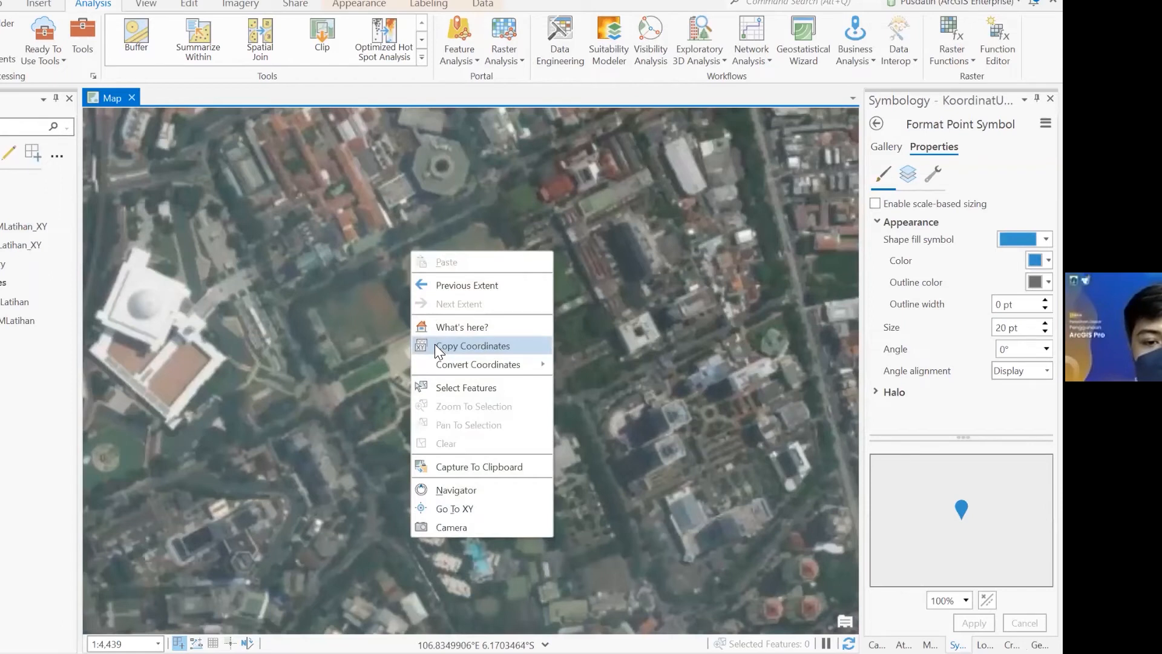
pyautogui.click(519, 346)
# Step: Paste the copied plaza coordinates into D3 of the Koordinat DD Latihan workbook
pyautogui.moveTo(427, 651)
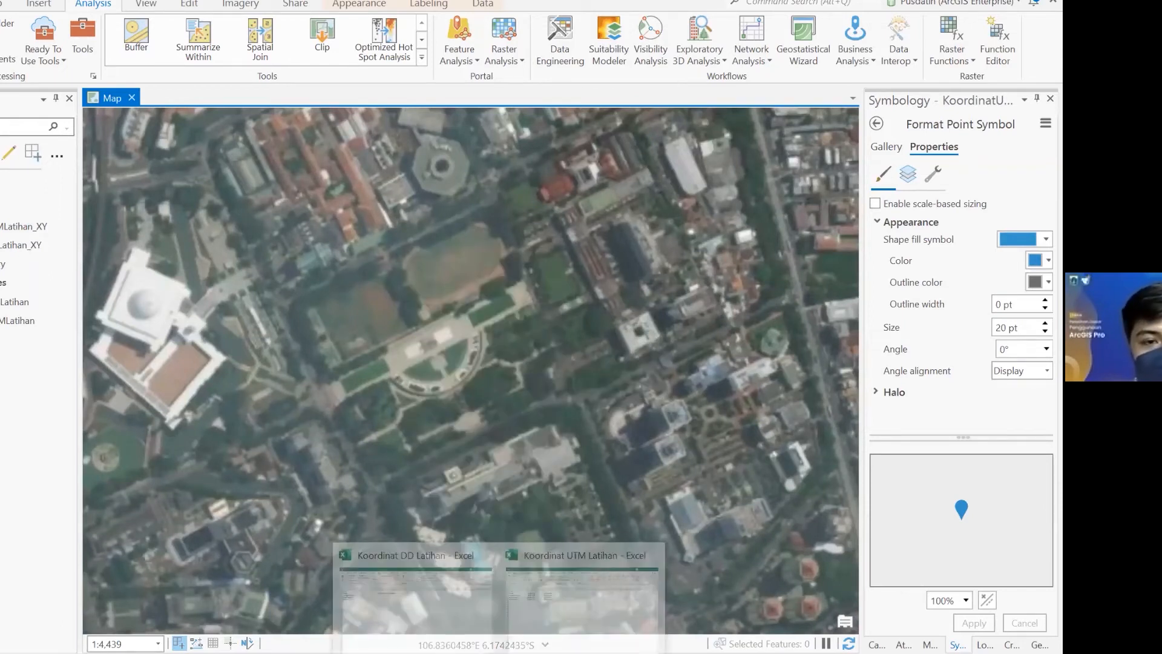
pyautogui.click(427, 590)
pyautogui.press('Down')
pyautogui.press('Up')
pyautogui.hotkey('ctrl', 'v')
pyautogui.click(404, 206)
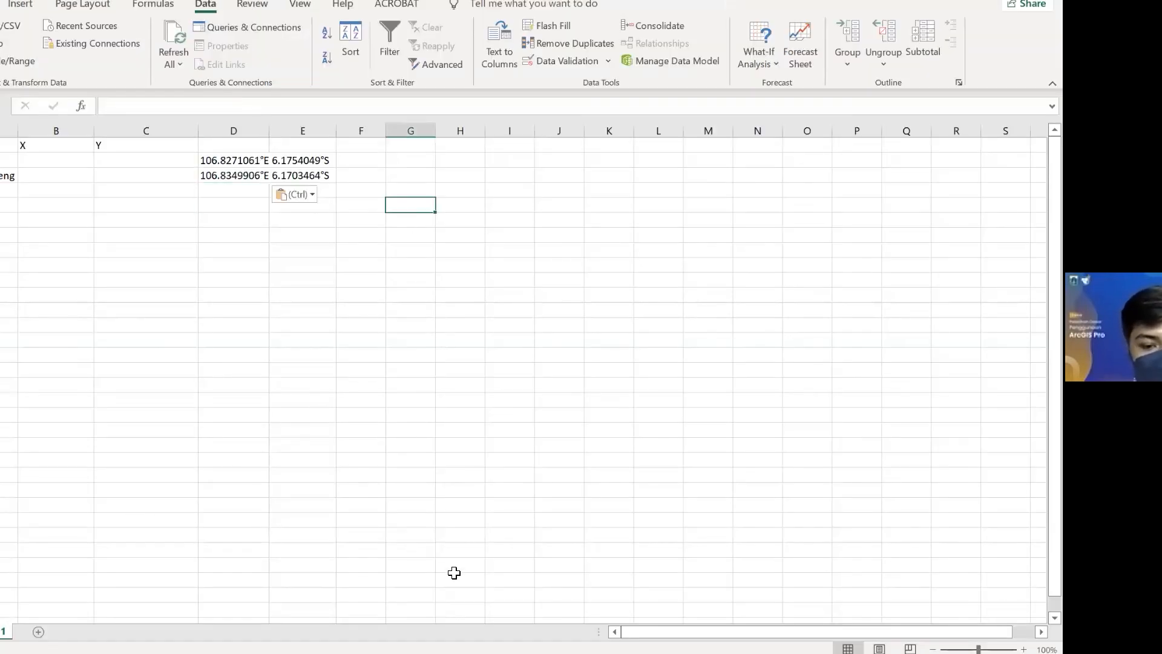
# Step: Copy the white-domed mosque's coordinates from the ArcGIS Pro map and paste 106.8312412°E 6.1703394°S into D4 of Koordinat DD Latihan
pyautogui.hotkey('alt', 'Tab')
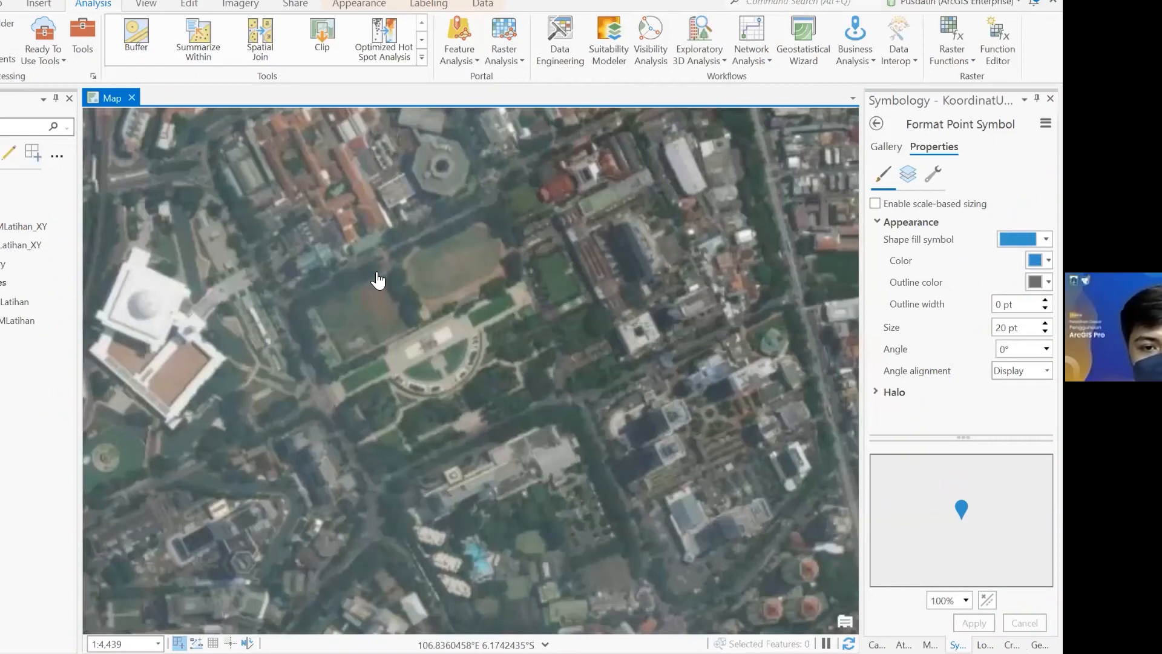
pyautogui.scroll(-2, 304, 319)
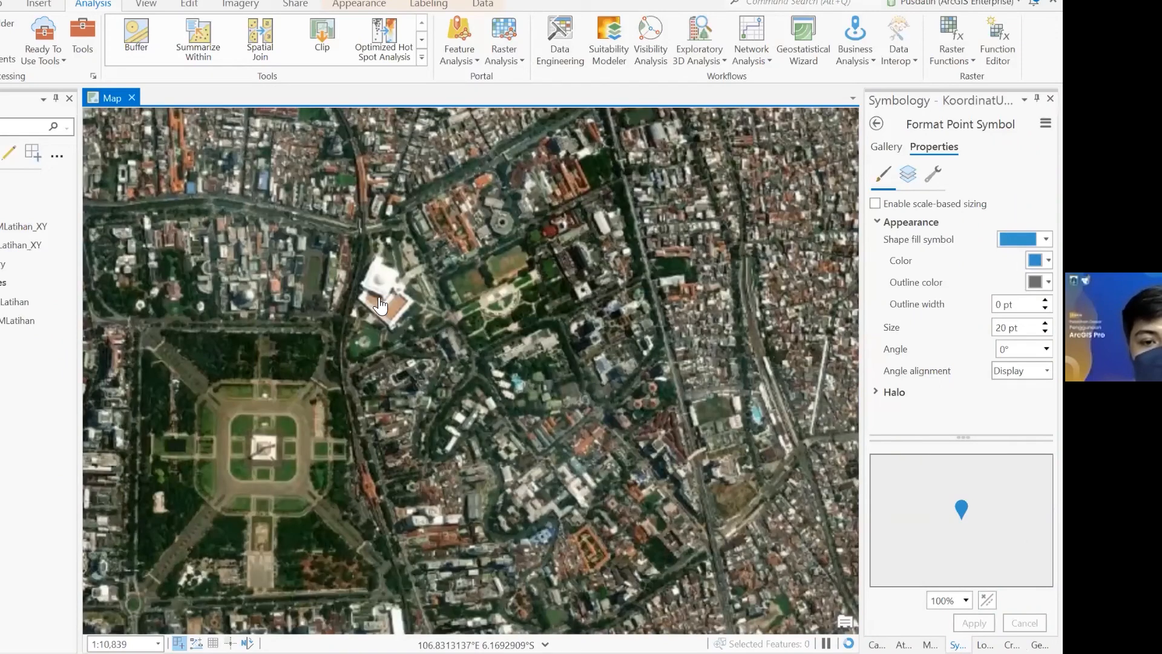
pyautogui.scroll(1, 439, 338)
pyautogui.scroll(1, 447, 339)
pyautogui.rightClick(447, 339)
pyautogui.click(476, 342)
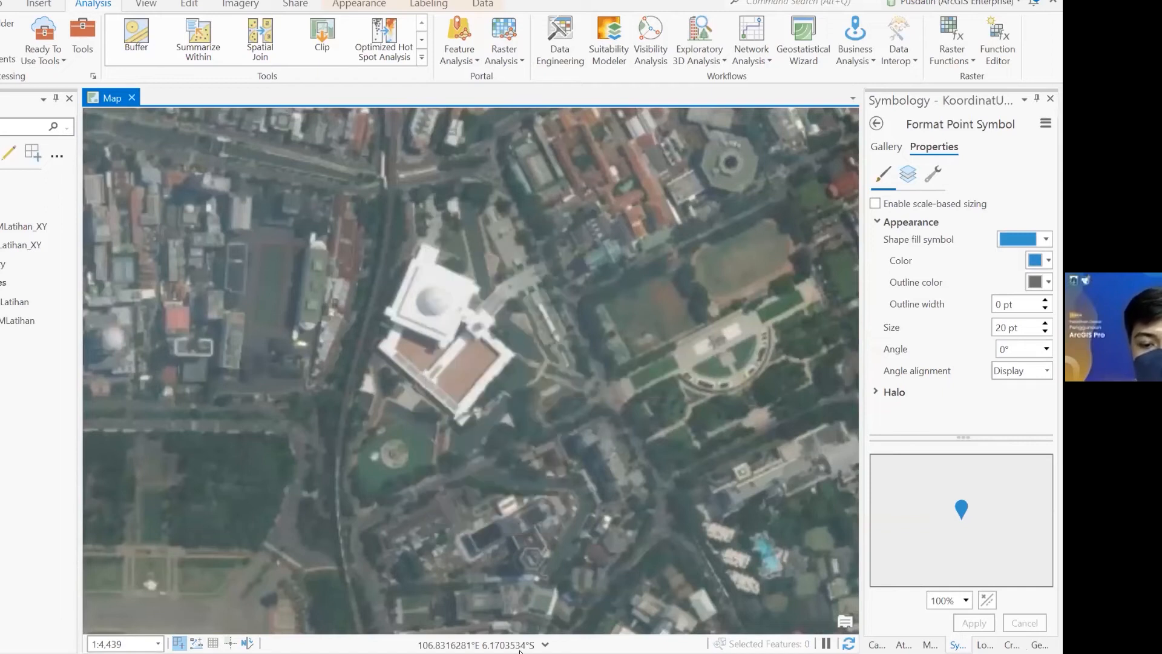
pyautogui.moveTo(434, 641)
pyautogui.click(402, 615)
pyautogui.click(221, 193)
pyautogui.hotkey('ctrl', 'v')
pyautogui.click(242, 206)
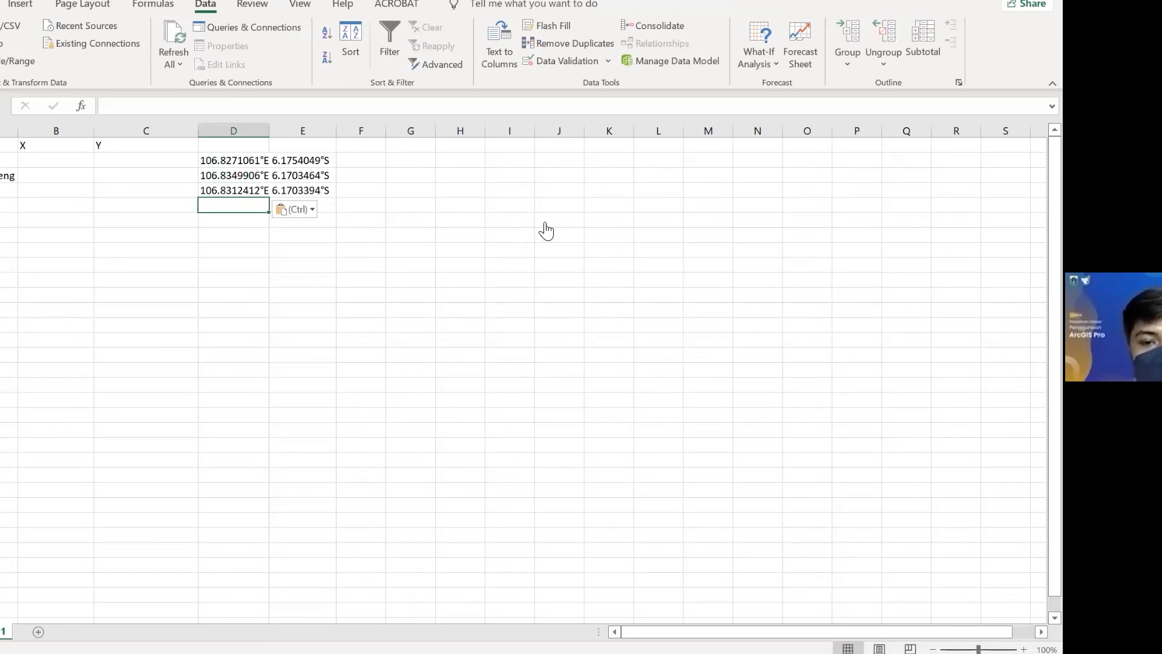
# Step: Copy the coordinates at the centre of the round fountain roundabout in ArcGIS Pro and paste 106.8230288°E 6.1949594°S into D5 of Koordinat DD Latihan
pyautogui.hotkey('alt', 'Tab')
pyautogui.scroll(-5, 460, 439)
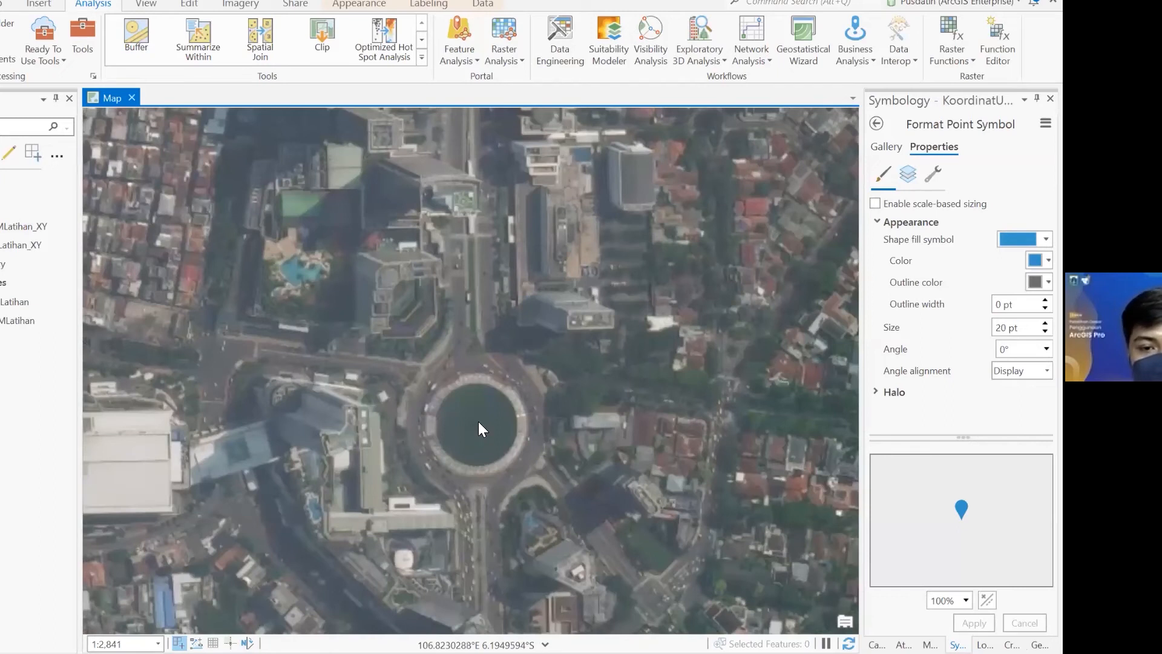
pyautogui.rightClick(478, 422)
pyautogui.moveTo(523, 423)
pyautogui.click(521, 446)
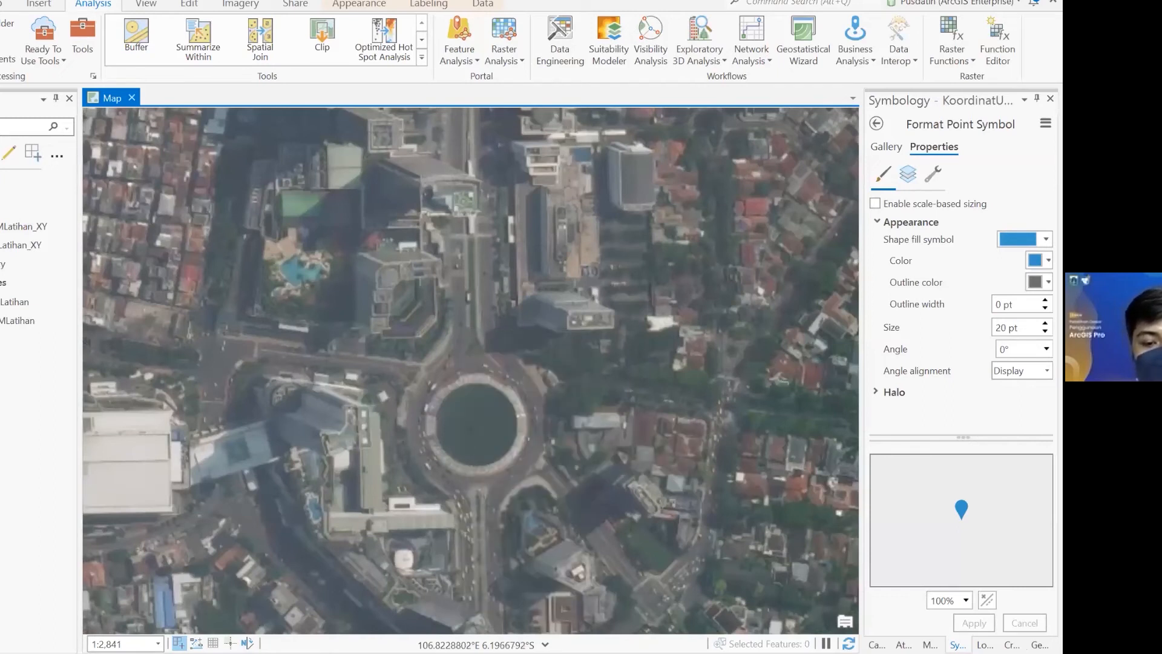
pyautogui.moveTo(503, 653)
pyautogui.click(418, 597)
pyautogui.click(242, 207)
pyautogui.hotkey('ctrl', 'v')
pyautogui.click(378, 221)
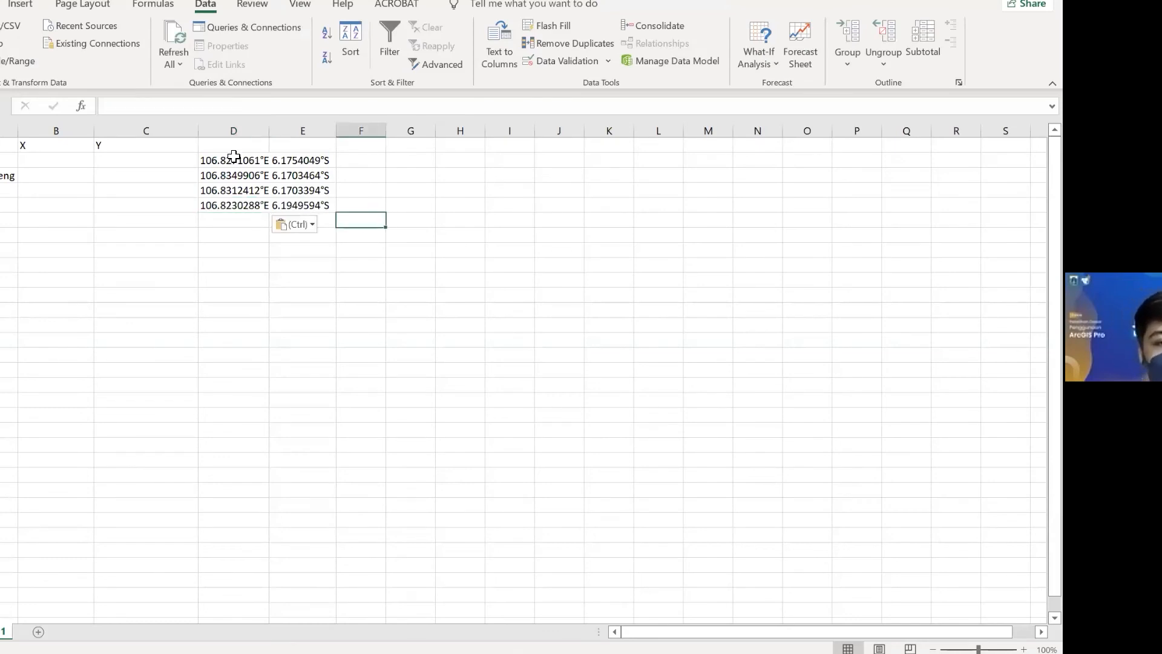
# Step: Examine whether each pasted coordinate pair is stored entirely in its column D cell or also in column E
pyautogui.moveTo(234, 156); pyautogui.dragTo(235, 194)
pyautogui.hotkey('alt', 'Tab')
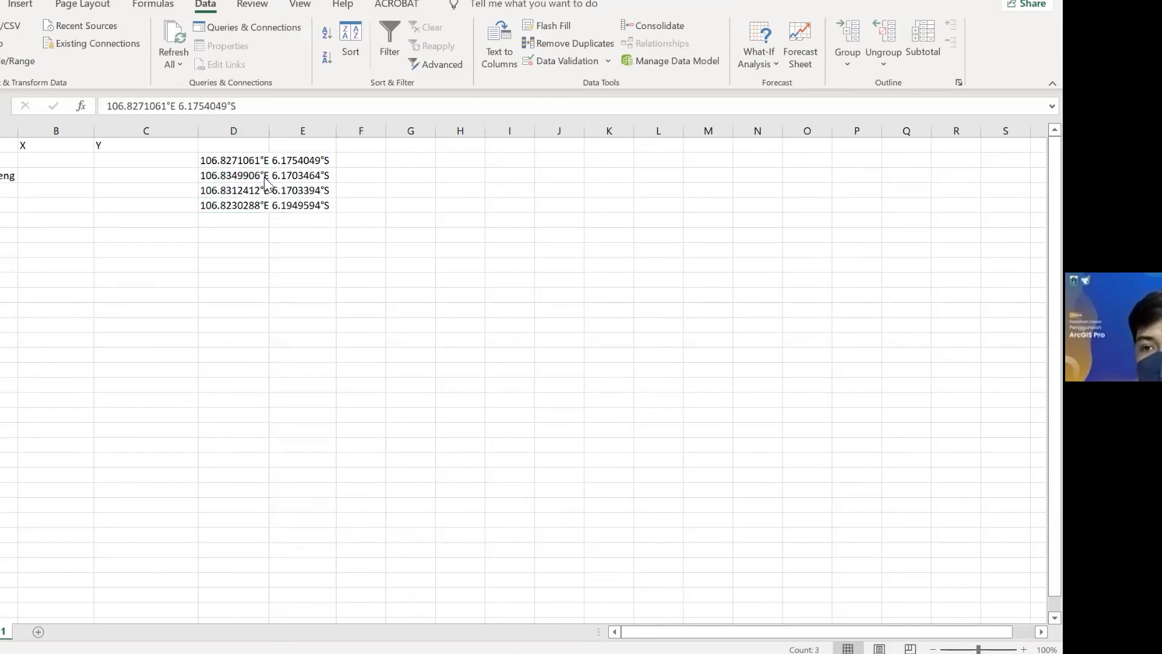
pyautogui.hotkey('alt', 'Tab')
pyautogui.click(230, 175)
pyautogui.click(309, 161)
pyautogui.click(239, 161)
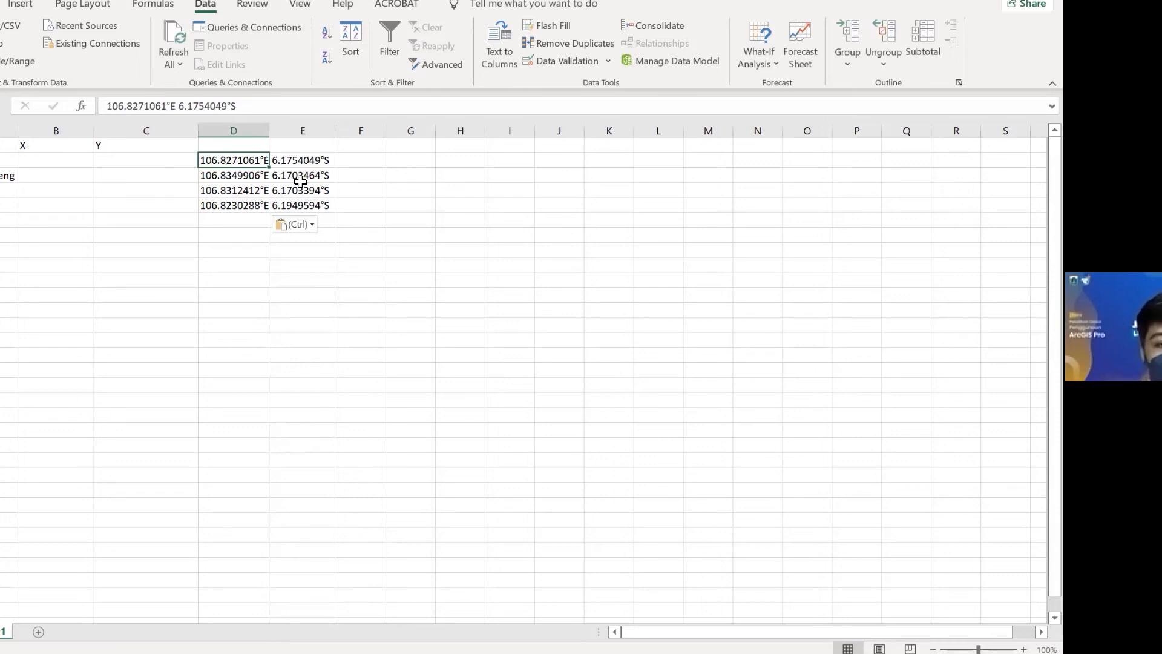
# Step: Split D2:D5 with Text to Columns as delimited data, using Tab and Space as delimiters without Comma, General format and destination $D$2
pyautogui.moveTo(218, 165); pyautogui.dragTo(222, 207)
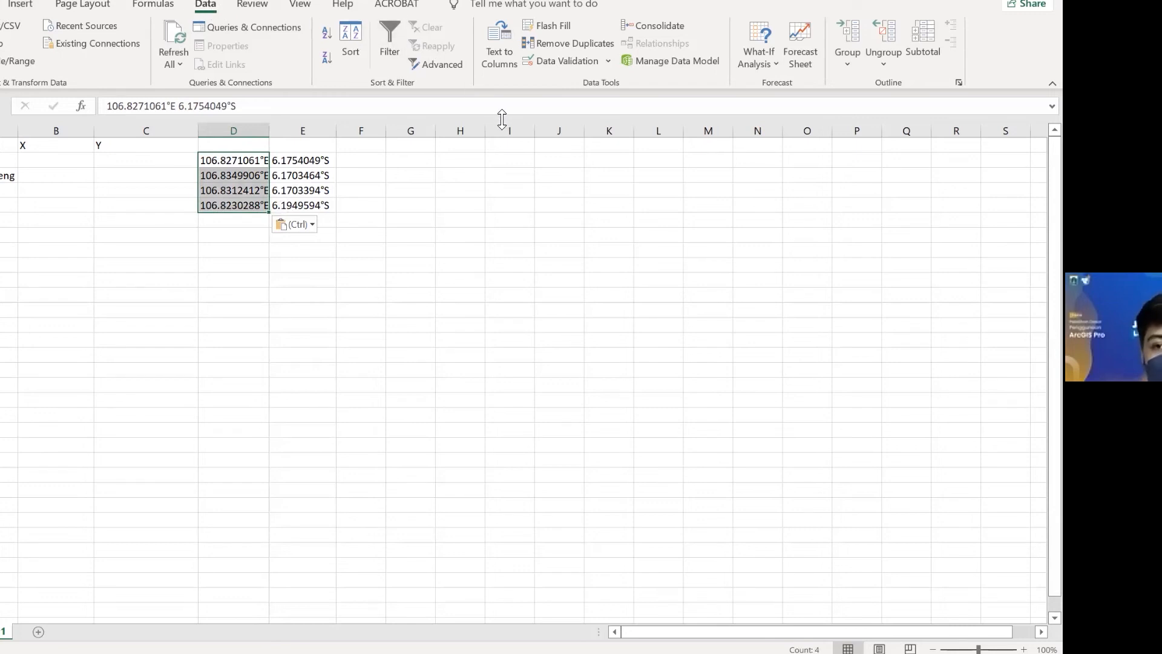
pyautogui.click(498, 68)
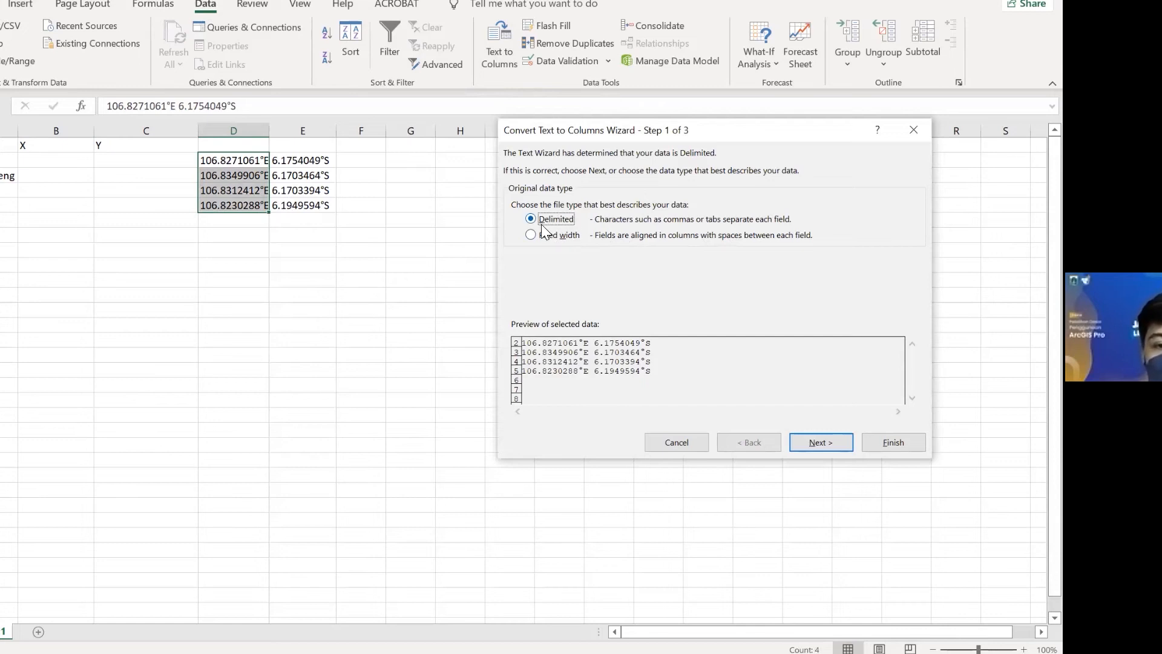
pyautogui.click(830, 444)
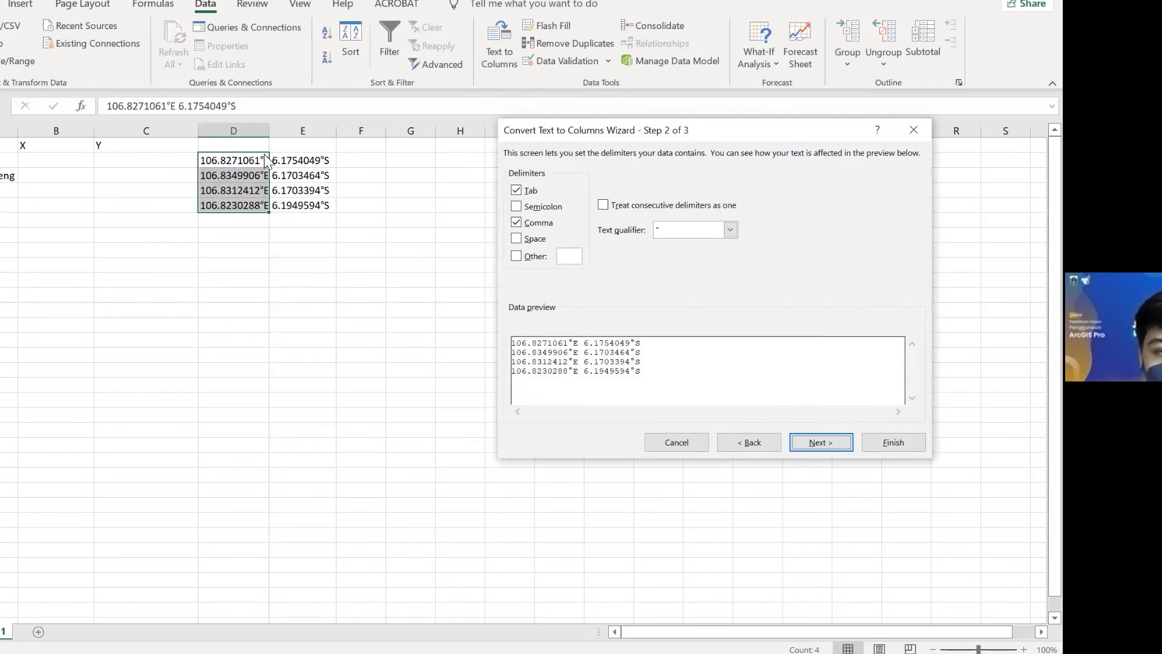
pyautogui.click(524, 224)
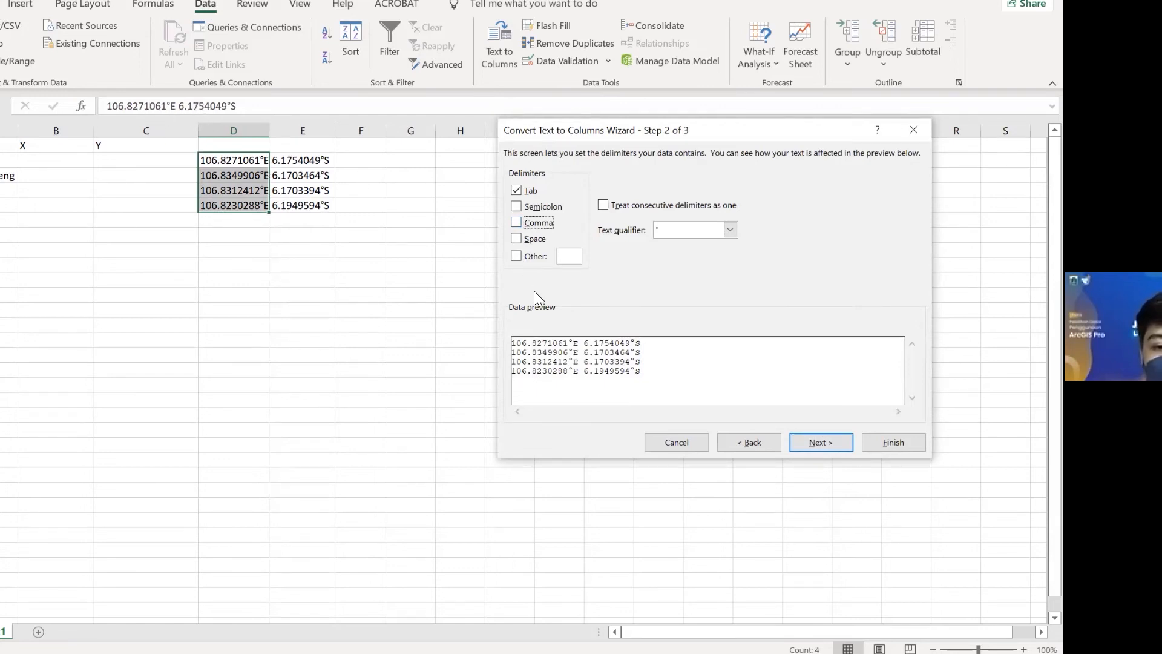
pyautogui.click(534, 241)
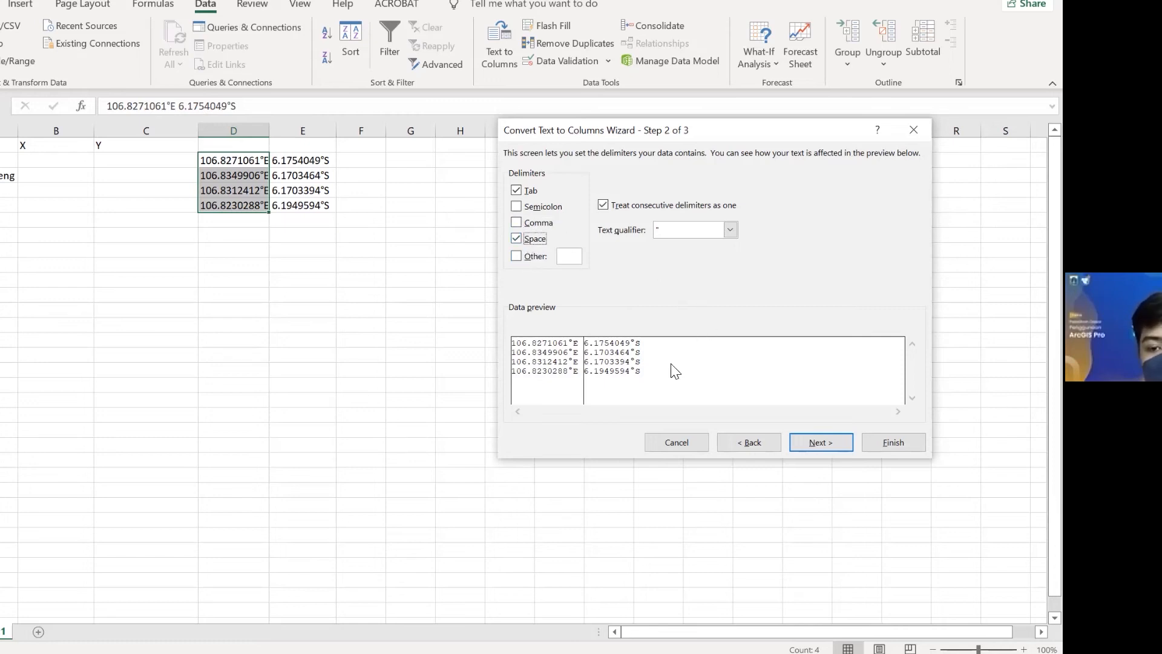
pyautogui.click(822, 443)
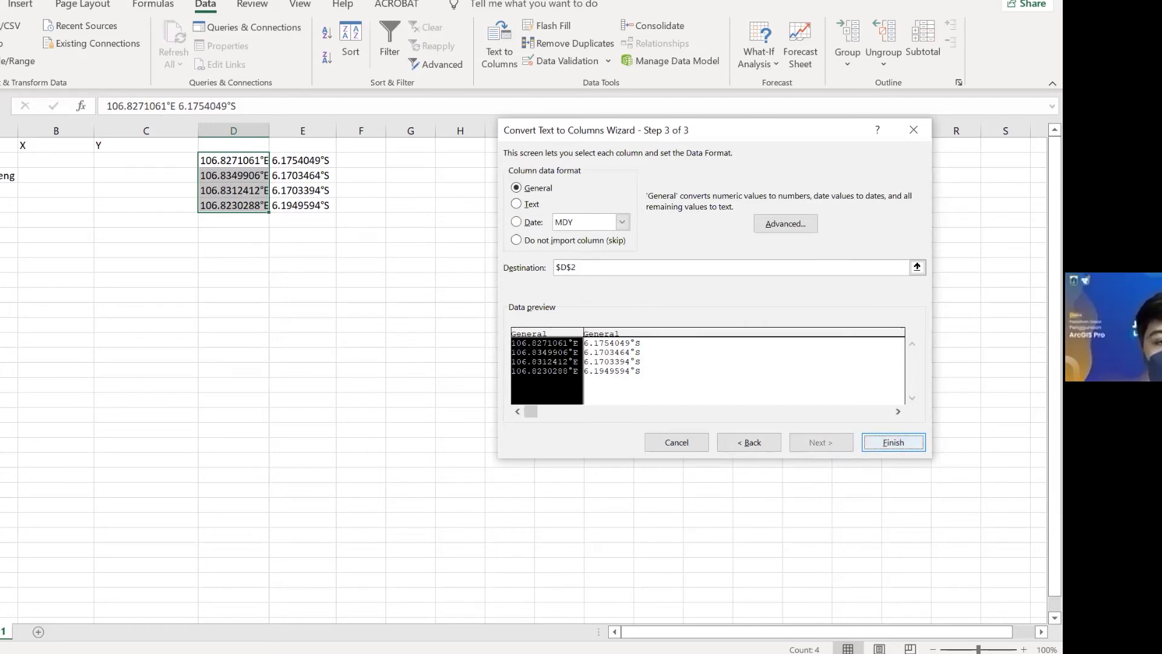
pyautogui.click(893, 442)
# Step: Autofit the widths of columns D and E to the split coordinates
pyautogui.click(459, 235)
pyautogui.doubleClick(272, 131)
pyautogui.doubleClick(340, 131)
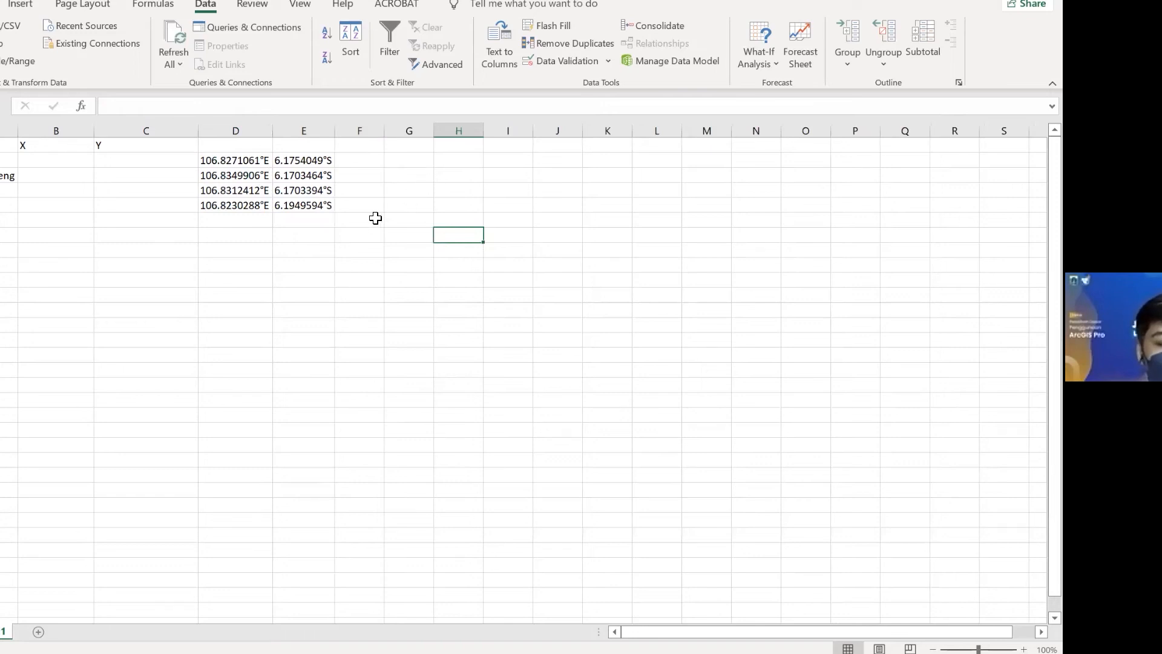
# Step: Move the longitude values from D2:D5 into the X column, starting at B2
pyautogui.click(231, 164)
pyautogui.moveTo(232, 167); pyautogui.dragTo(230, 206)
pyautogui.hotkey('ctrl', 'c')
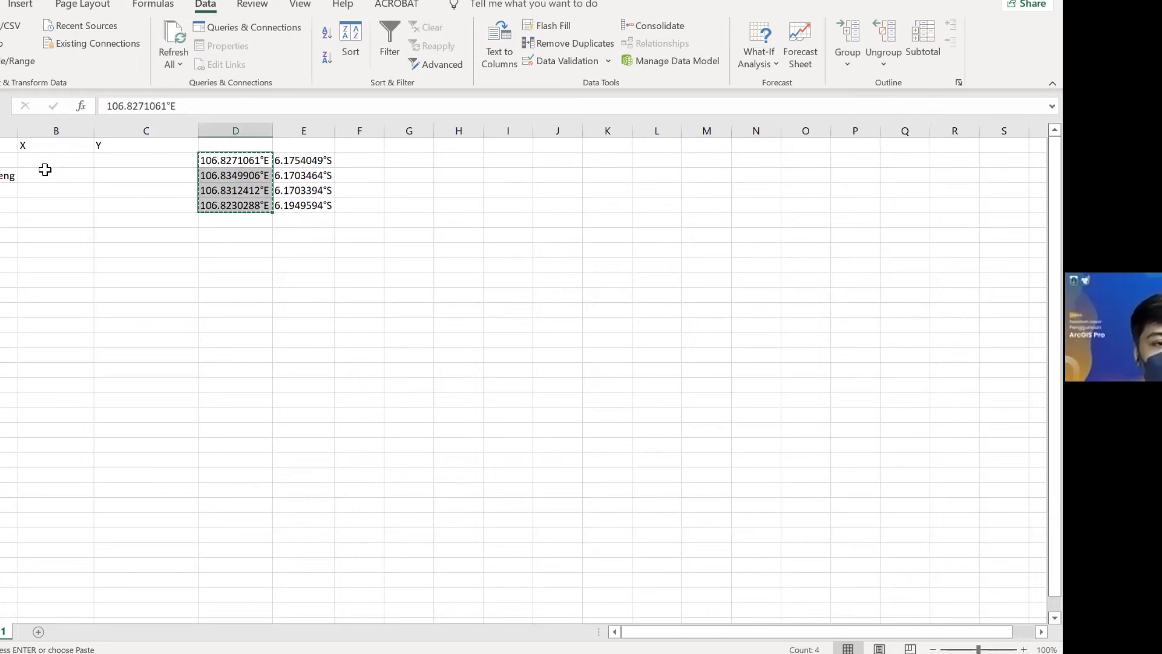
pyautogui.click(70, 164)
pyautogui.hotkey('ctrl', 'v')
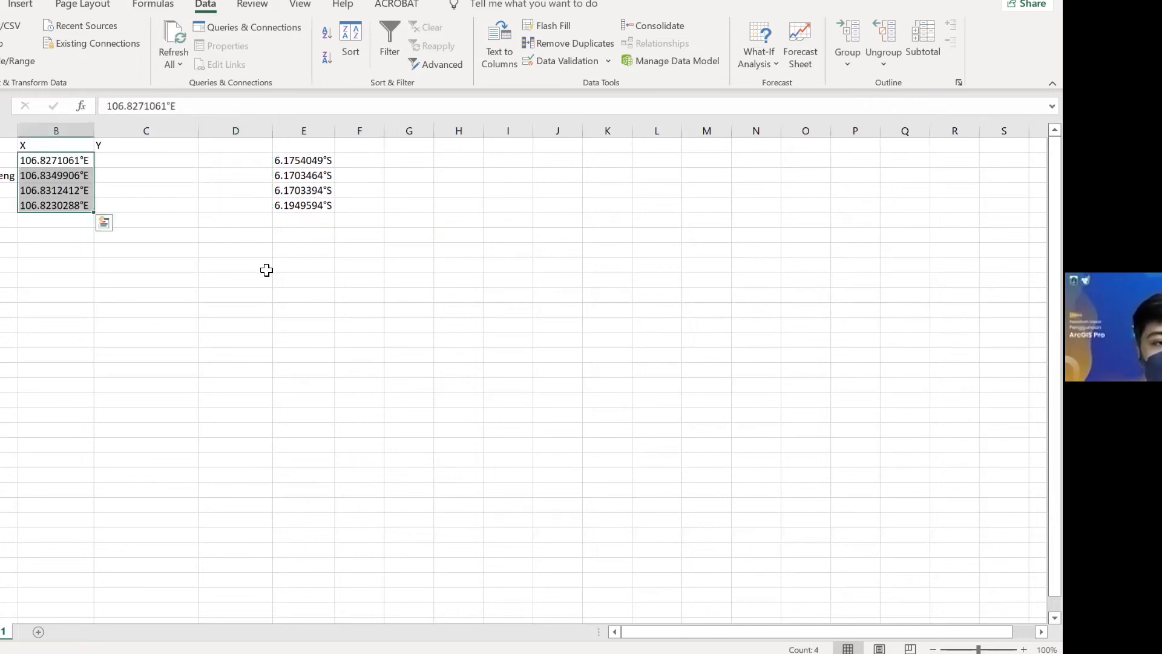
# Step: Move the latitude values from E2:E5 into the Y column, starting at C2
pyautogui.moveTo(294, 163); pyautogui.dragTo(302, 206)
pyautogui.hotkey('ctrl', 'x')
pyautogui.click(133, 164)
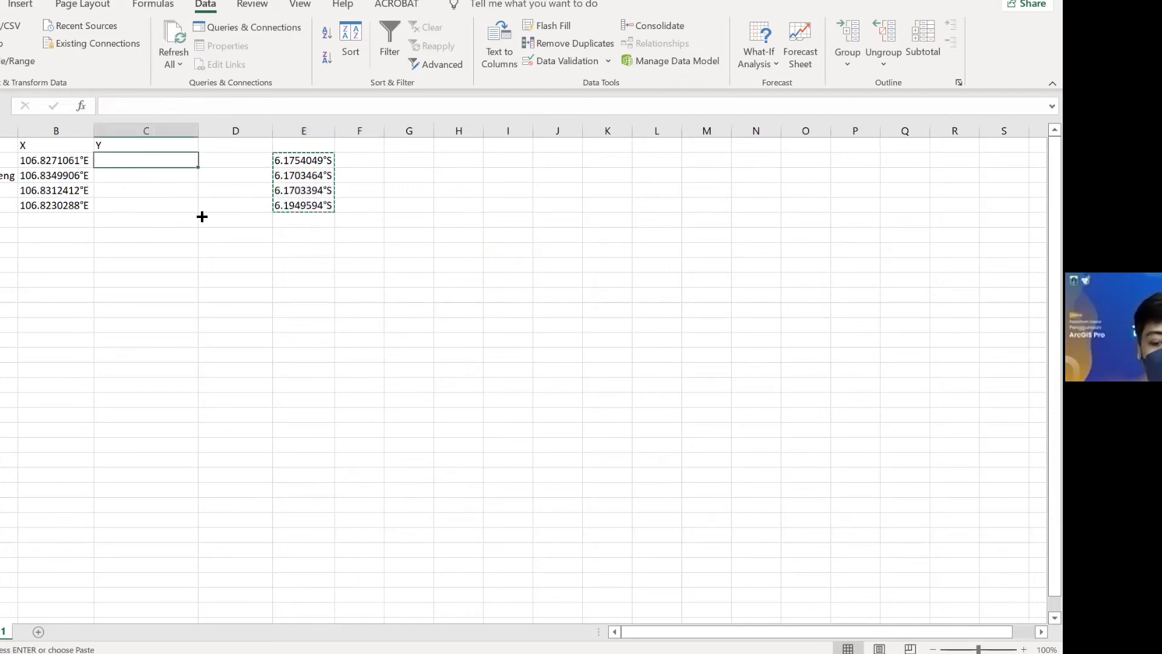
pyautogui.hotkey('ctrl', 'v')
# Step: Remove the °E suffix from the X coordinates in B2 and B3, leaving 106.8271061 and 106.8349906
pyautogui.click(54, 160)
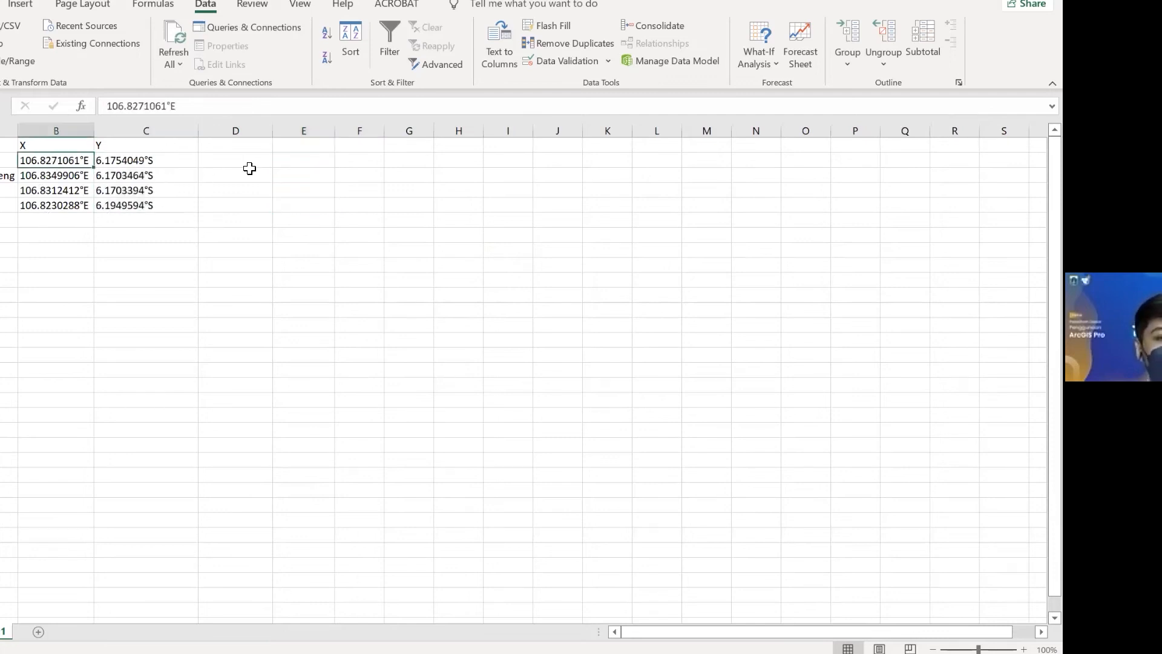
pyautogui.click(190, 107)
pyautogui.press('BackSpace')
pyautogui.press('BackSpace')
pyautogui.press('Return')
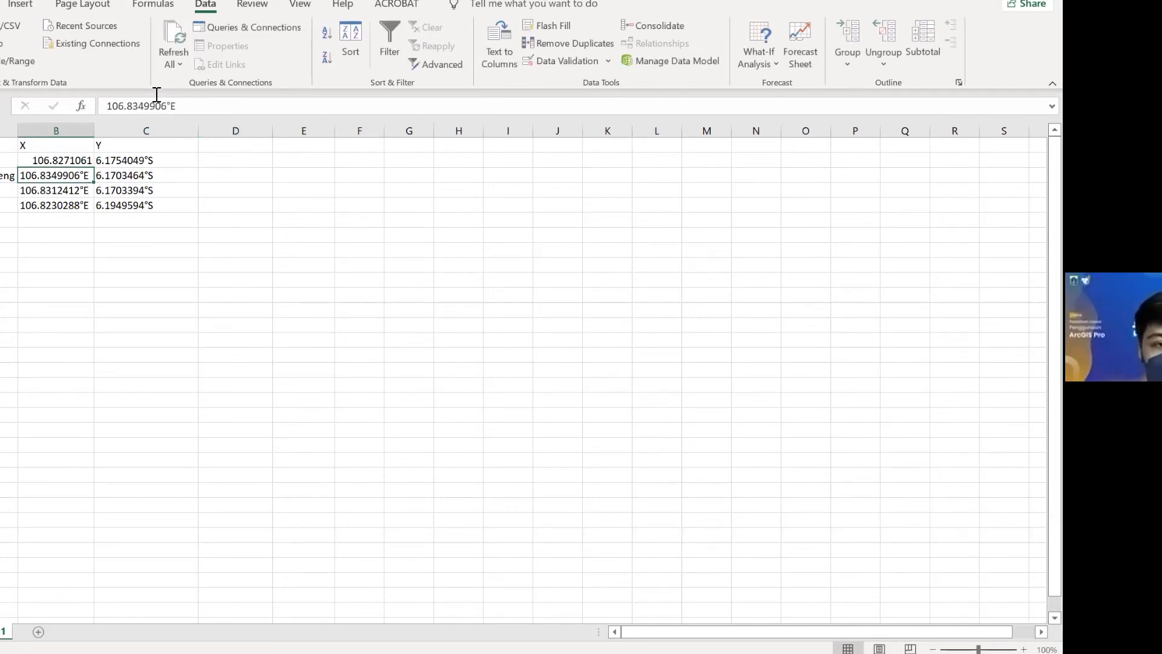
pyautogui.click(194, 111)
pyautogui.press('BackSpace')
pyautogui.press('BackSpace')
pyautogui.press('Return')
# Step: Remove the °E suffix from the X coordinates in B4 and B5, leaving 106.8312412 and 106.8230288
pyautogui.click(207, 106)
pyautogui.press('BackSpace')
pyautogui.press('BackSpace')
pyautogui.press('Return')
pyautogui.click(221, 128)
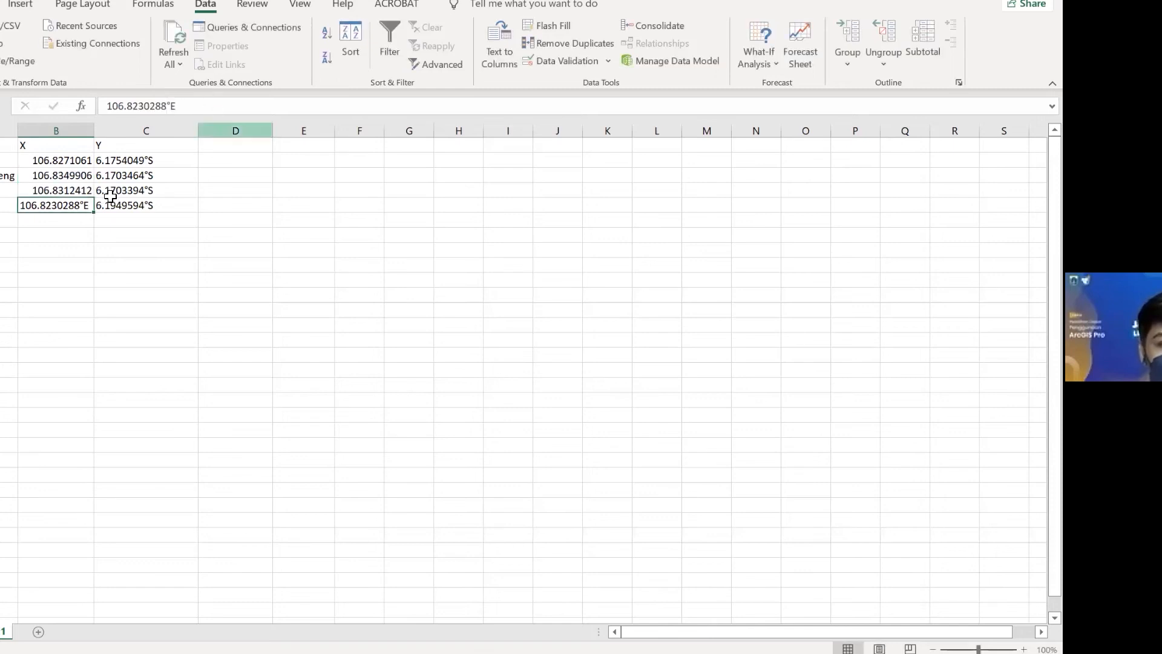
pyautogui.click(89, 209)
pyautogui.click(189, 107)
pyautogui.press('BackSpace')
pyautogui.press('BackSpace')
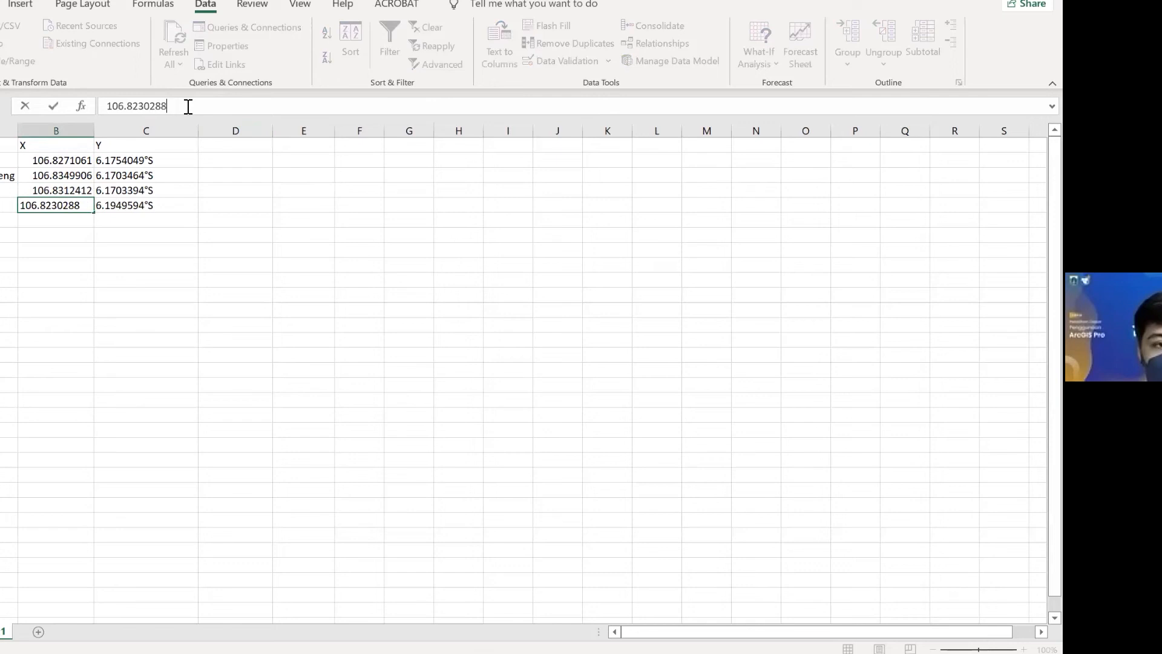
pyautogui.press('Return')
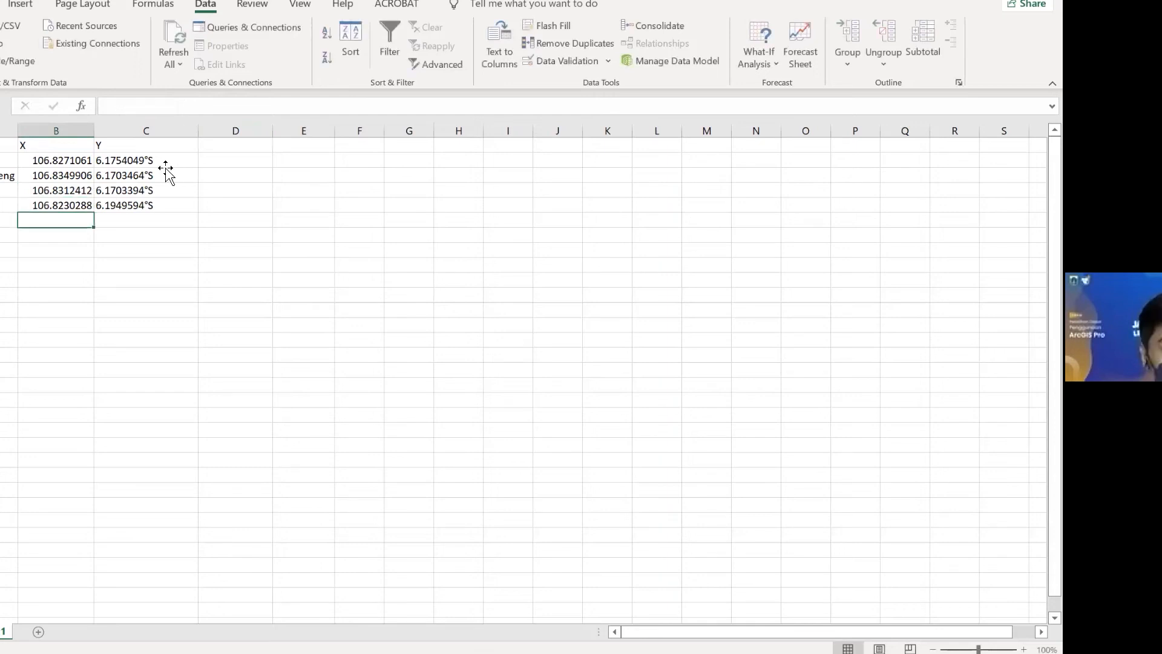
# Step: Convert the Y coordinate in C2 to the negative decimal value -6.1754049 without the °S suffix
pyautogui.click(166, 163)
pyautogui.click(208, 175)
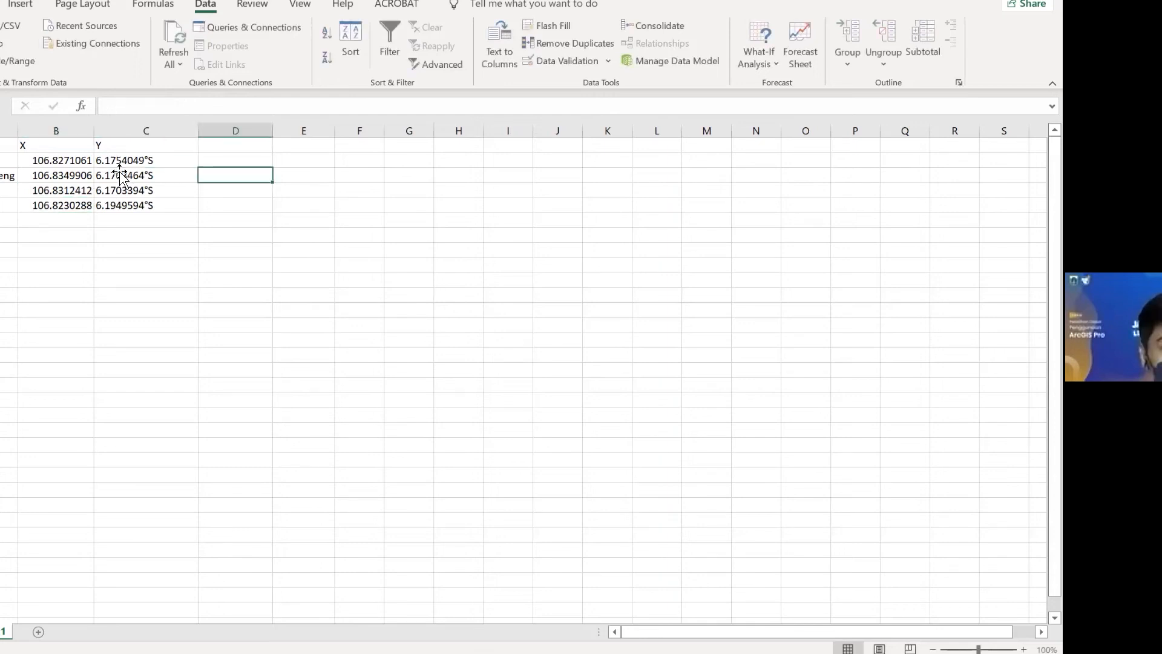
pyautogui.click(151, 163)
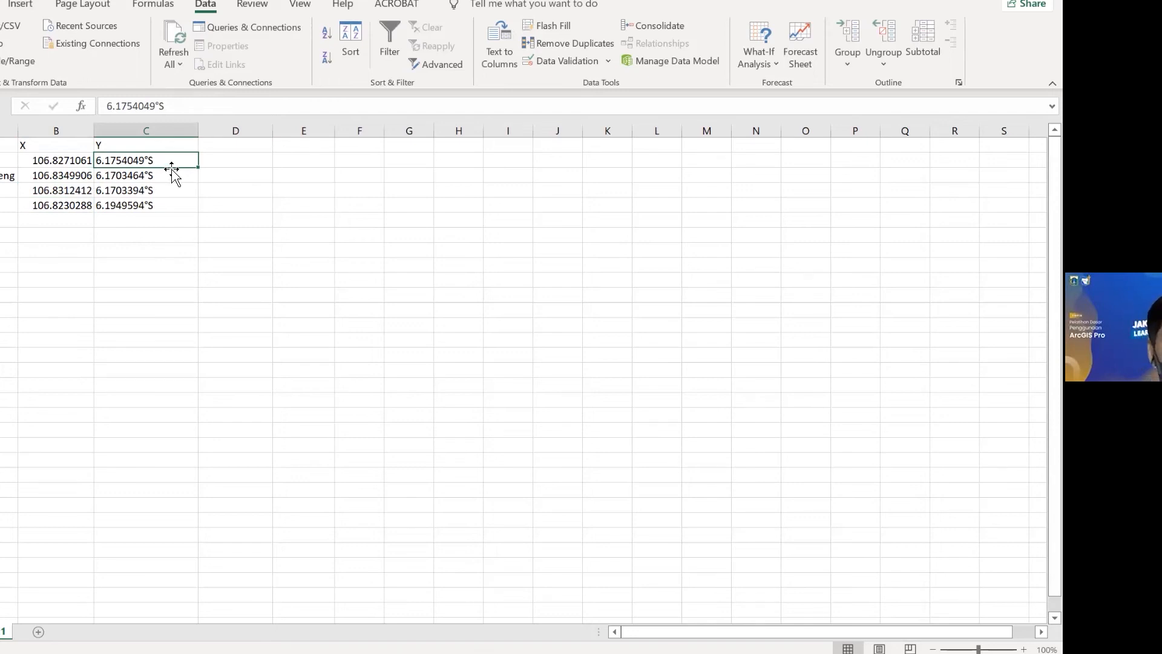
pyautogui.moveTo(173, 106); pyautogui.dragTo(162, 117)
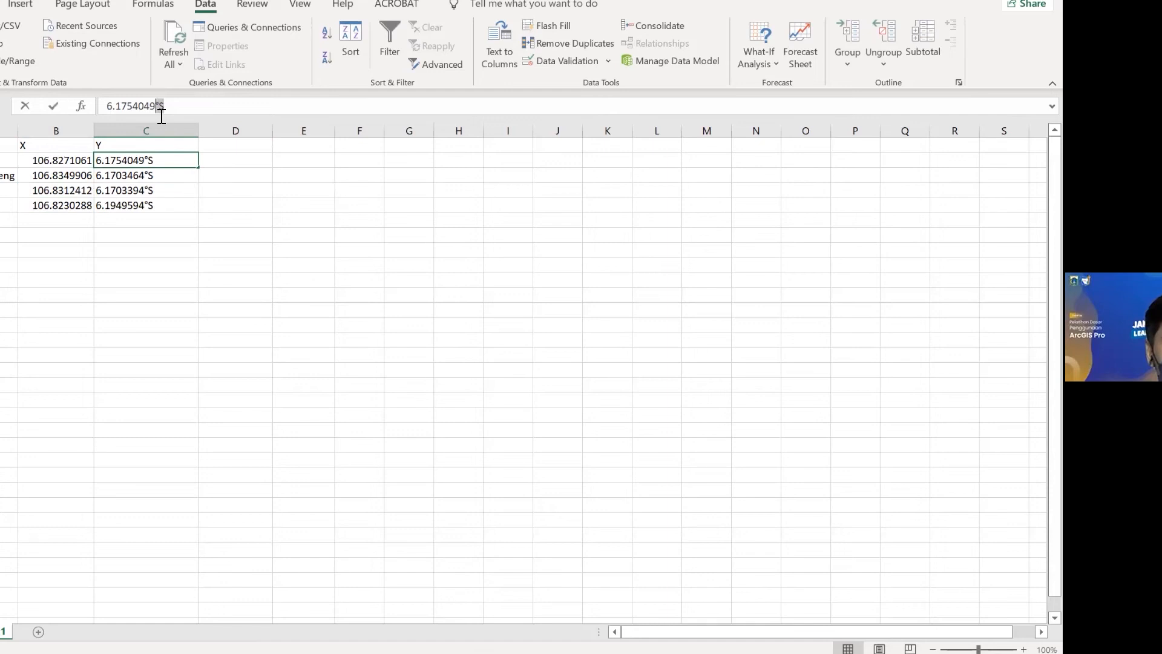
pyautogui.press('BackSpace')
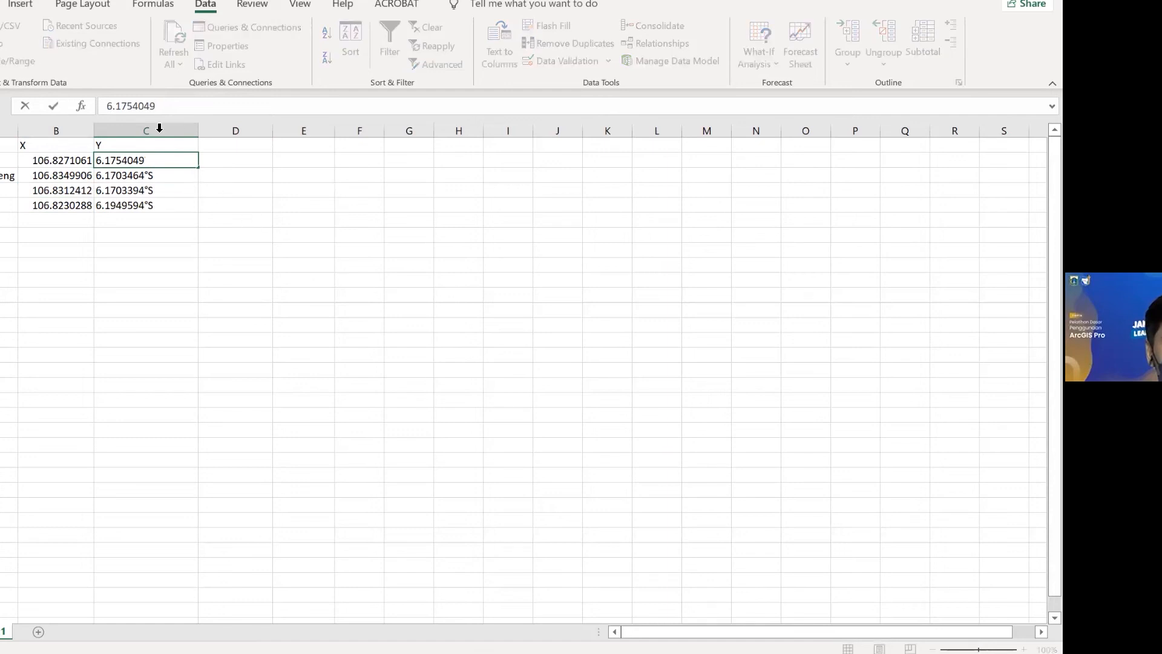
pyautogui.press('Home')
pyautogui.write('-')
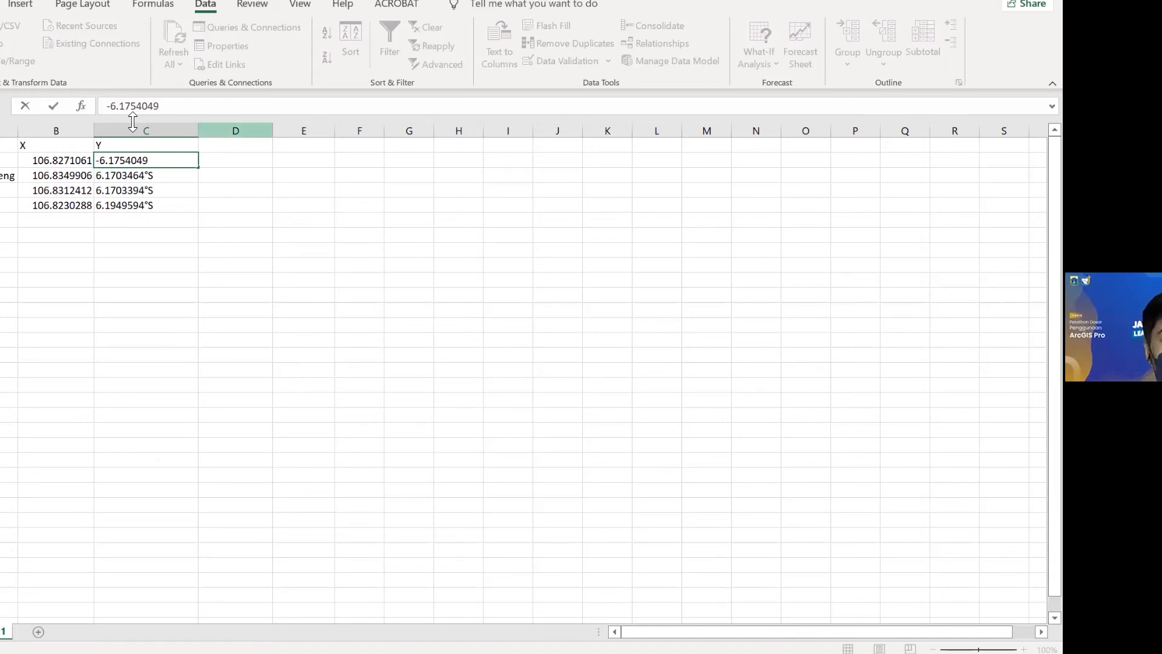
pyautogui.press('Return')
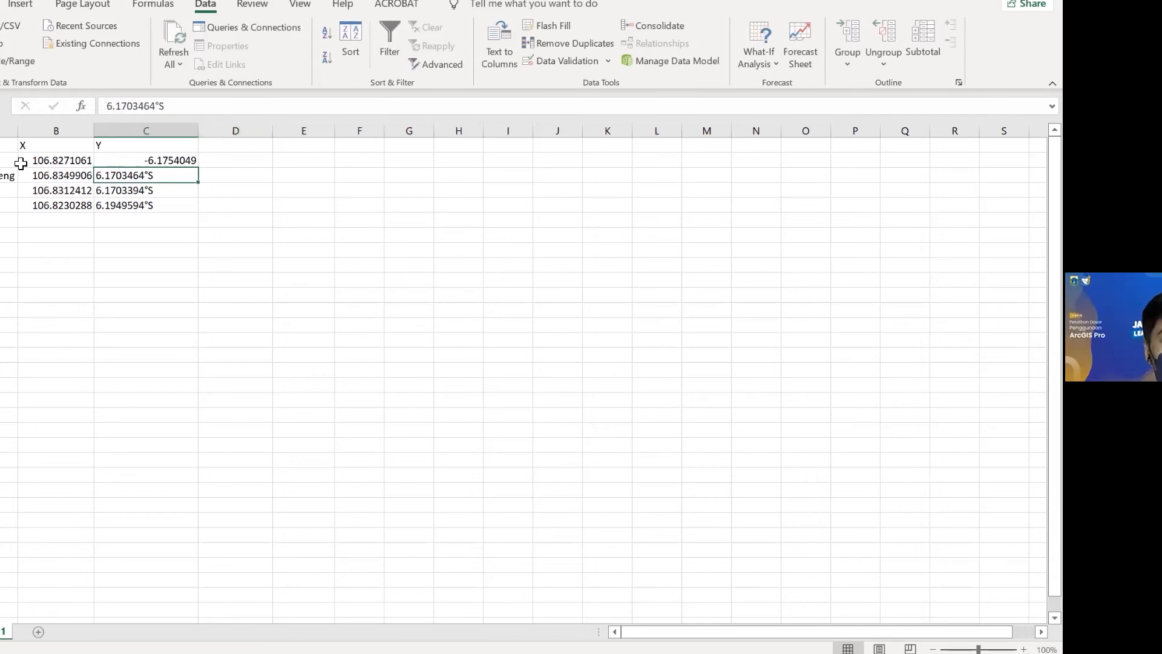
# Step: Convert the Y coordinates in C3 and C4 to -6.1703464 and -6.1703394, dropping the °S suffix
pyautogui.click(186, 106)
pyautogui.press('BackSpace')
pyautogui.press('BackSpace')
pyautogui.press('Home')
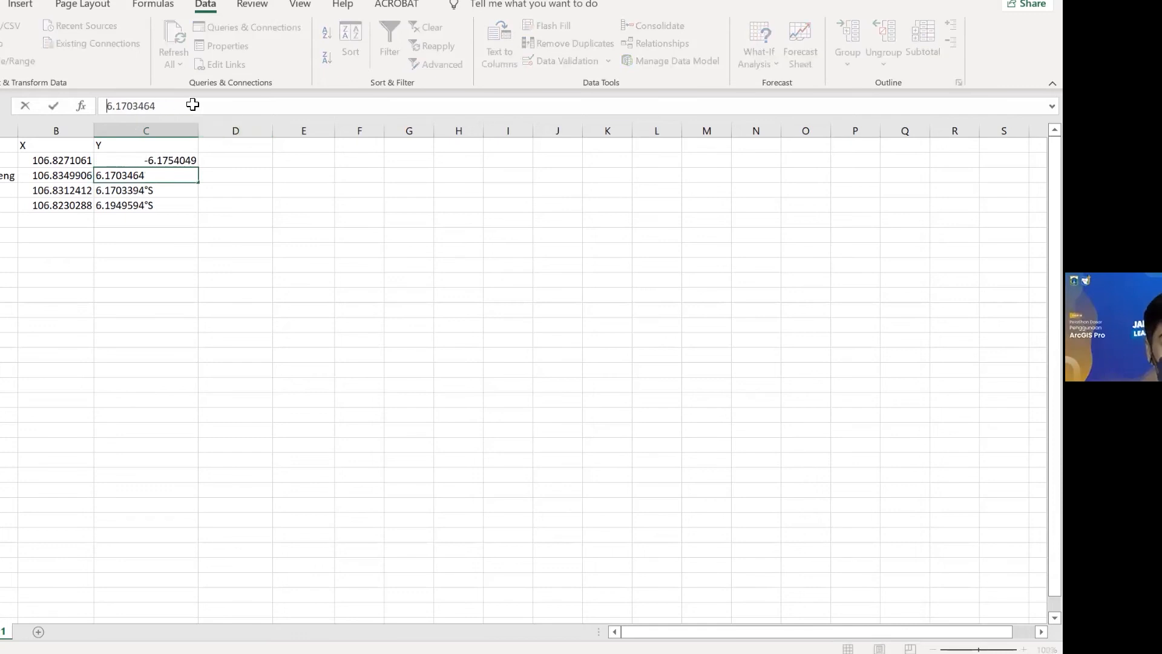
pyautogui.write('-')
pyautogui.press('Return')
pyautogui.click(192, 105)
pyautogui.press('BackSpace')
pyautogui.press('BackSpace')
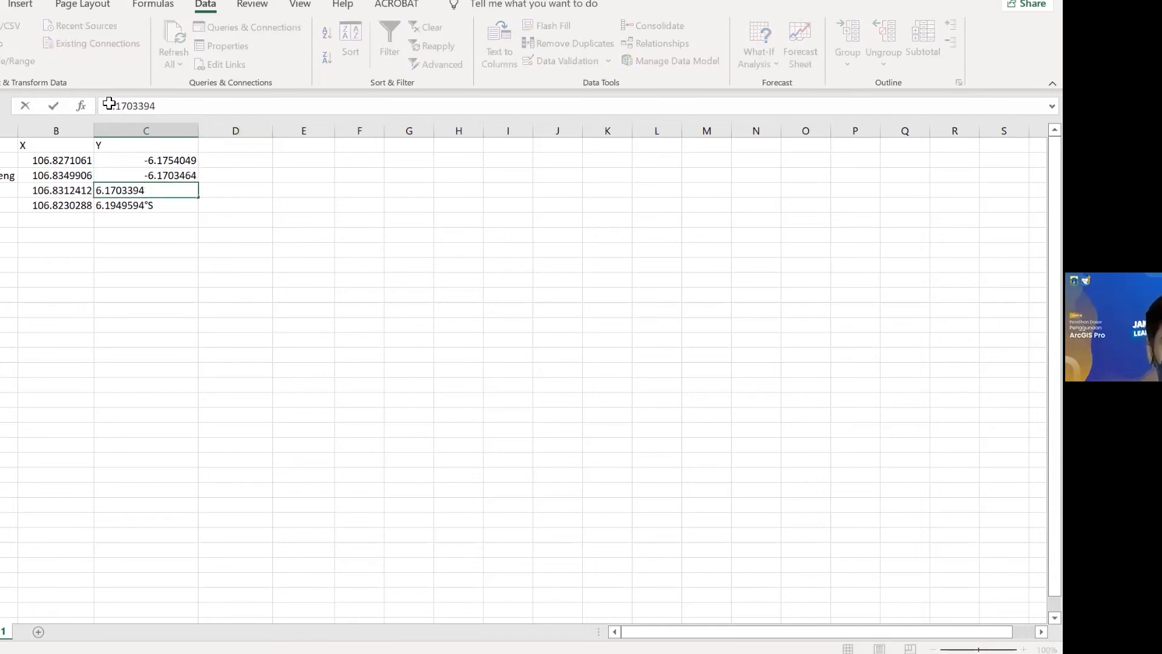
pyautogui.press('Home')
pyautogui.write('-')
pyautogui.press('Return')
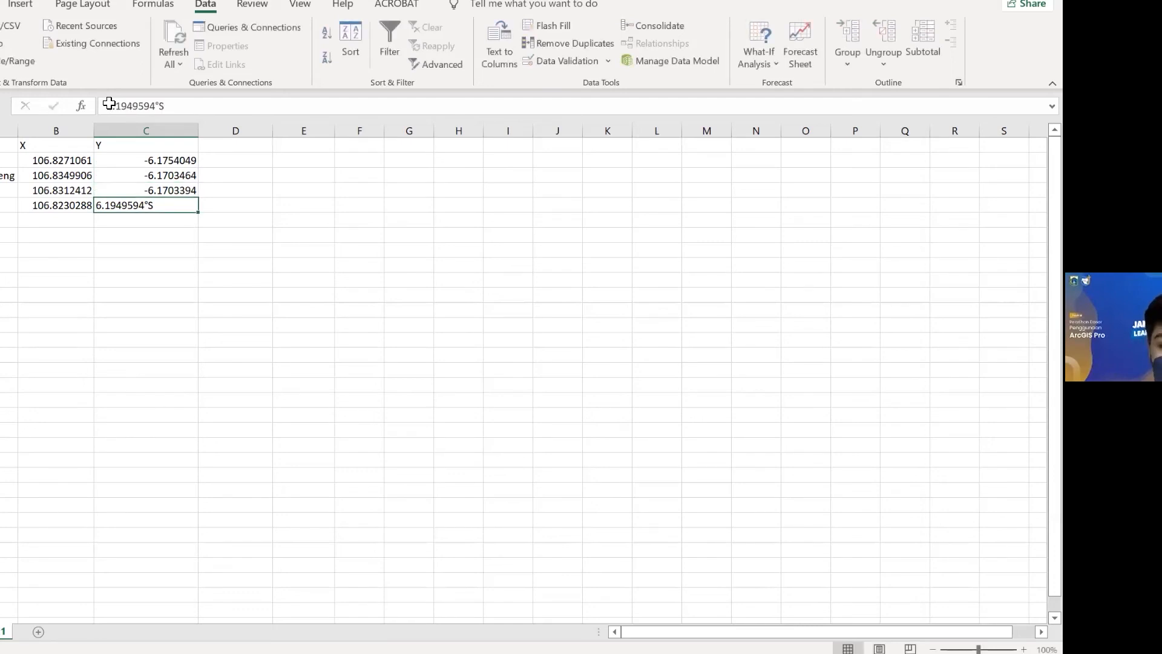
# Step: Convert the Y coordinate in C5 to -6.1949594 without the °S suffix
pyautogui.click(187, 107)
pyautogui.press('BackSpace')
pyautogui.press('BackSpace')
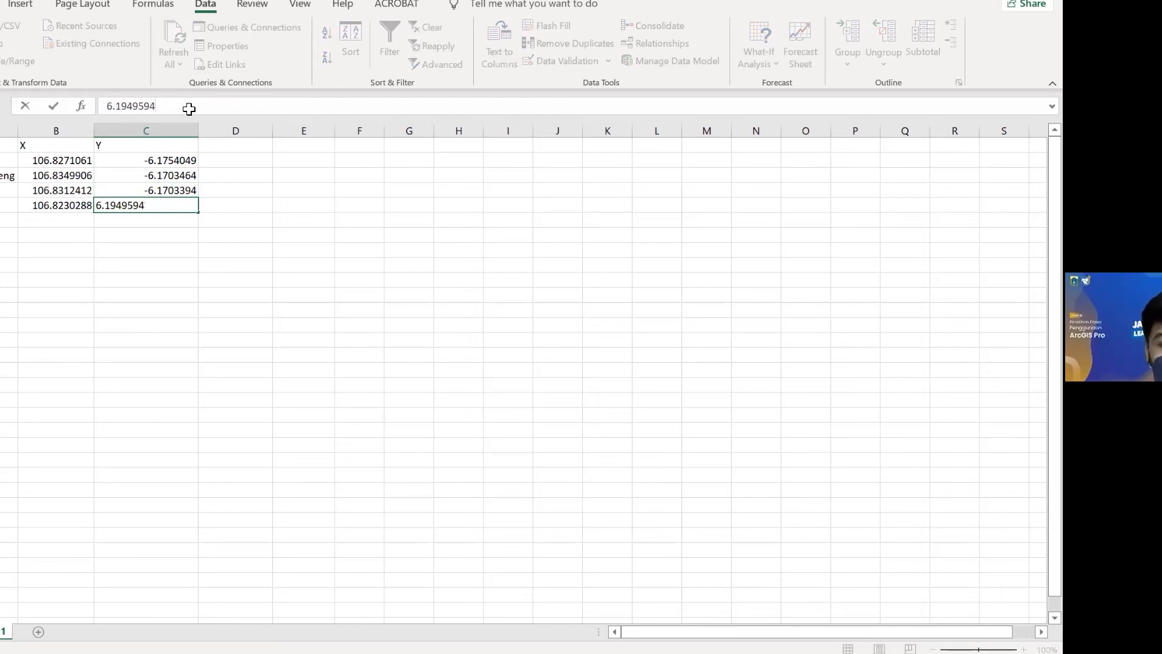
pyautogui.press('Home')
pyautogui.write('-')
pyautogui.hotkey('ctrl', 'Return')
pyautogui.click(221, 204)
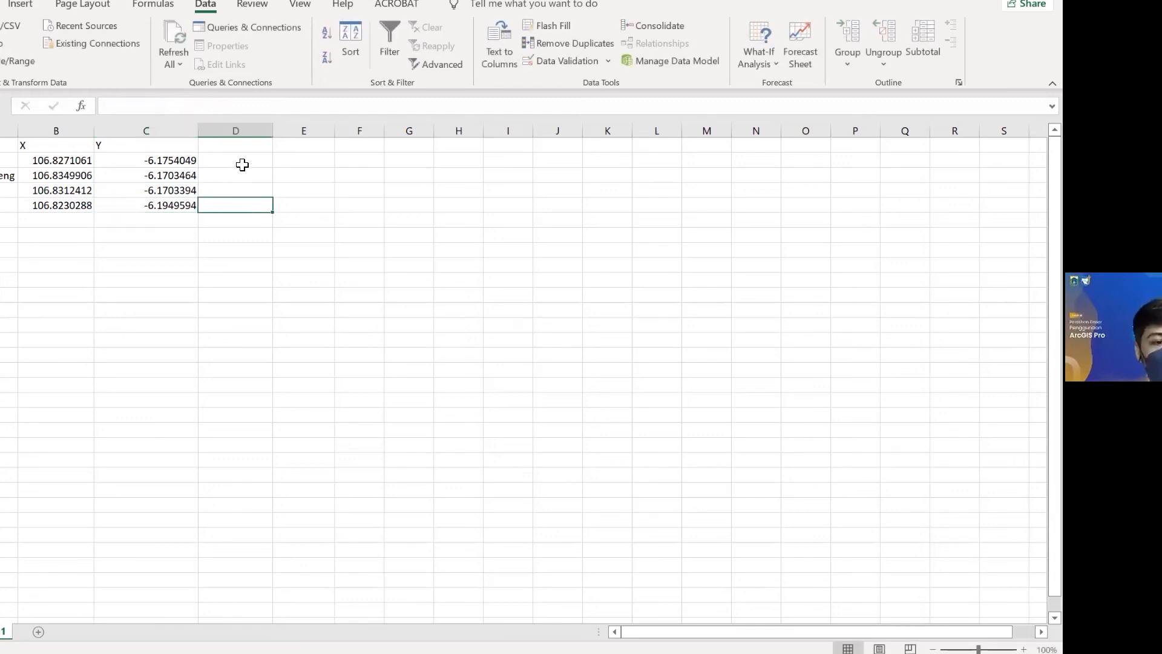
pyautogui.click(258, 158)
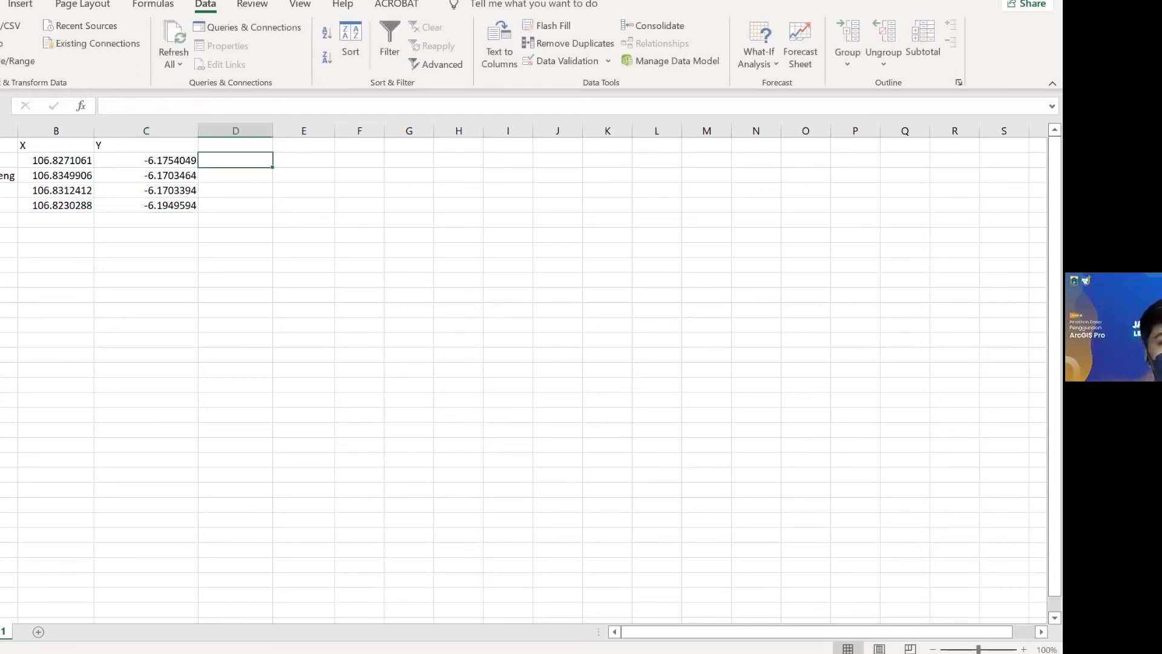
pyautogui.click(258, 192)
pyautogui.click(459, 250)
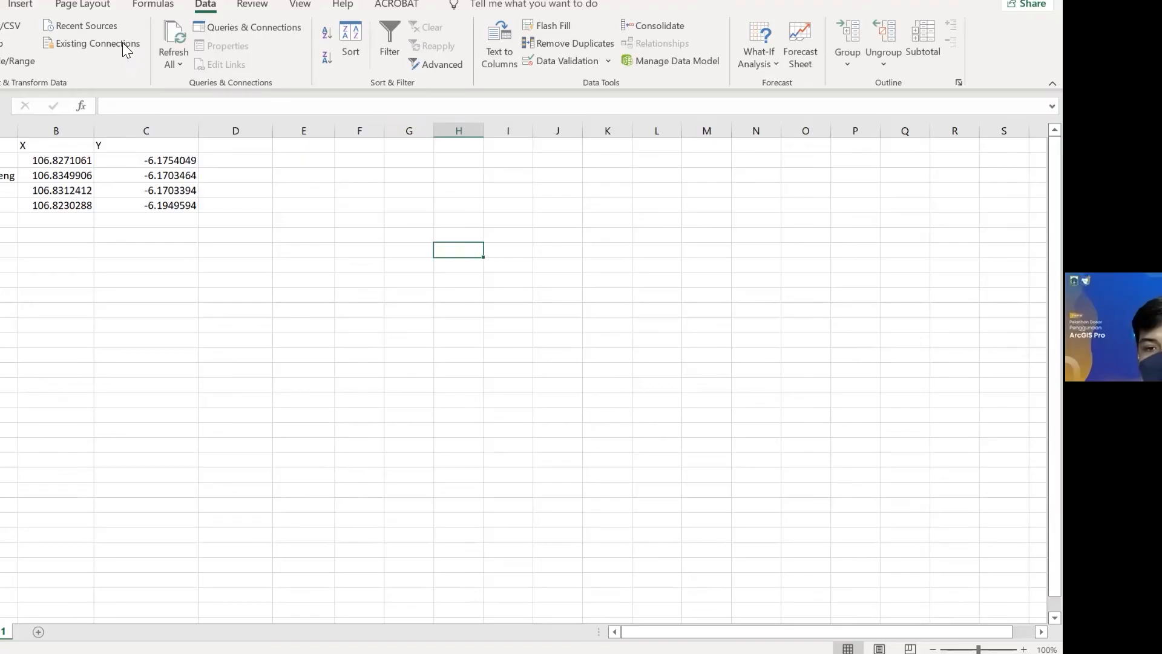
# Step: Switch to ArcGIS Pro and open the Excel To Table tool from the Excel toolset in Conversion Tools
pyautogui.hotkey('alt', 'Tab')
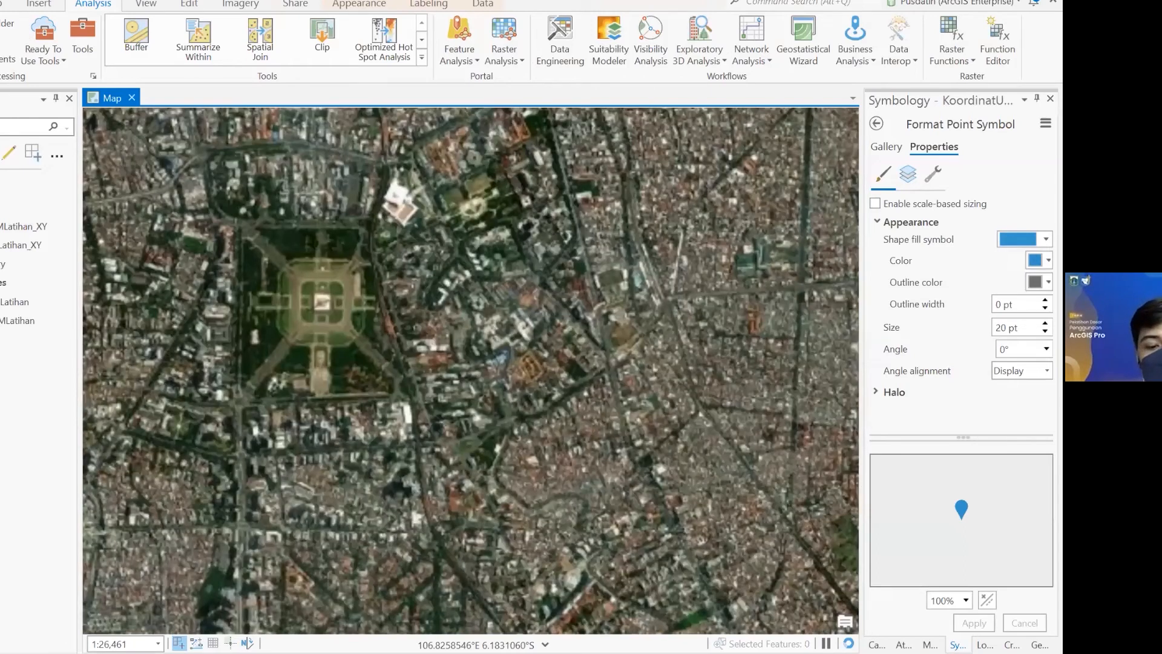
pyautogui.scroll(2, 223, 121)
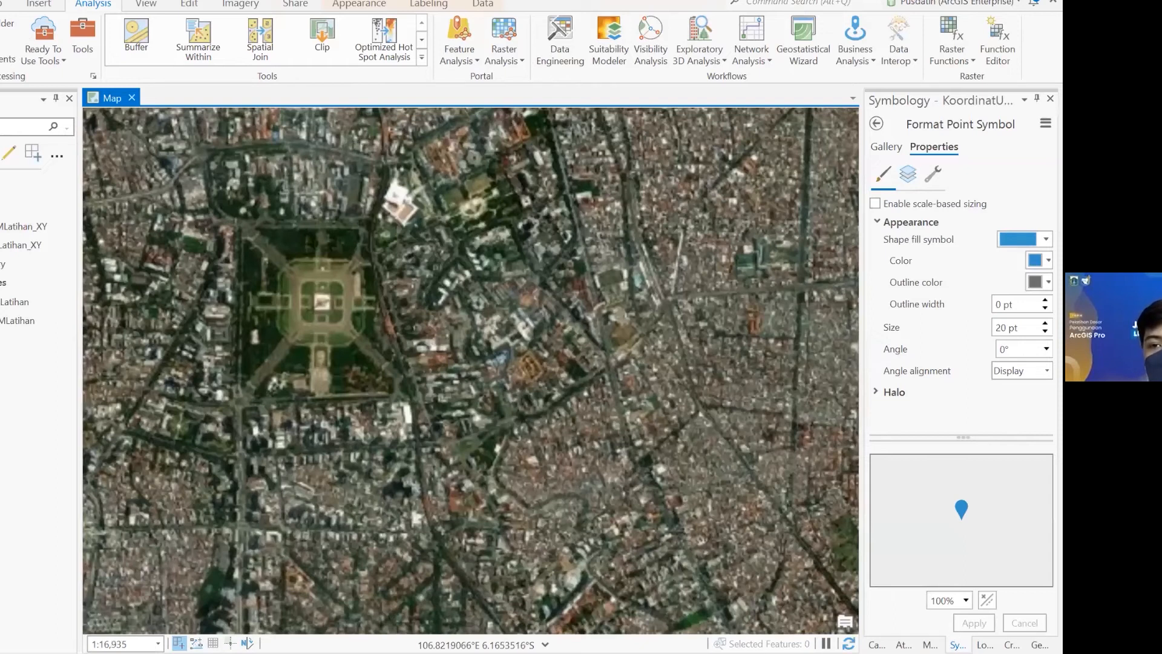
pyautogui.click(82, 37)
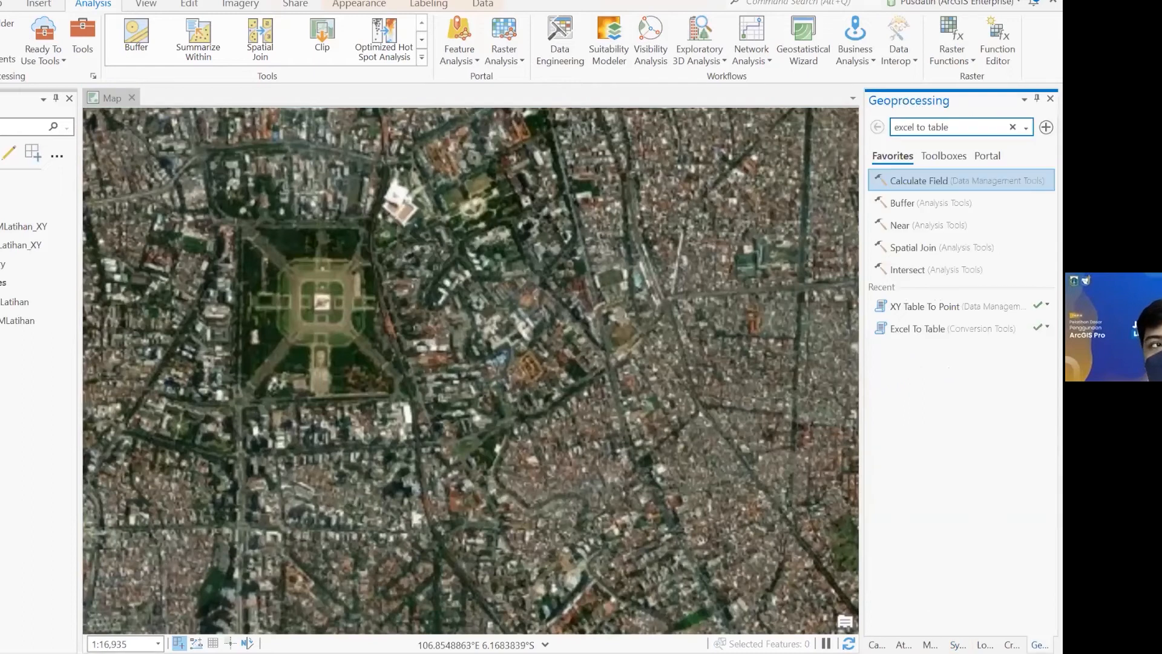
pyautogui.write('ex')
pyautogui.press('BackSpace')
pyautogui.press('BackSpace')
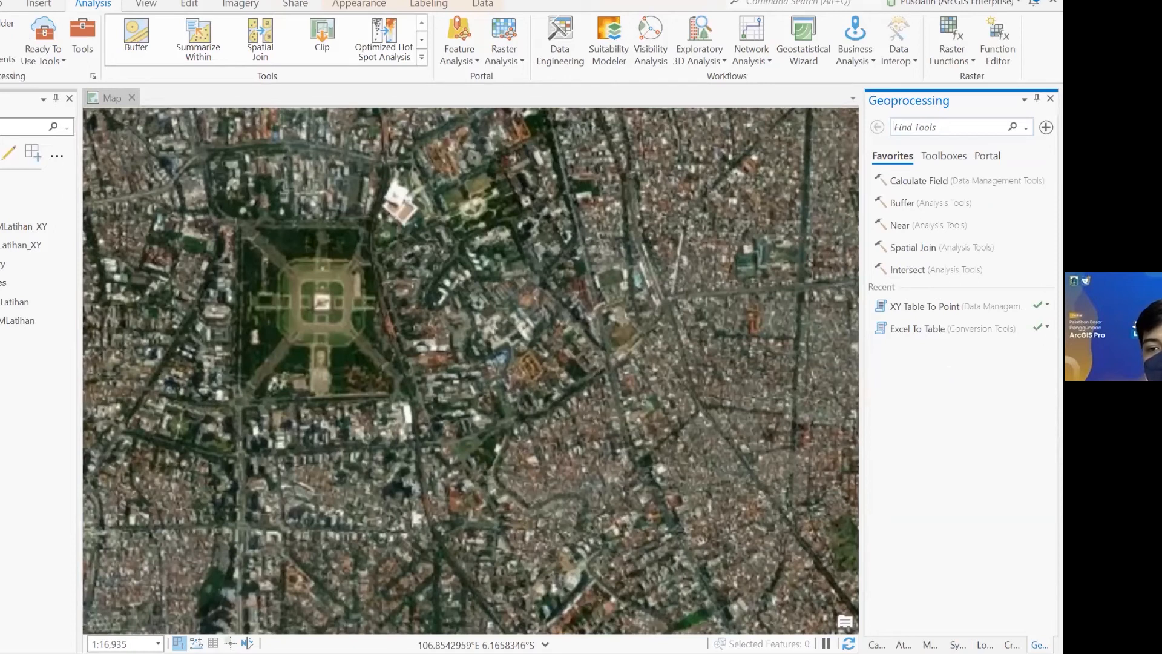
pyautogui.click(944, 156)
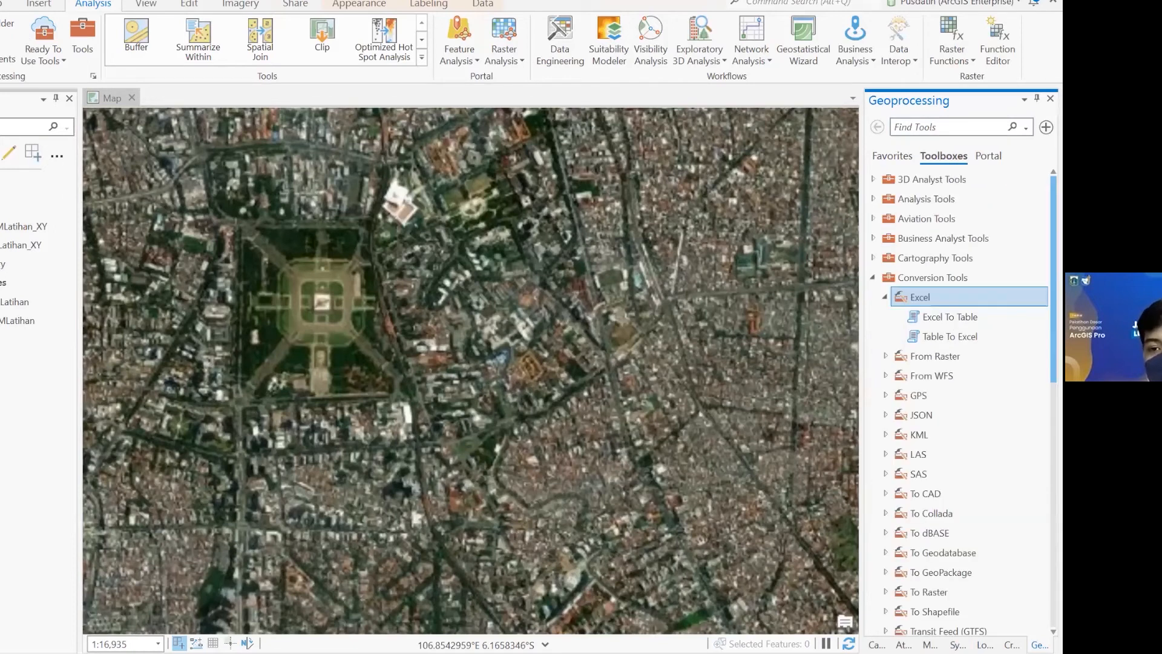
pyautogui.click(885, 298)
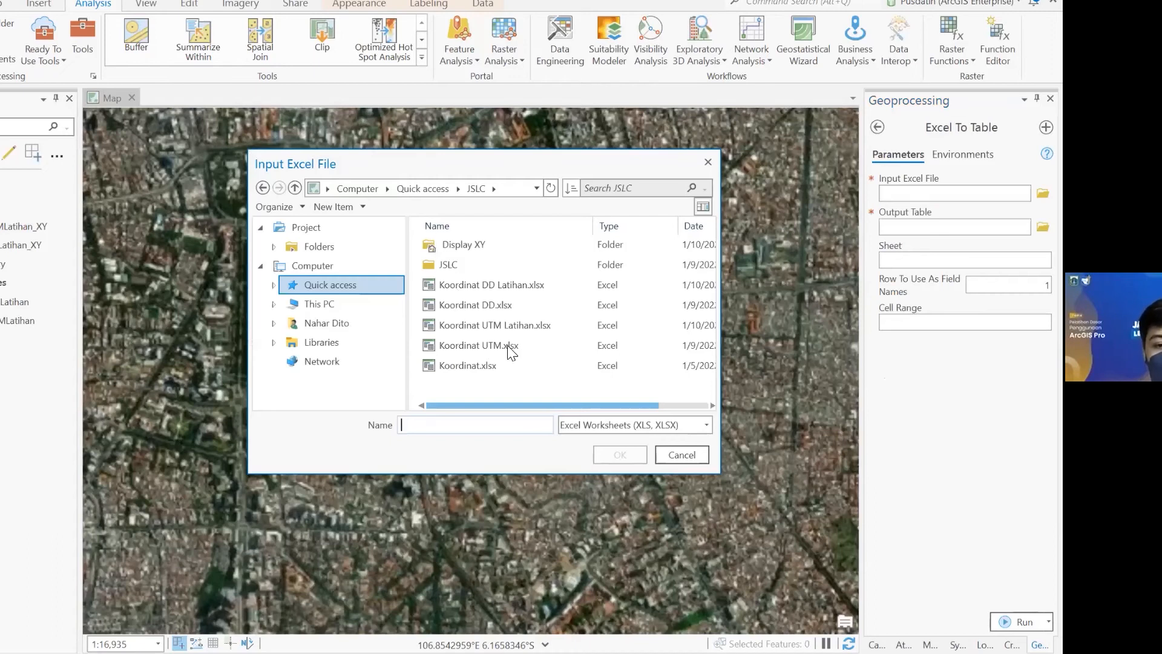
# Step: Run Excel To Table on Sheet1 of Koordinat DD Latihan.xlsx with output table KoordinatDDLatihan_2
pyautogui.click(502, 327)
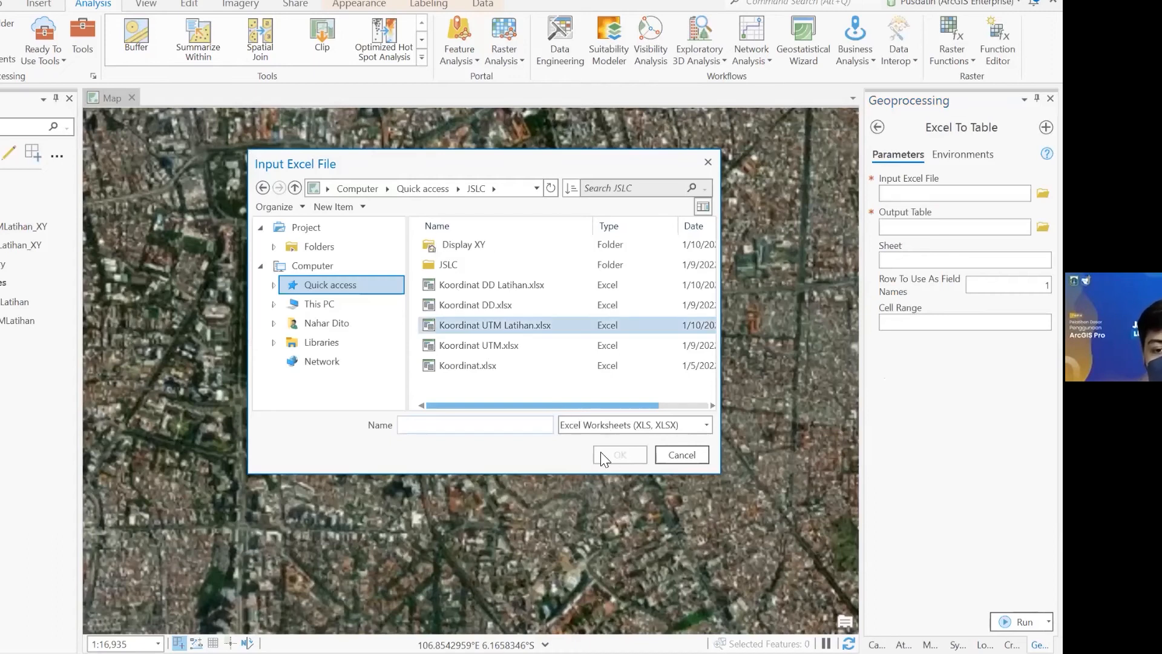
pyautogui.press('Up')
pyautogui.press('Up')
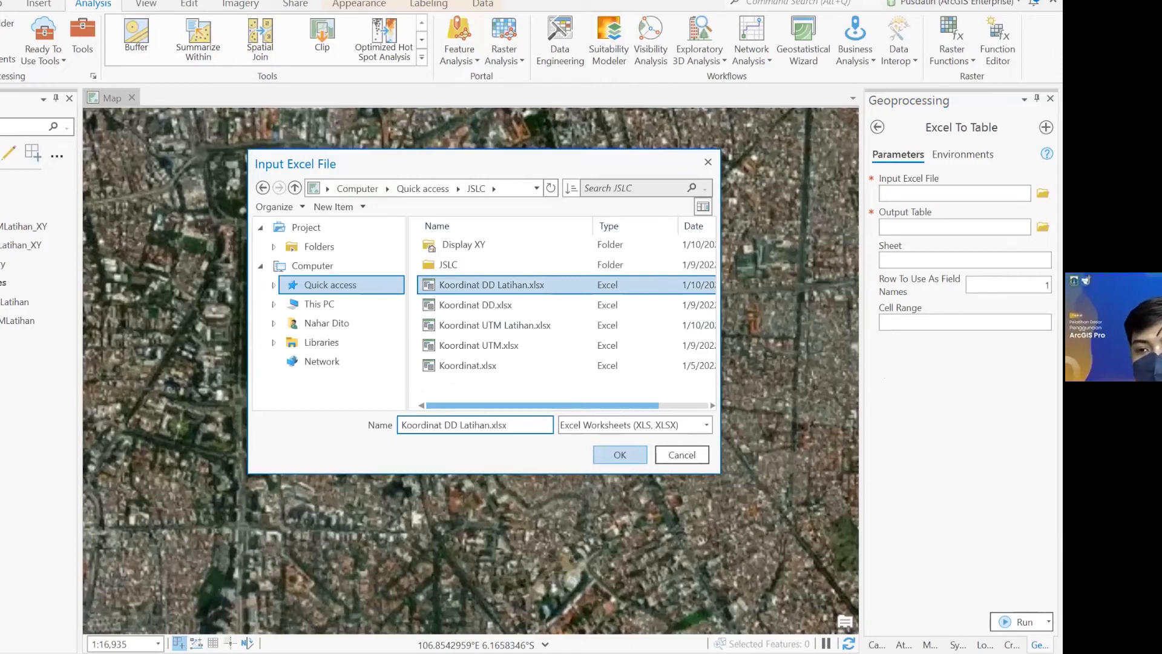
pyautogui.press('Return')
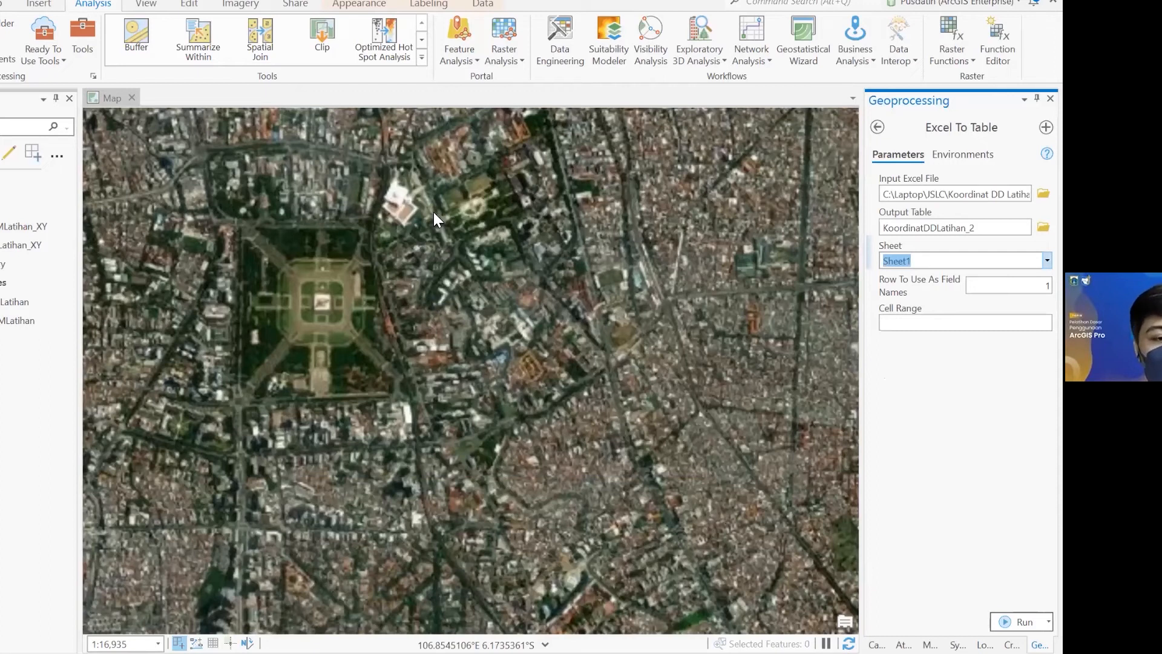
pyautogui.press('Return')
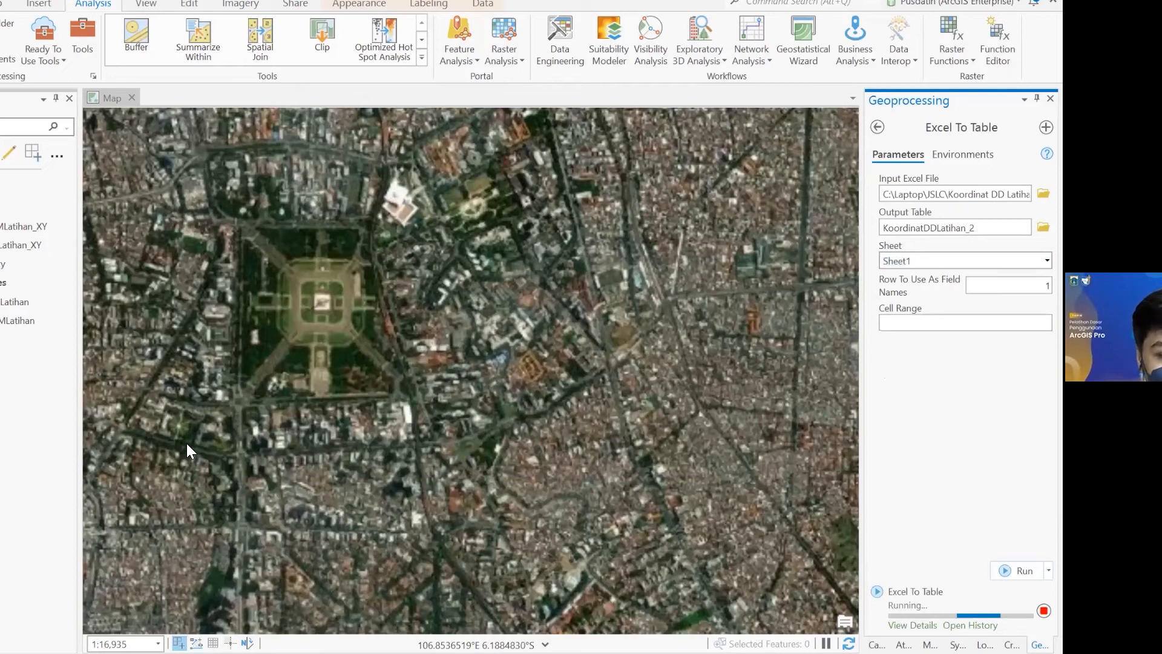
# Step: Start Display XY Data for the KoordinatDDLatihan_2 table and name the output feature class KoordinatDDLatihan_XY2
pyautogui.rightClick(14, 302)
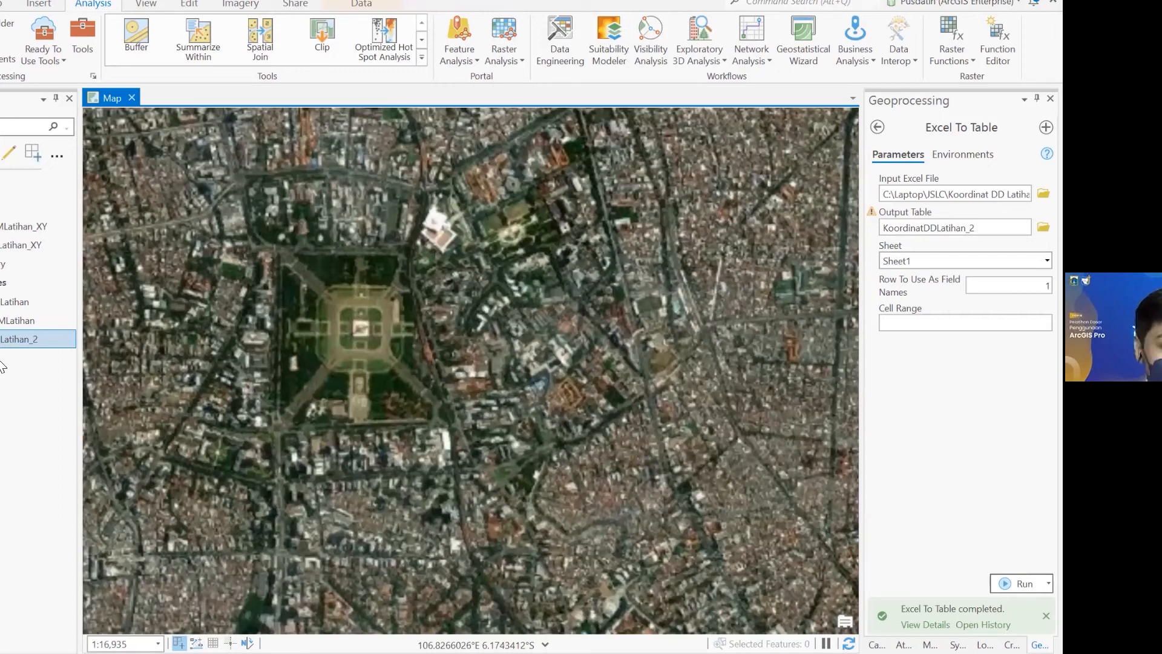
pyautogui.rightClick(51, 343)
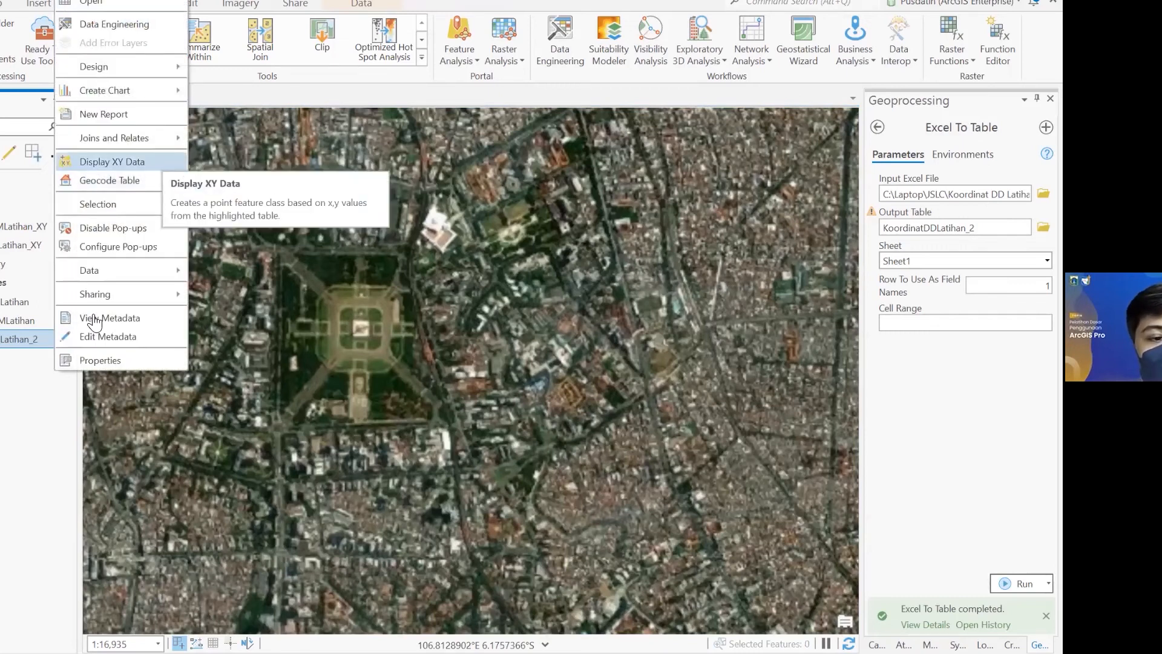
pyautogui.click(112, 161)
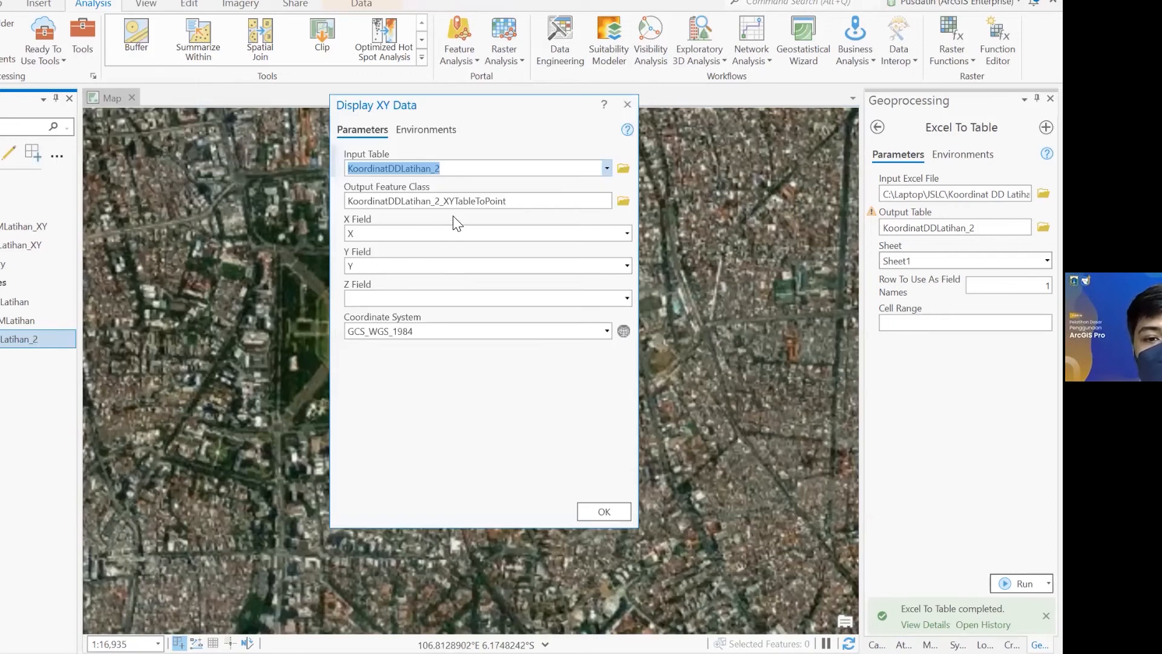
pyautogui.moveTo(534, 208); pyautogui.dragTo(537, 213)
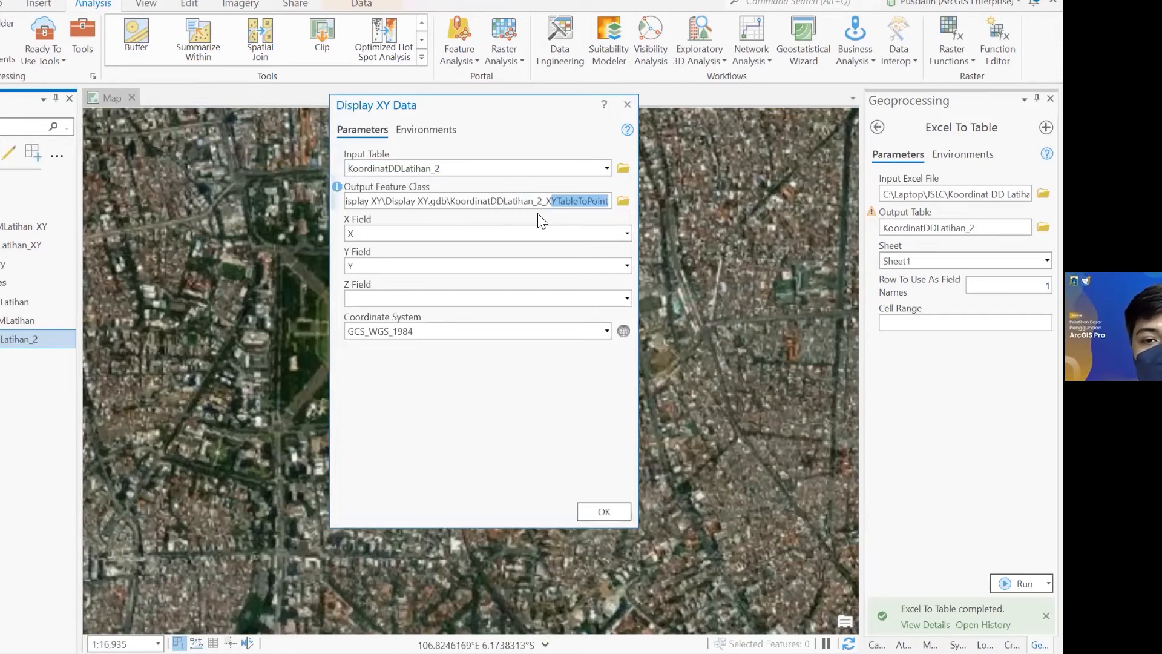
pyautogui.hotkey('shift', 'Left')
pyautogui.hotkey('shift', 'Left')
pyautogui.hotkey('shift', 'Left')
pyautogui.write('XY')
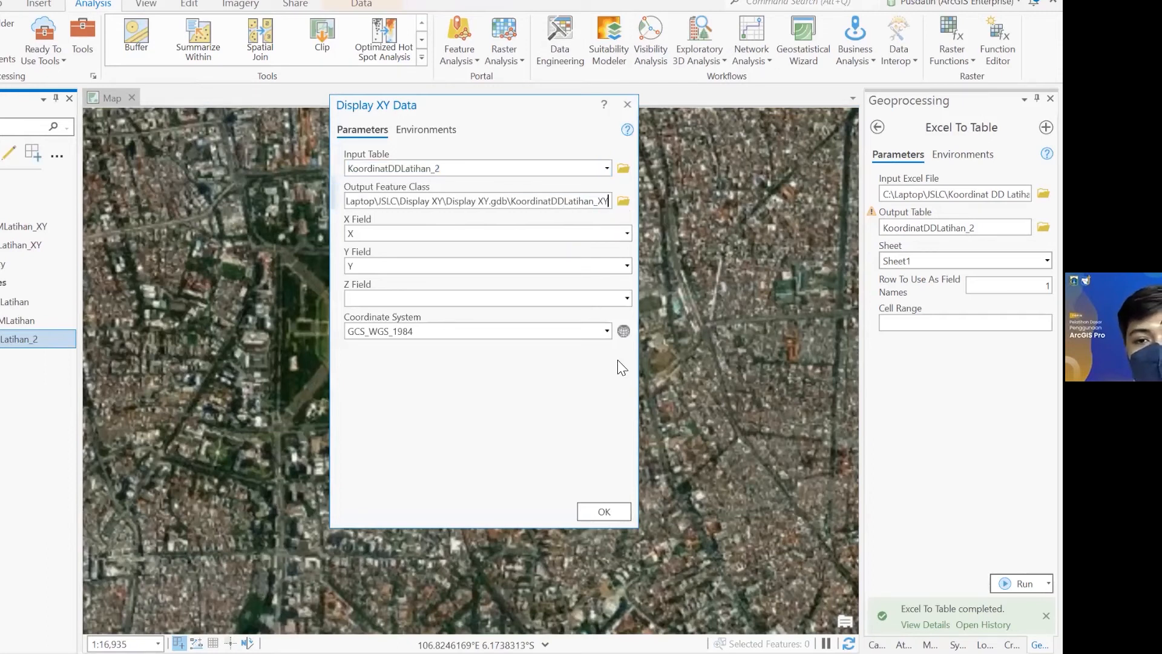
pyautogui.write('2')
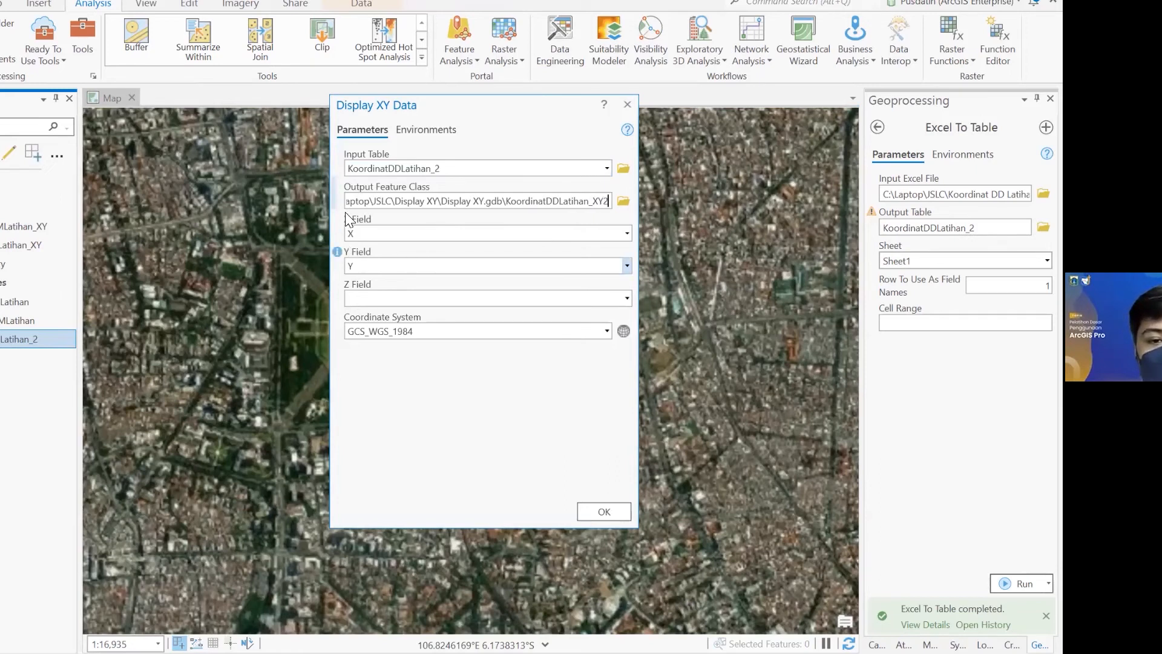
# Step: Create the points using X and Y as the coordinate fields and GCS_WGS_1984 as the coordinate system
pyautogui.click(346, 234)
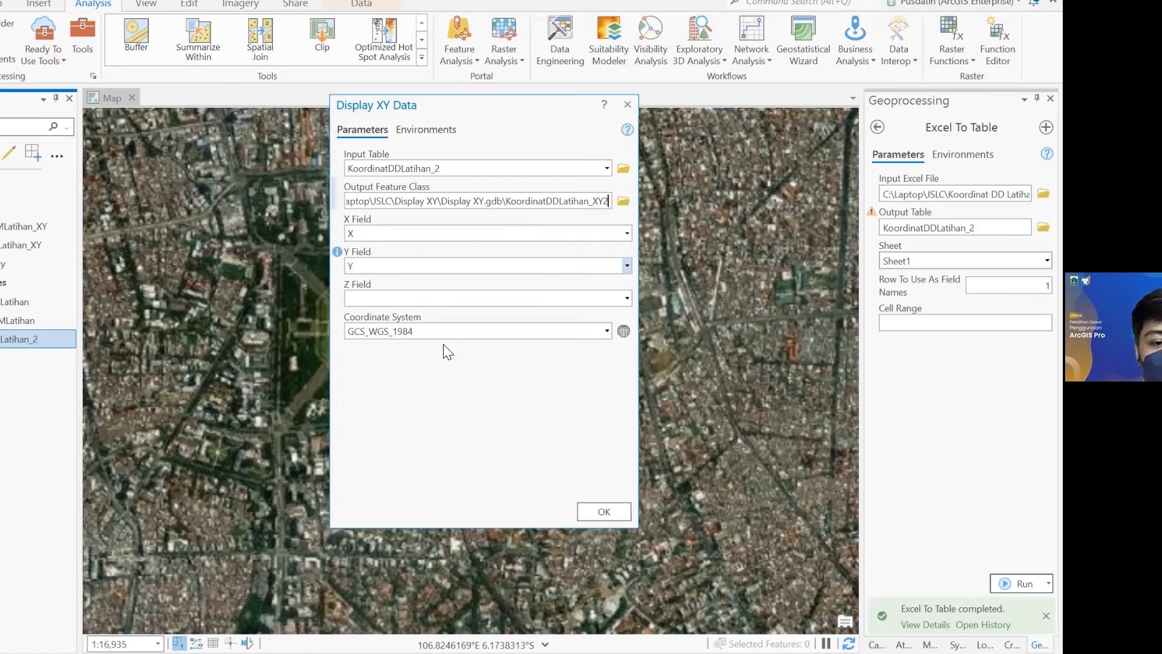
pyautogui.click(606, 329)
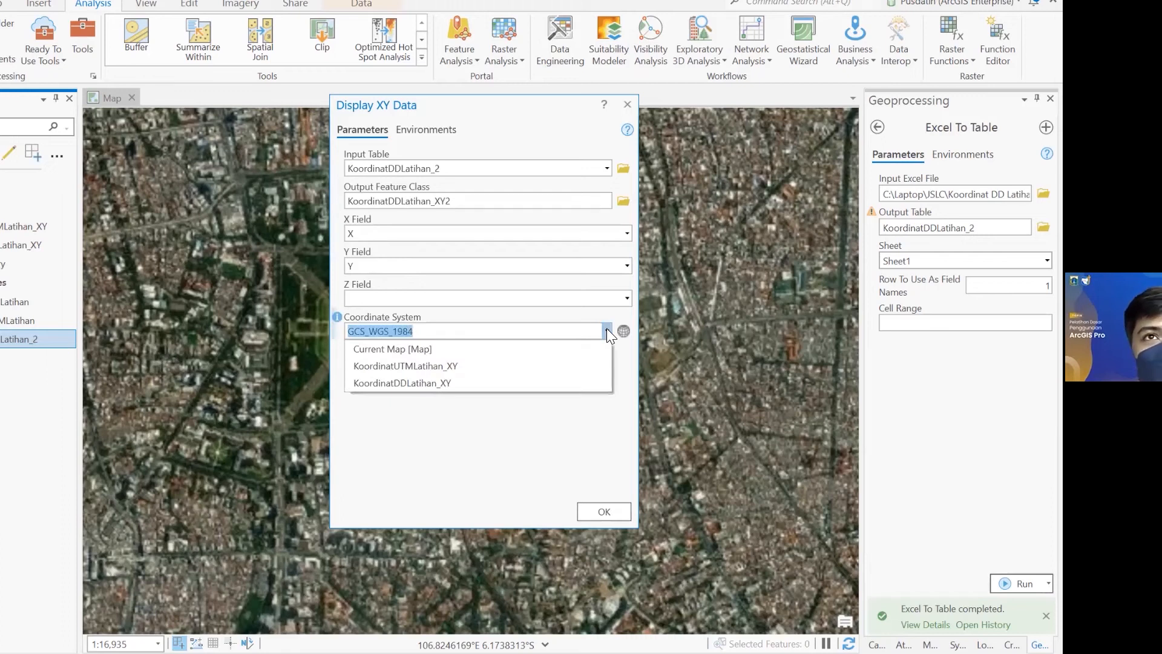
pyautogui.click(606, 328)
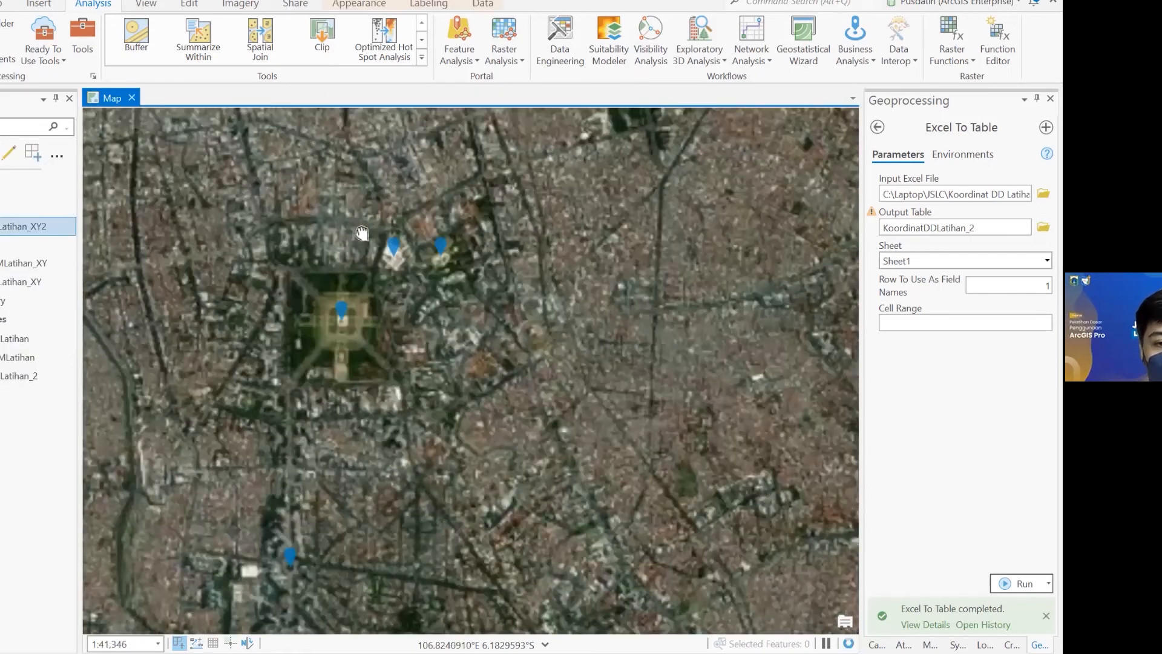
# Step: Change the KoordinatDDLatihan_XY2 point symbol to Circle 3 from the ArcGIS 2D symbols
pyautogui.scroll(2, 463, 246)
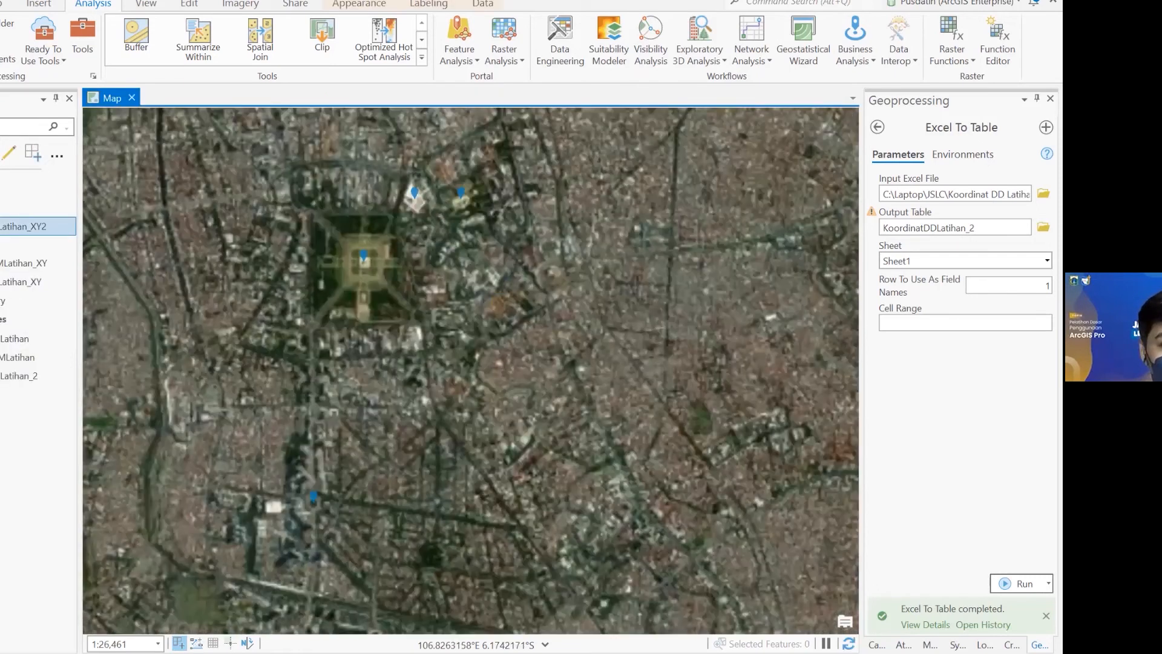
pyautogui.moveTo(353, 247); pyautogui.dragTo(403, 263)
pyautogui.click(3, 244)
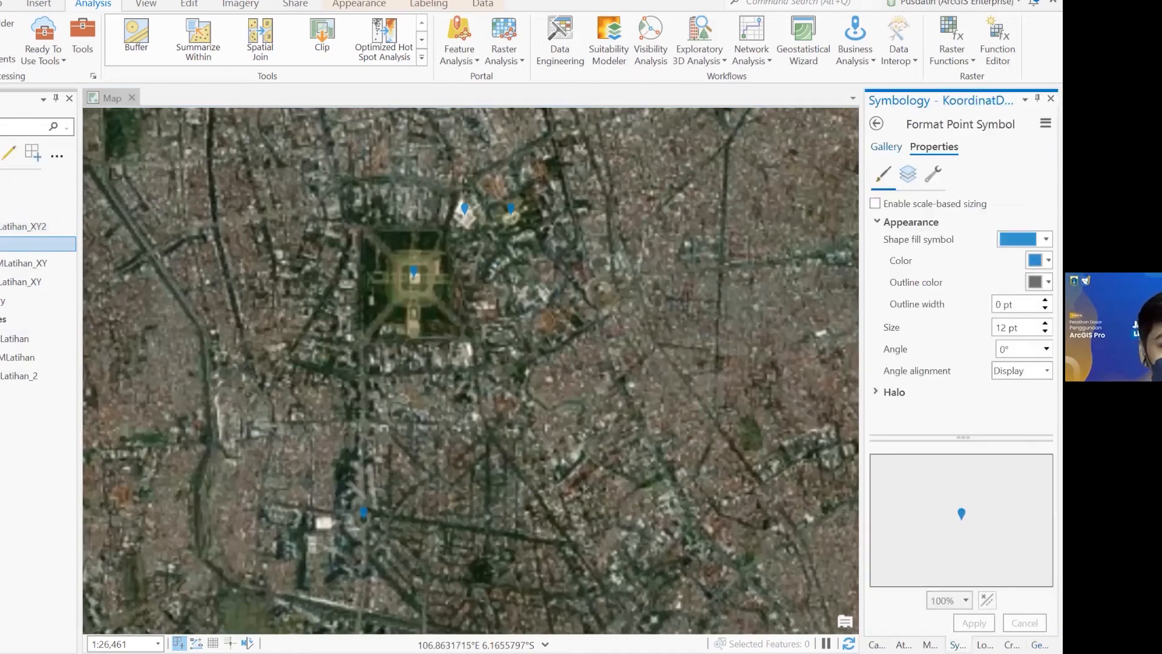
pyautogui.click(886, 147)
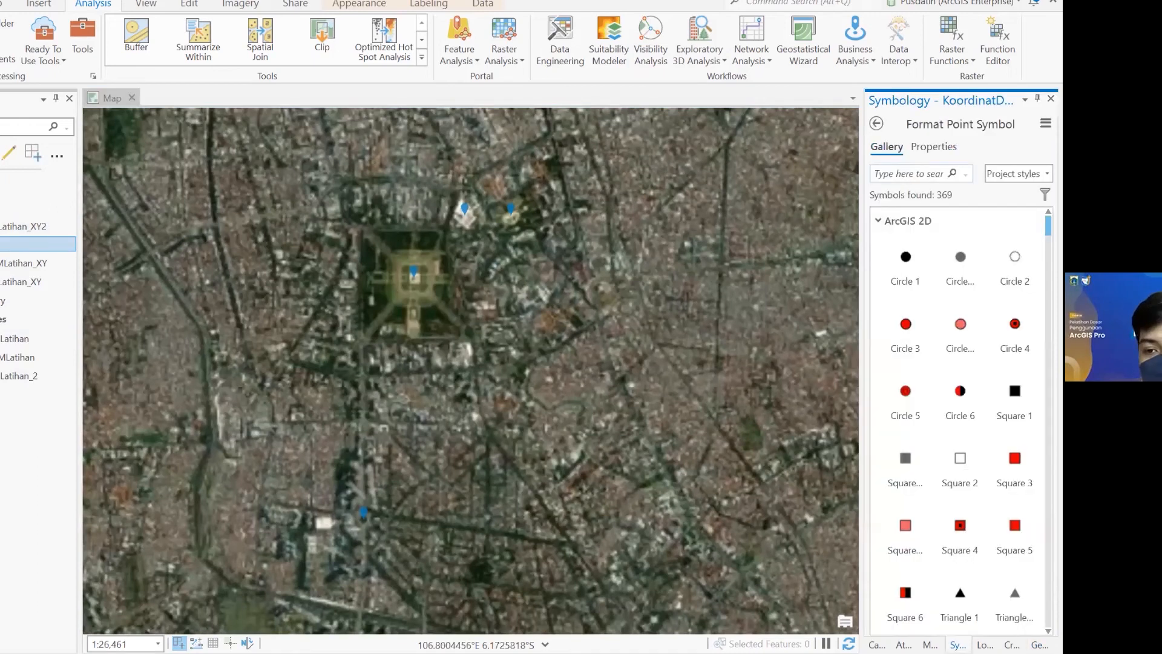
pyautogui.scroll(-4, 960, 275)
pyautogui.scroll(-2, 960, 279)
pyautogui.scroll(6, 960, 278)
pyautogui.click(906, 335)
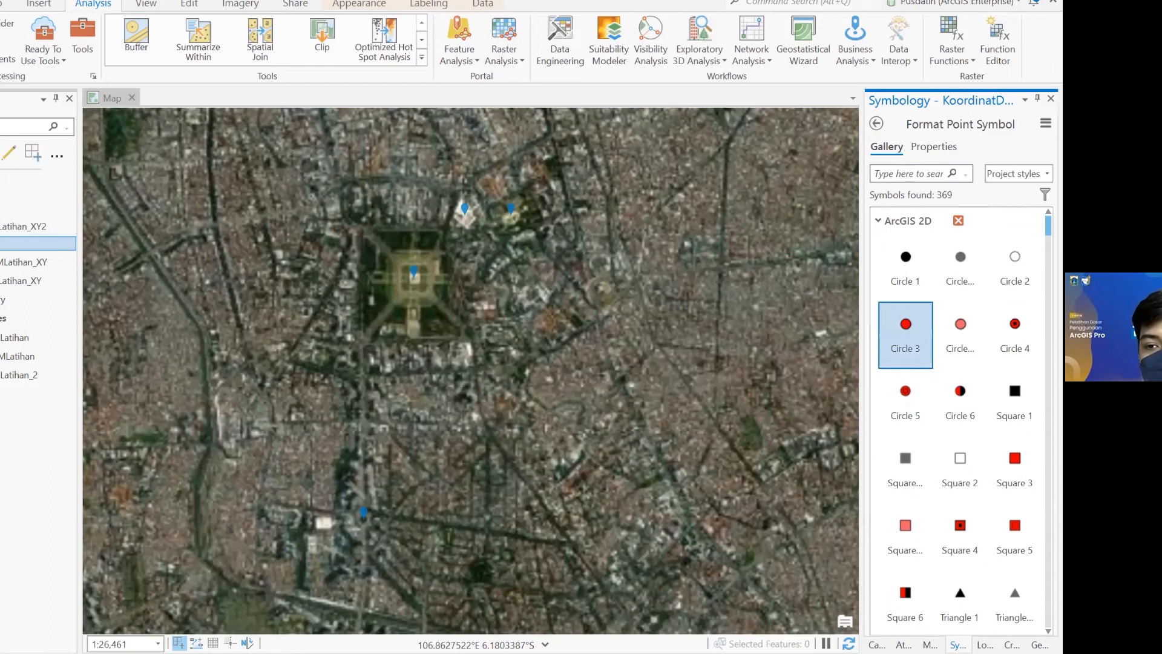
# Step: Set the KoordinatDDLatihan_XY2 point symbol size to 20 pt and apply it
pyautogui.click(934, 147)
pyautogui.click(1045, 323)
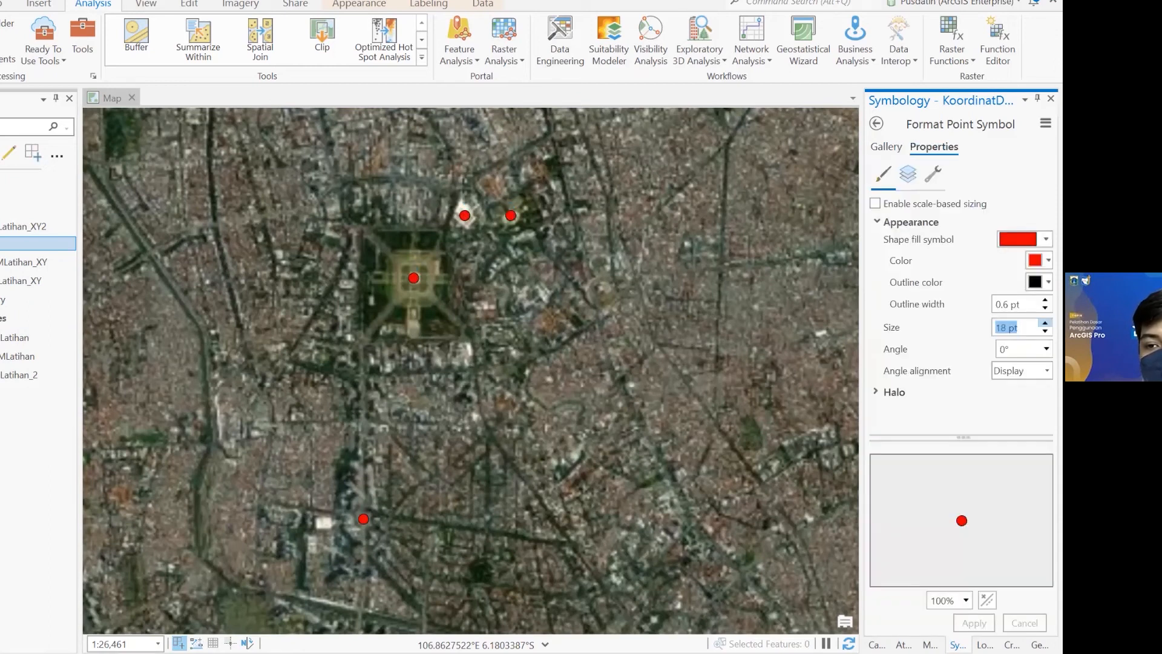
pyautogui.click(1045, 323)
pyautogui.click(1045, 323)
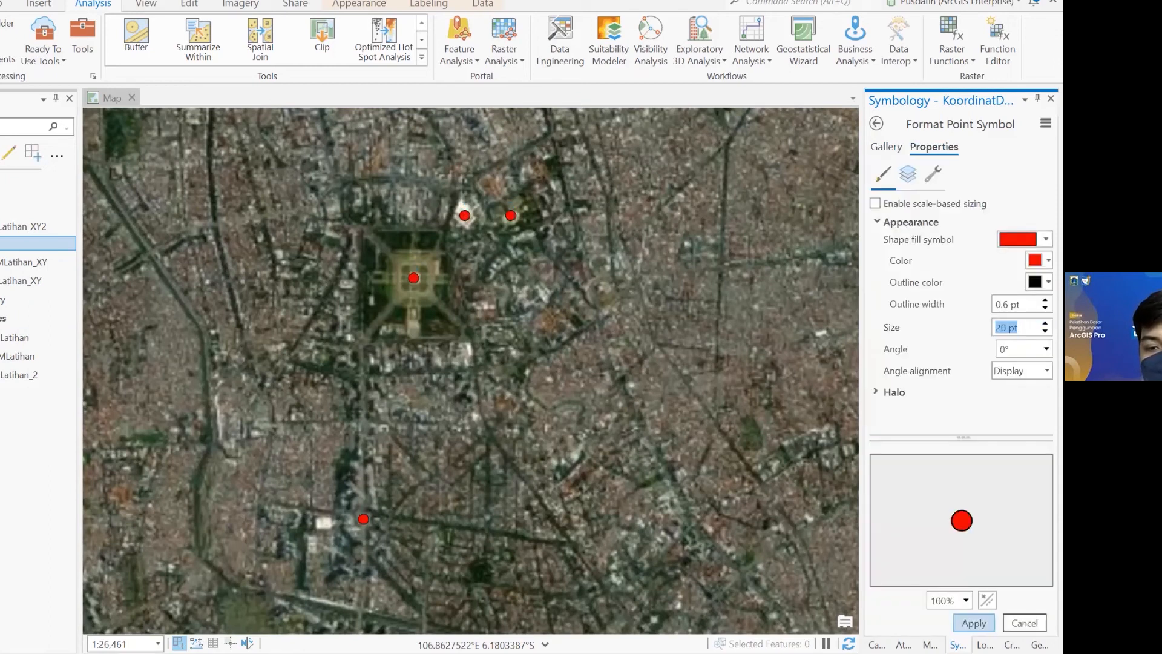
pyautogui.scroll(-1, 484, 361)
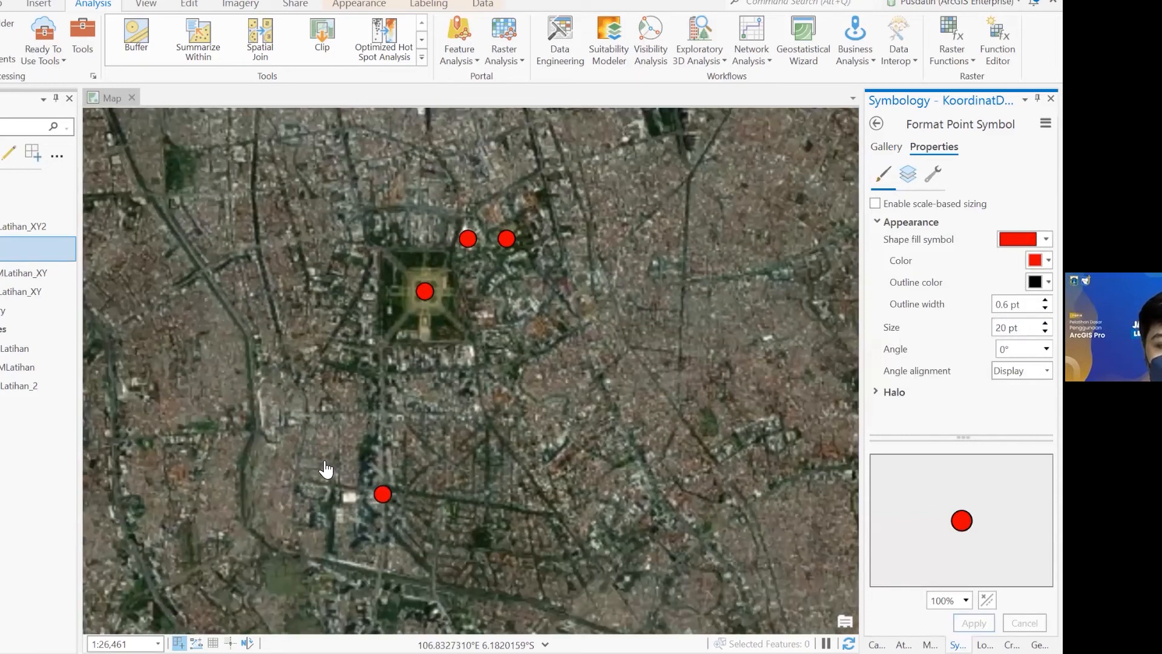
# Step: Inspect the red landmark points, then hide the KoordinatDDLatihan_XY2 layer to view the bare imagery around the central square
pyautogui.scroll(2, 327, 470)
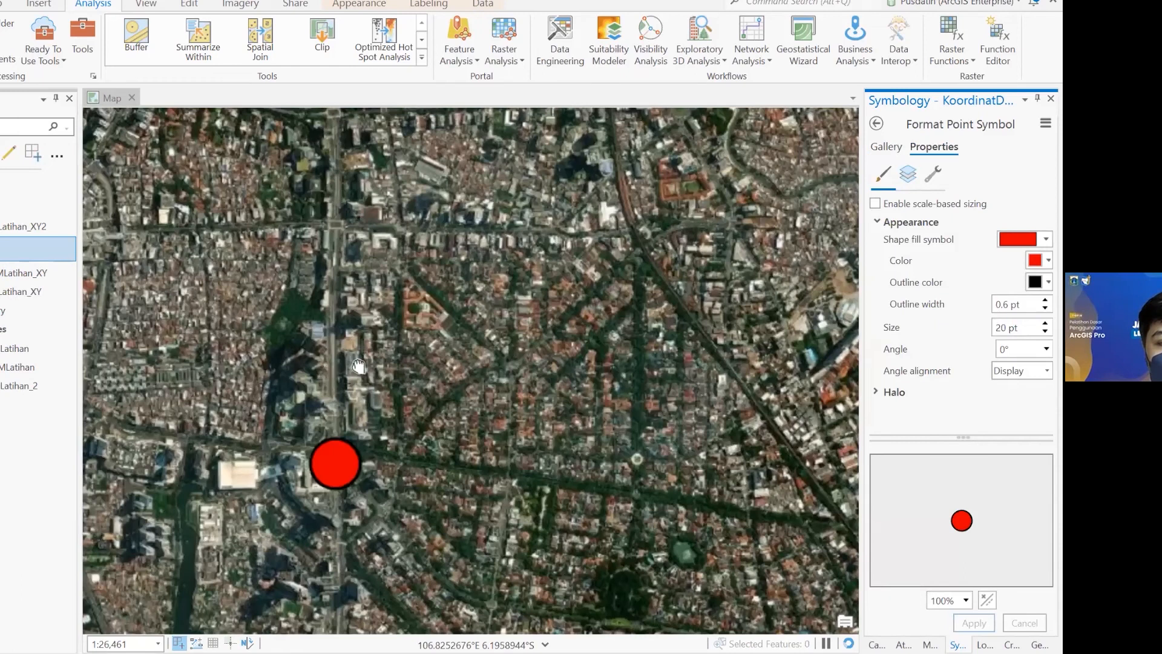
pyautogui.scroll(-1, 390, 275)
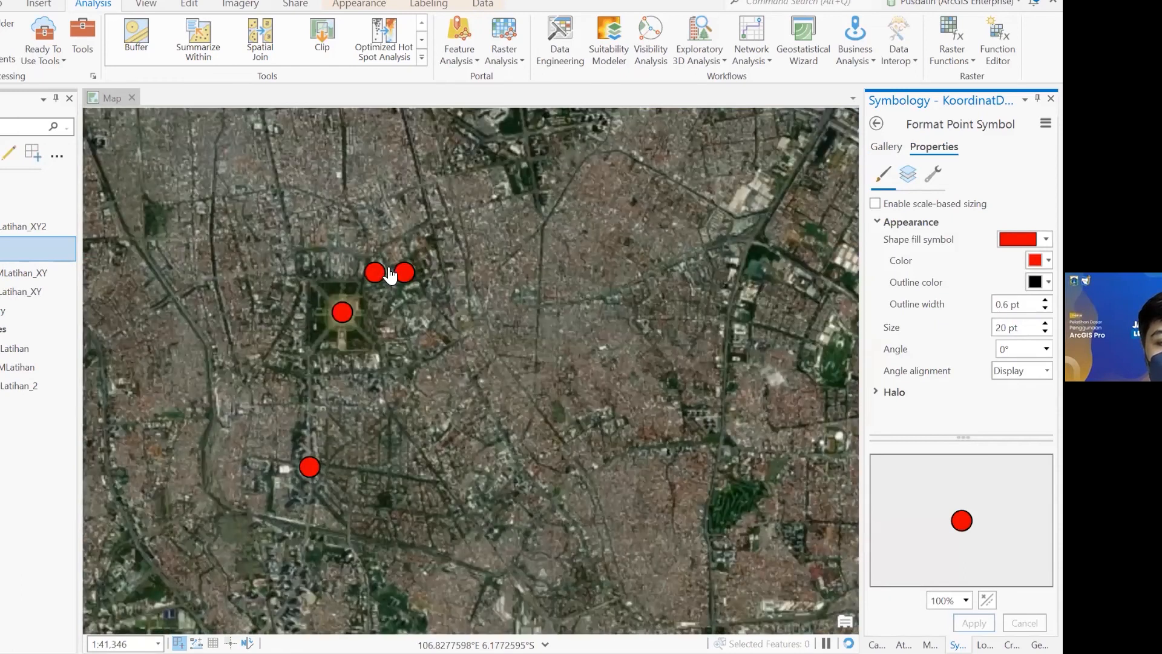
pyautogui.scroll(1, 390, 276)
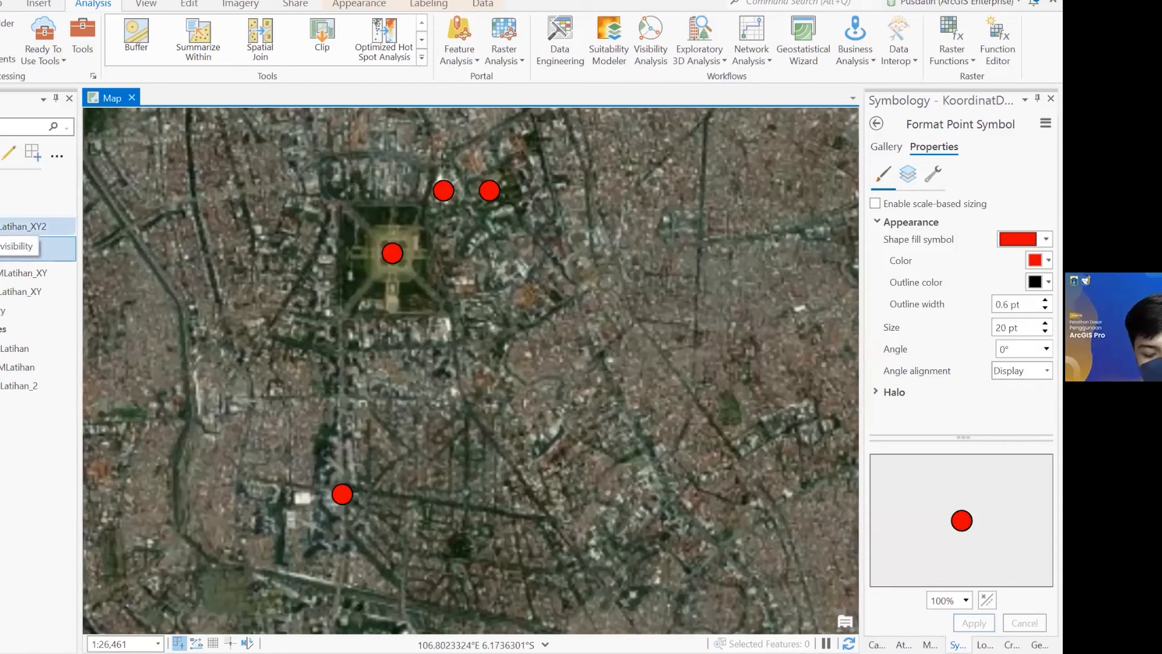
pyautogui.click(2, 246)
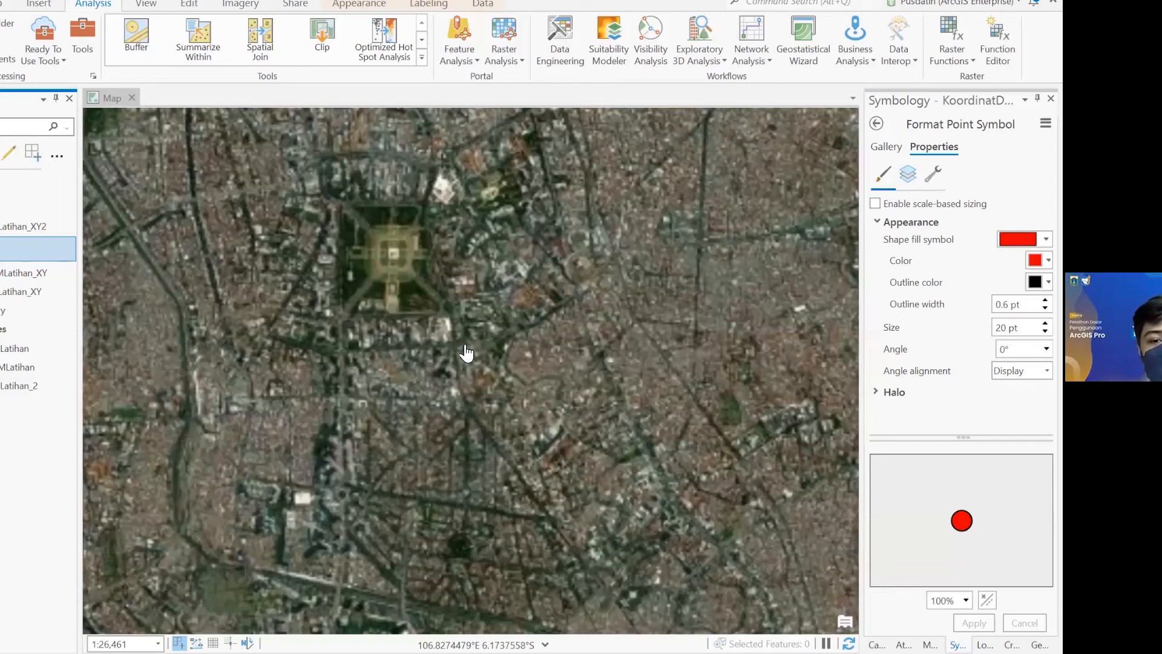
pyautogui.moveTo(463, 366); pyautogui.dragTo(494, 419)
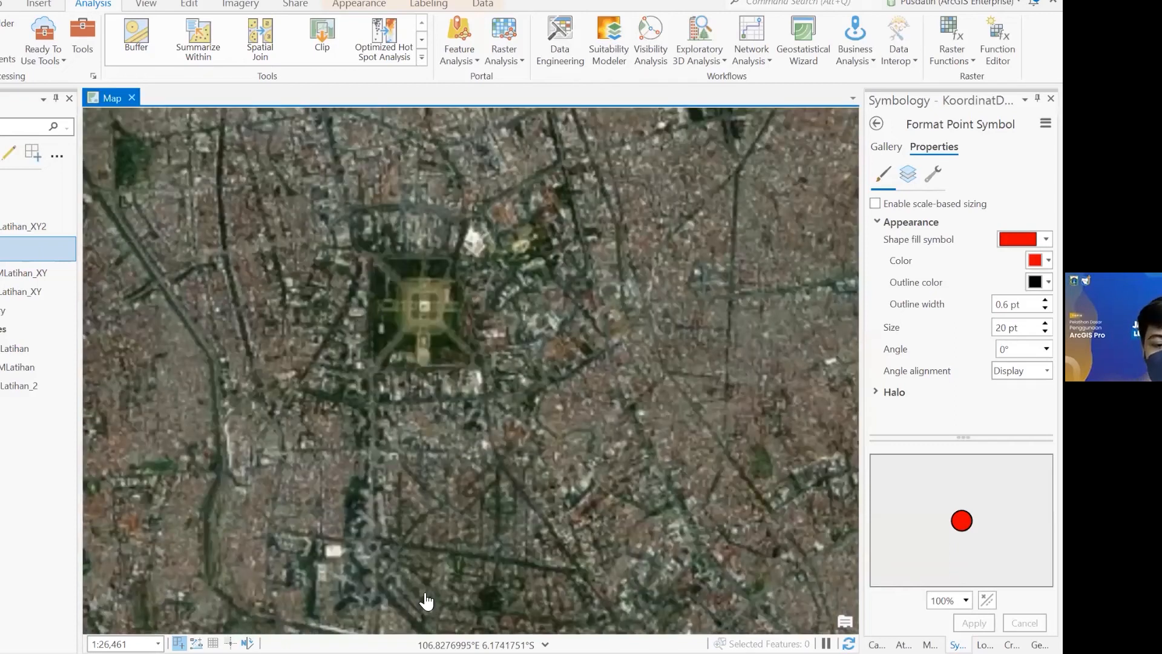
pyautogui.scroll(2, 427, 599)
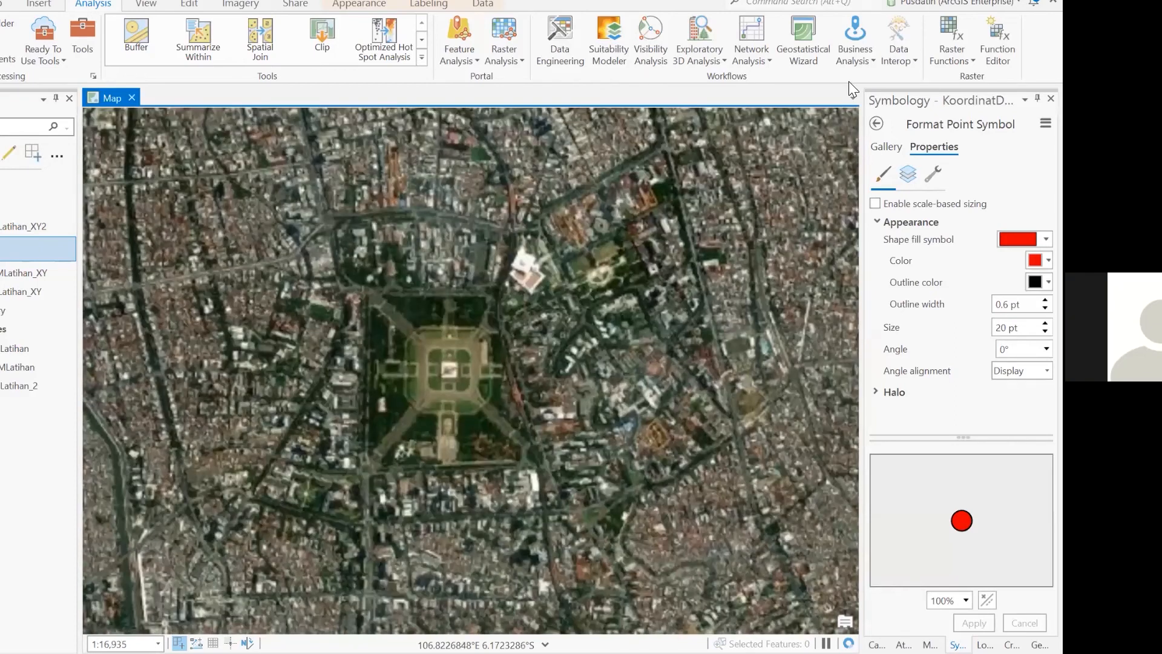
pyautogui.scroll(-2, 488, 235)
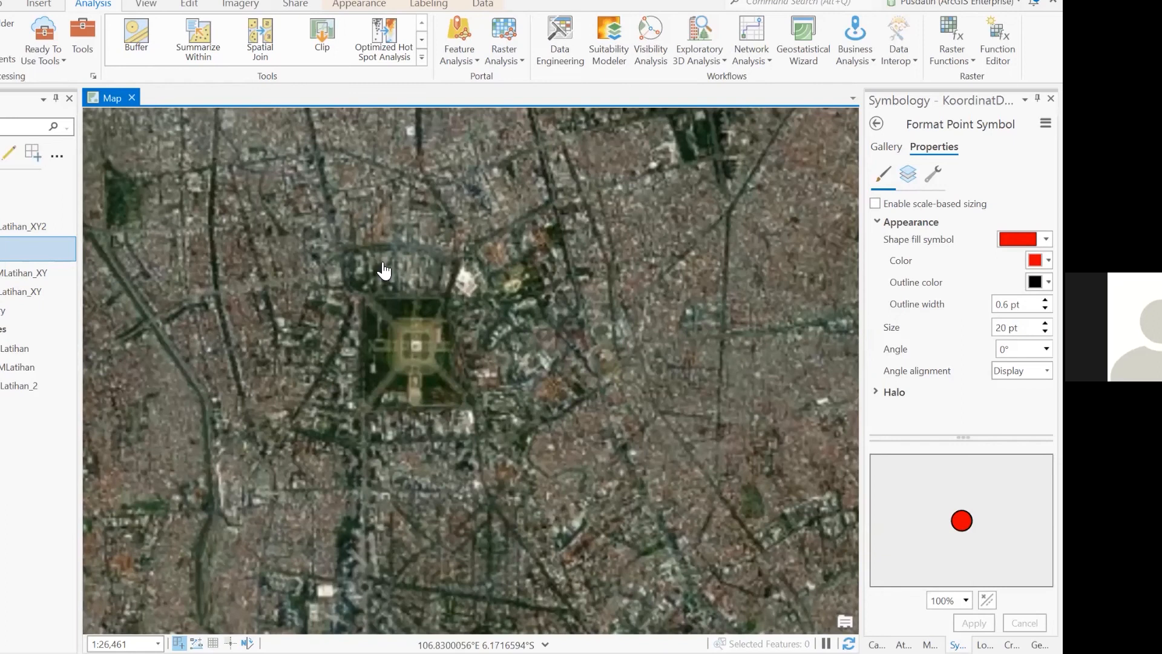
# Step: Show the KoordinatDDLatihan_XY2 layer again and examine how its points line up with the landmarks on the imagery
pyautogui.scroll(-1, 388, 269)
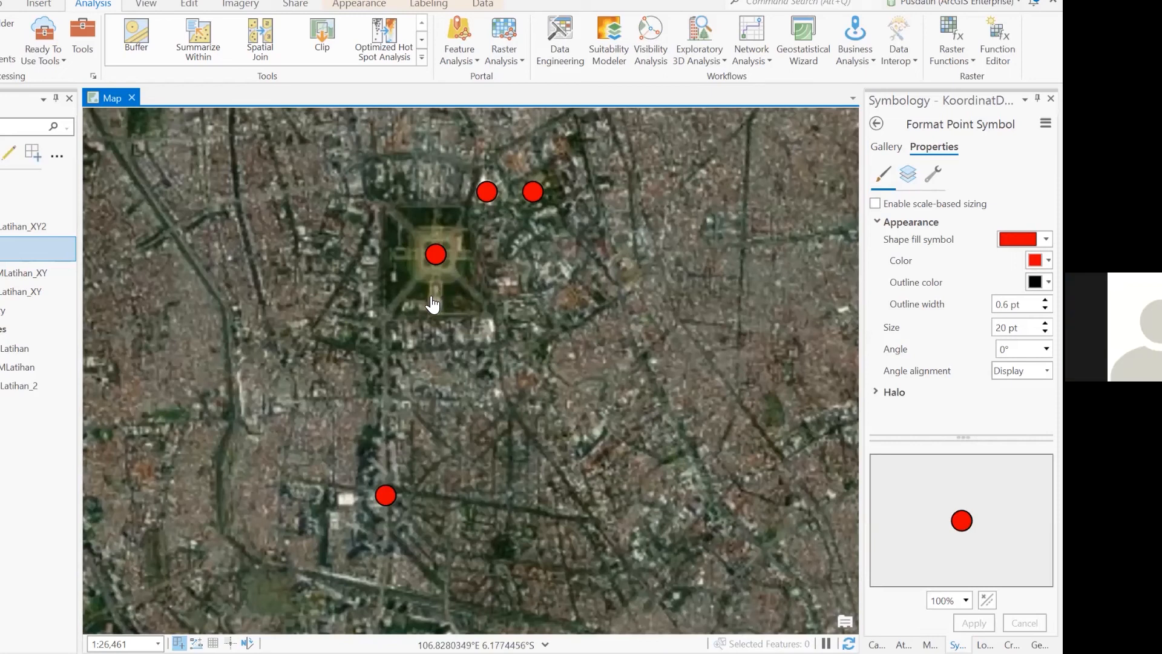
pyautogui.scroll(2, 496, 291)
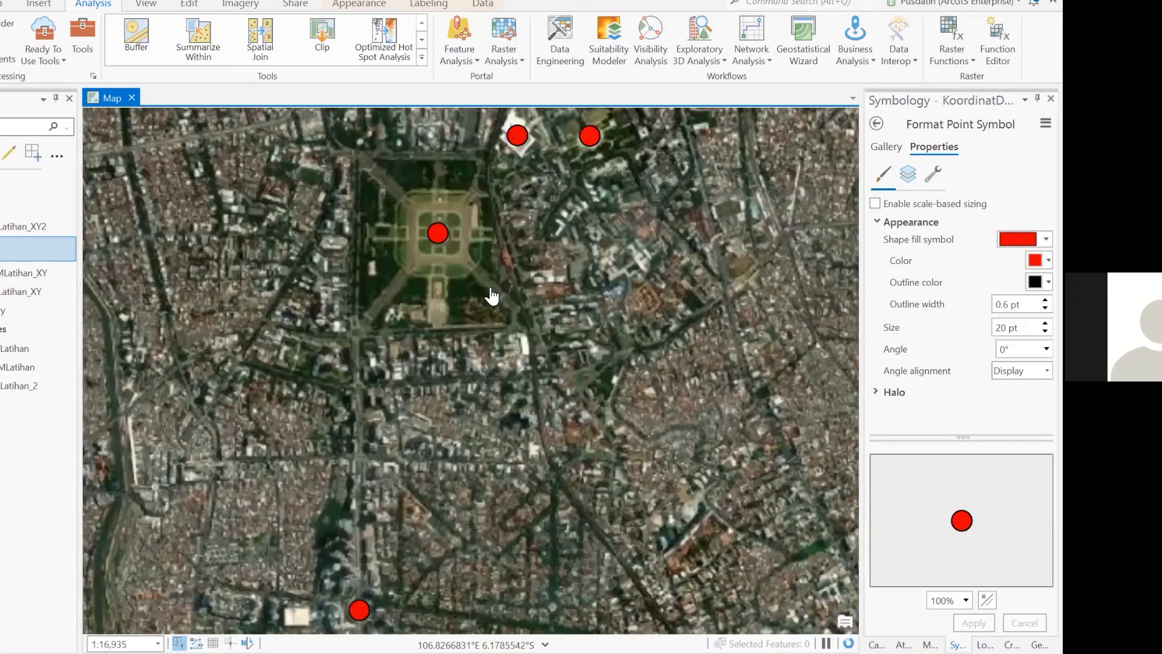
pyautogui.scroll(-2, 490, 299)
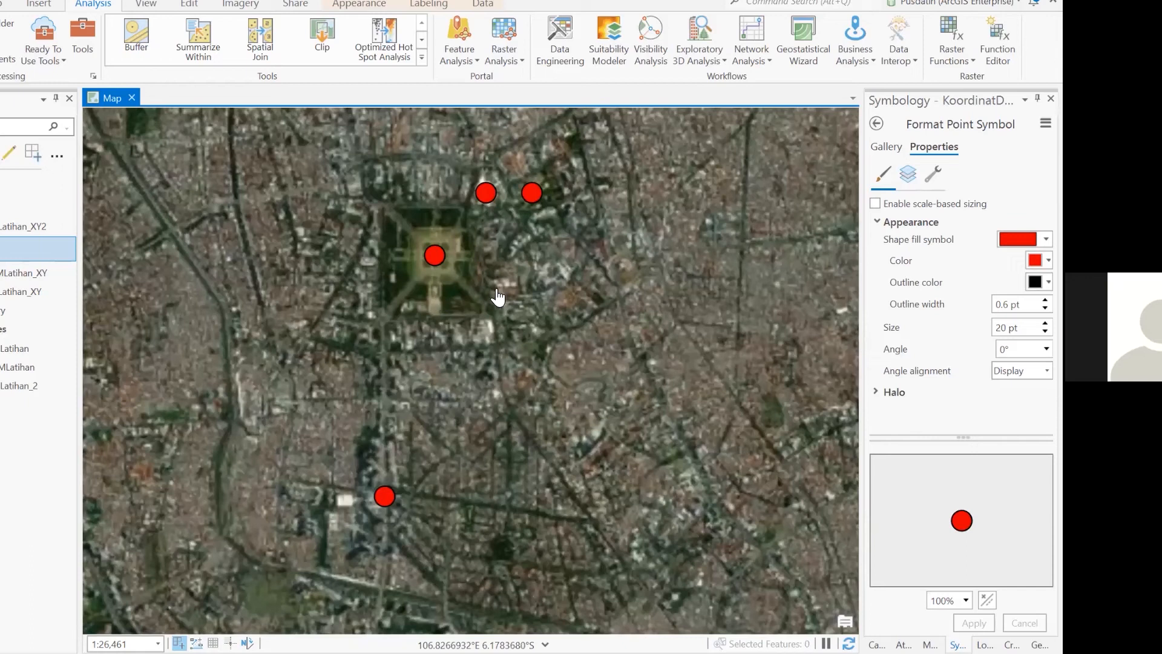
pyautogui.scroll(-2, 434, 291)
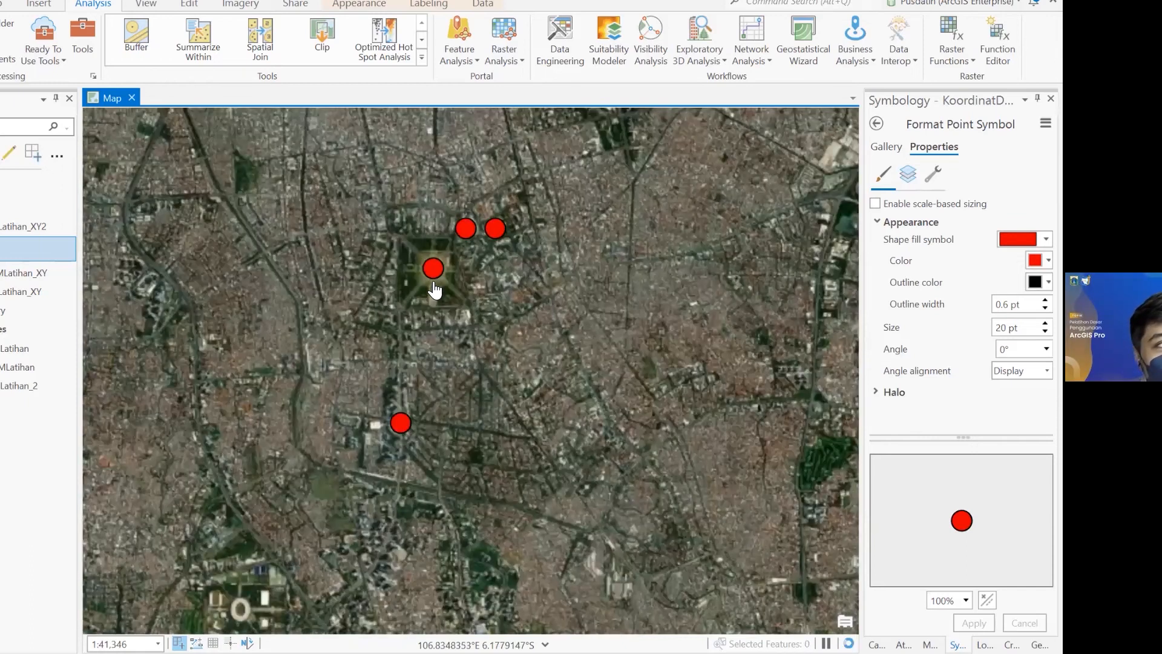
pyautogui.scroll(2, 411, 257)
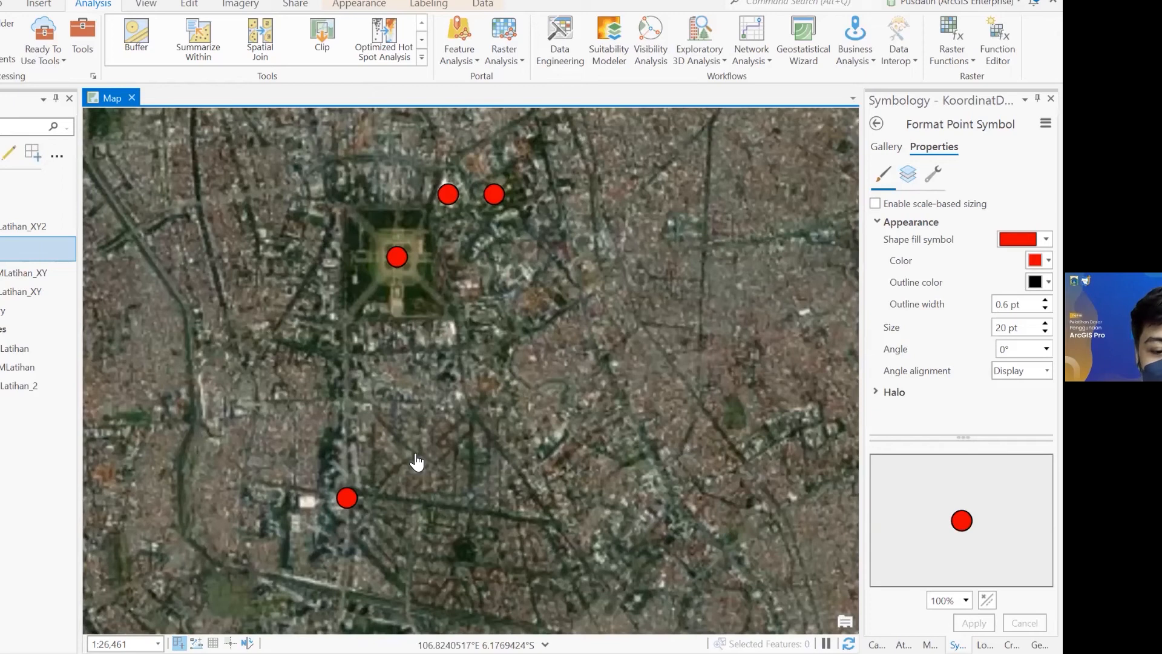
pyautogui.scroll(-2, 427, 192)
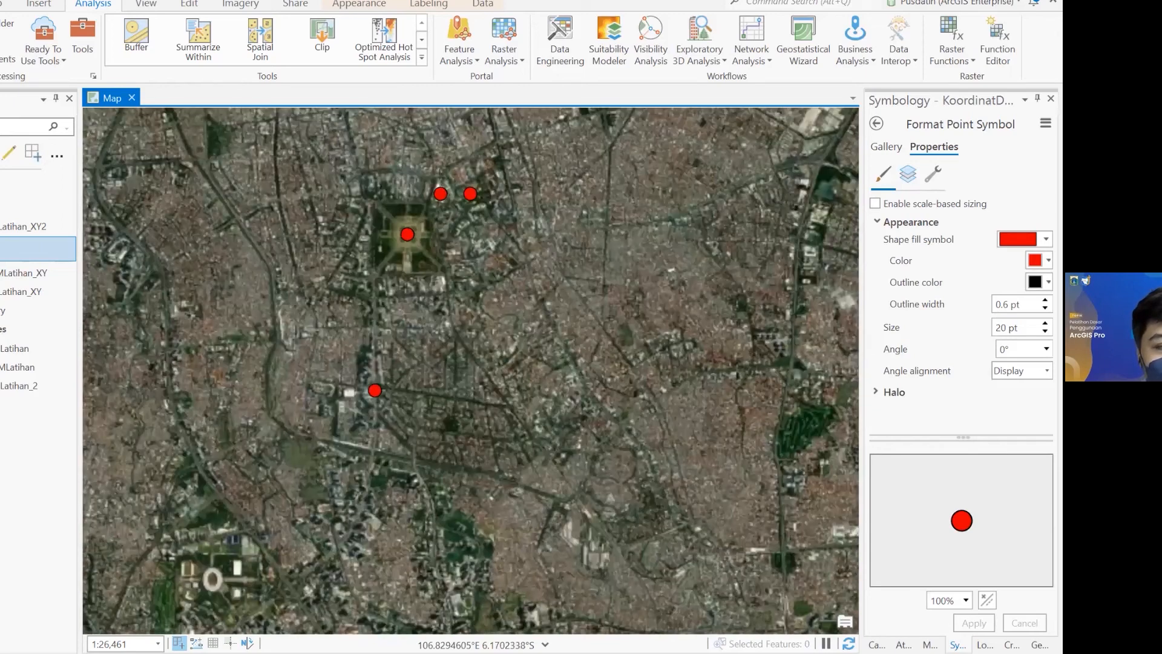
pyautogui.scroll(3, 349, 259)
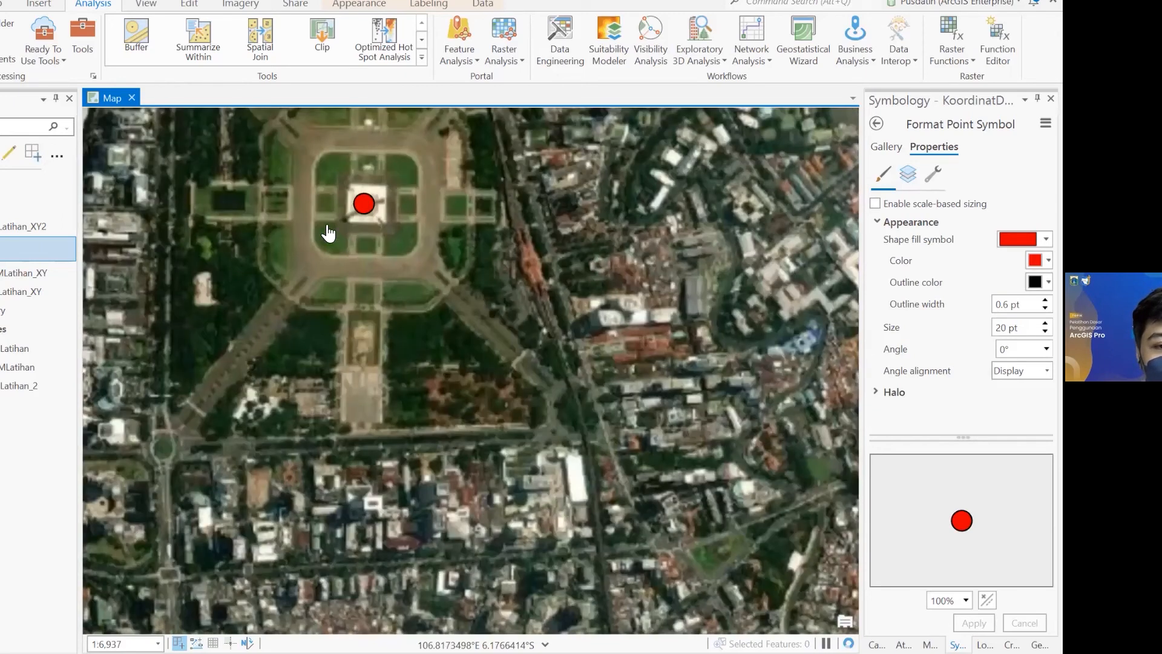
# Step: Hide the points again and display the Convert Coordinates format options for a spot at the central monument
pyautogui.scroll(-1, 344, 266)
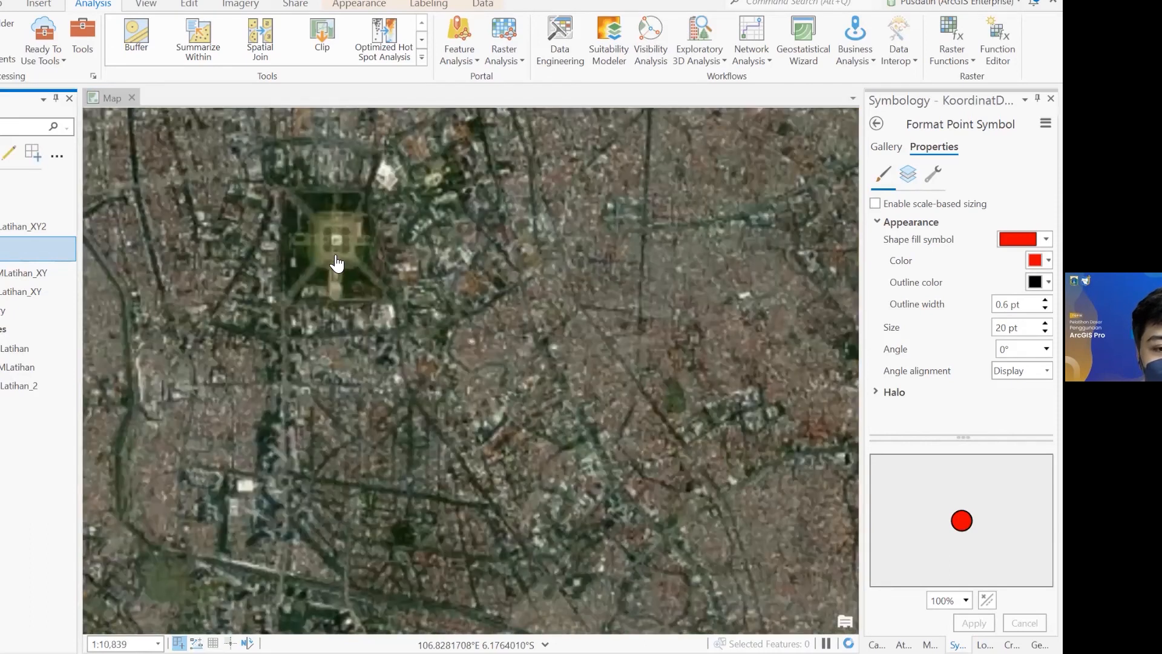
pyautogui.scroll(-1, 342, 248)
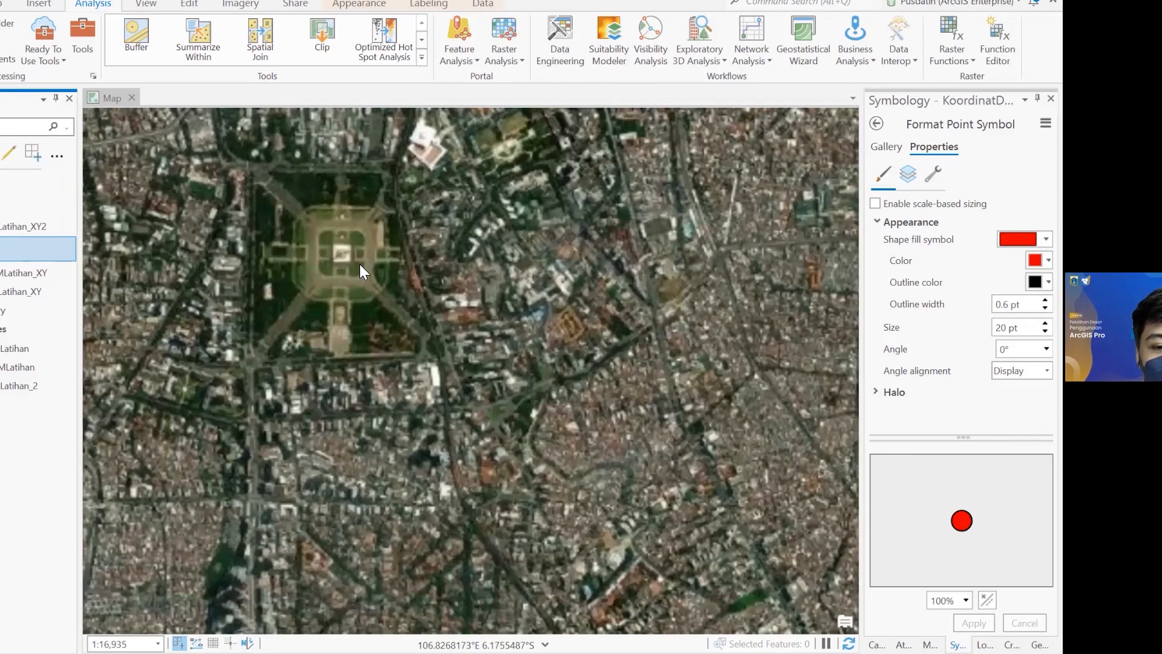
pyautogui.scroll(2, 358, 264)
pyautogui.rightClick(319, 156)
pyautogui.moveTo(489, 270)
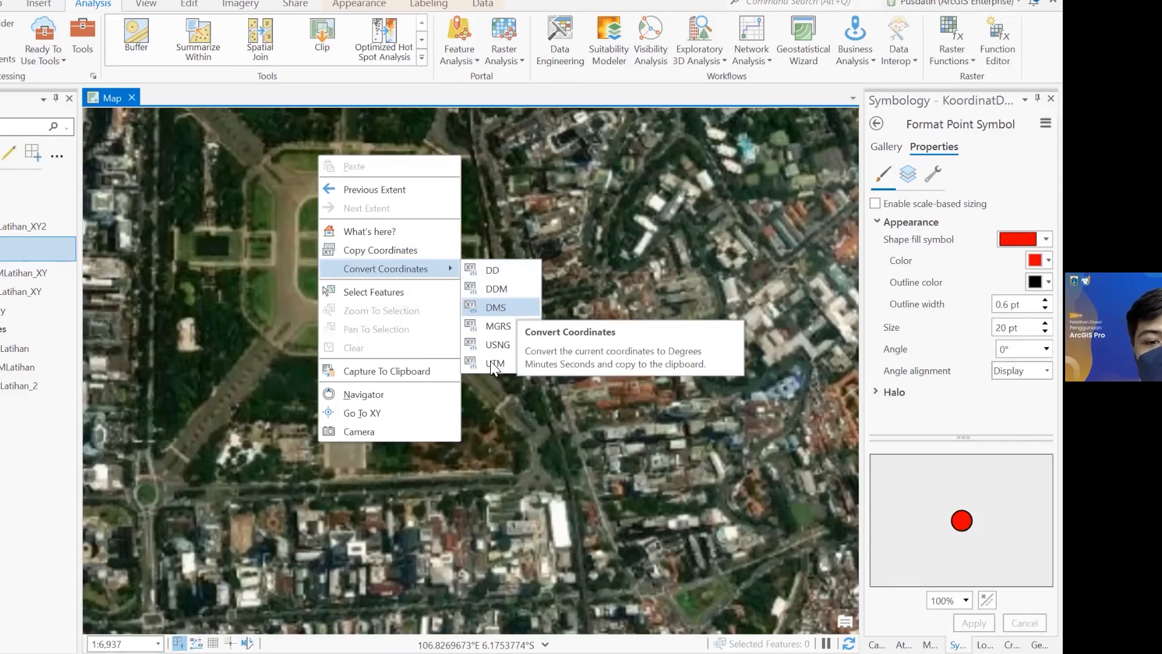
pyautogui.click(355, 254)
pyautogui.rightClick(351, 246)
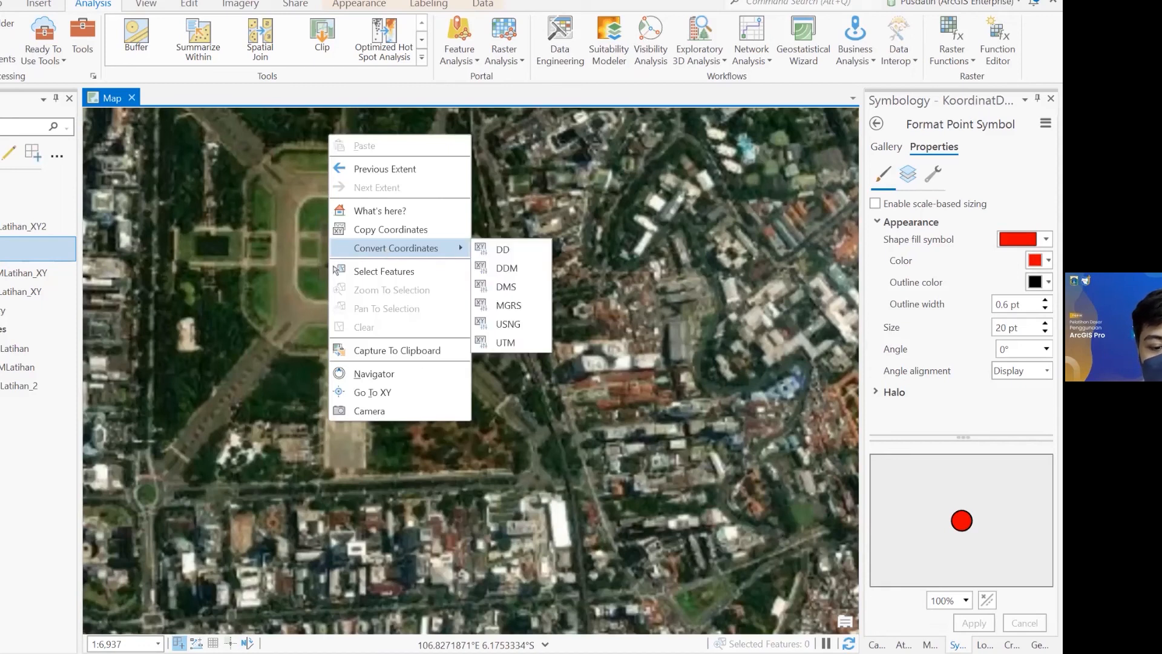
# Step: Switch to the Koordinat UTM Latihan workbook in Excel
pyautogui.click(500, 653)
pyautogui.click(540, 613)
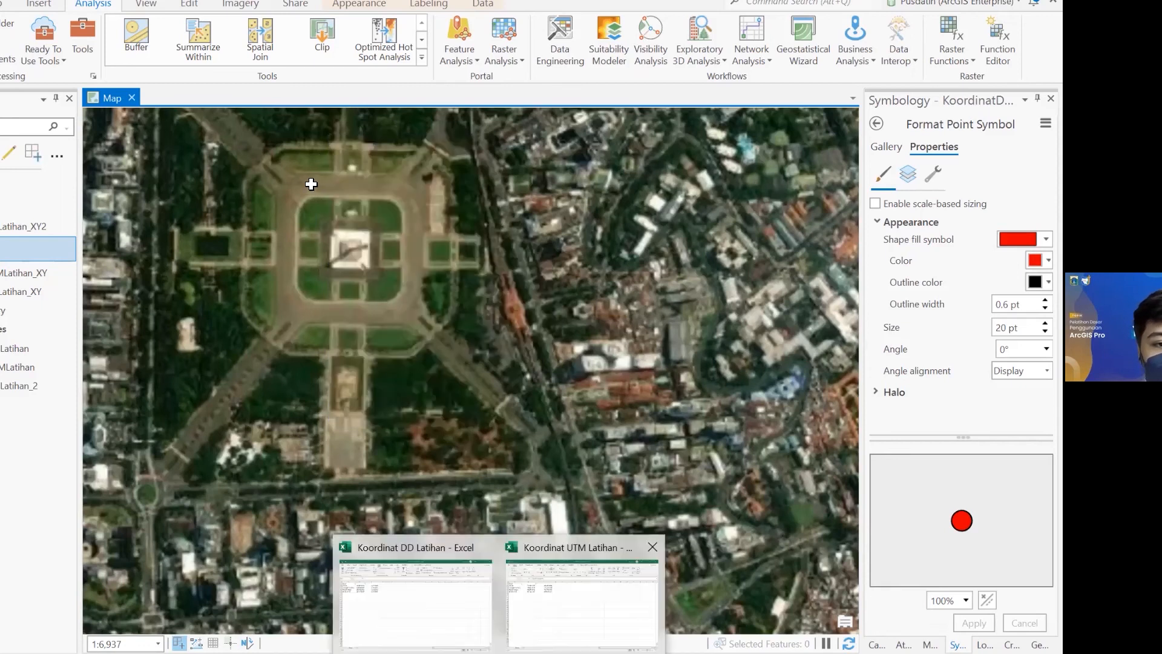
# Step: Paste the central monument's UTM coordinate into row 2 from cell E2 and examine its zone, X and Y parts
pyautogui.click(351, 164)
pyautogui.hotkey('ctrl', 'v')
pyautogui.click(407, 204)
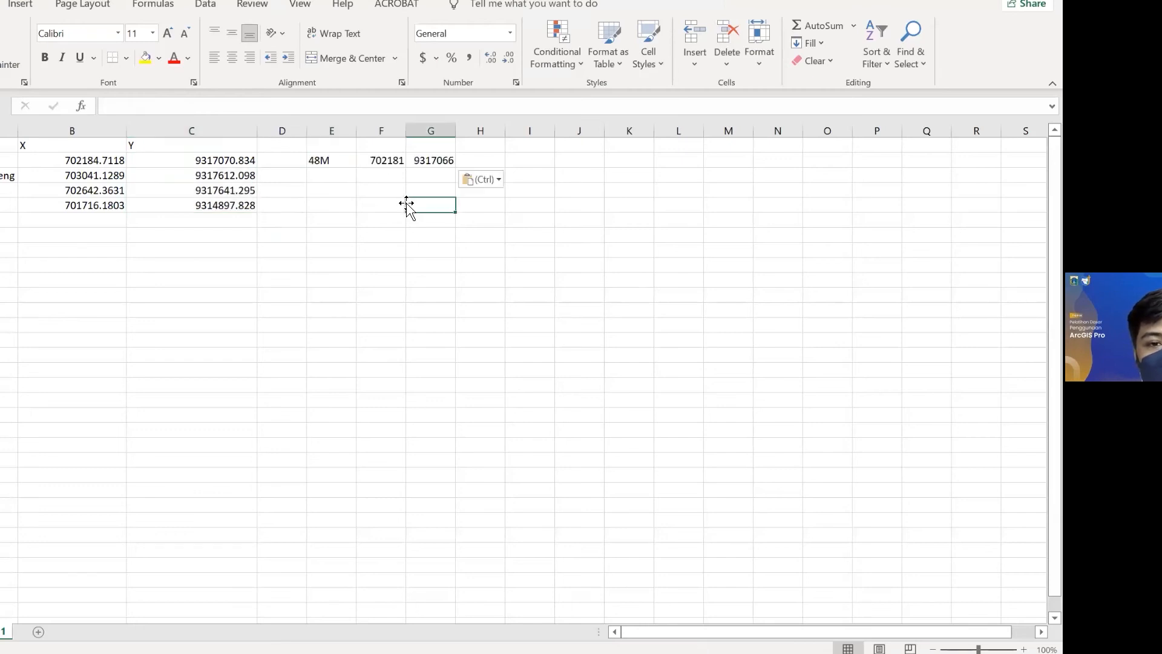
pyautogui.click(329, 164)
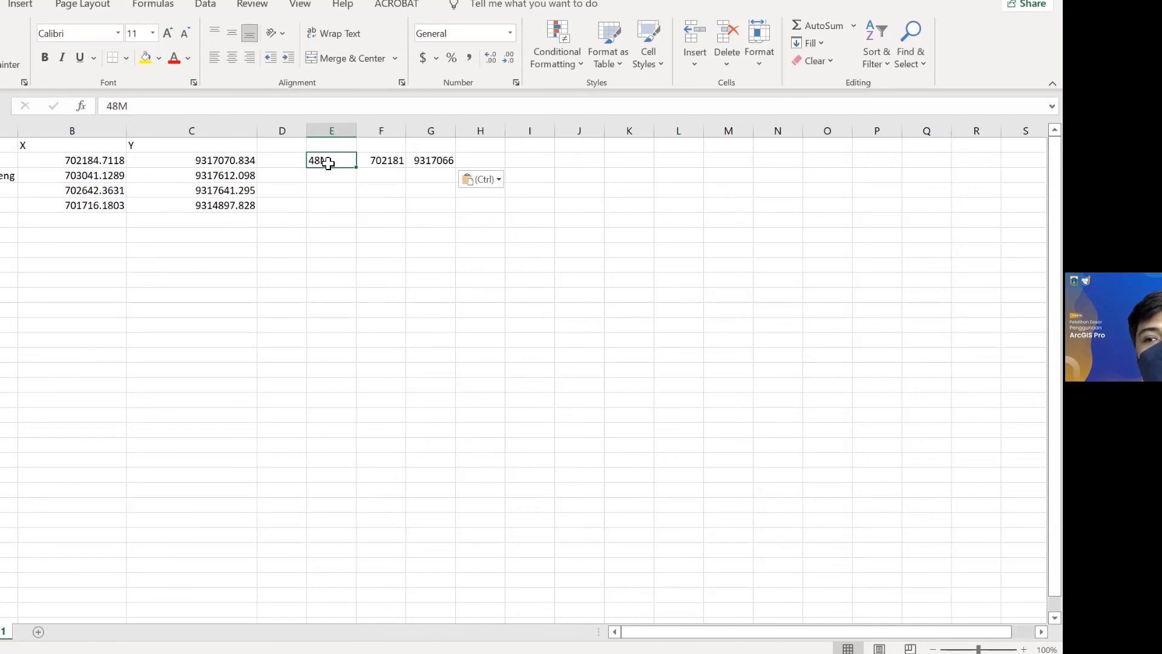
pyautogui.press('Right')
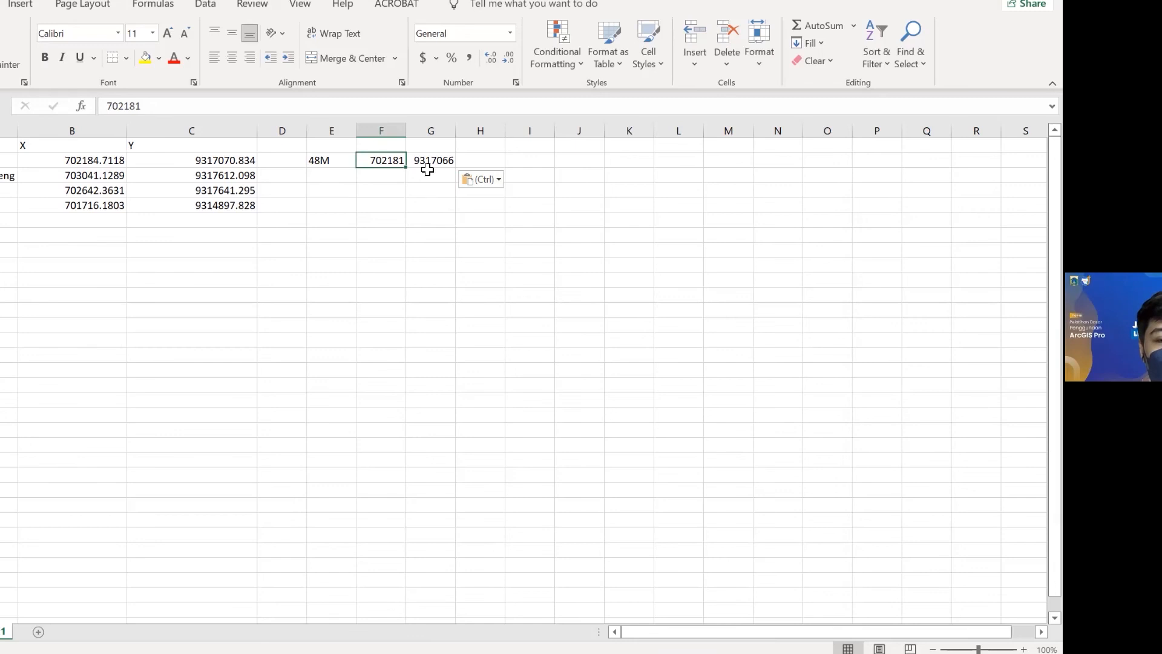
pyautogui.click(426, 165)
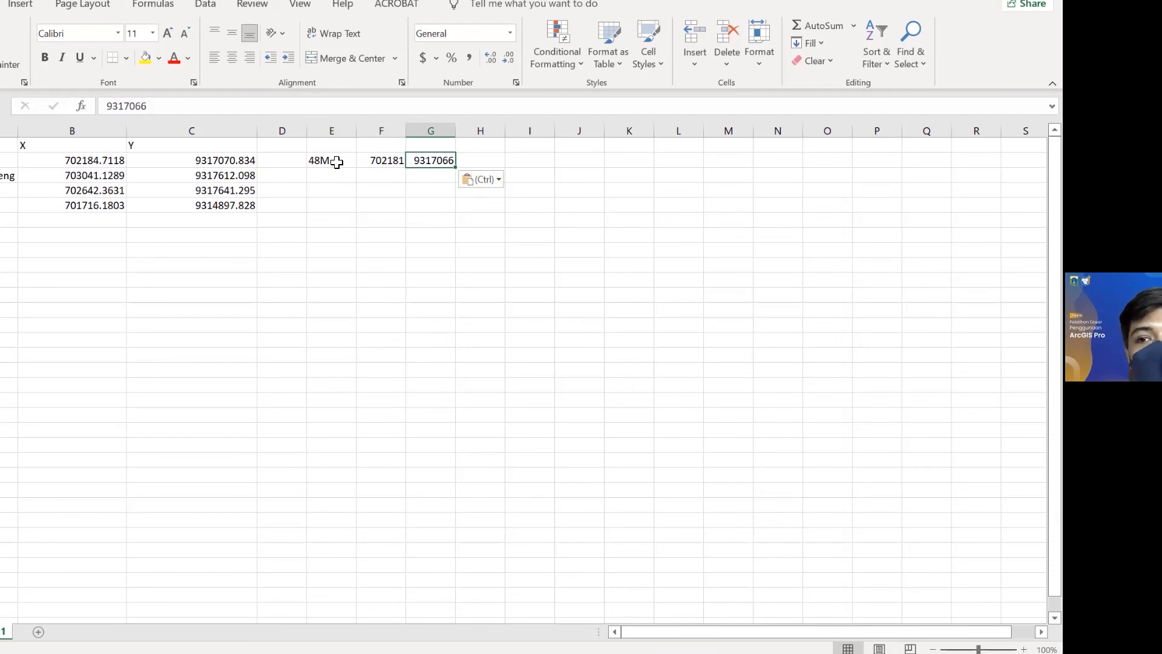
# Step: Move the X value 702181 and Y value 9317066 from F2:G2 into cells B2:C2, replacing the existing coordinates
pyautogui.moveTo(376, 161); pyautogui.dragTo(430, 162)
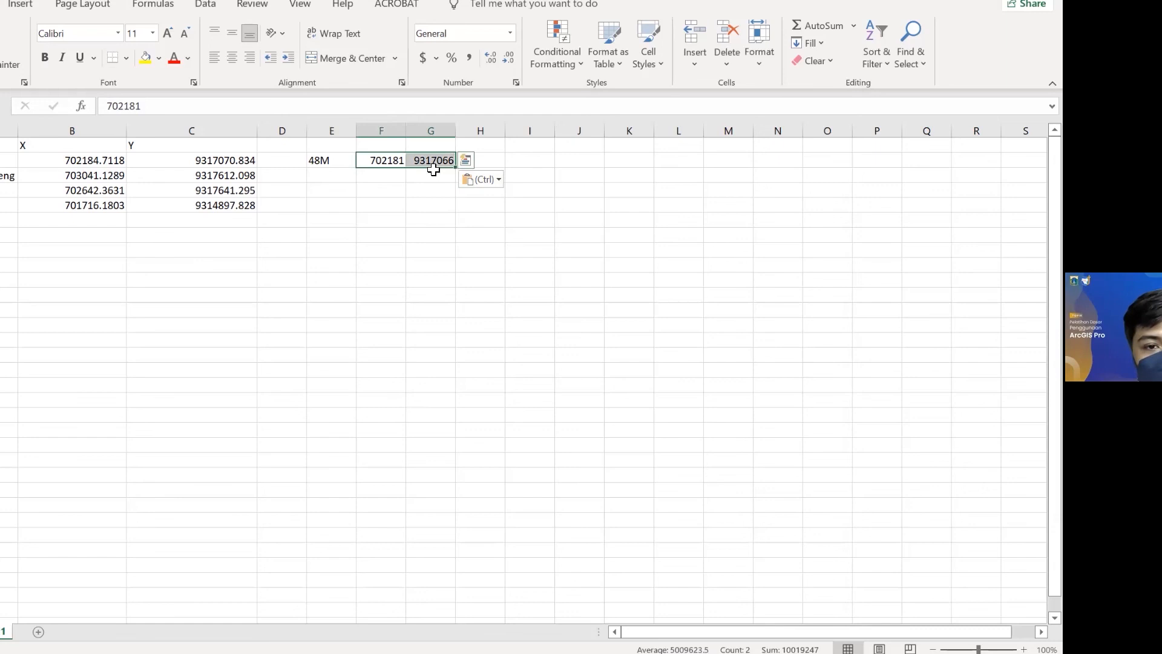
pyautogui.hotkey('ctrl', 'c')
pyautogui.press('Left')
pyautogui.press('Left')
pyautogui.press('Left')
pyautogui.press('Left')
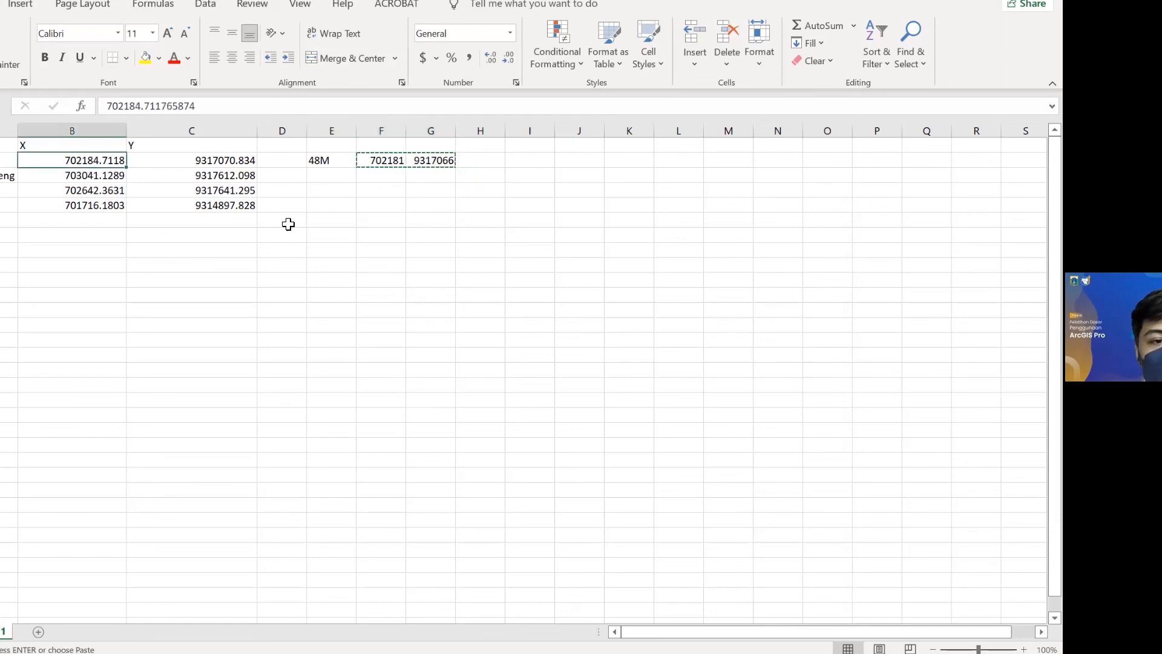
pyautogui.hotkey('ctrl', 'v')
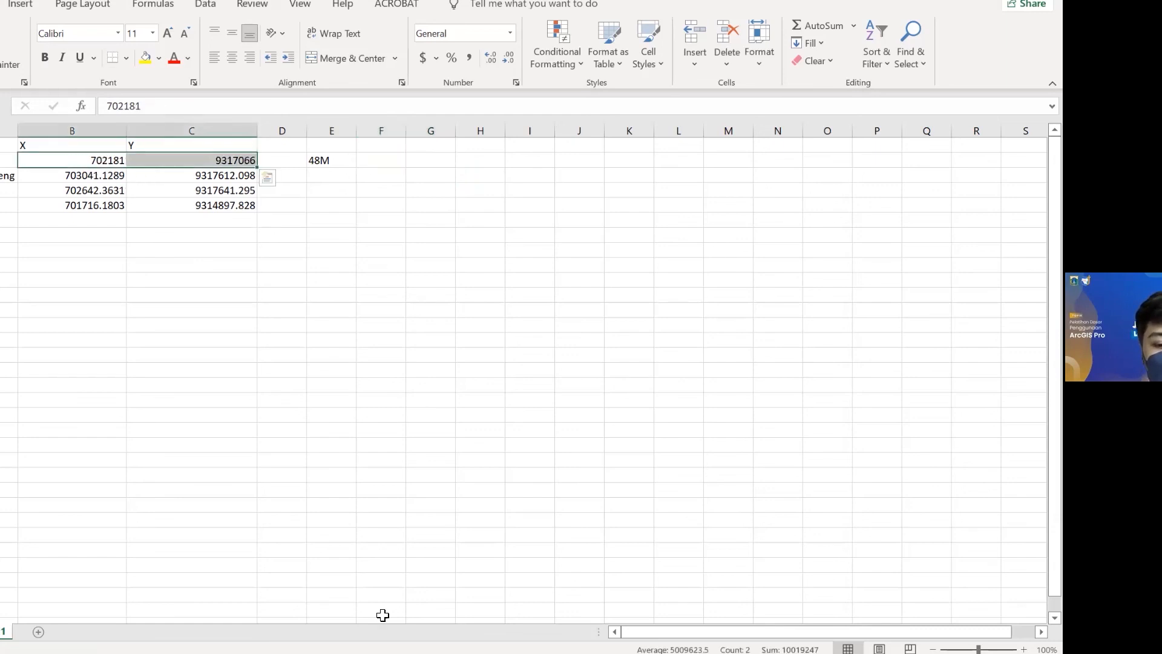
pyautogui.press('Down')
pyautogui.press('Down')
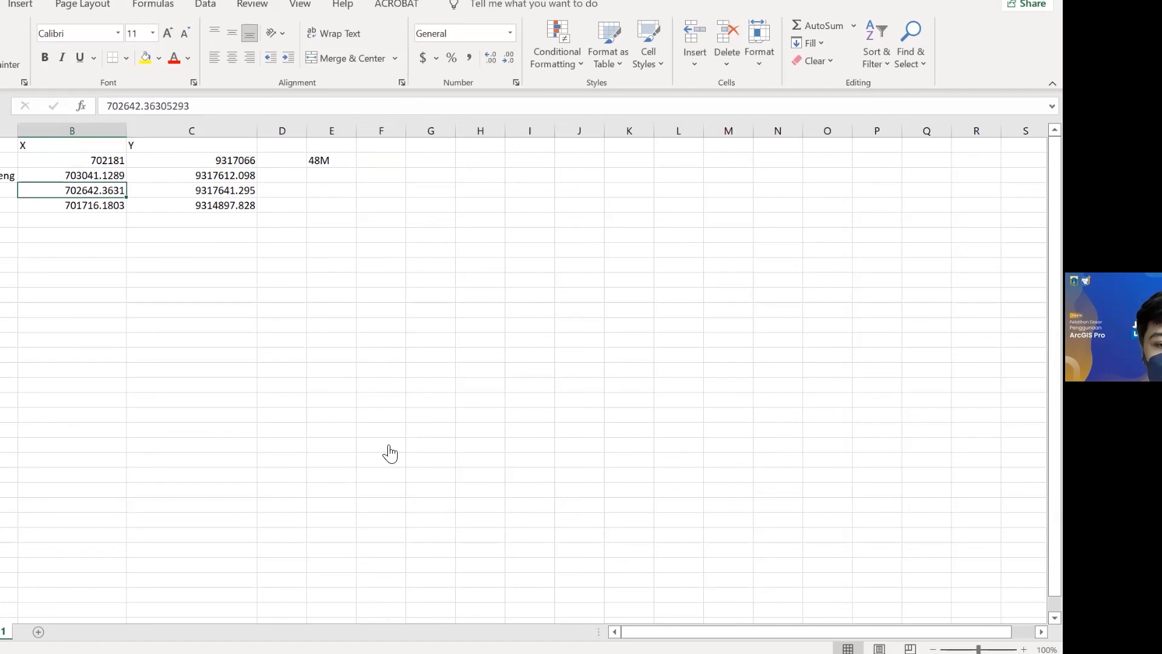
# Step: Switch to ArcGIS Pro and display the Convert Coordinates formats for the monument in the semicircular park northeast of the central square
pyautogui.hotkey('alt', 'Tab')
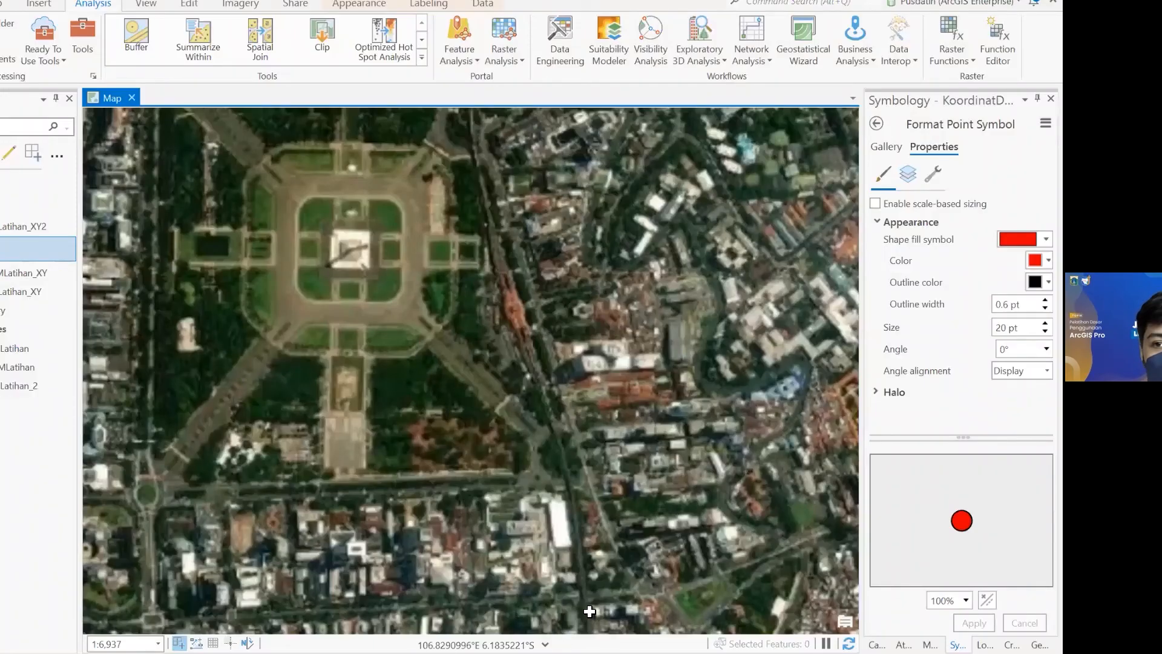
pyautogui.scroll(-3, 590, 612)
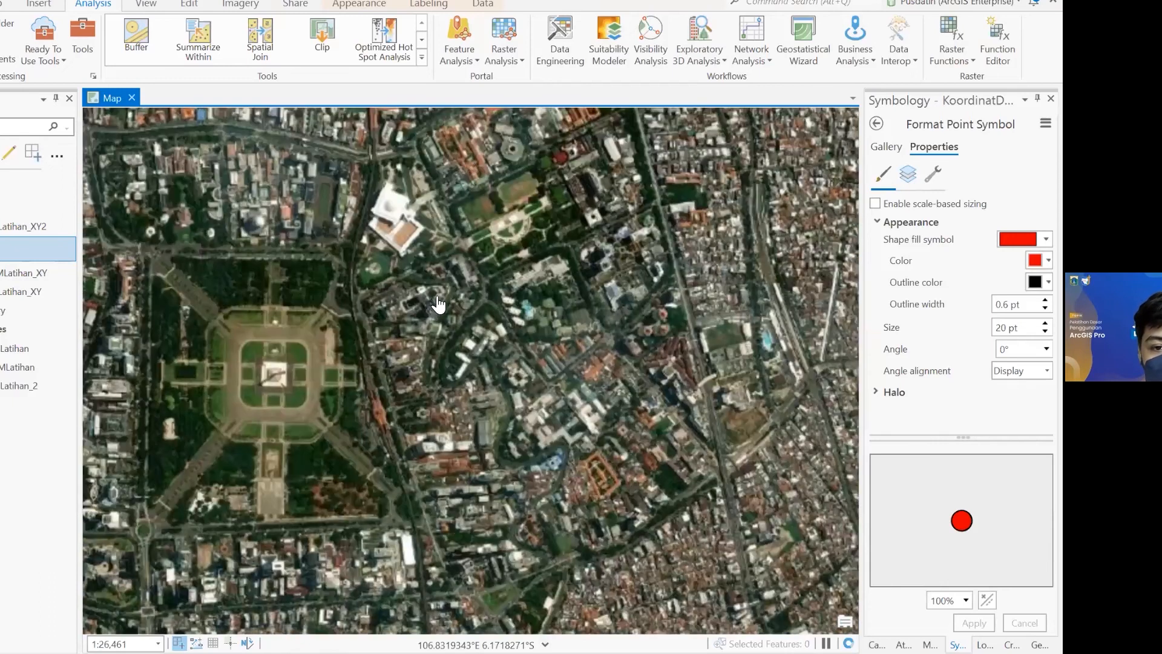
pyautogui.hotkey('alt', 'Tab')
pyautogui.hotkey('alt', 'Tab')
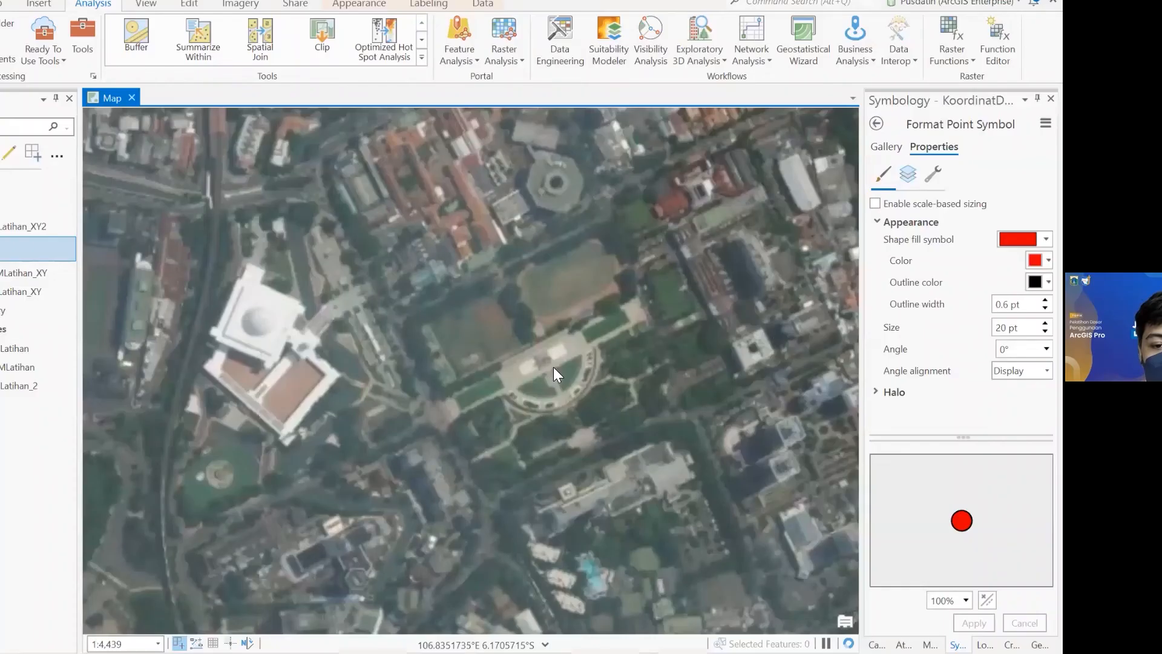
pyautogui.rightClick(550, 367)
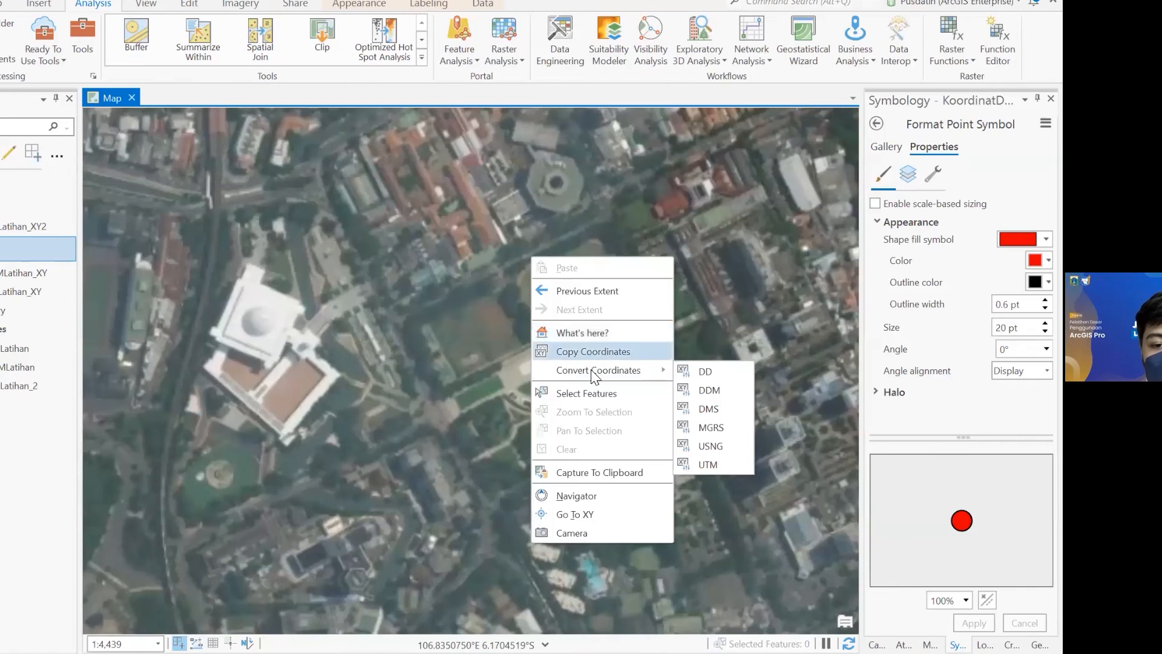
pyautogui.click(569, 333)
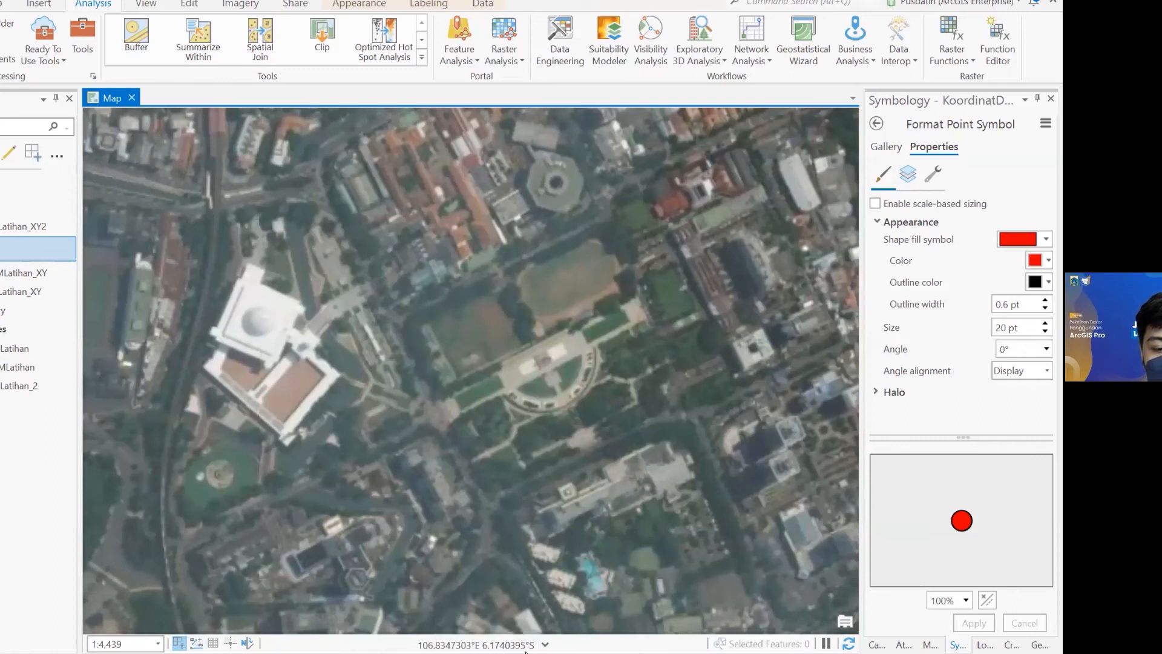
# Step: Set the map's coordinate display to UTM and copy the coordinates of the semicircular park's monument
pyautogui.click(546, 645)
pyautogui.click(552, 611)
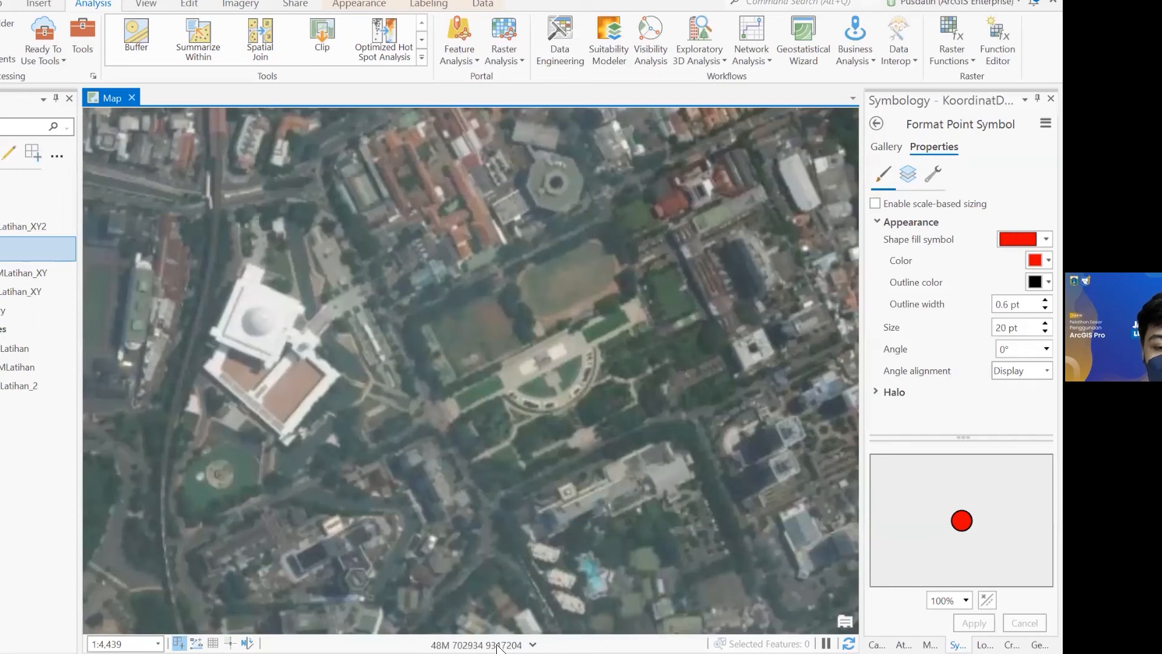
pyautogui.rightClick(548, 337)
pyautogui.click(550, 333)
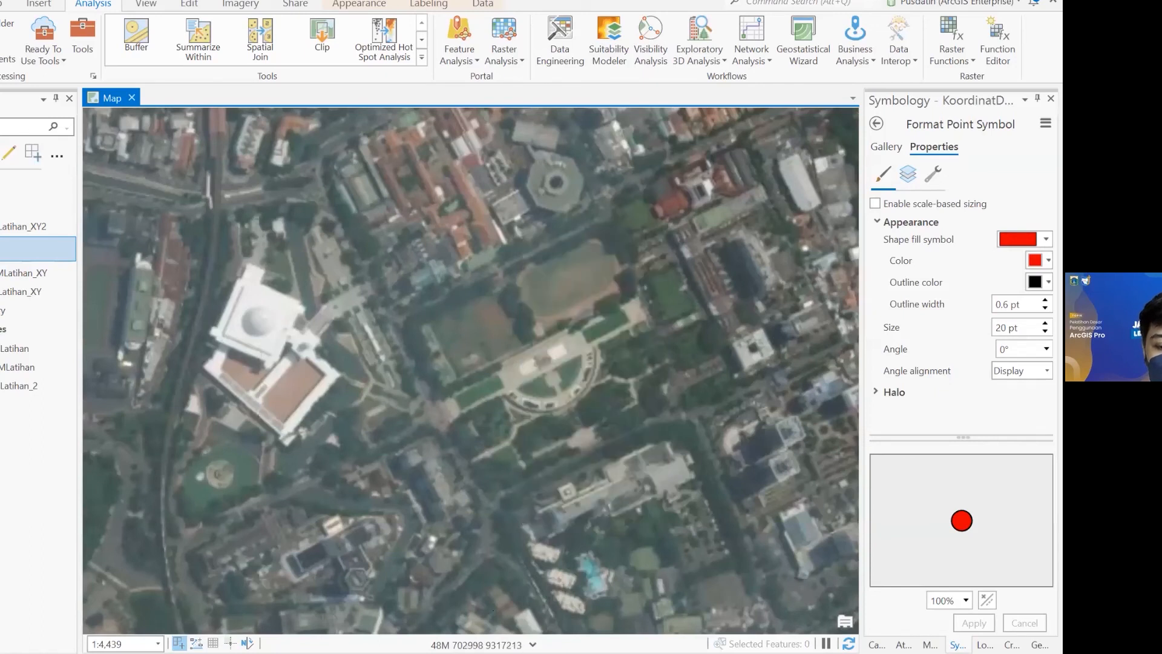
# Step: Switch to the Koordinat UTM Latihan workbook and paste 48M, 703043 and 9317630 into row 3 from cell E3
pyautogui.click(500, 653)
pyautogui.click(415, 593)
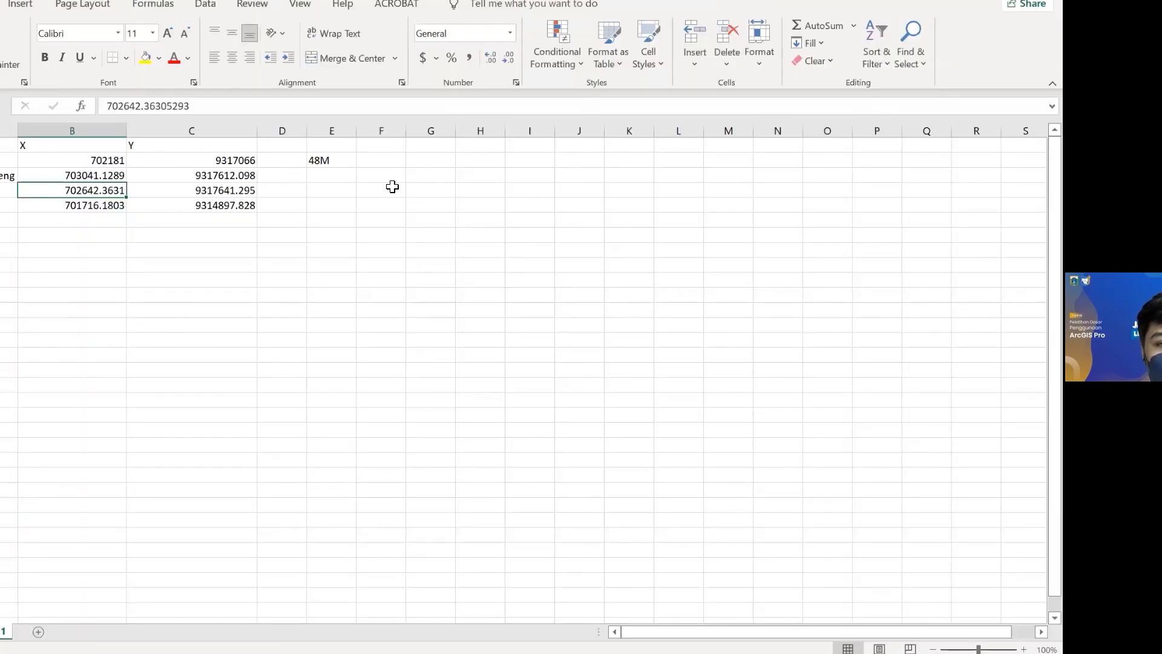
pyautogui.click(339, 176)
pyautogui.hotkey('ctrl', 'v')
pyautogui.click(409, 220)
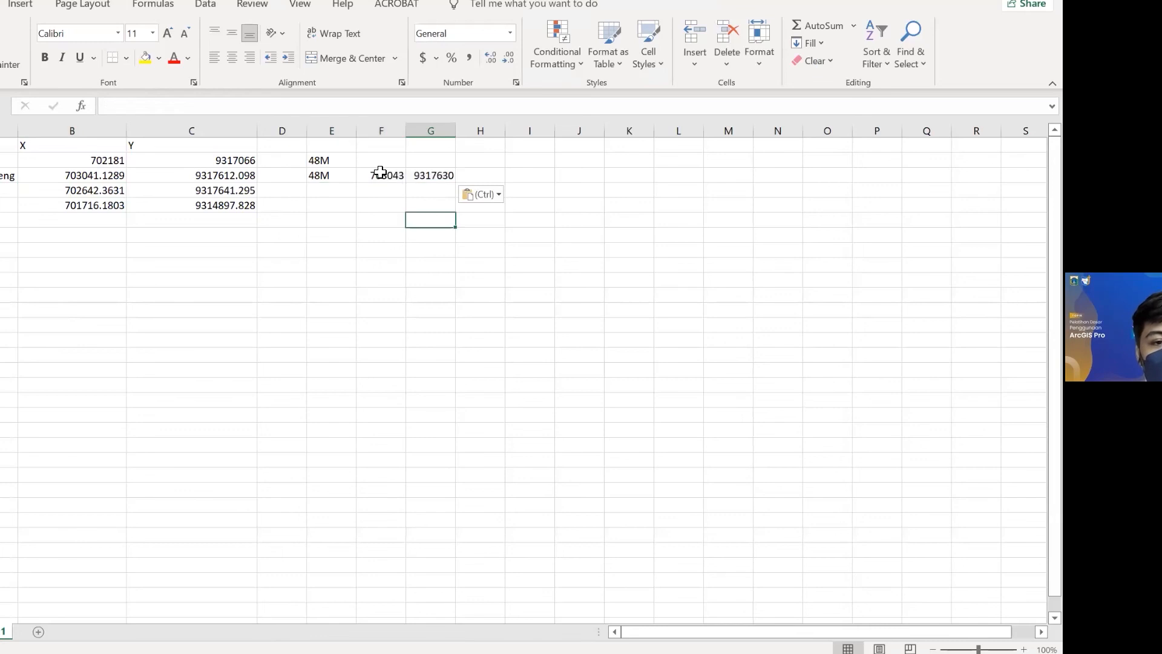
pyautogui.moveTo(382, 175); pyautogui.dragTo(438, 176)
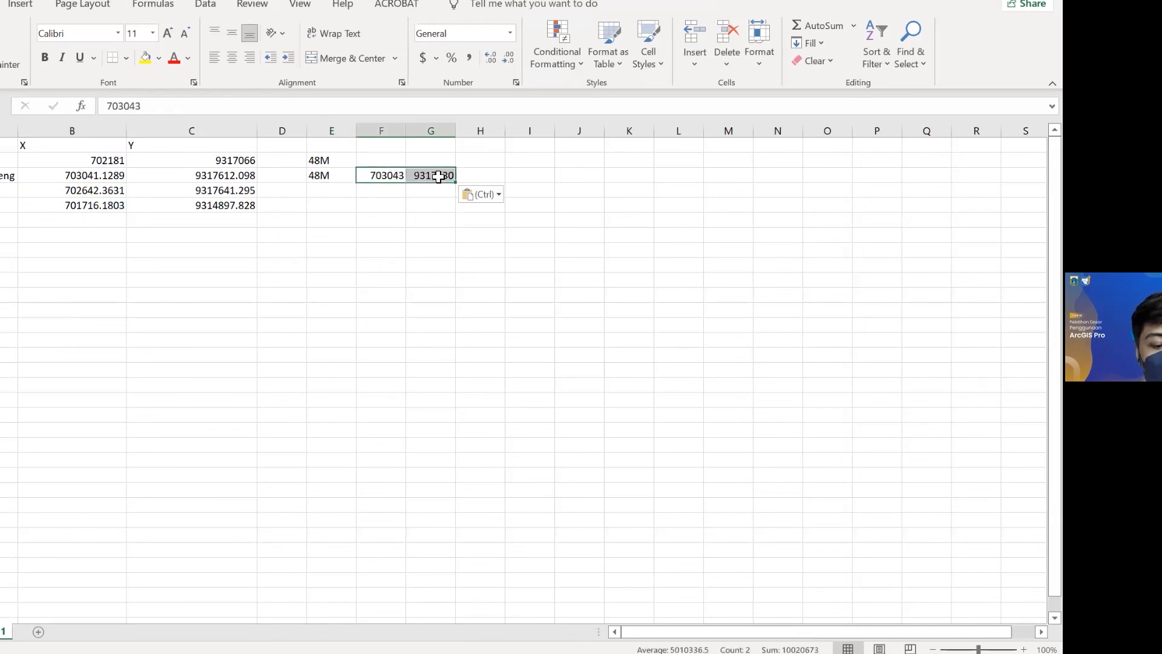
pyautogui.hotkey('ctrl', 'c')
pyautogui.click(397, 192)
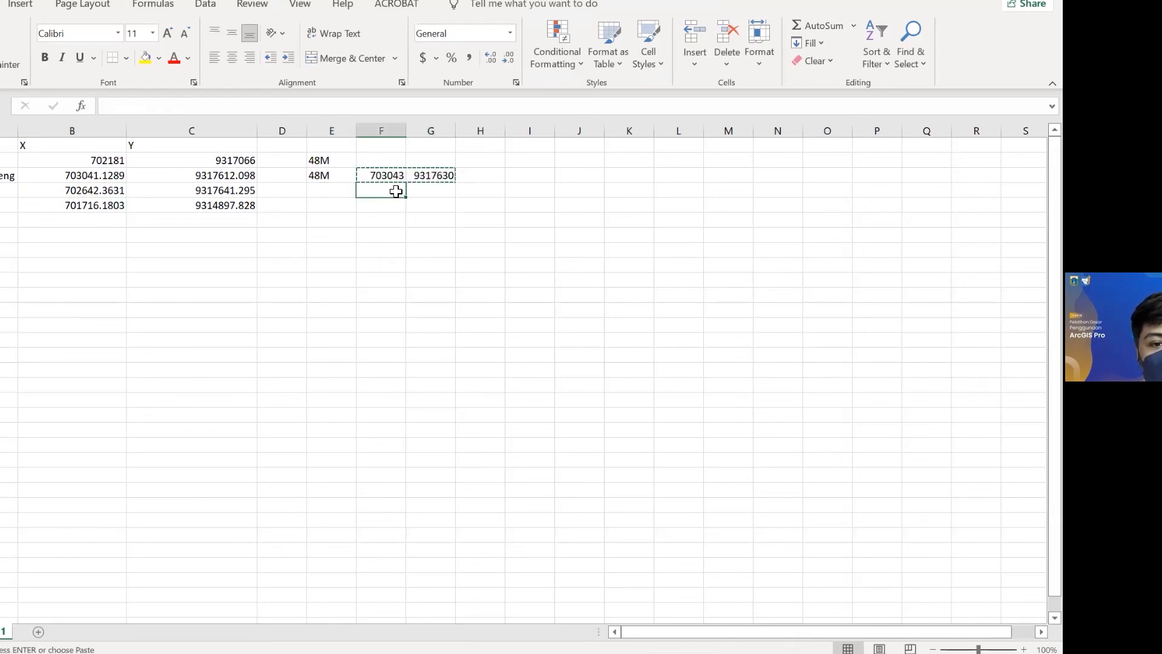
pyautogui.click(391, 207)
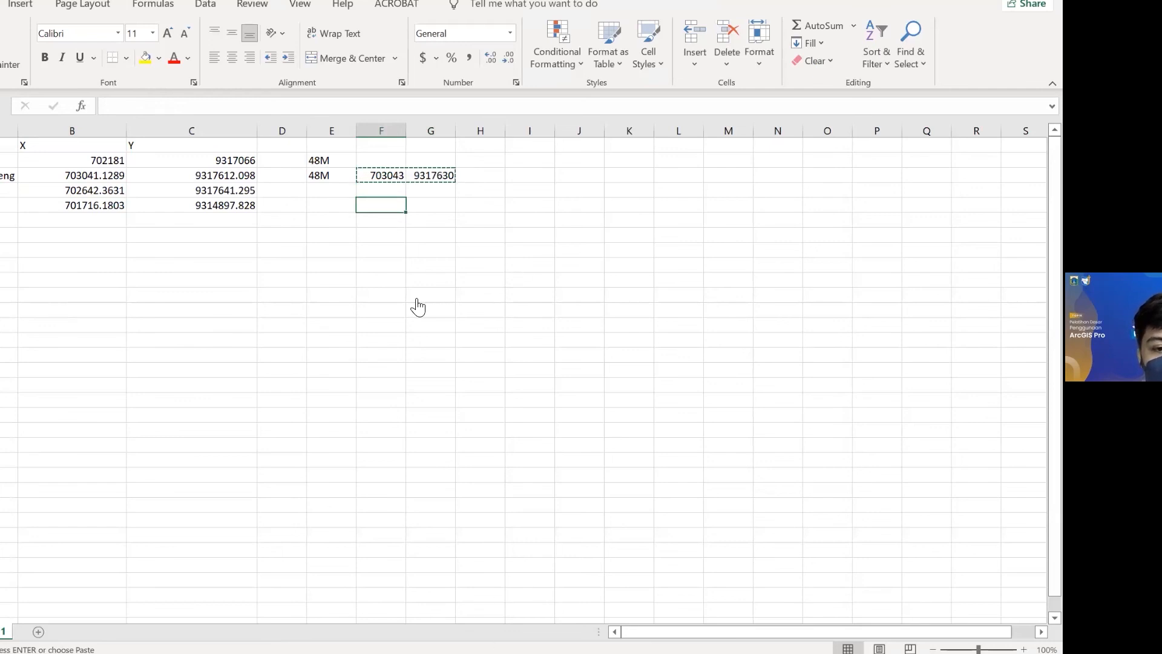
# Step: Copy the white-domed mosque's UTM coordinates in ArcGIS Pro and paste 48M, 702610 and 9317652 into Excel from cell F4
pyautogui.hotkey('alt', 'Tab')
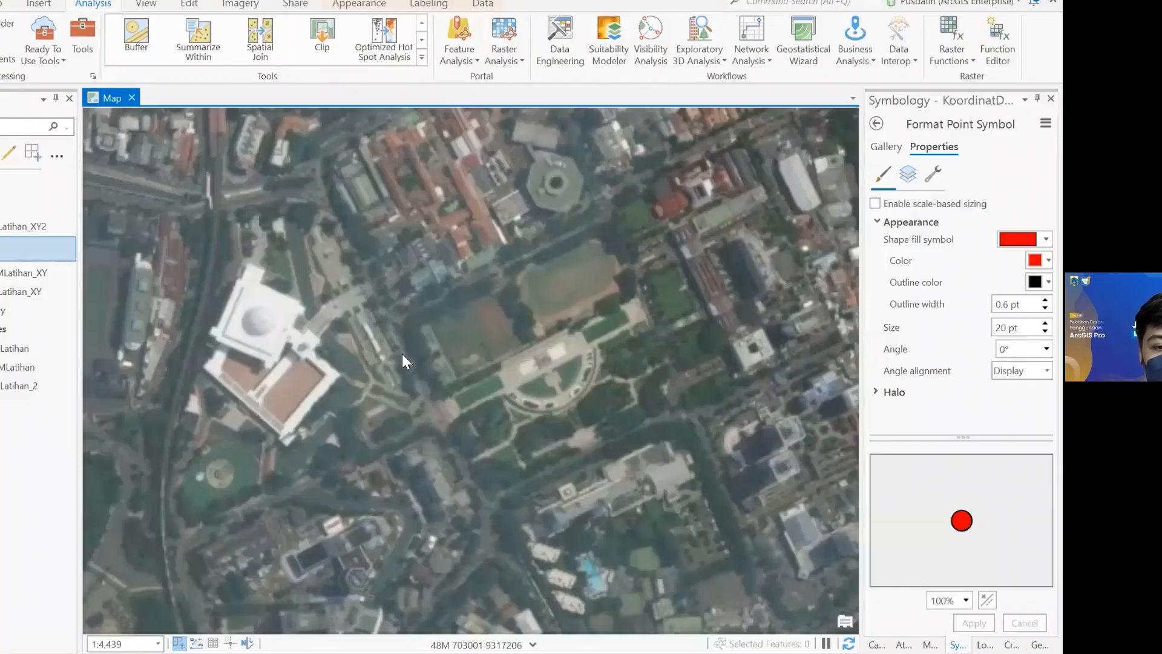
pyautogui.moveTo(265, 347); pyautogui.dragTo(404, 300)
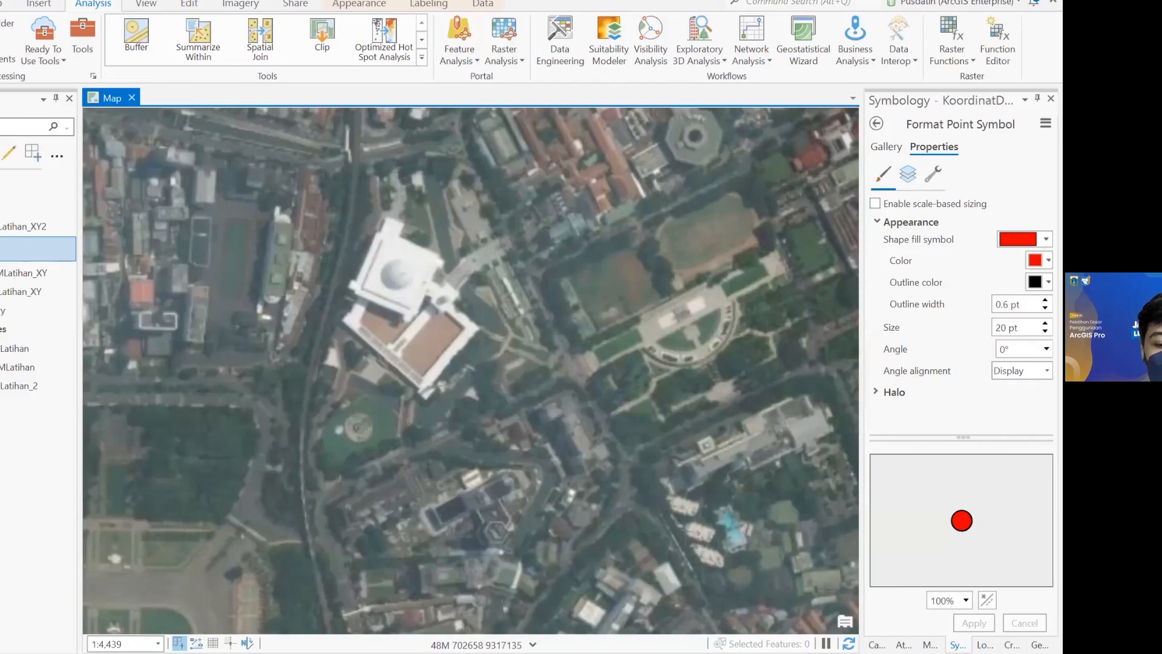
pyautogui.moveTo(507, 647)
pyautogui.click(545, 608)
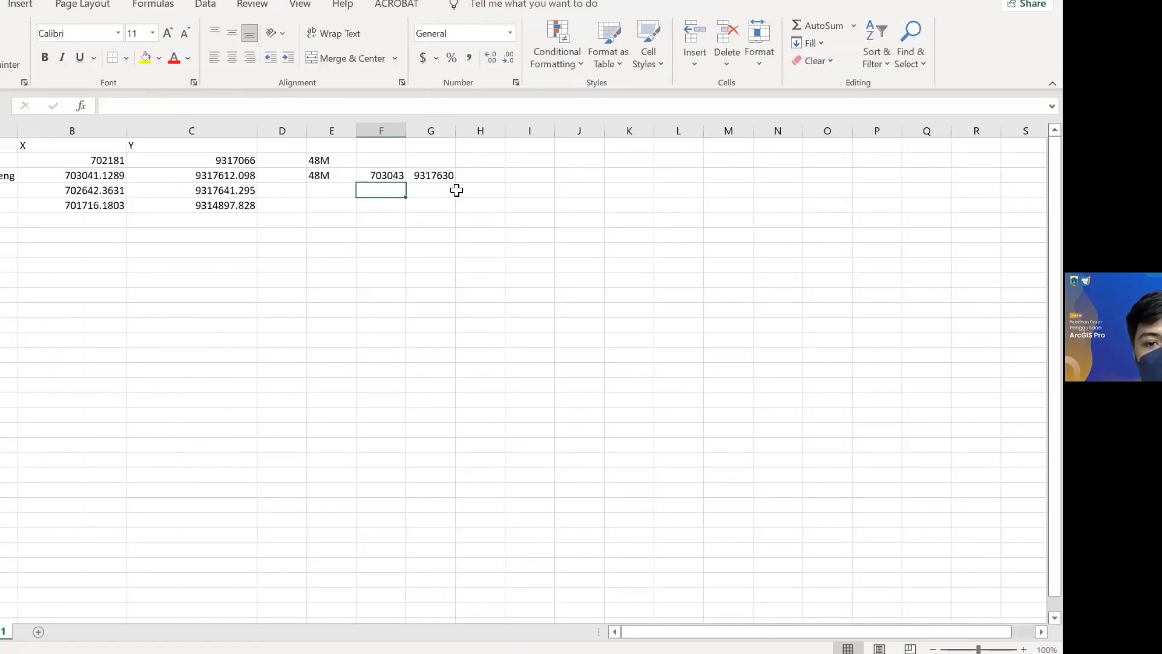
pyautogui.hotkey('ctrl', 'v')
pyautogui.scroll(-10, 457, 260)
pyautogui.hotkey('ctrl', 'v')
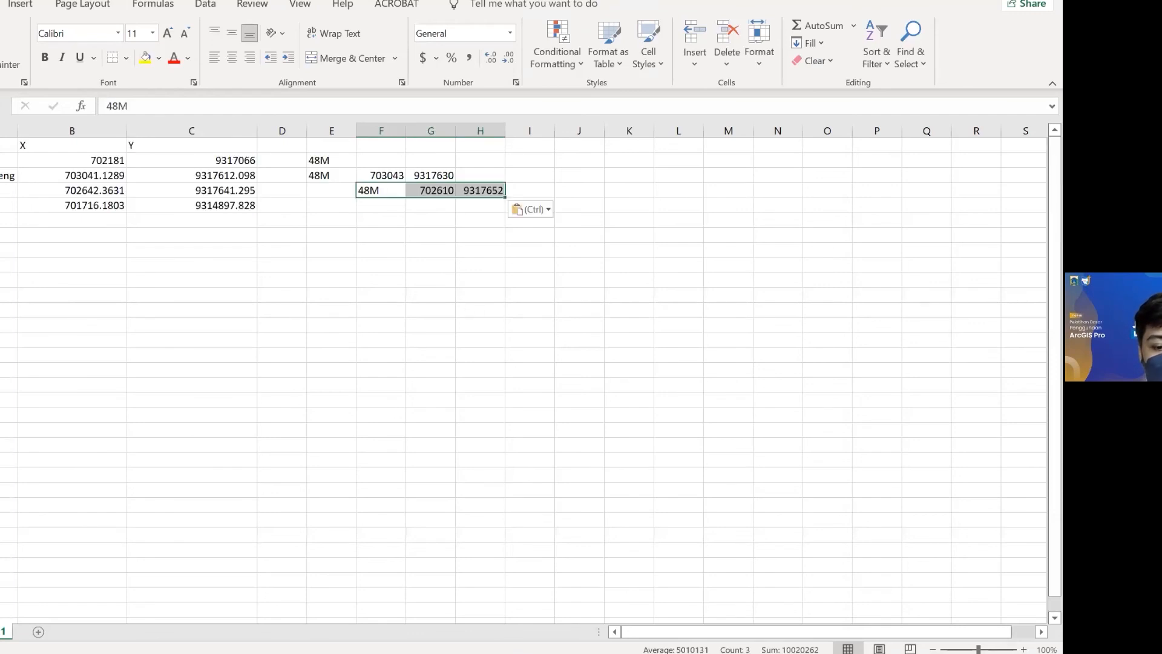
# Step: Copy the large roundabout's UTM coordinates in ArcGIS Pro and paste 48M, 701713 and 9314892 into Excel from cell E5
pyautogui.hotkey('alt', 'Tab')
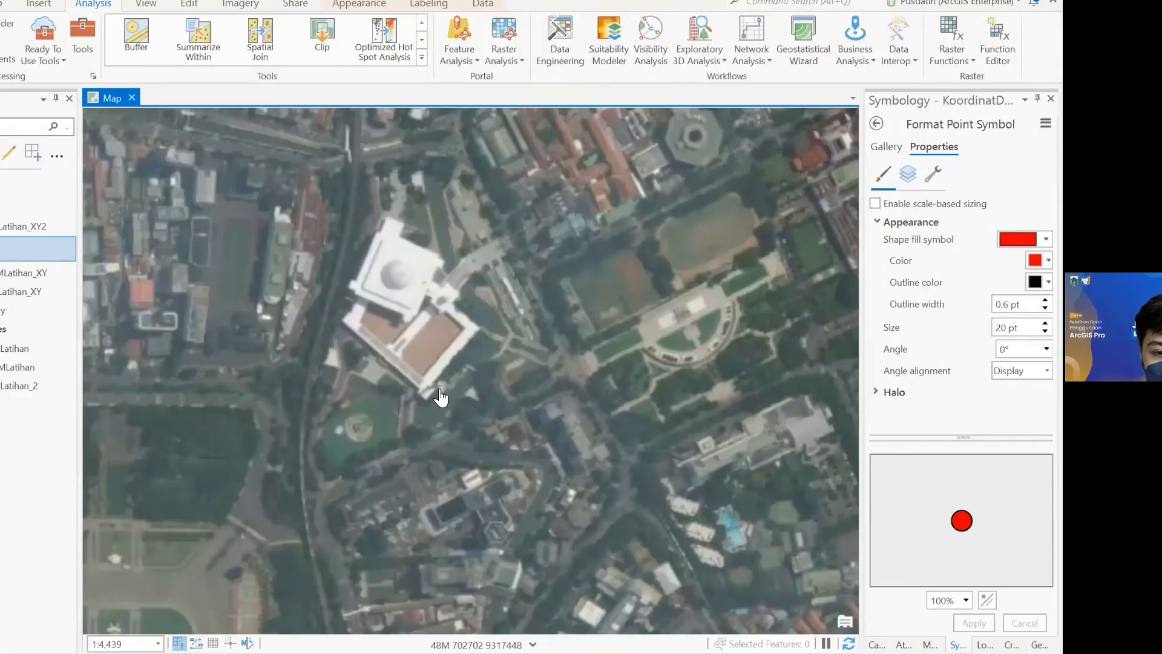
pyautogui.scroll(-5, 454, 376)
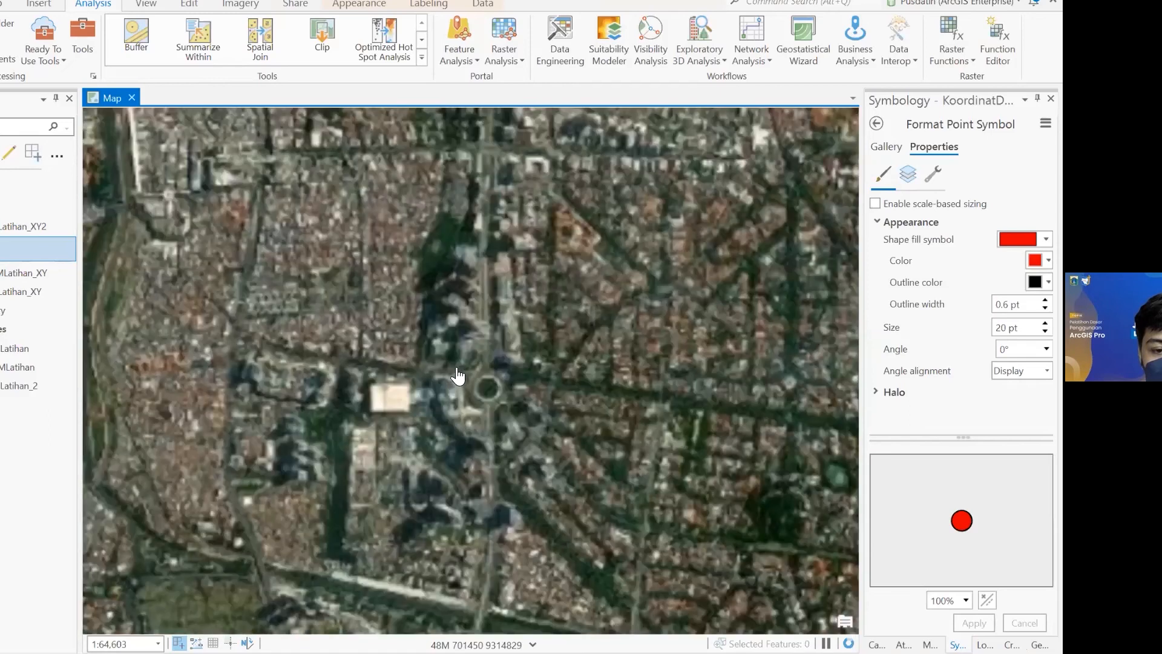
pyautogui.scroll(5, 453, 376)
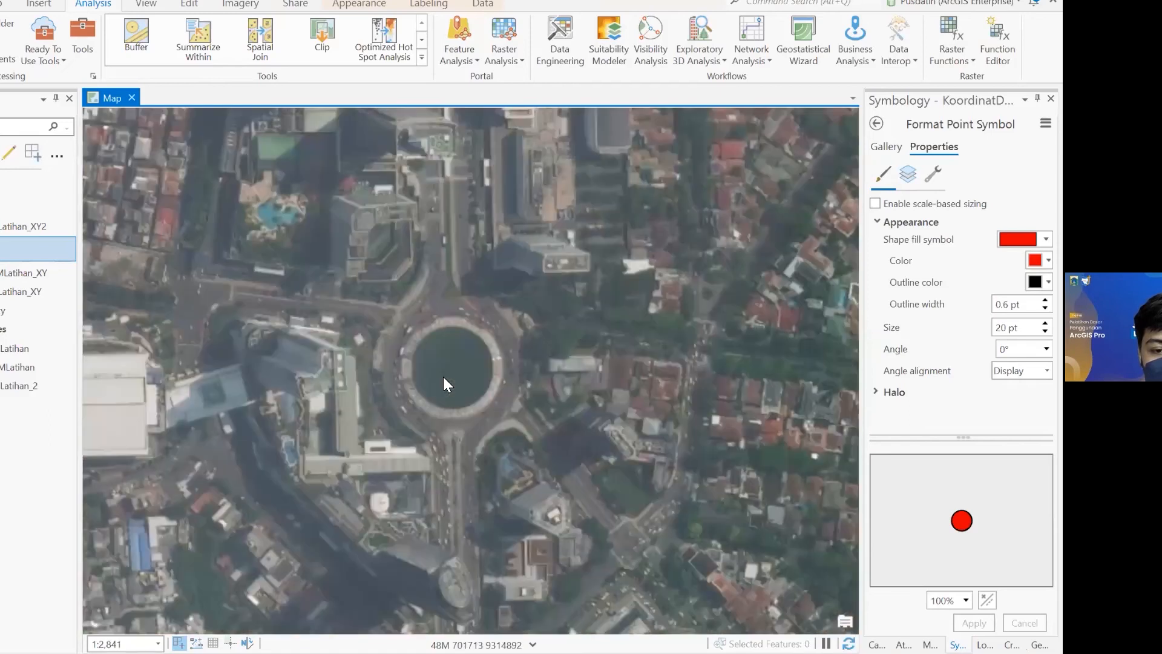
pyautogui.rightClick(476, 386)
pyautogui.moveTo(476, 386)
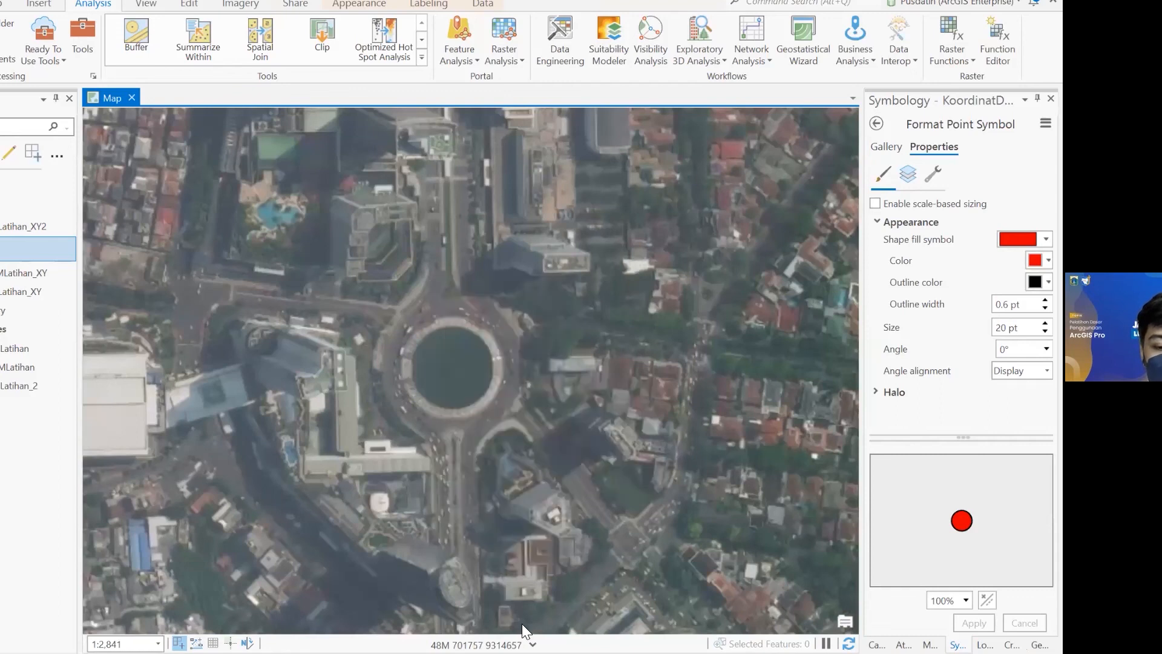
pyautogui.click(534, 603)
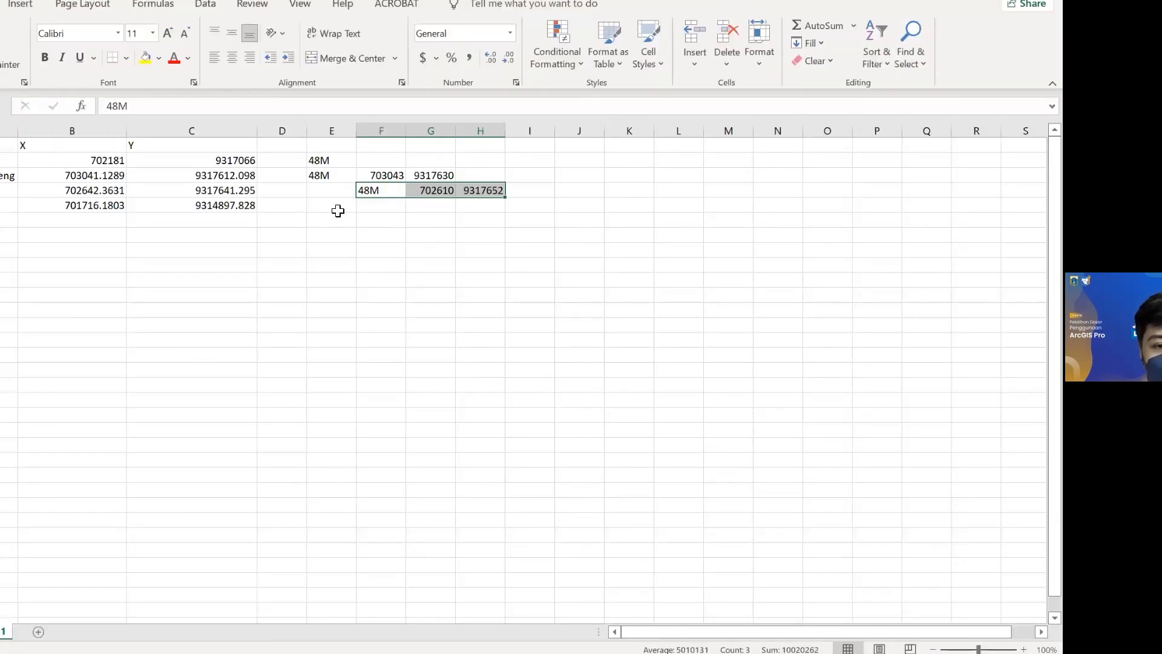
pyautogui.click(338, 211)
pyautogui.hotkey('ctrl', 'v')
# Step: Move the row 4 coordinate entries one column over so they occupy cells E4:G4
pyautogui.click(371, 188)
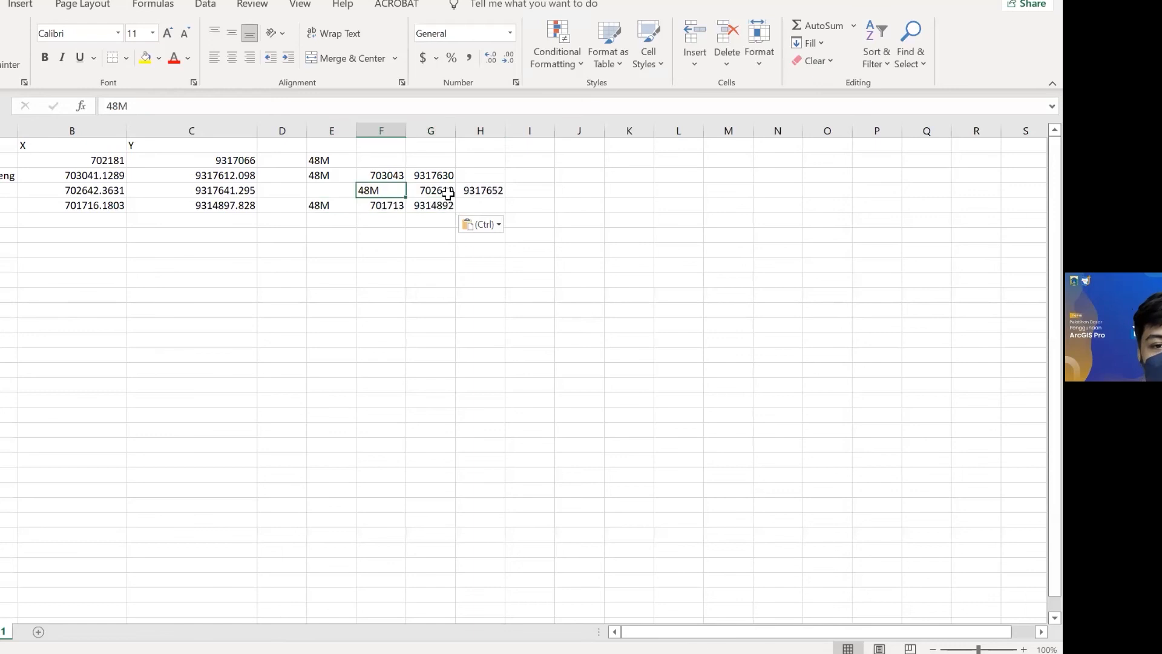
pyautogui.hotkey('shift', 'Right')
pyautogui.hotkey('shift', 'Right')
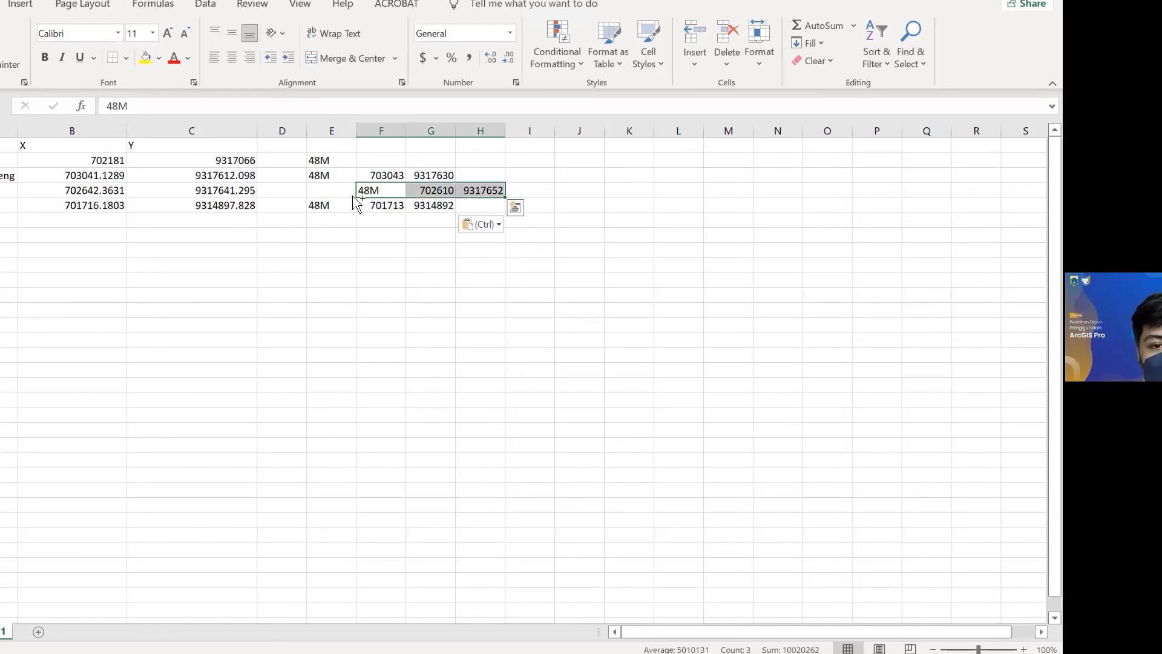
pyautogui.moveTo(357, 200); pyautogui.dragTo(308, 199)
# Step: Move the X and Y values from F3:G5 into cells B3:C5, replacing the existing coordinates
pyautogui.moveTo(387, 176); pyautogui.dragTo(424, 203)
pyautogui.hotkey('ctrl', 'c')
pyautogui.click(112, 175)
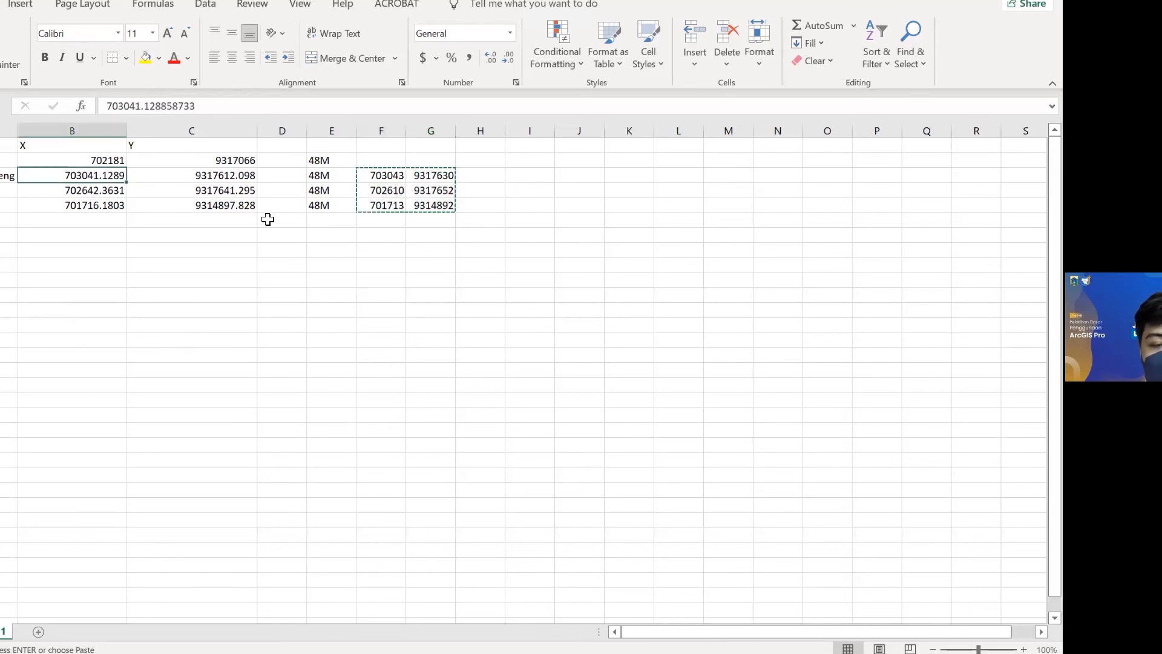
pyautogui.hotkey('ctrl', 'v')
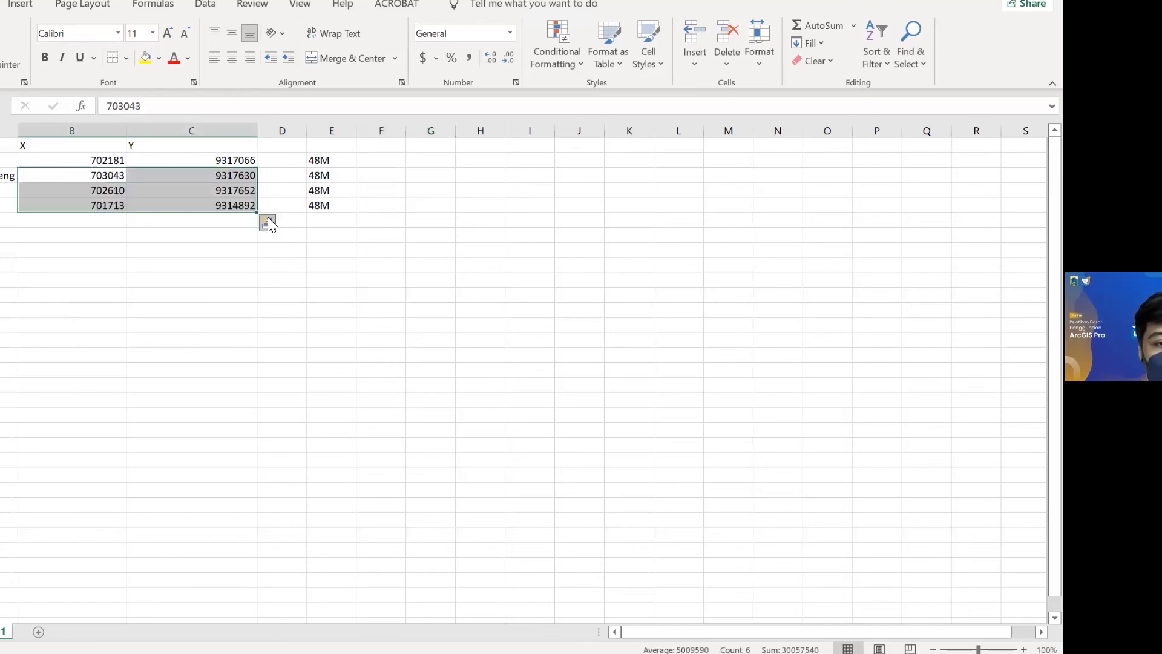
pyautogui.click(428, 250)
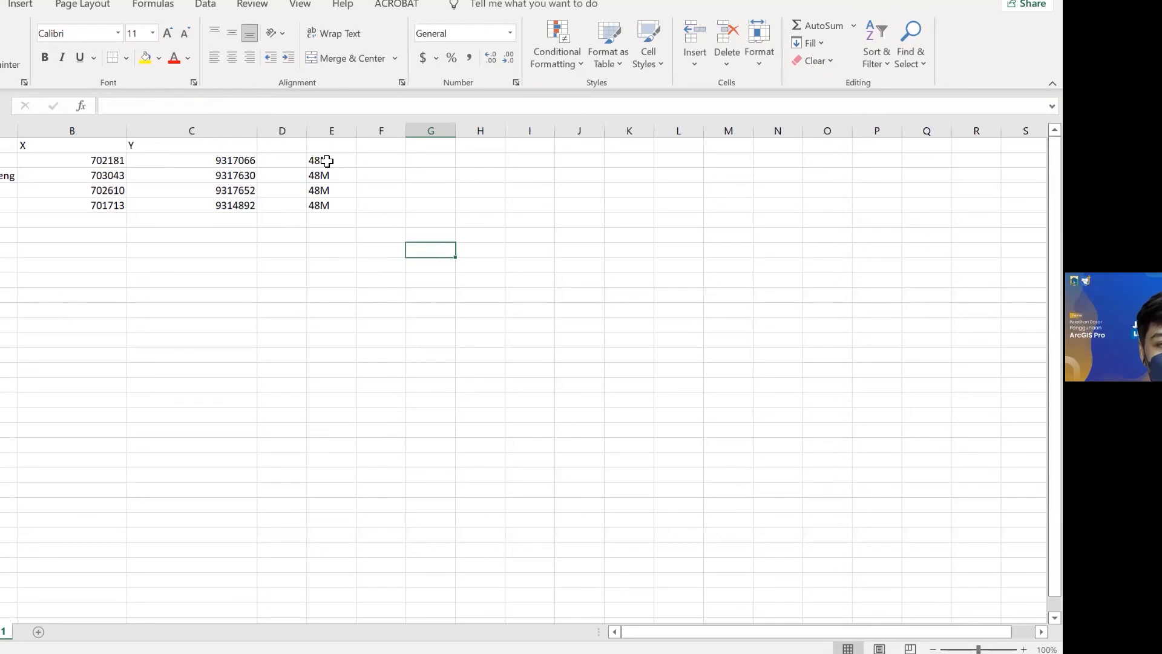
# Step: Move the 48M zone values from E2:E5 into D2:D5 and title that column Zona in D1
pyautogui.moveTo(327, 161); pyautogui.dragTo(318, 204)
pyautogui.hotkey('ctrl', 'c')
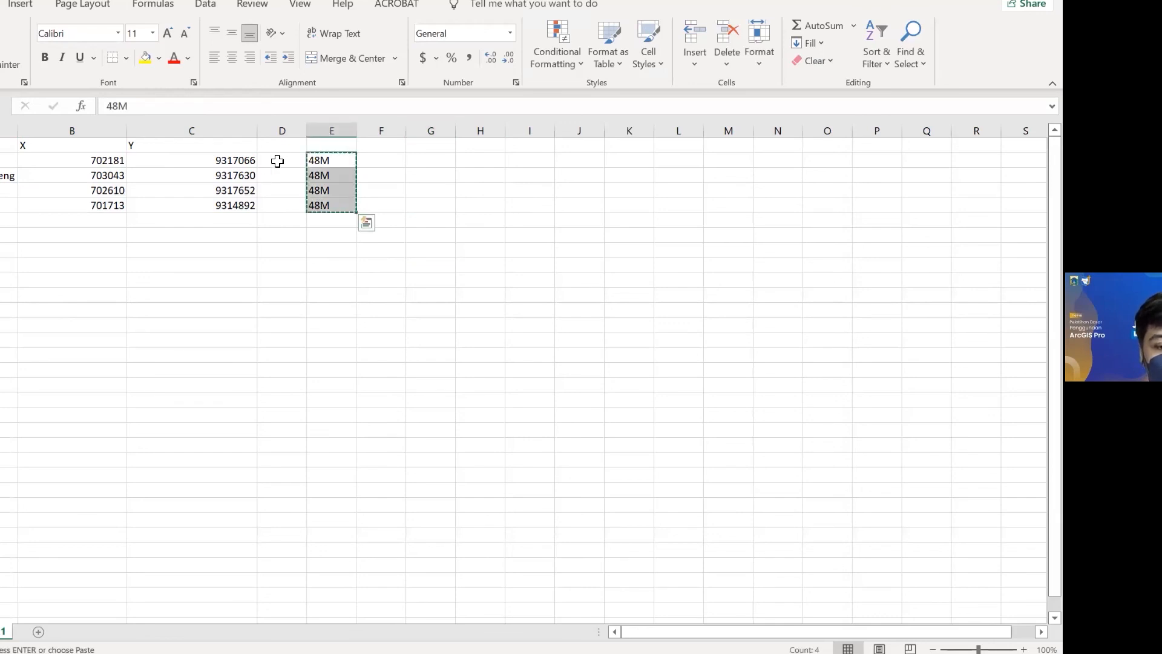
pyautogui.click(277, 161)
pyautogui.hotkey('ctrl', 'v')
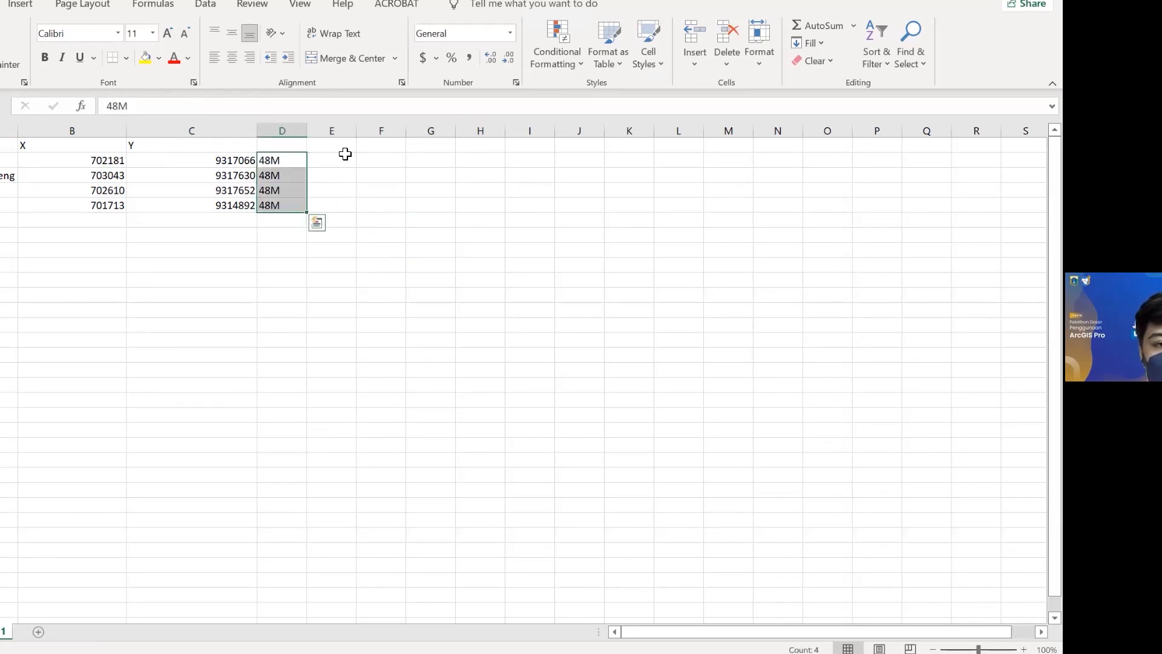
pyautogui.click(294, 148)
pyautogui.write('Zona')
pyautogui.press('Return')
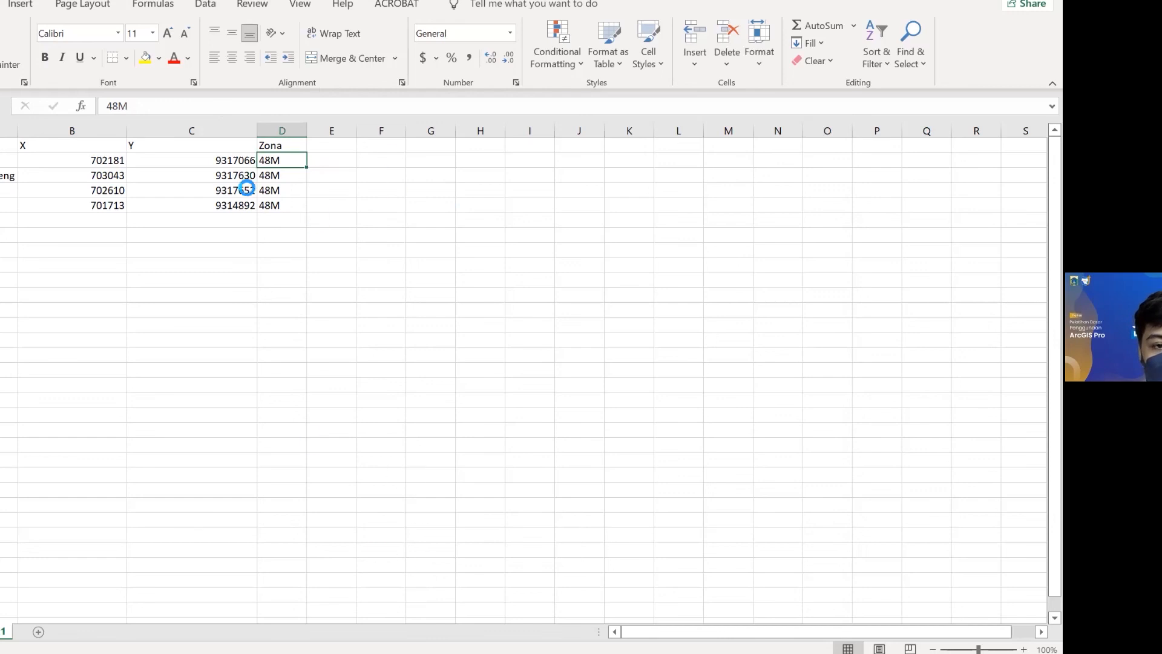
pyautogui.click(430, 190)
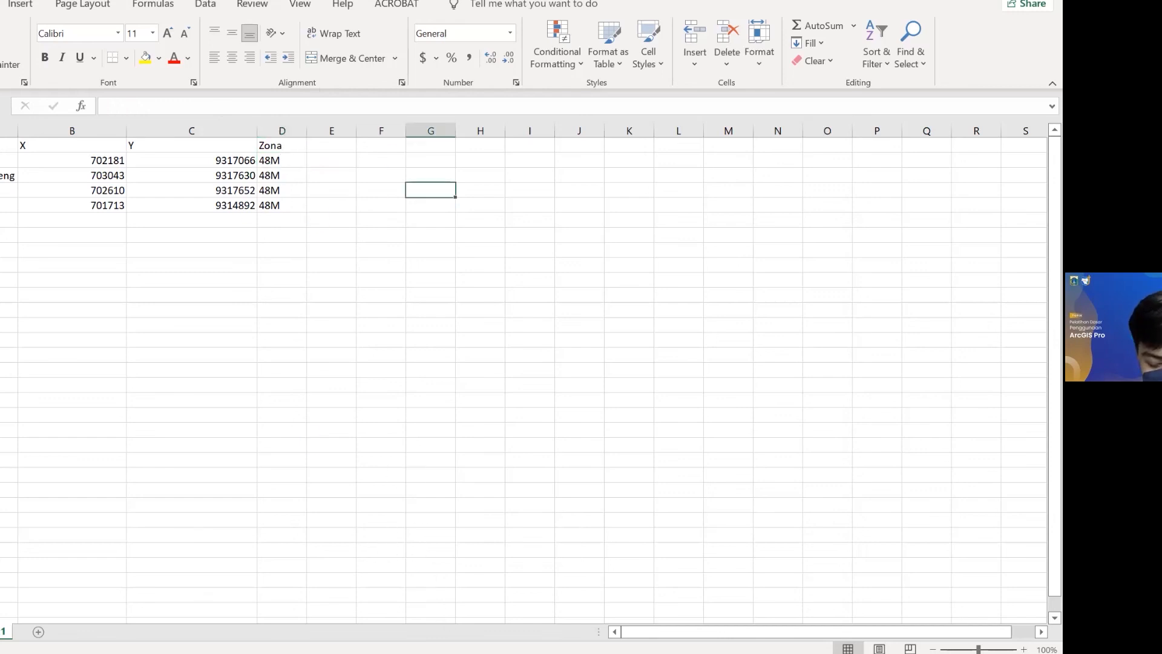
# Step: Switch to ArcGIS Pro and open the Excel To Table conversion tool
pyautogui.click(451, 652)
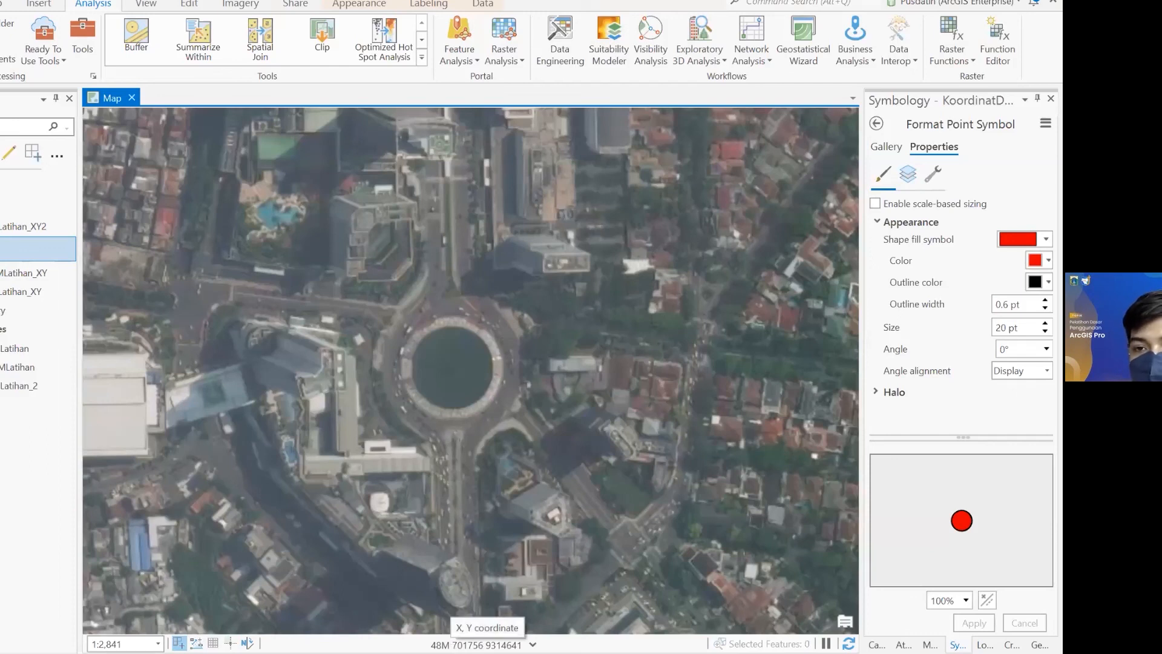
pyautogui.click(876, 124)
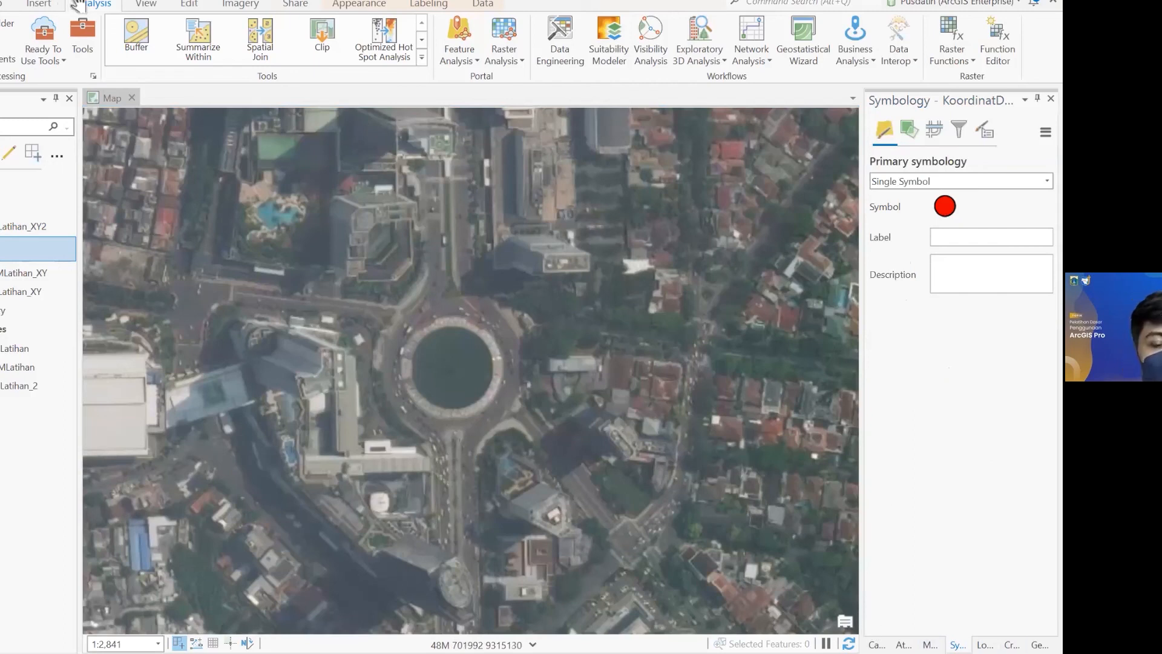
pyautogui.click(78, 27)
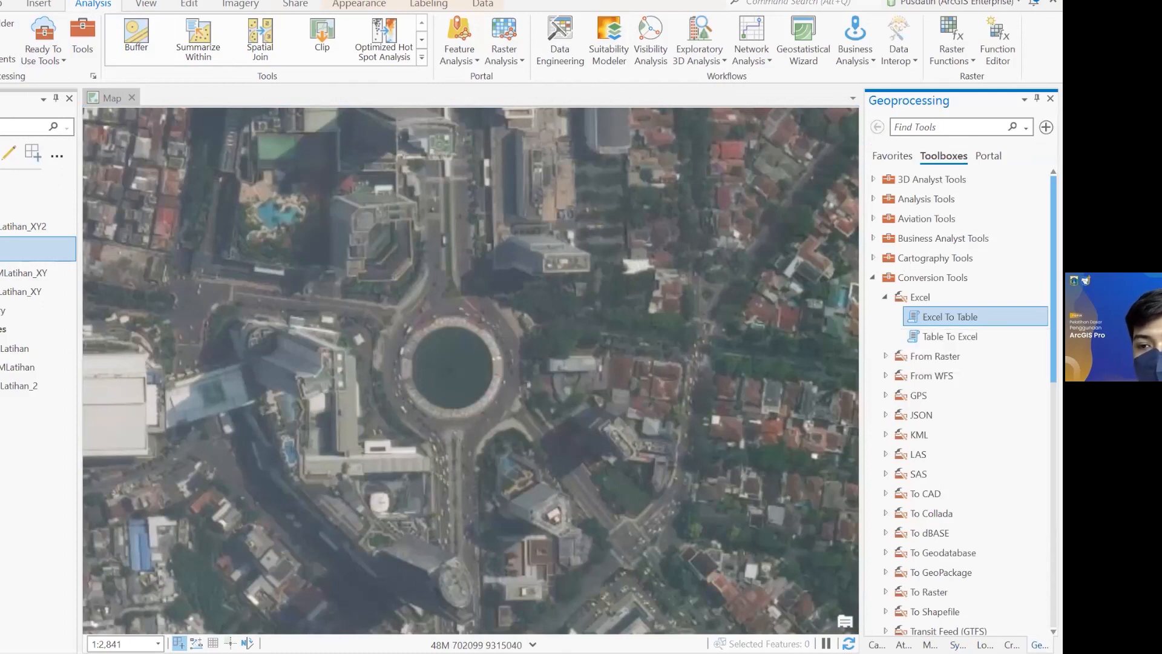
pyautogui.doubleClick(950, 317)
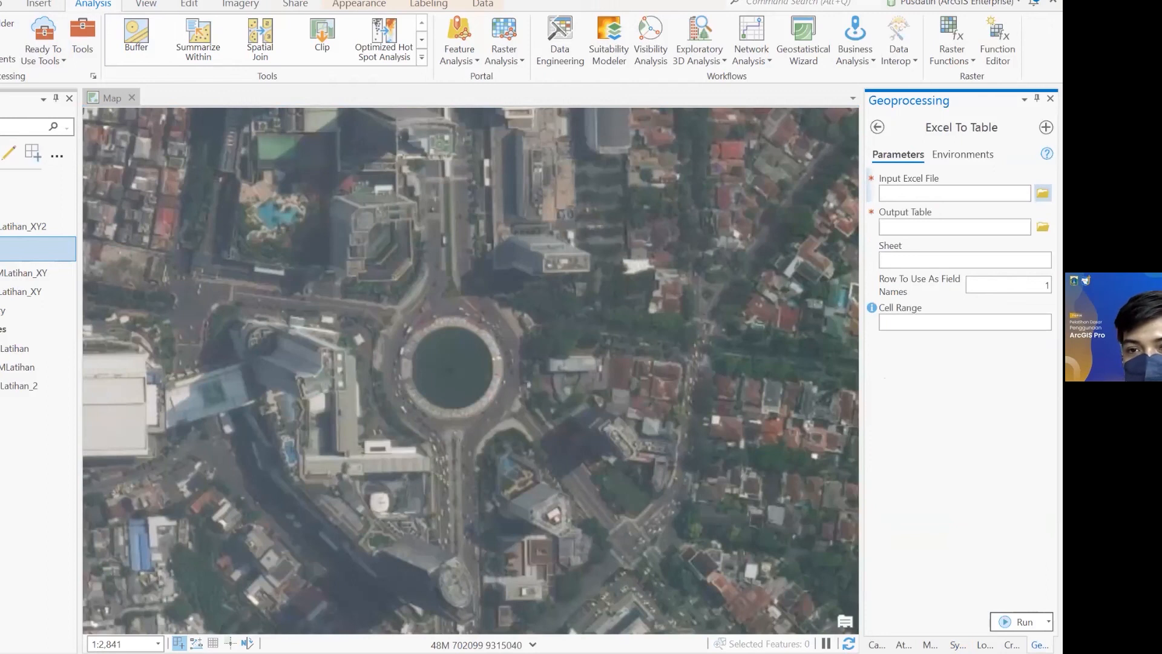
pyautogui.moveTo(872, 212)
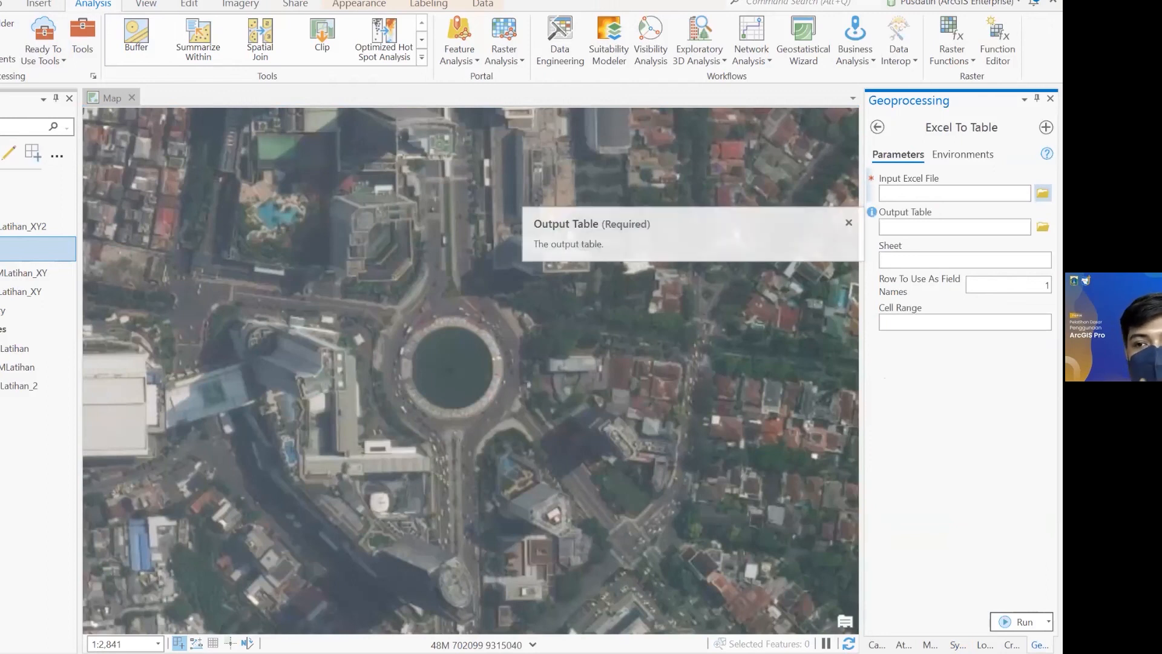
# Step: Refresh the JSLC folder listing and choose Koordinat UTM Latihan.xlsx as the input Excel file
pyautogui.click(1043, 193)
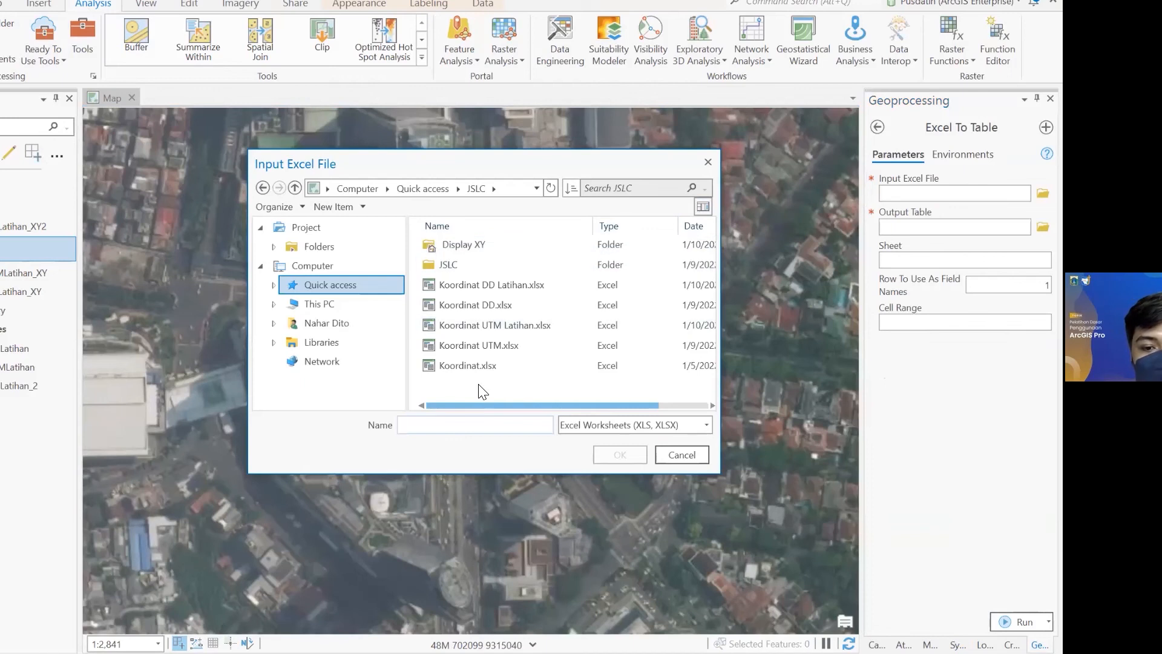
pyautogui.rightClick(459, 397)
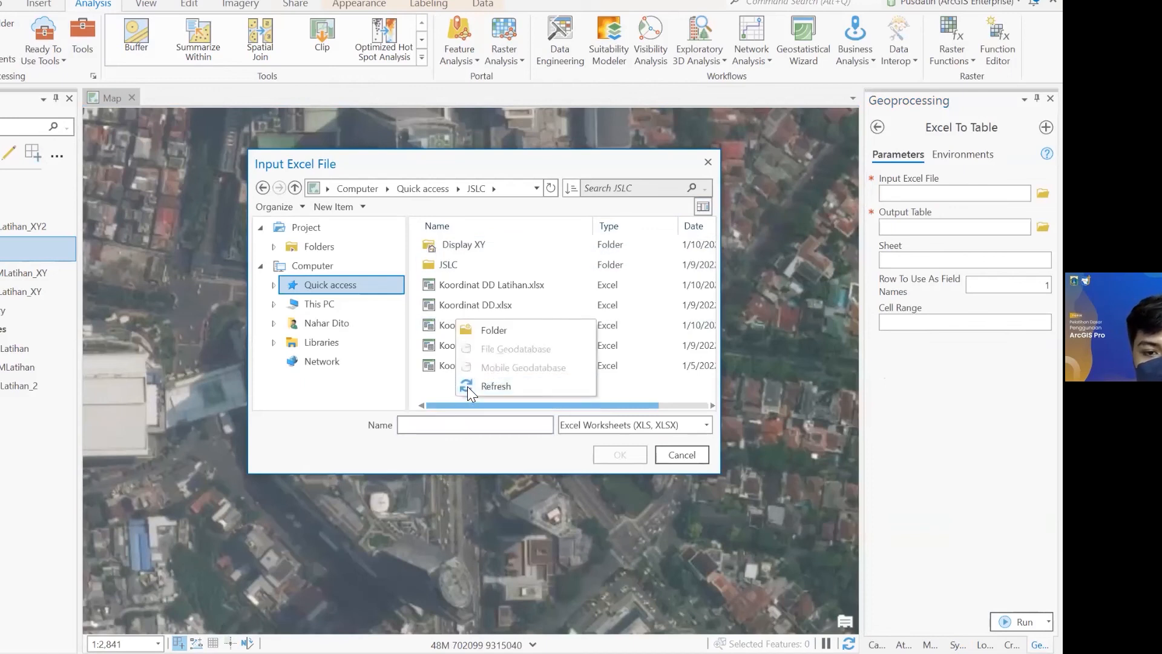
pyautogui.click(468, 386)
pyautogui.click(460, 318)
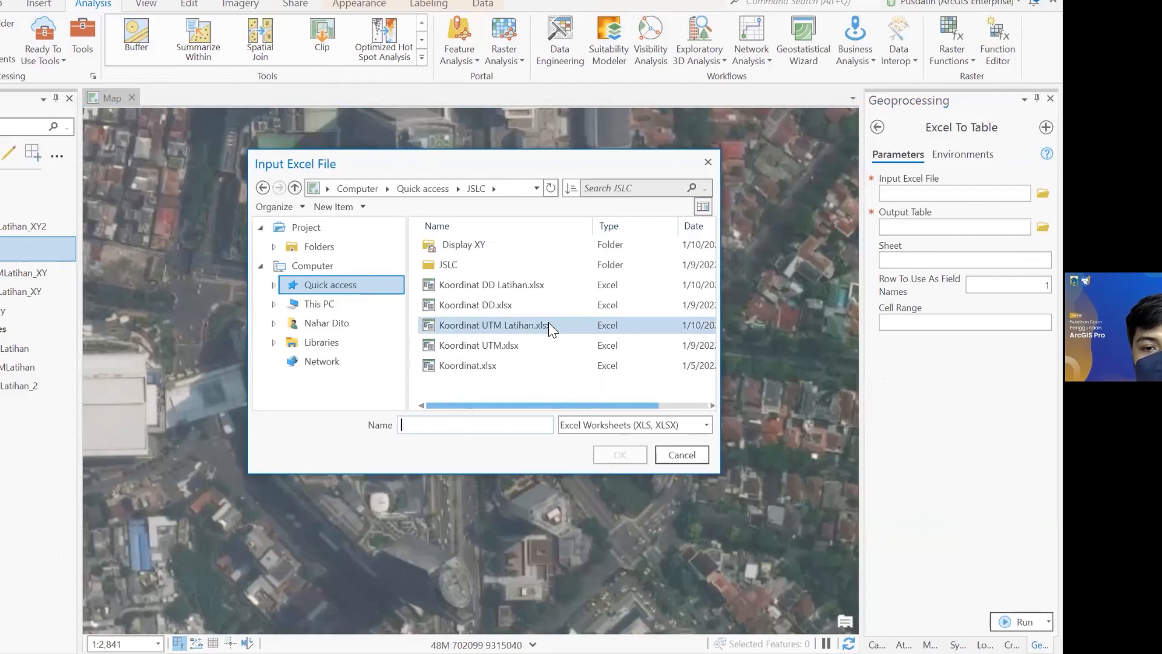
pyautogui.click(617, 454)
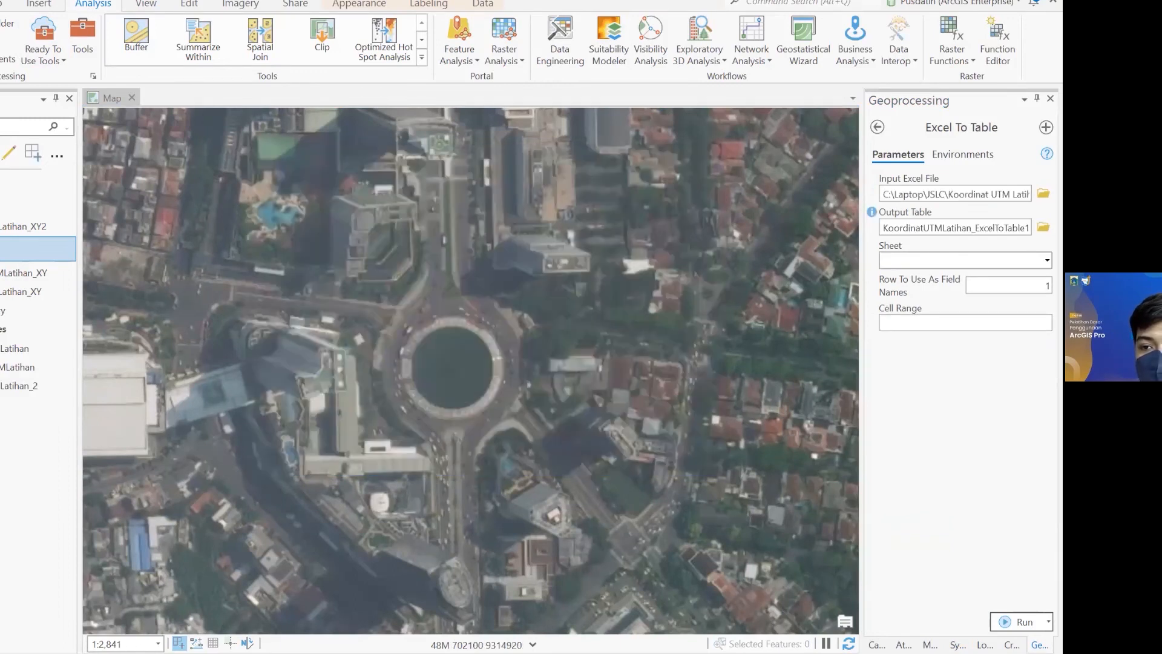
# Step: Name the output table KoordinatUTMLatihan_2, choose Sheet1 as the source sheet, and run the conversion
pyautogui.moveTo(972, 228); pyautogui.dragTo(1030, 228)
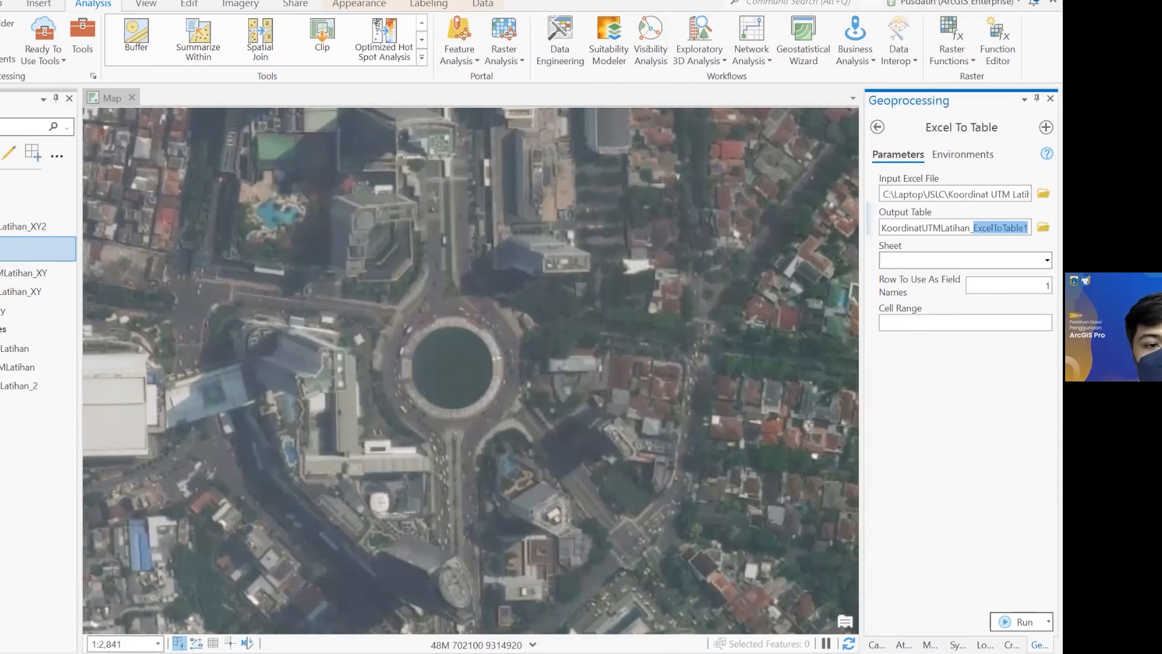
pyautogui.write('_2')
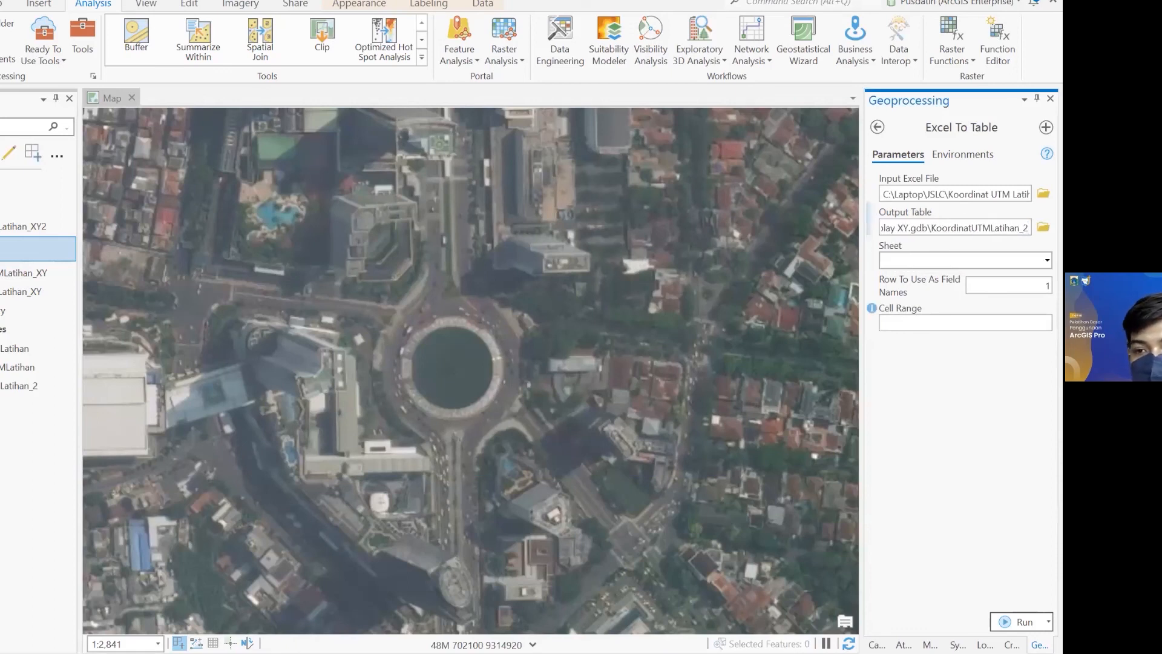
pyautogui.click(1047, 260)
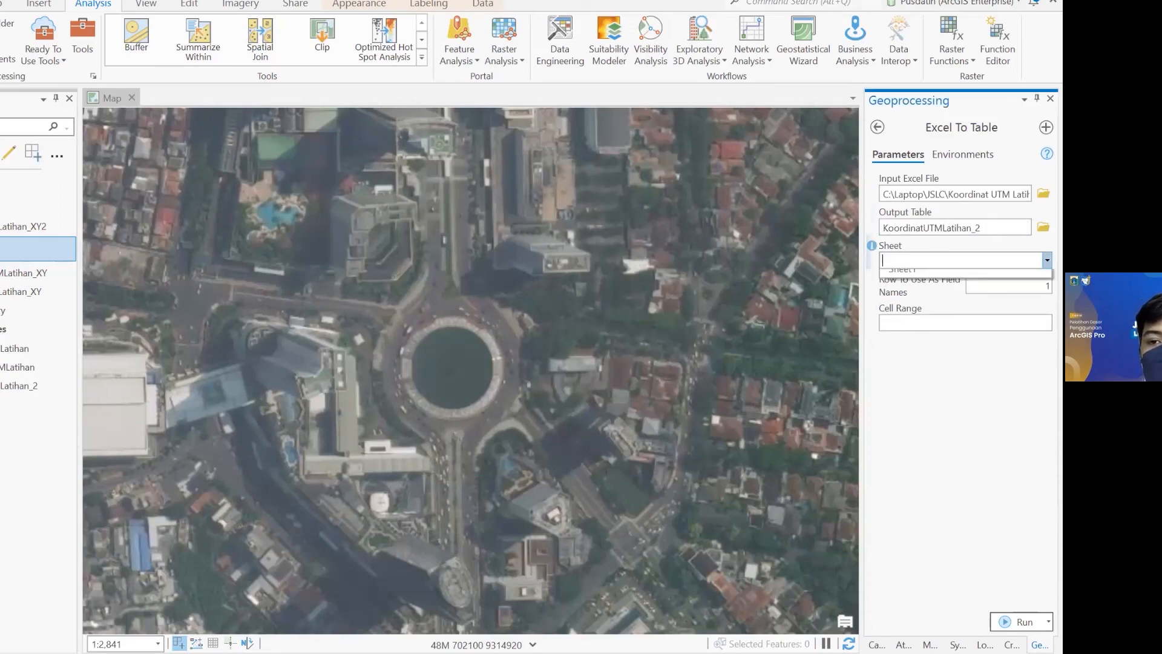
pyautogui.click(965, 279)
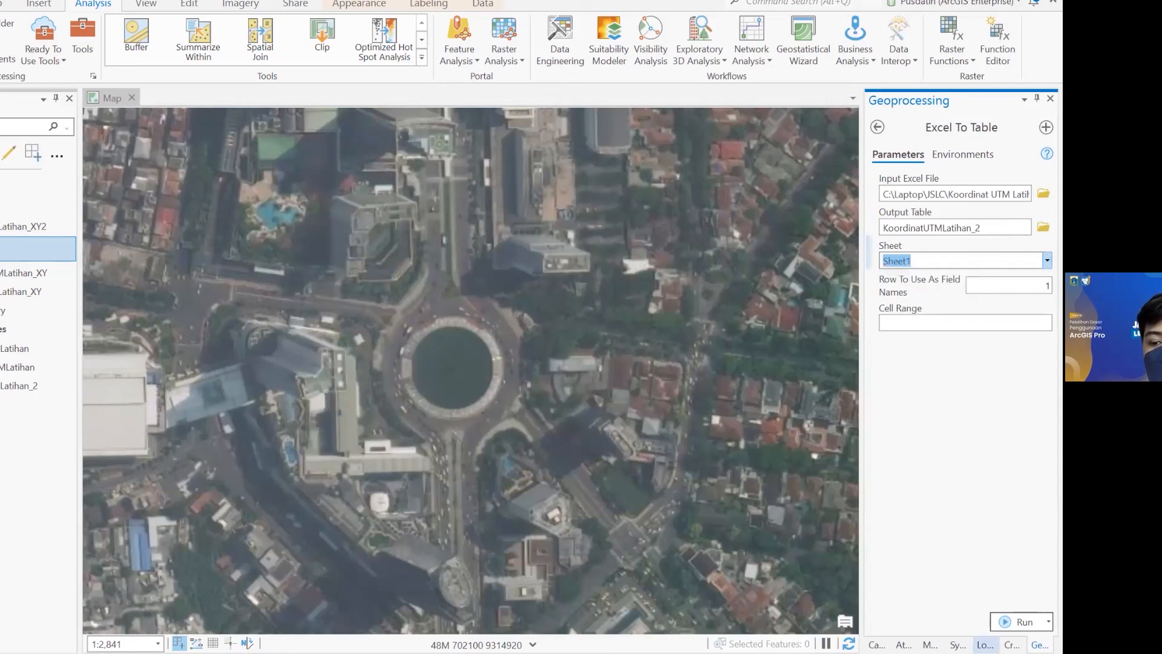
pyautogui.click(1022, 622)
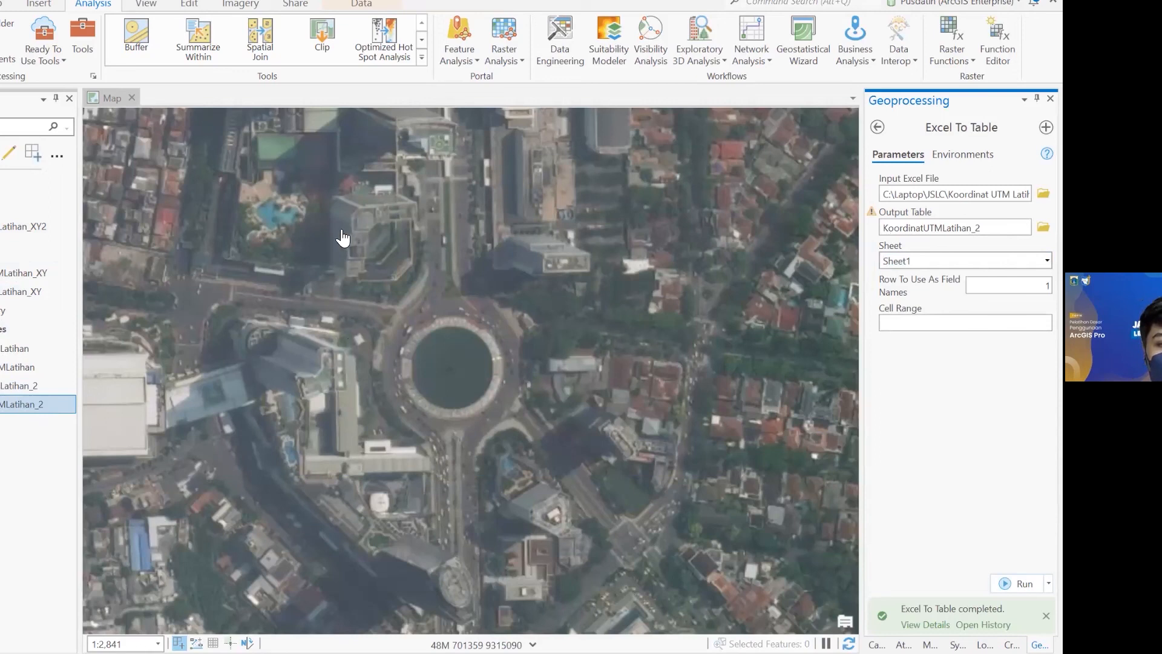
# Step: Start Display XY Data for the KoordinatUTMLatihan_2 table and name the output feature class KoordinatUTMLatihan_XY2
pyautogui.scroll(-3, 424, 242)
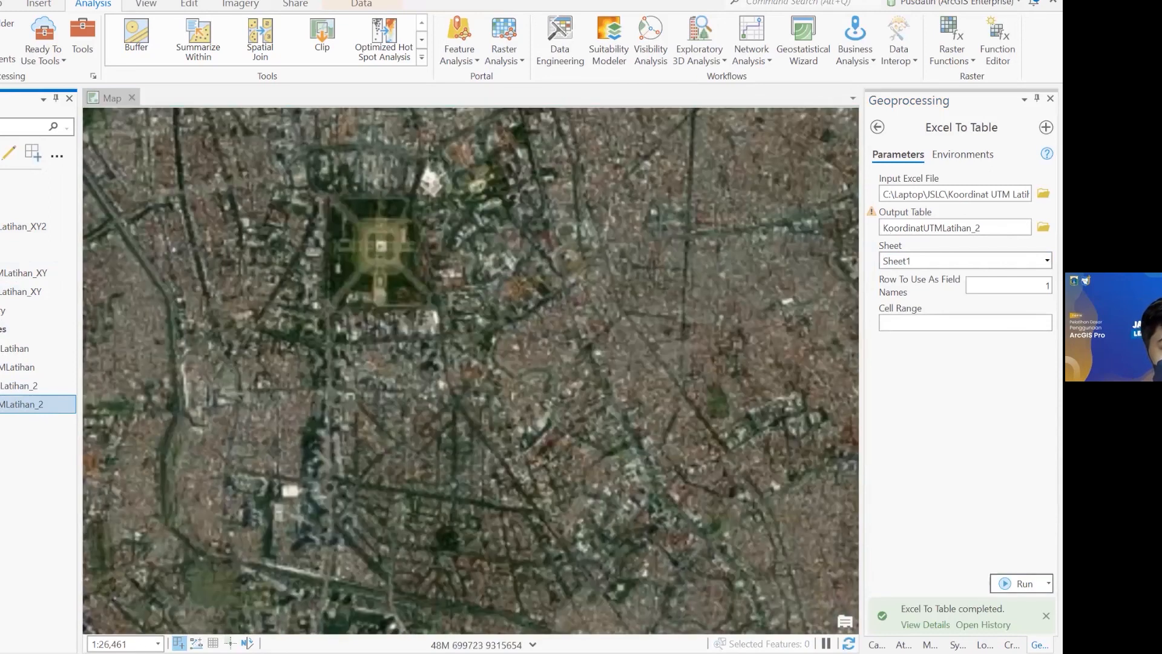
pyautogui.rightClick(12, 404)
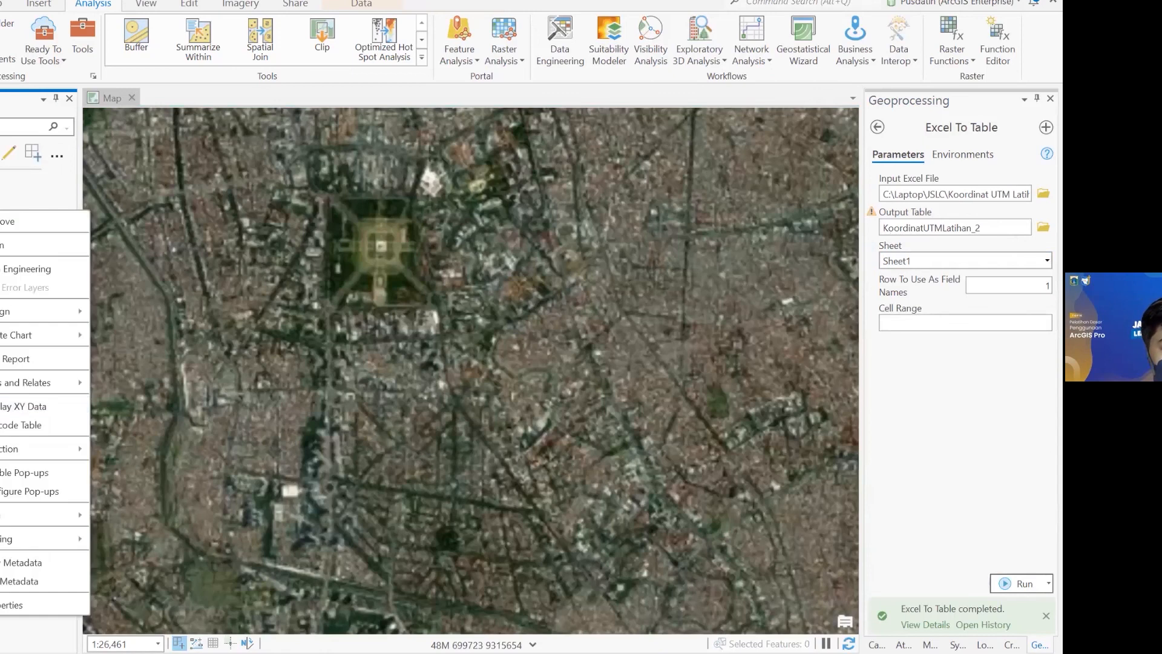
pyautogui.click(52, 406)
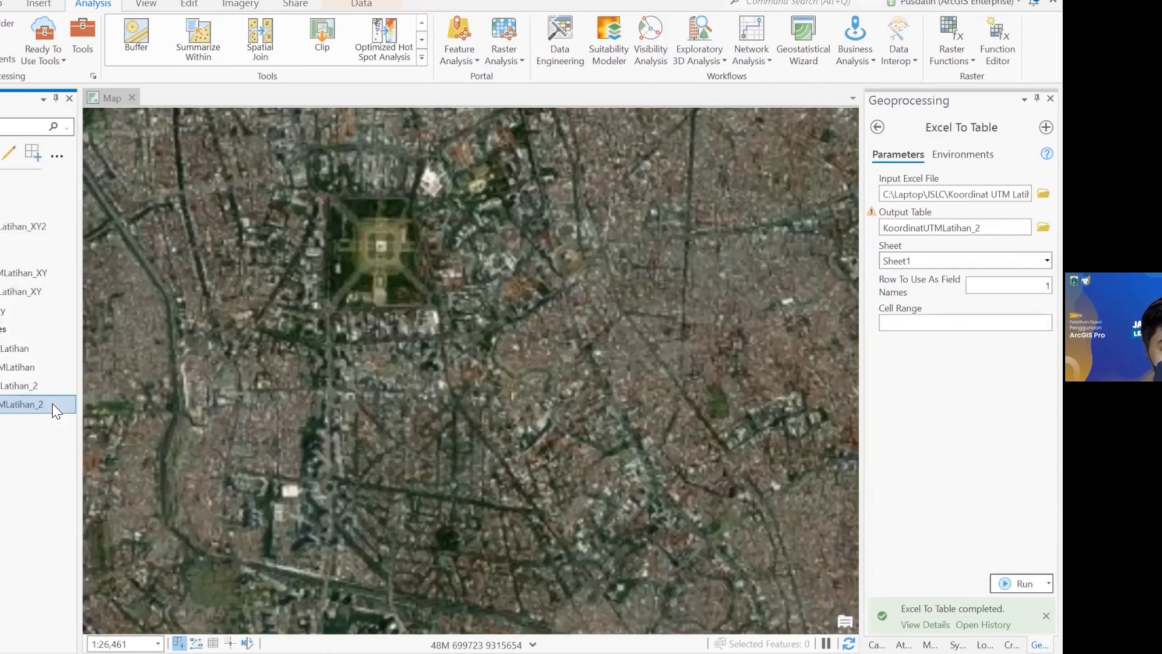
pyautogui.rightClick(51, 402)
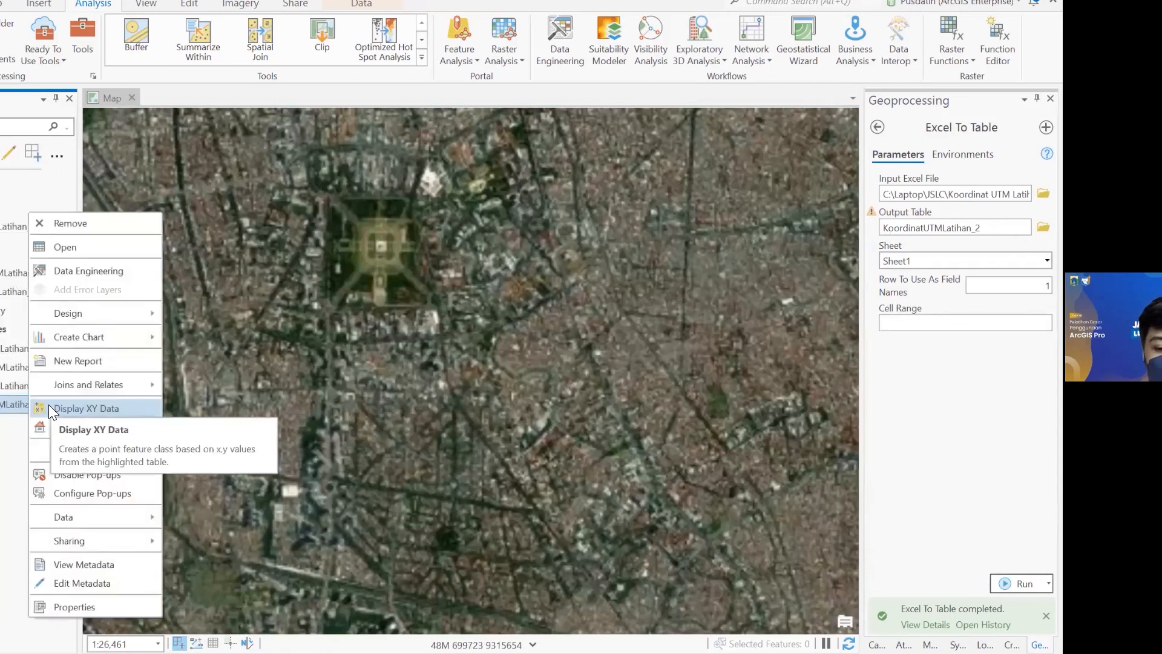
pyautogui.click(92, 411)
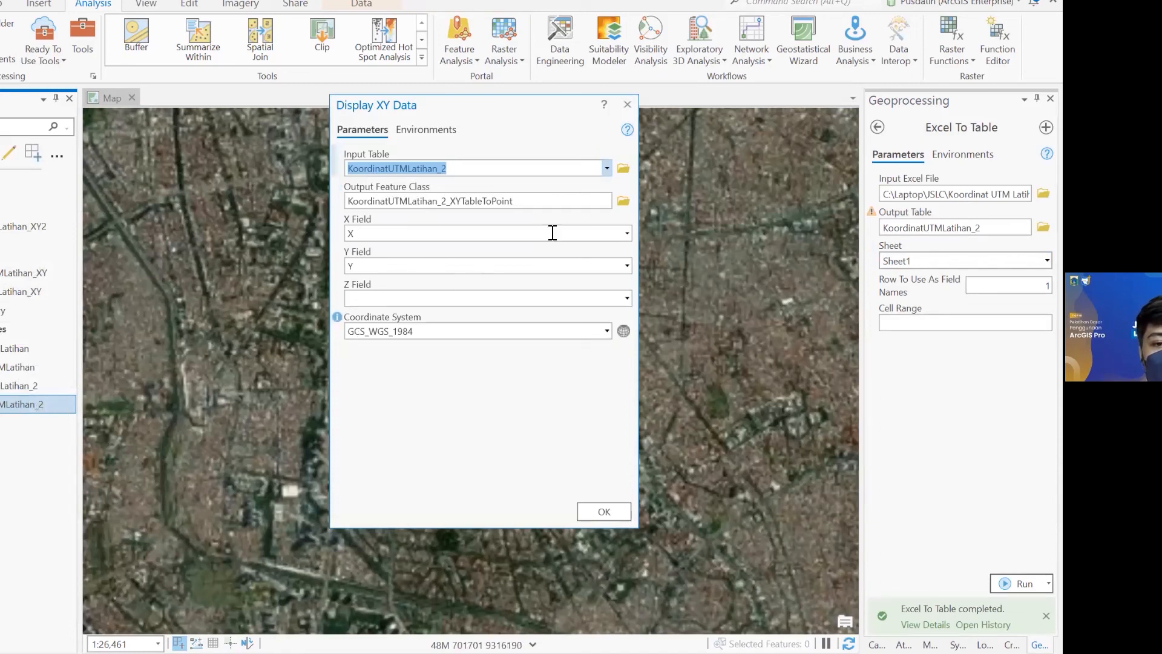
pyautogui.moveTo(536, 203); pyautogui.dragTo(538, 219)
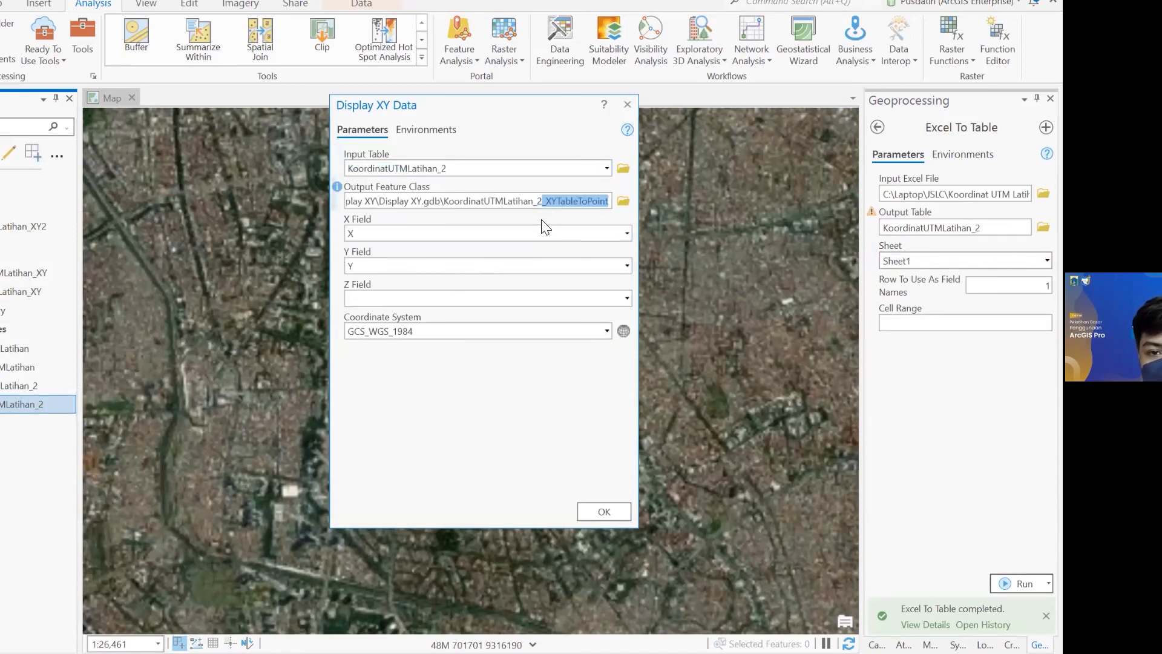
pyautogui.write('XY2')
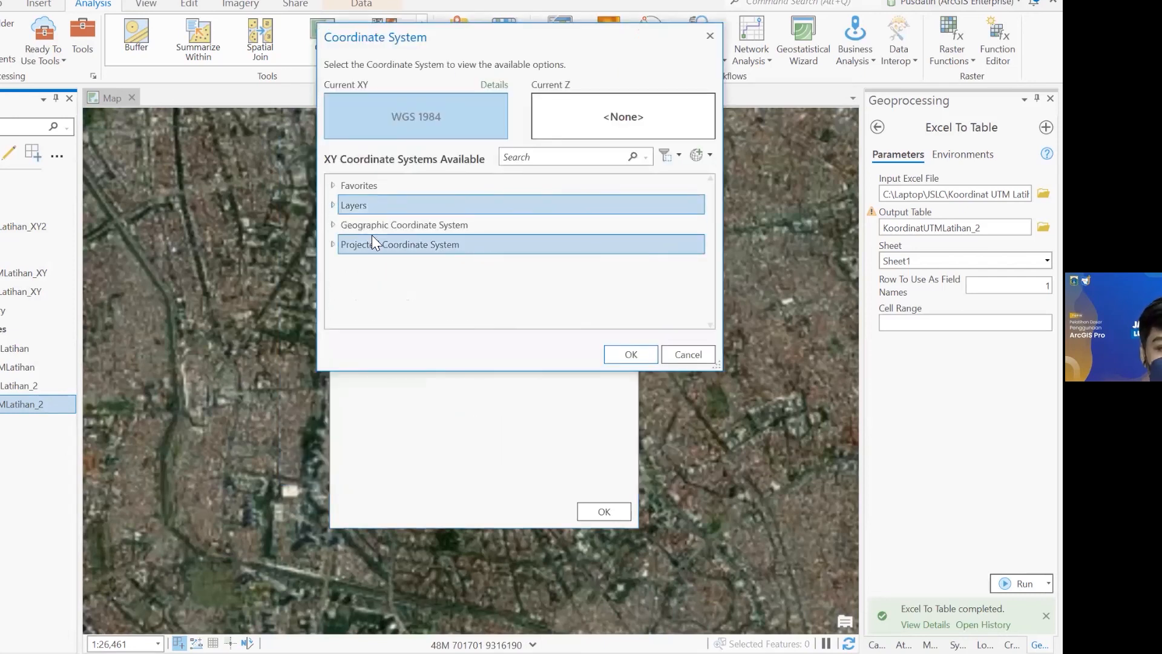
# Step: Set the coordinate system to the projected WGS 1984 UTM Zone 48S and create the points from the X and Y fields
pyautogui.click(336, 245)
pyautogui.scroll(-2, 345, 286)
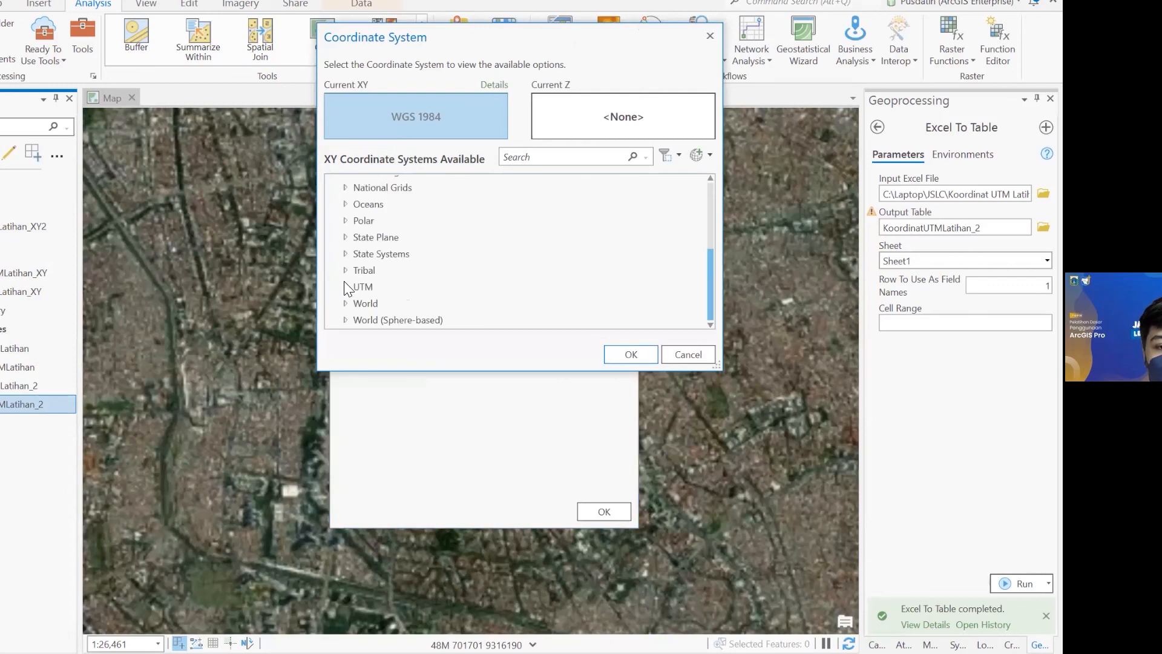
pyautogui.doubleClick(390, 188)
pyautogui.scroll(-2, 410, 260)
pyautogui.scroll(-1, 409, 260)
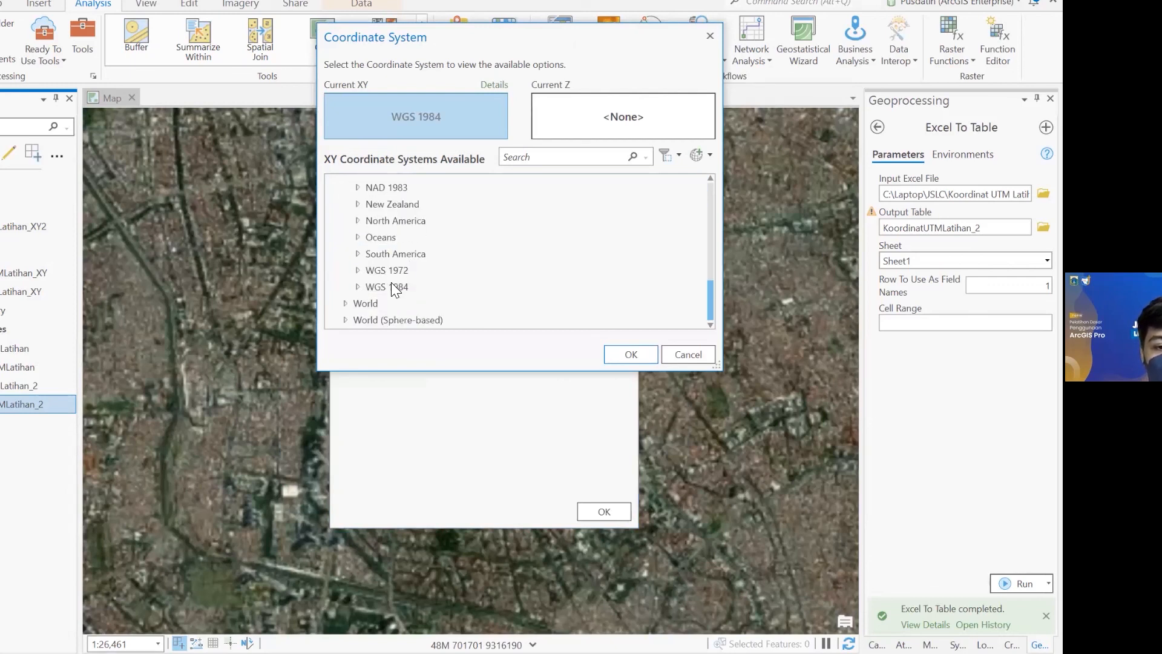
pyautogui.click(357, 286)
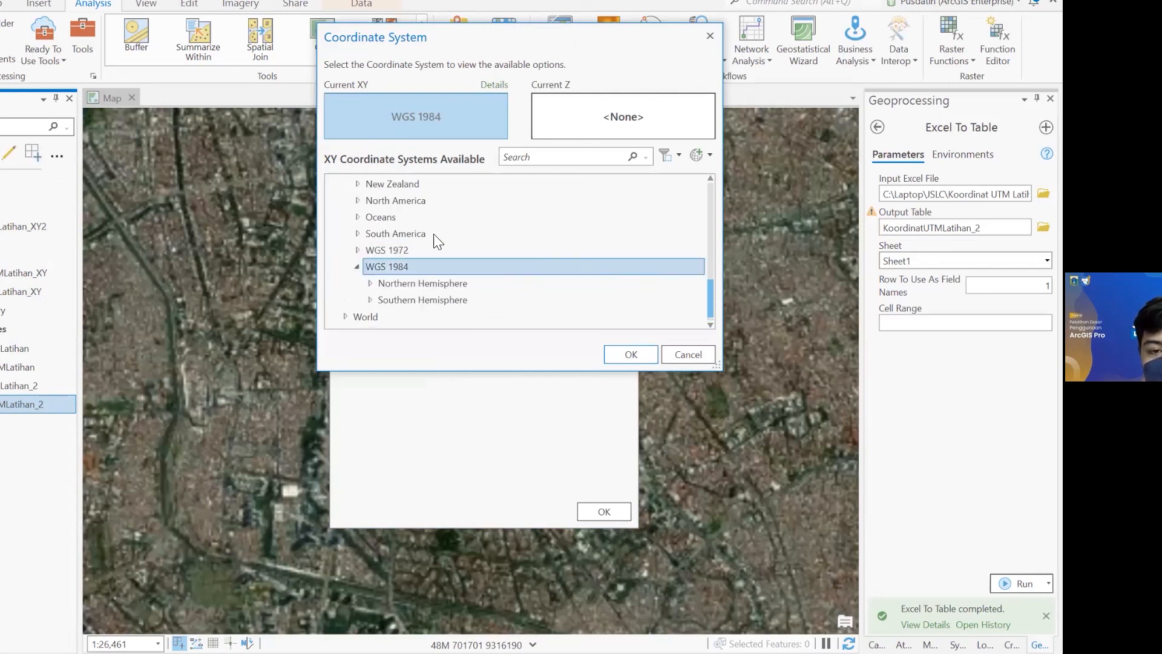
pyautogui.scroll(-1, 393, 260)
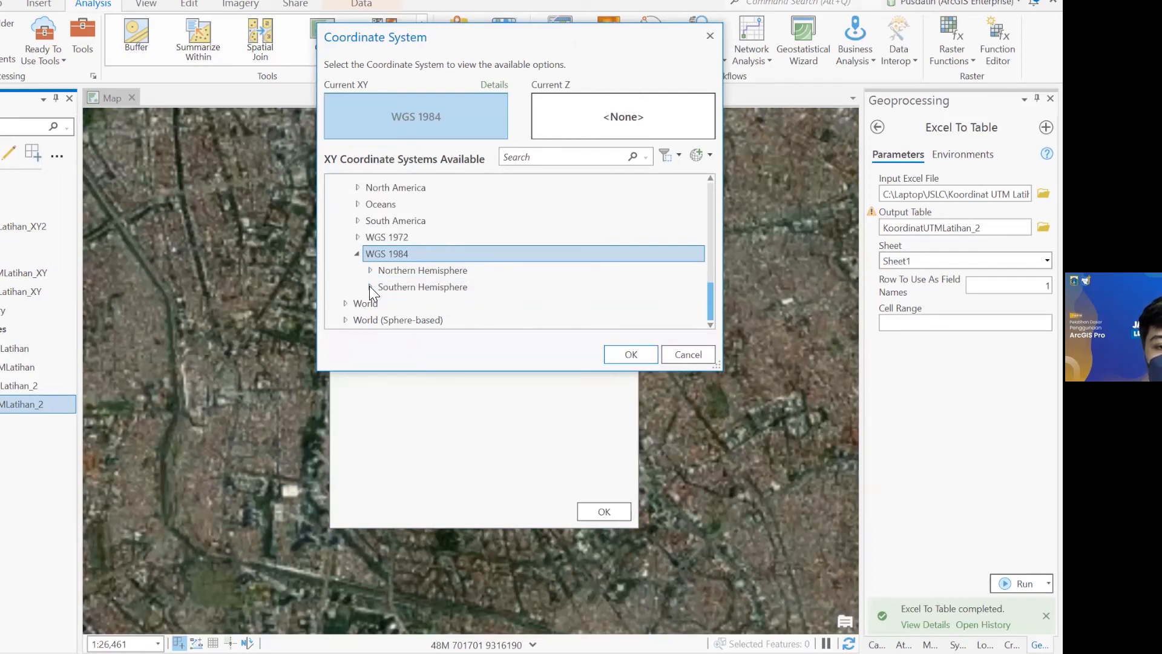
pyautogui.scroll(-5, 409, 254)
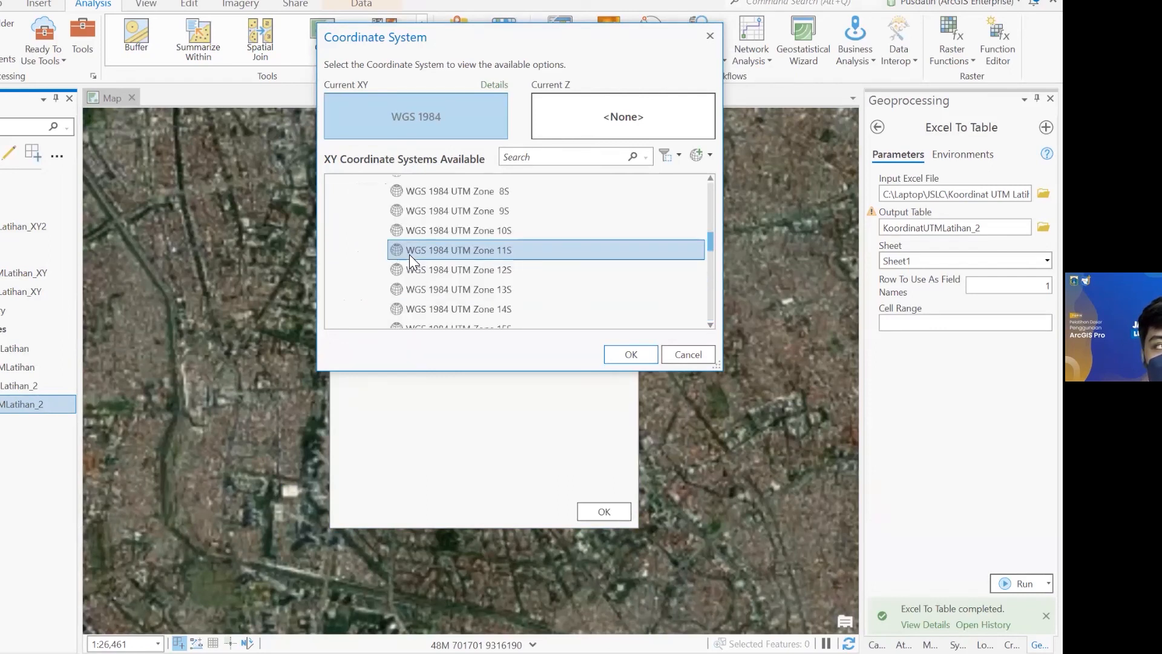
pyautogui.scroll(-4, 409, 254)
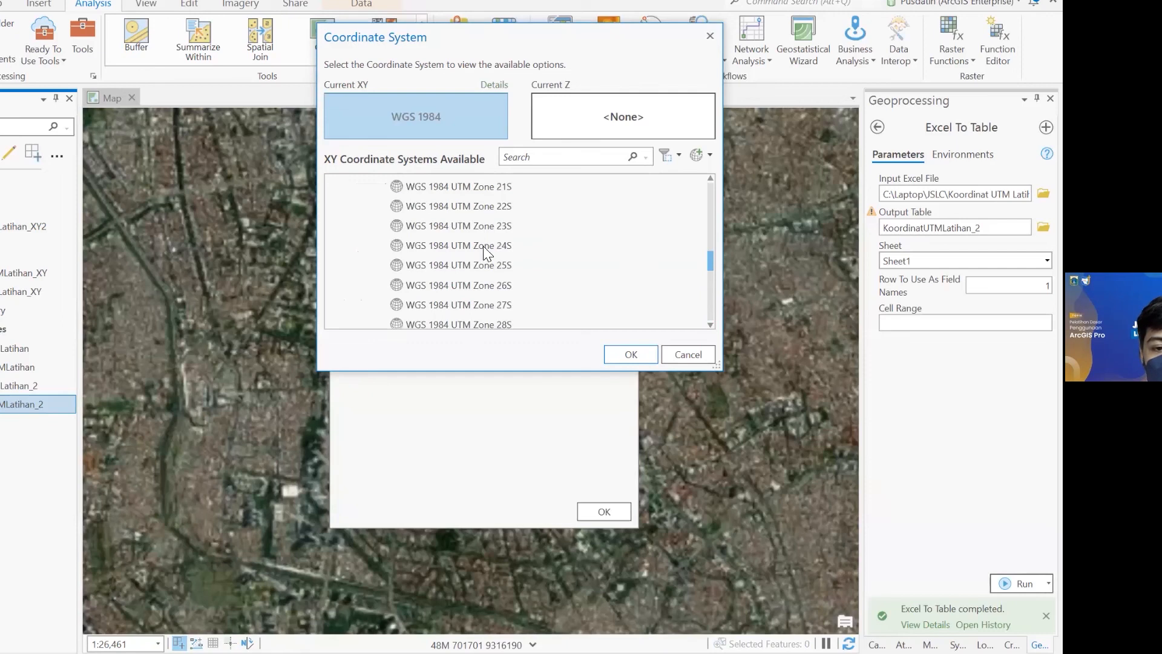
pyautogui.scroll(-7, 484, 254)
pyautogui.click(486, 270)
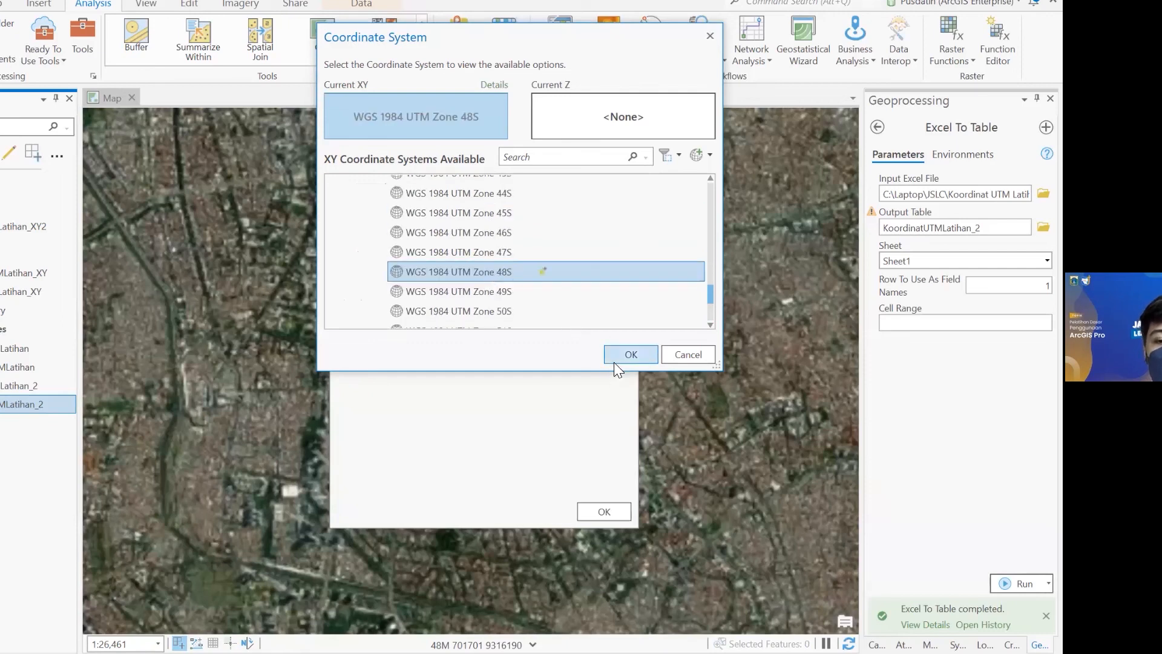
pyautogui.click(629, 354)
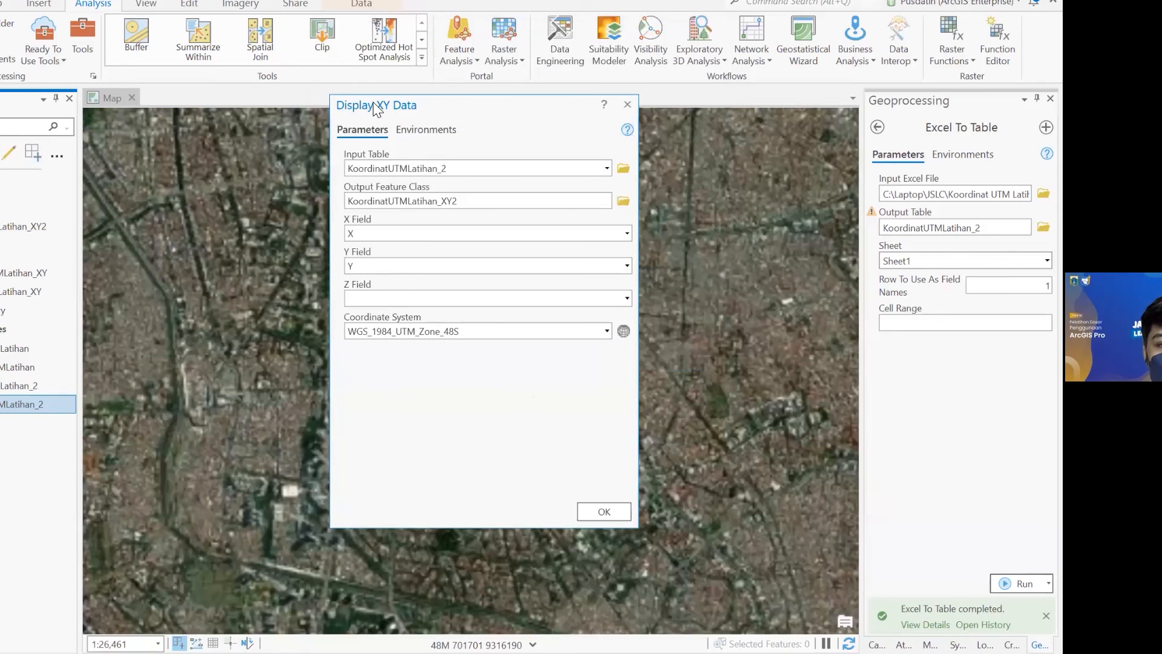
pyautogui.click(604, 512)
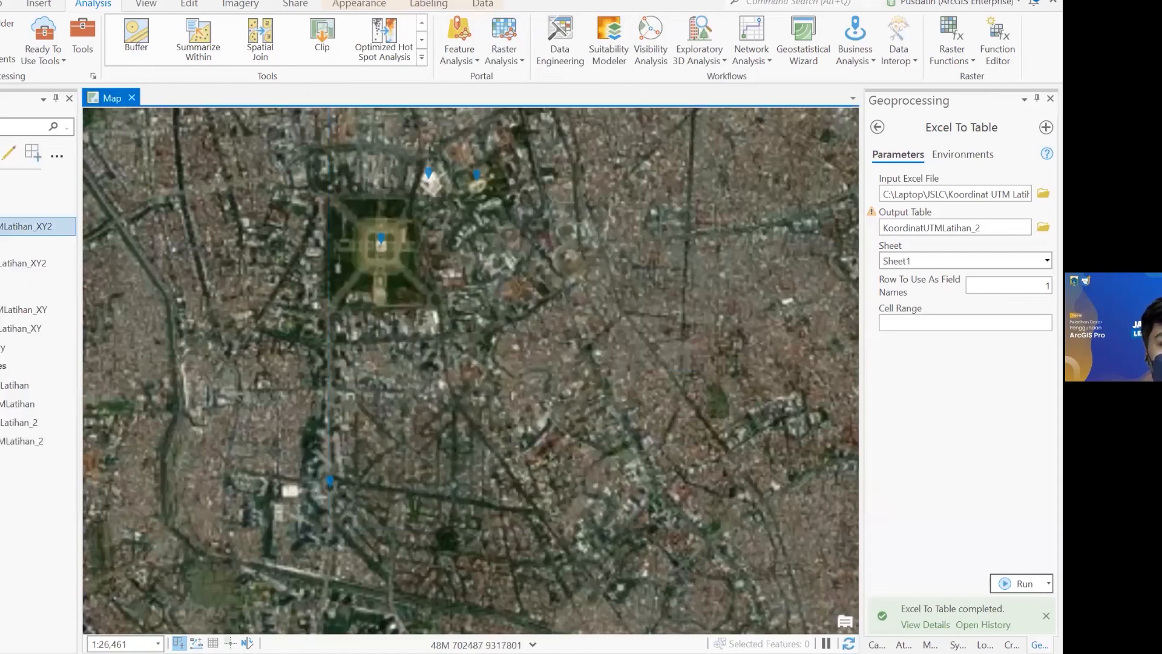
# Step: Change the KoordinatUTMLatihan_XY2 point symbol to Circle 3 and give it a light blue fill color
pyautogui.click(2, 244)
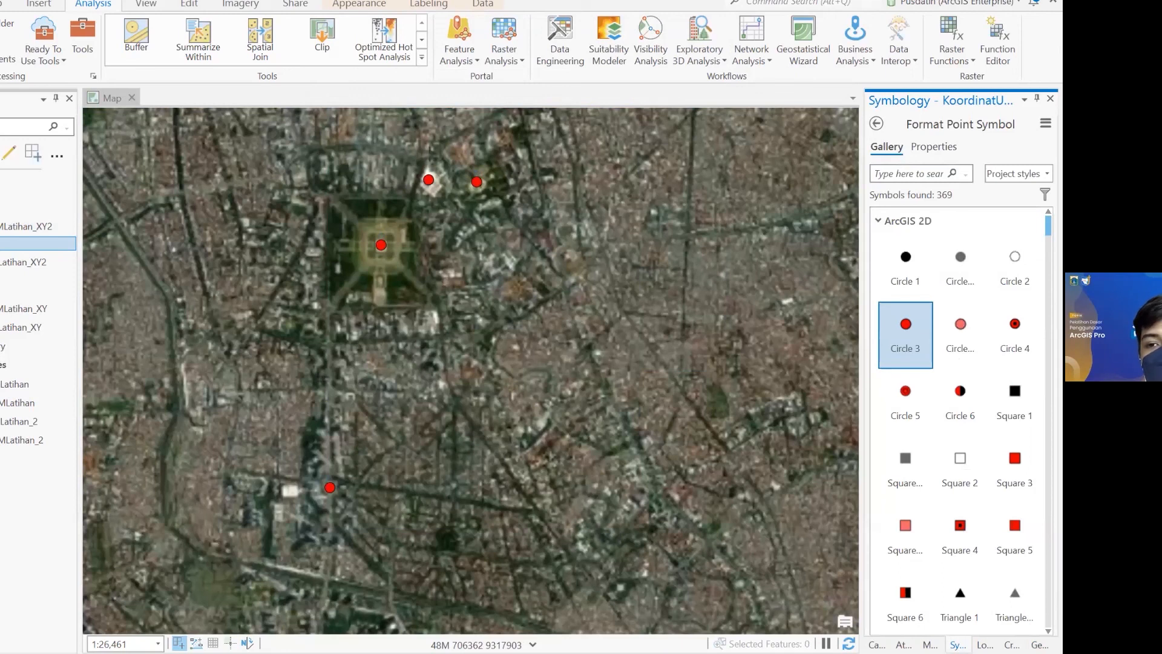
pyautogui.click(934, 147)
pyautogui.click(1043, 260)
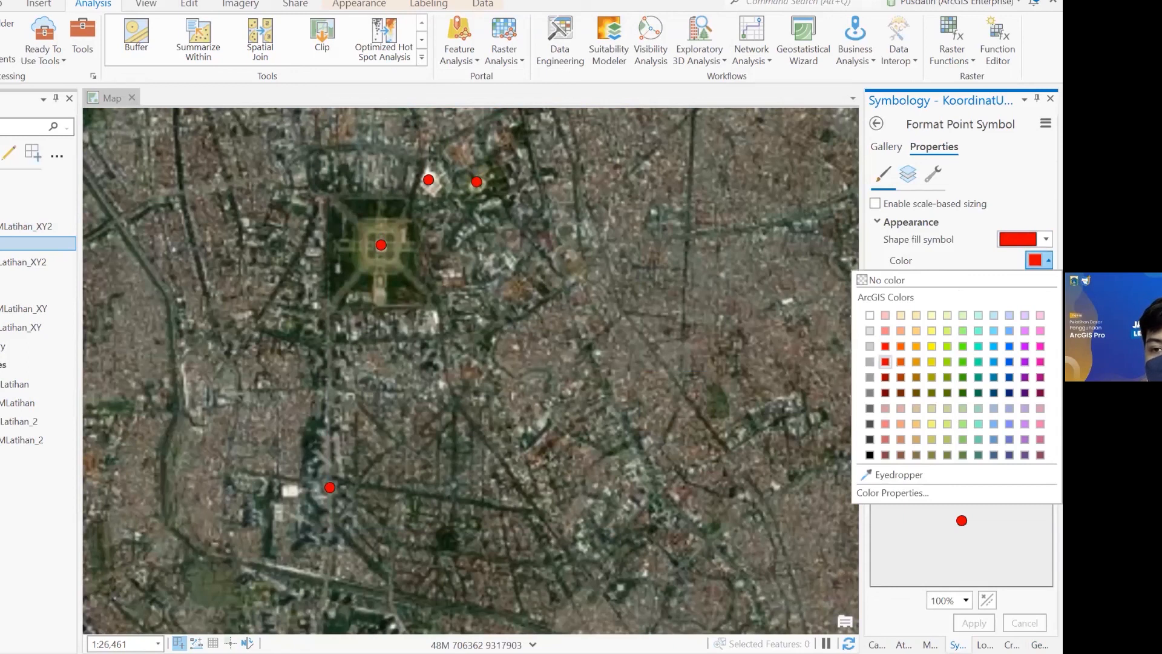
pyautogui.click(994, 330)
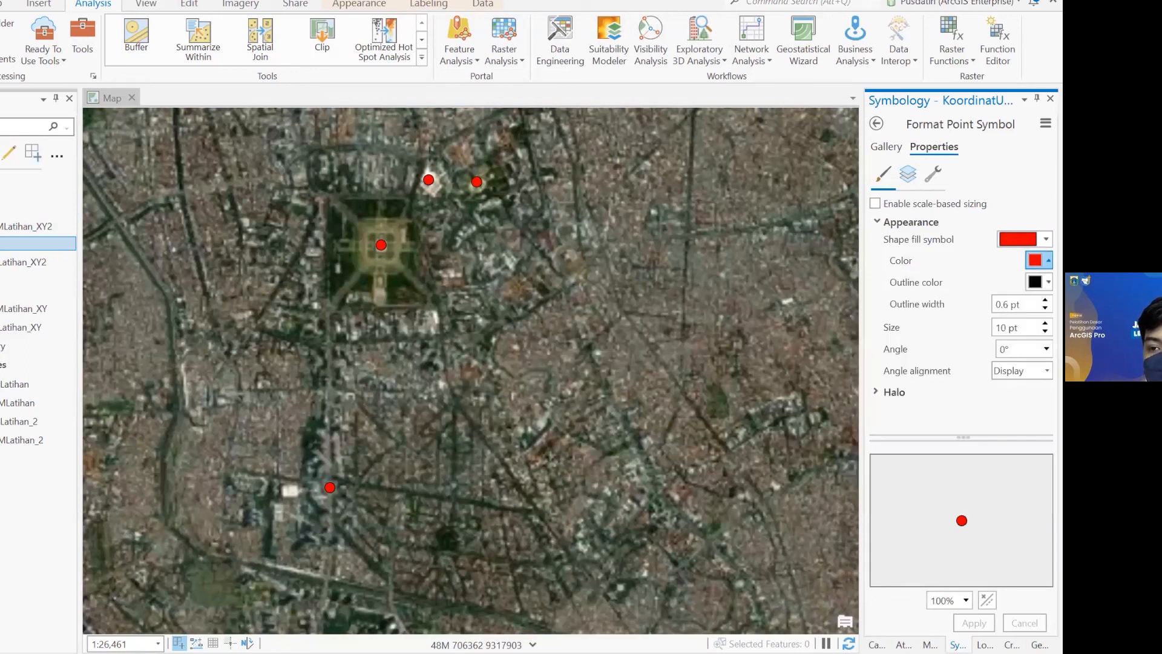
# Step: Set the KoordinatUTMLatihan_XY2 point symbol size to 17 pt and apply the symbol changes to the map
pyautogui.doubleClick(1045, 323)
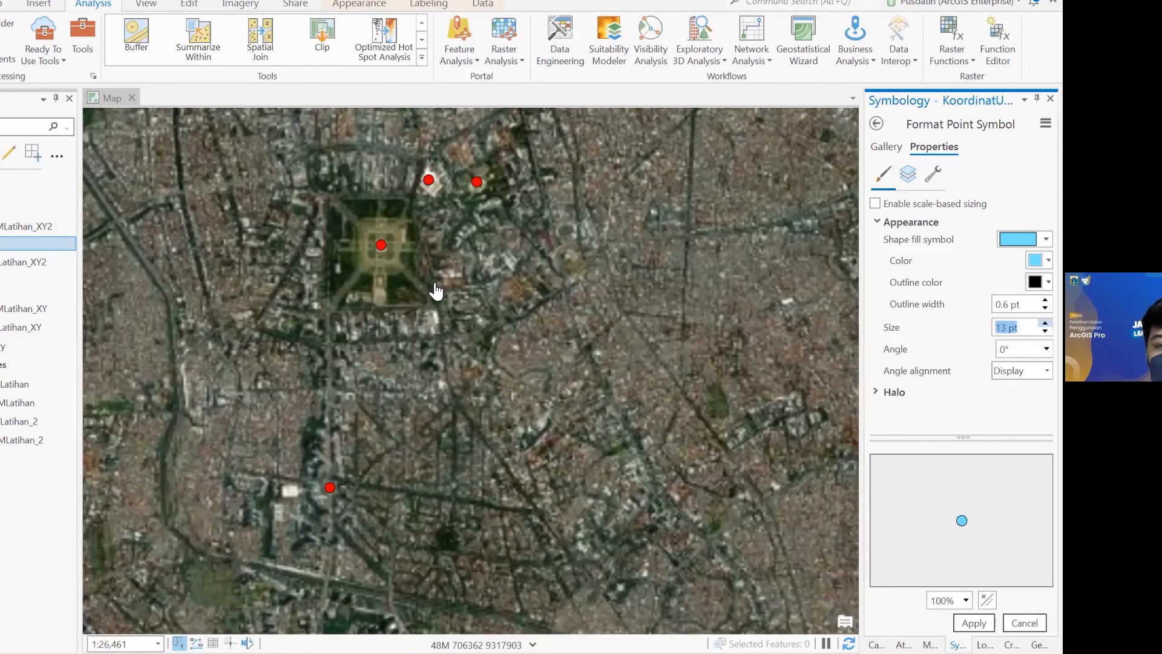
pyautogui.write('17')
pyautogui.press('Return')
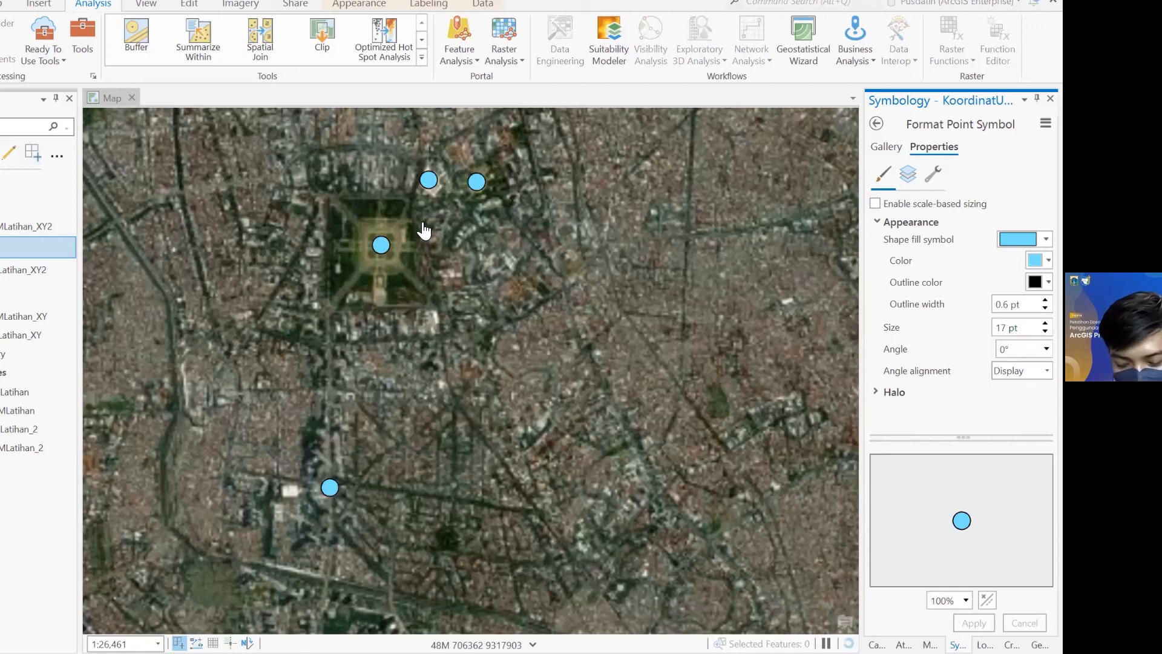
pyautogui.moveTo(424, 230); pyautogui.dragTo(460, 284)
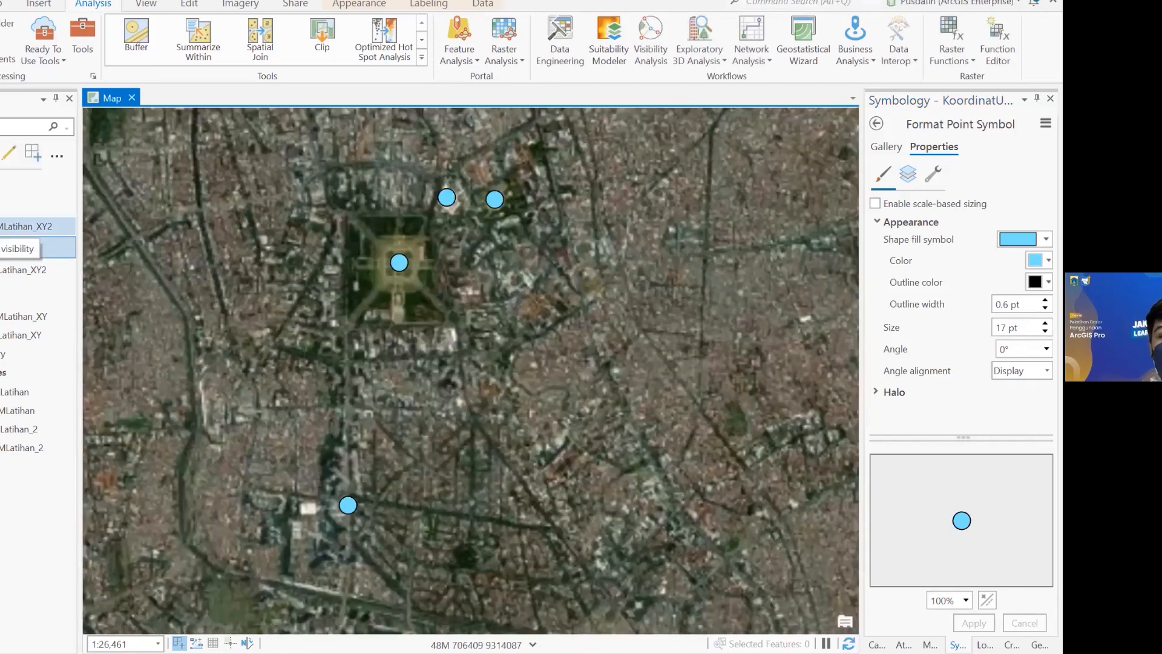
pyautogui.moveTo(271, 425); pyautogui.dragTo(253, 389)
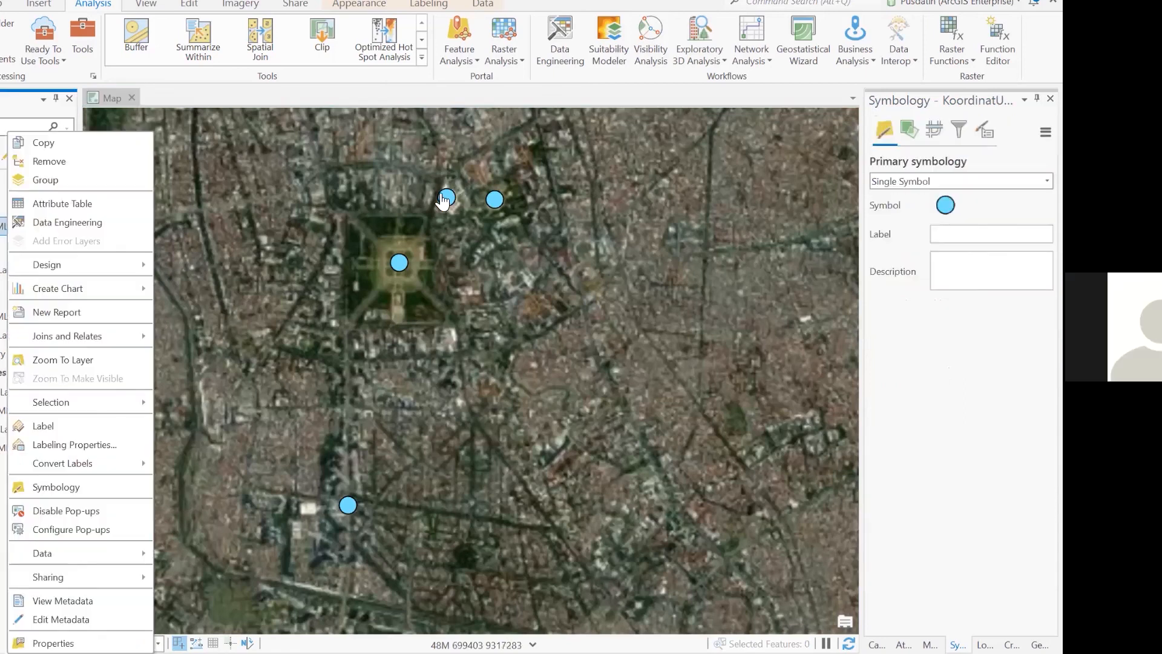
pyautogui.scroll(-1, 462, 221)
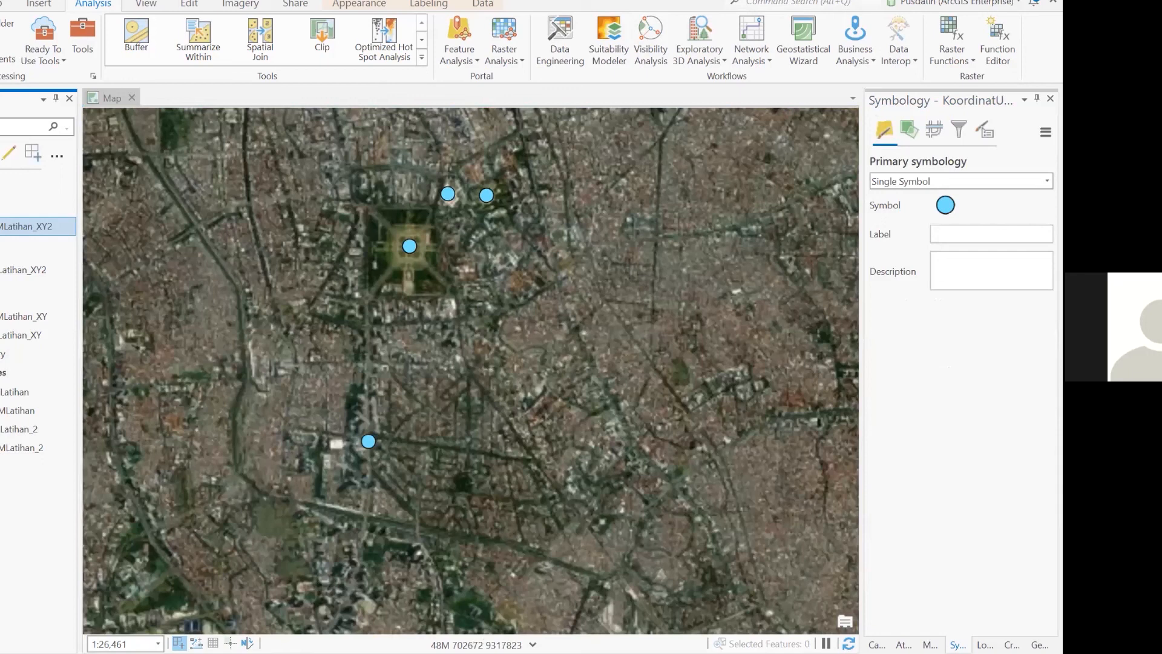
pyautogui.scroll(1, 327, 226)
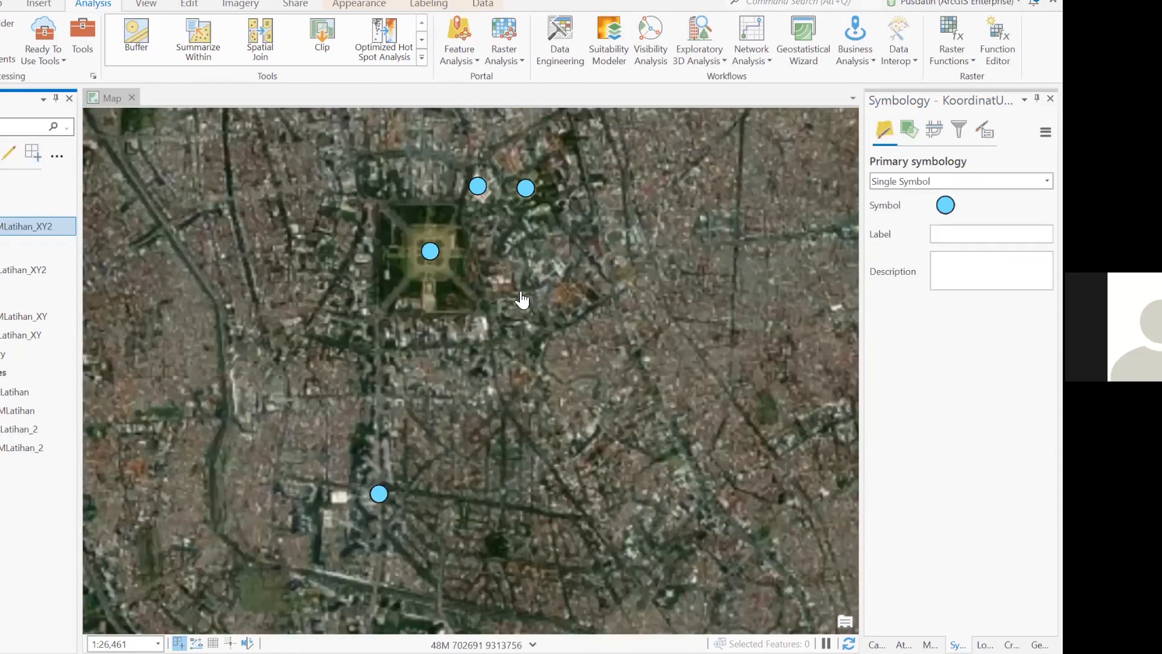